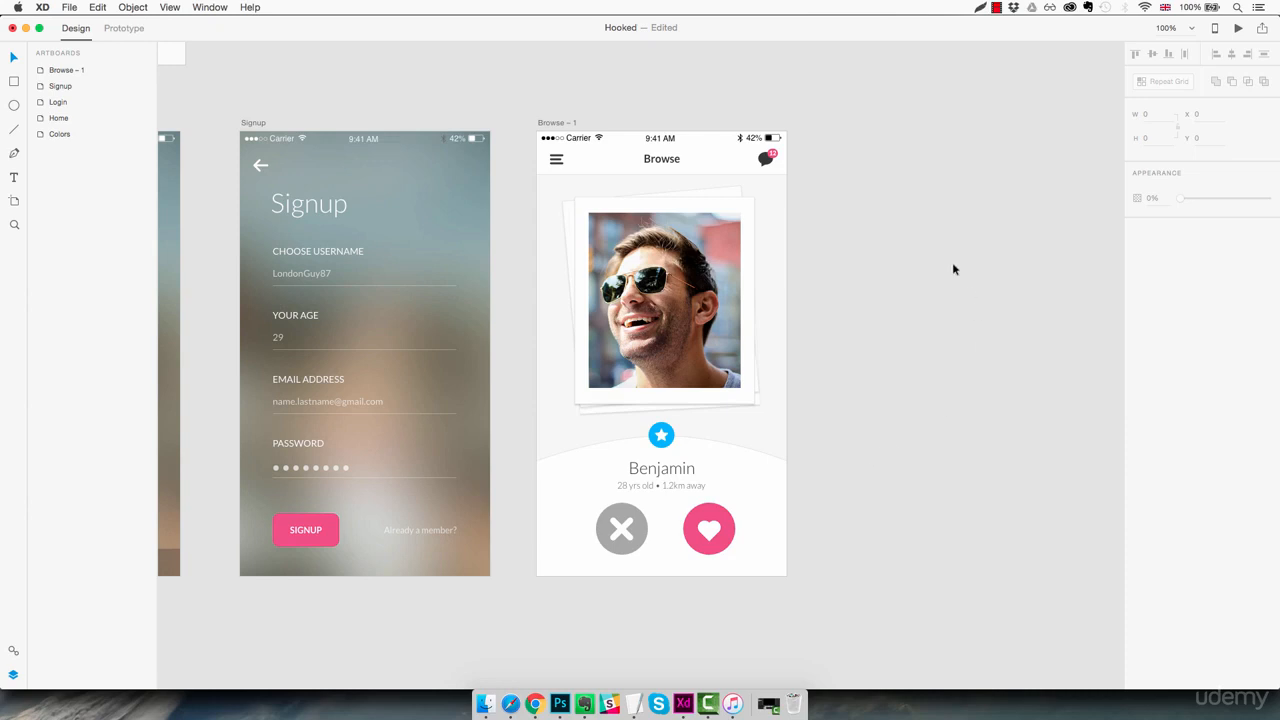
Delete the Browse – 1 artboard
click(567, 122)
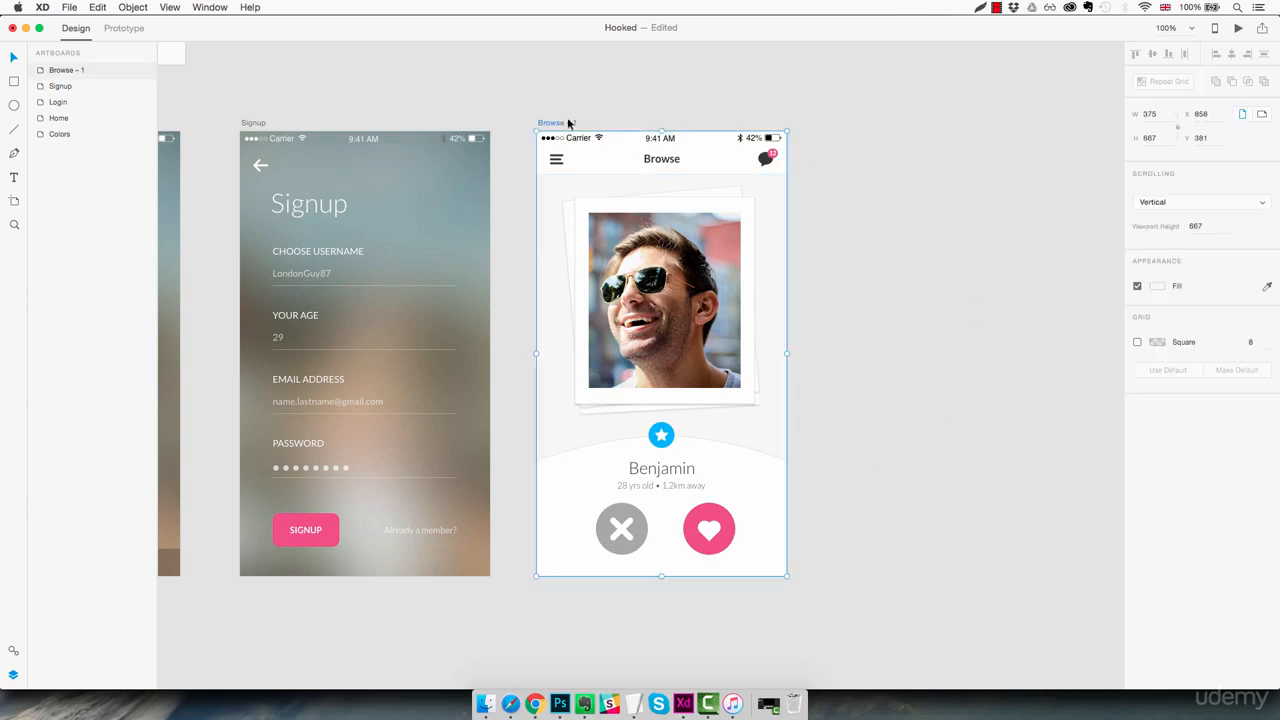
key(Delete)
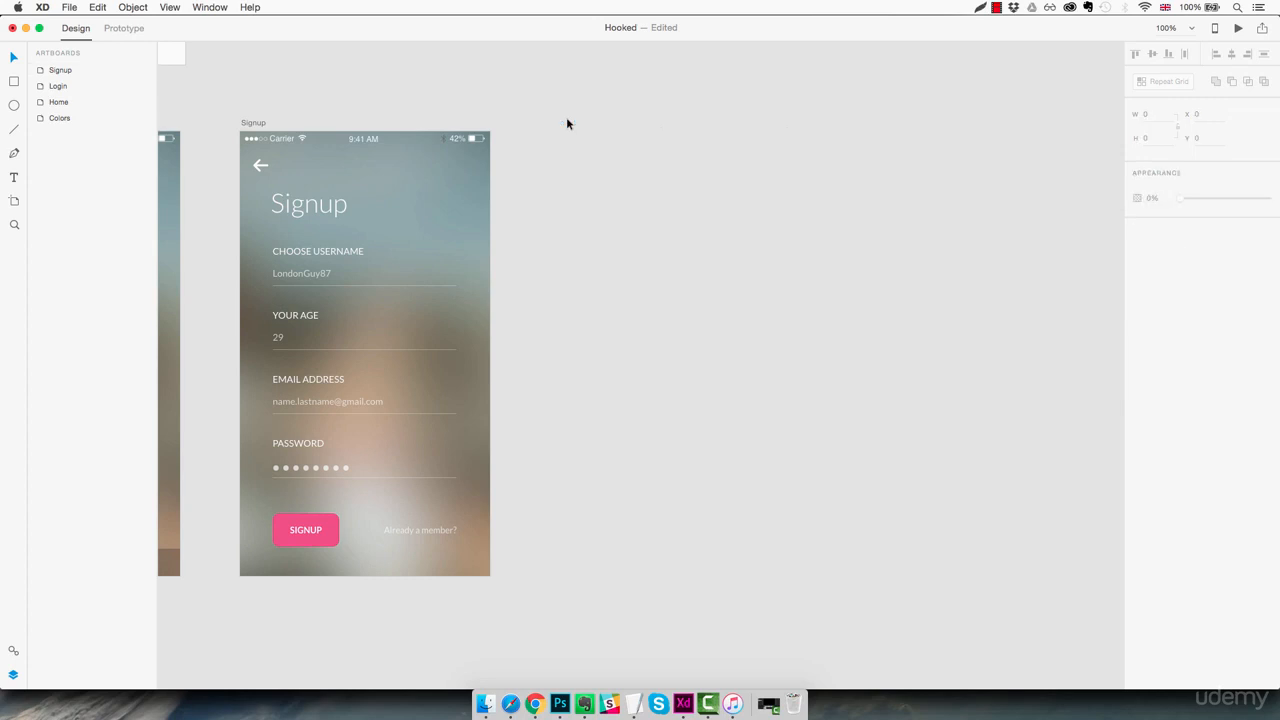
Add an iPhone 6/7 artboard, 375 by 667, directly below the Home artboard
drag(518, 286, 867, 257)
drag(394, 349, 724, 329)
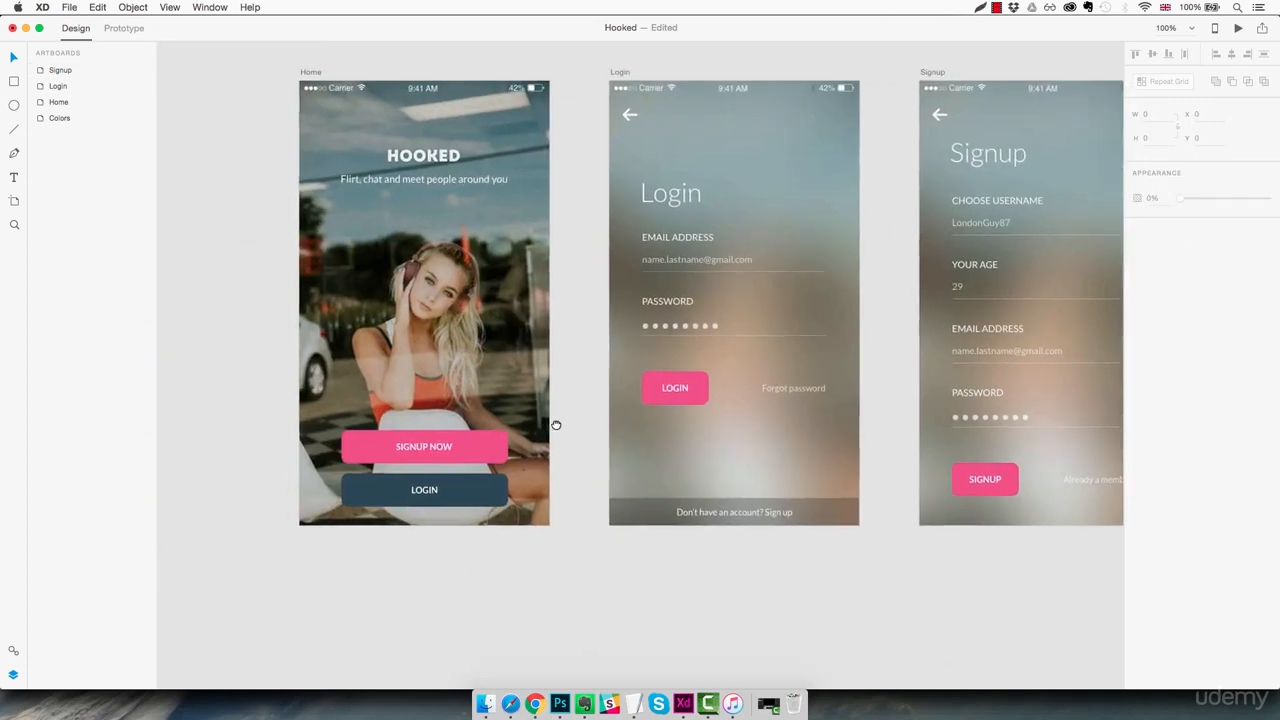
drag(556, 425, 589, 331)
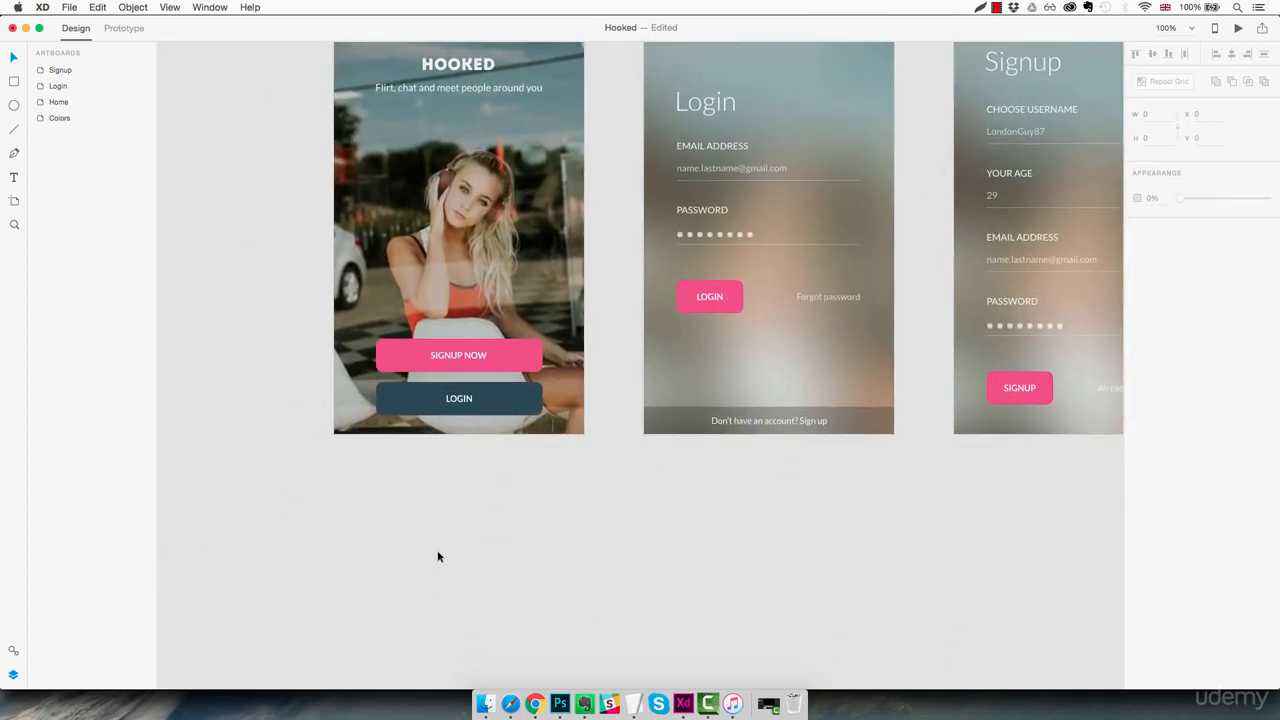
key(a)
click(334, 468)
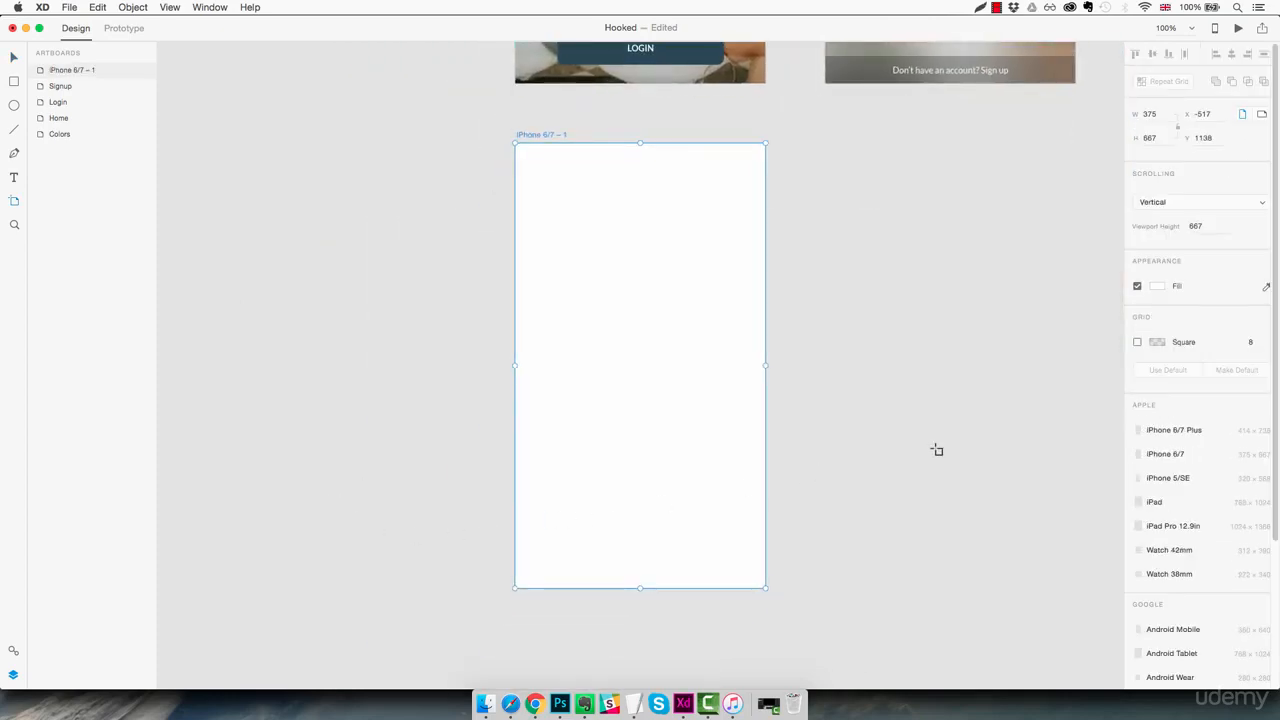
Fill the new artboard with the saved light grey #F8F8F8
click(1158, 286)
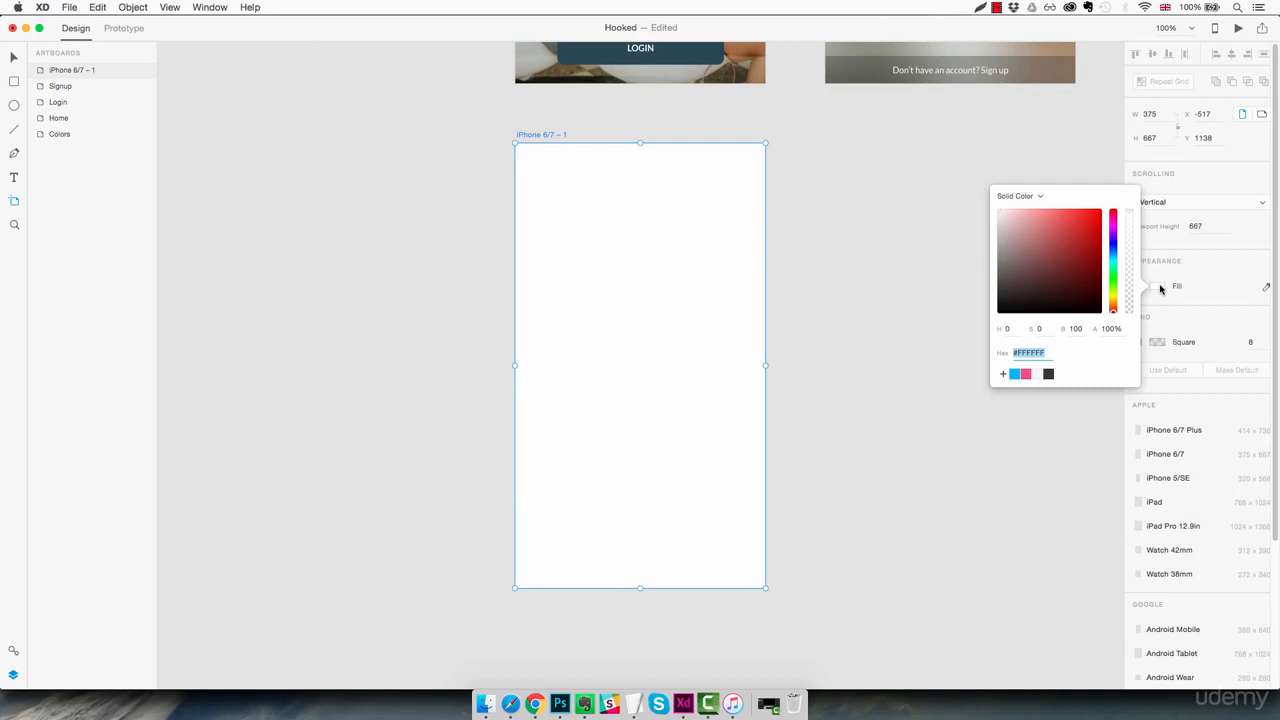
click(1038, 376)
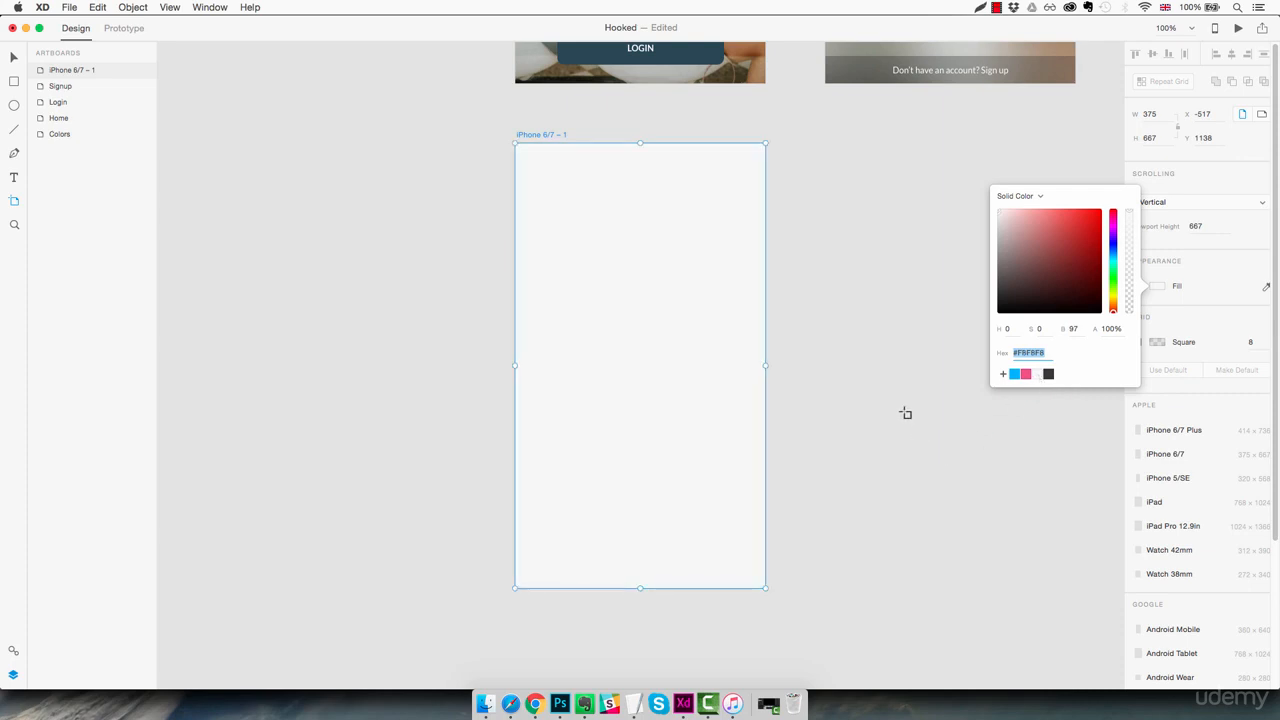
click(829, 345)
click(829, 345)
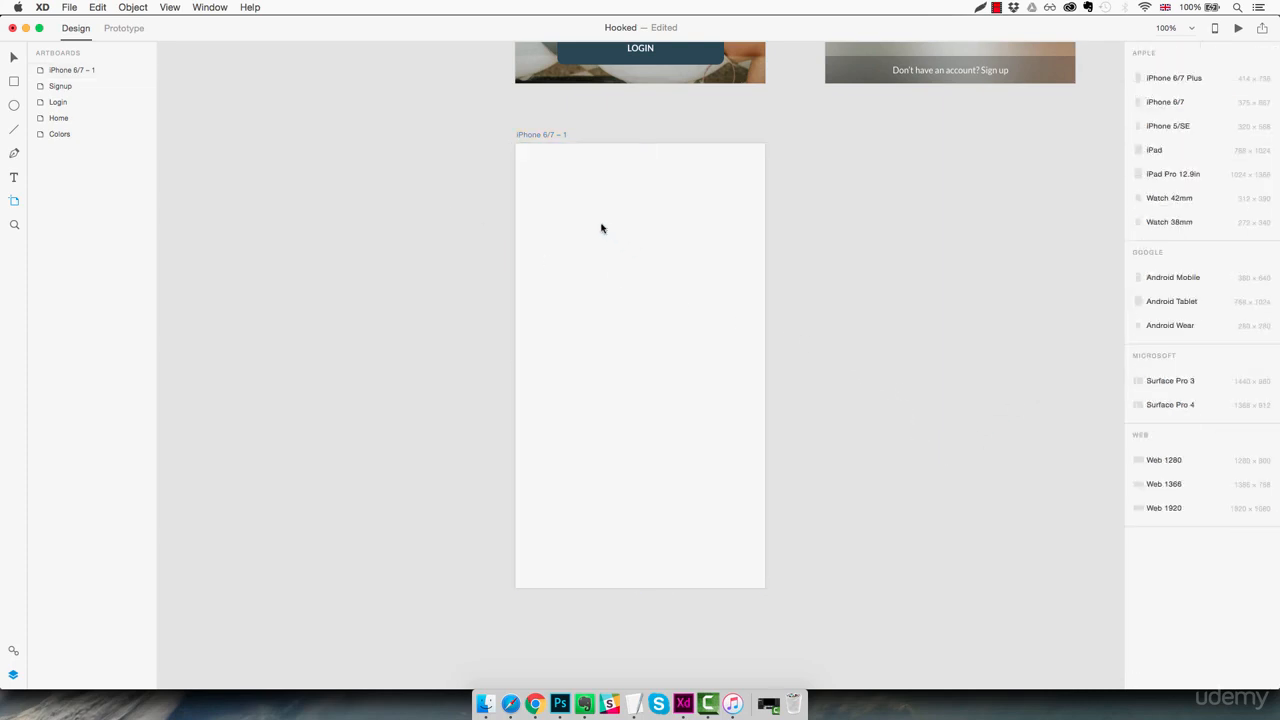
Draw a 375-wide header rectangle across the top of the new artboard and set its height to 64
key(r)
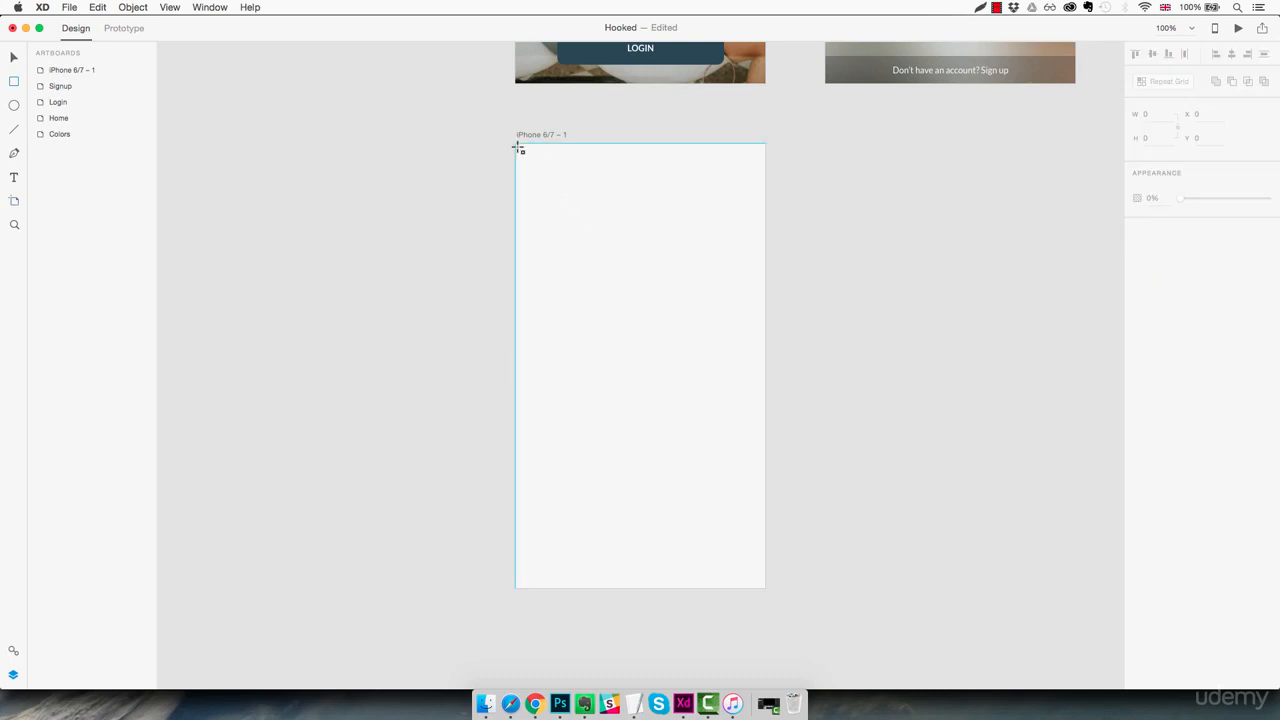
mouse_move(517, 145)
mouse_down()
mouse_move(574, 187)
mouse_move(643, 206)
mouse_move(767, 211)
mouse_move(766, 190)
mouse_up()
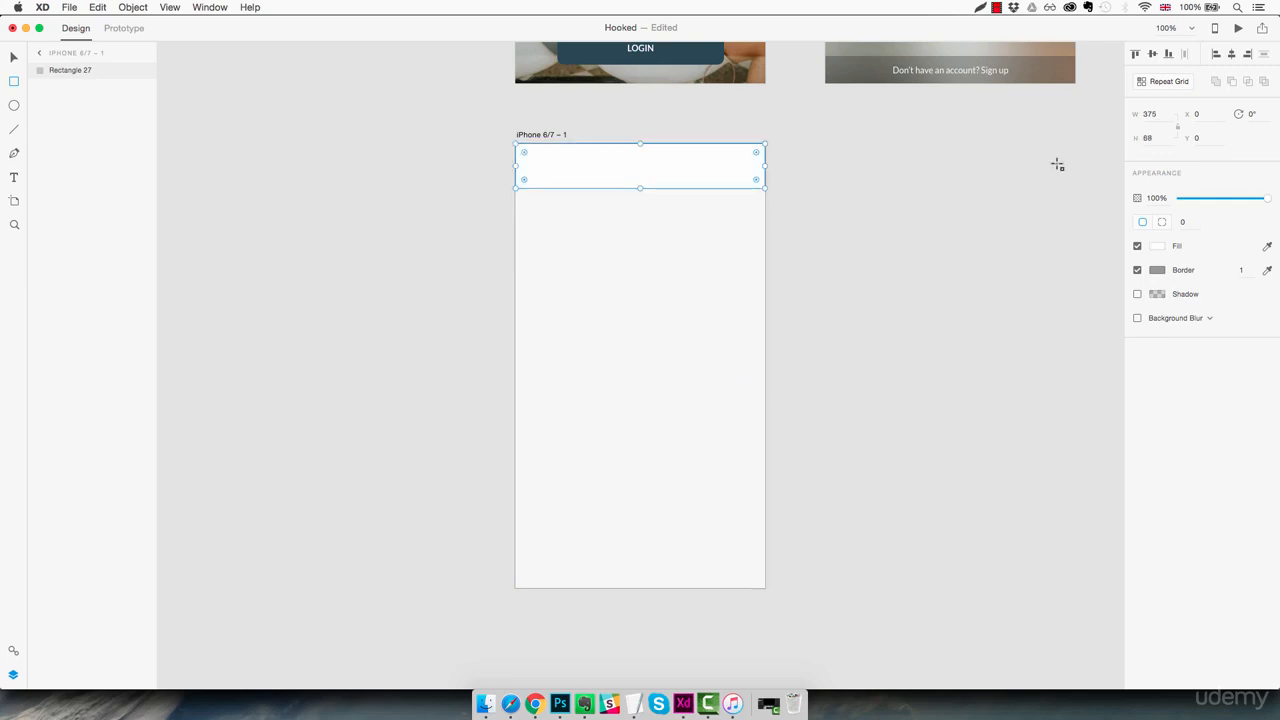
click(1148, 138)
text(66)
key(Return)
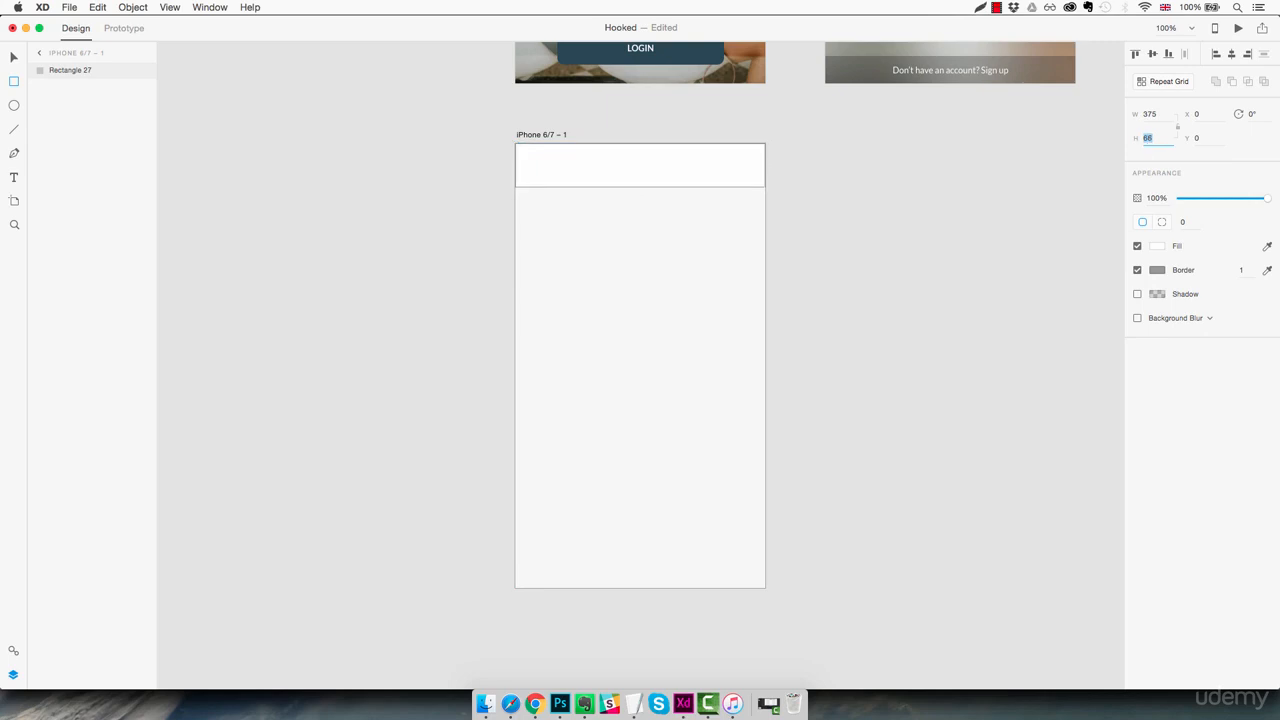
key(Down)
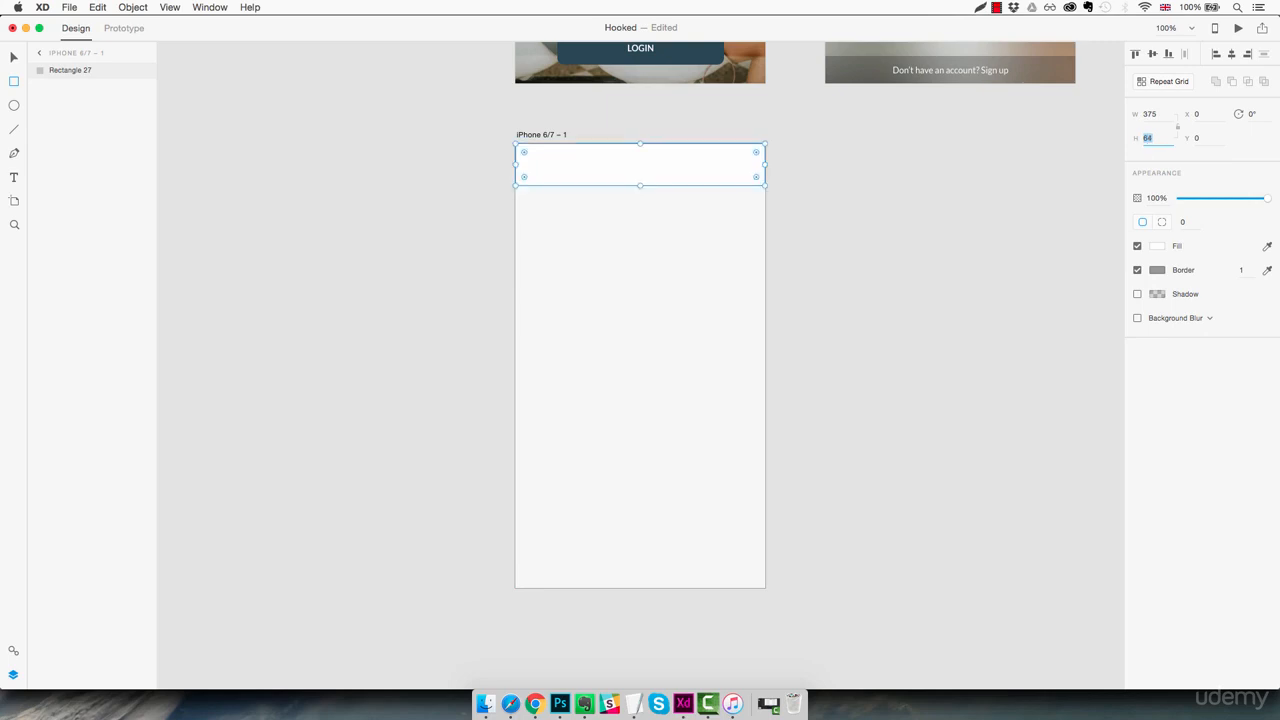
key(Return)
Remove the header rectangle's border and give it a shadow with a Y offset of 0 and a blur of 2
click(1137, 271)
click(1137, 295)
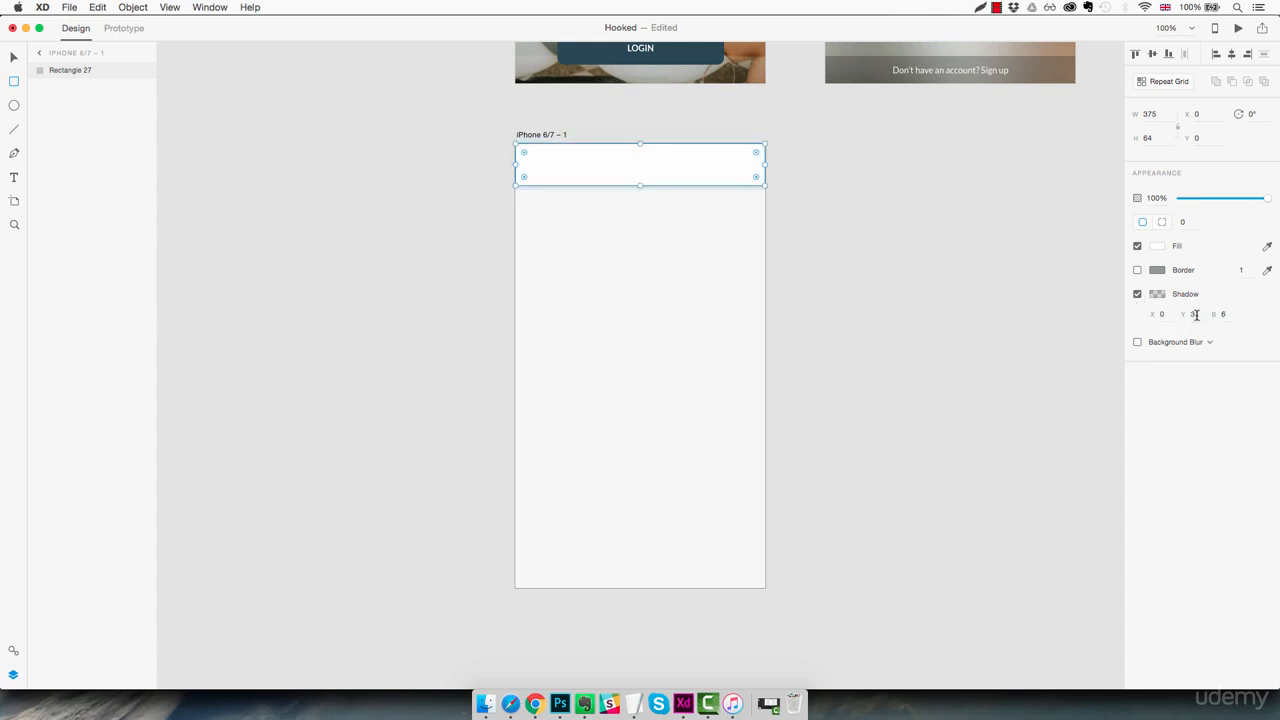
key(Down)
key(Down)
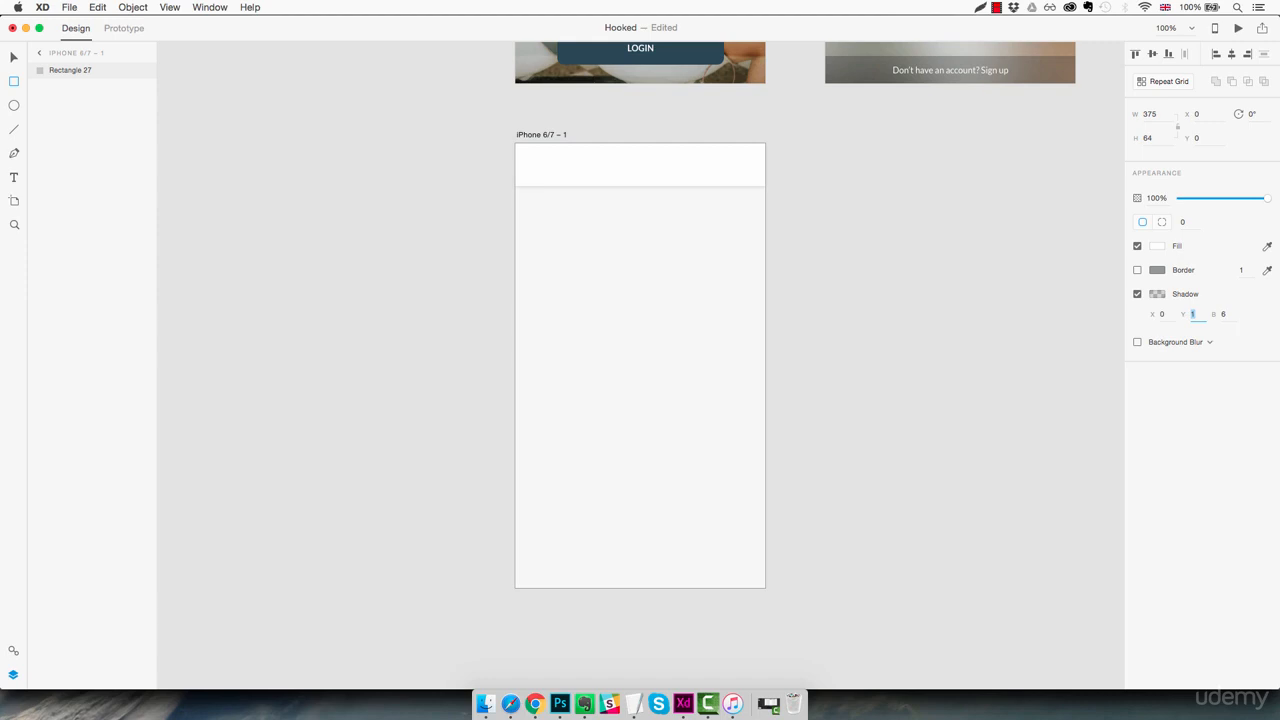
key(Down)
click(1222, 314)
key(Down)
key(Down)
key(Down)
key(Return)
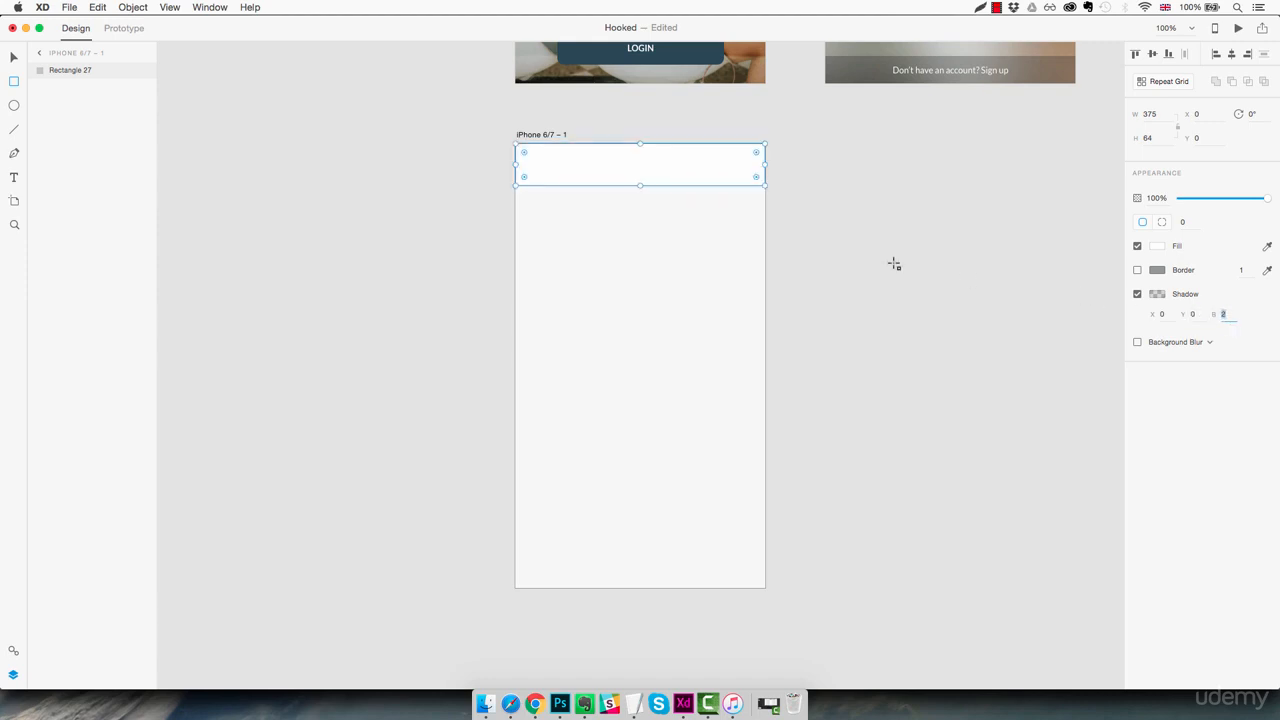
key(Escape)
Lock the header rectangle in place
key(z)
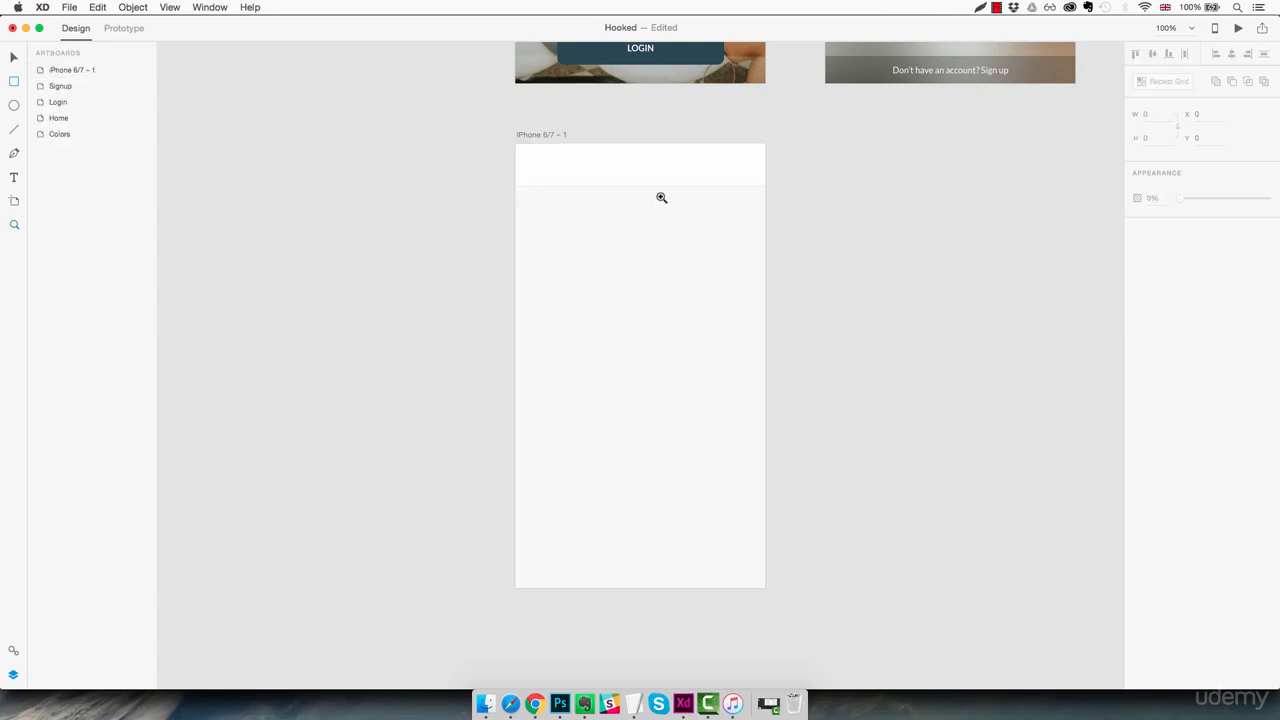
click(657, 196)
scroll(656, 237, up, 1)
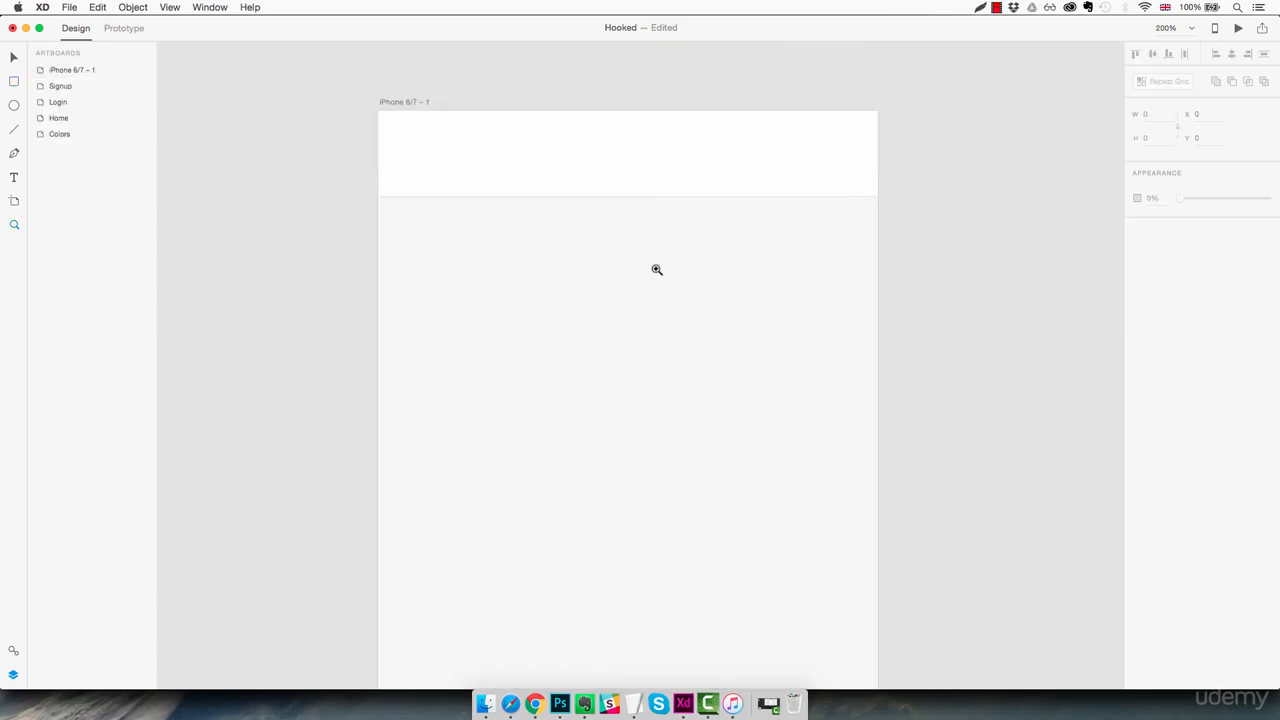
key(super+minus)
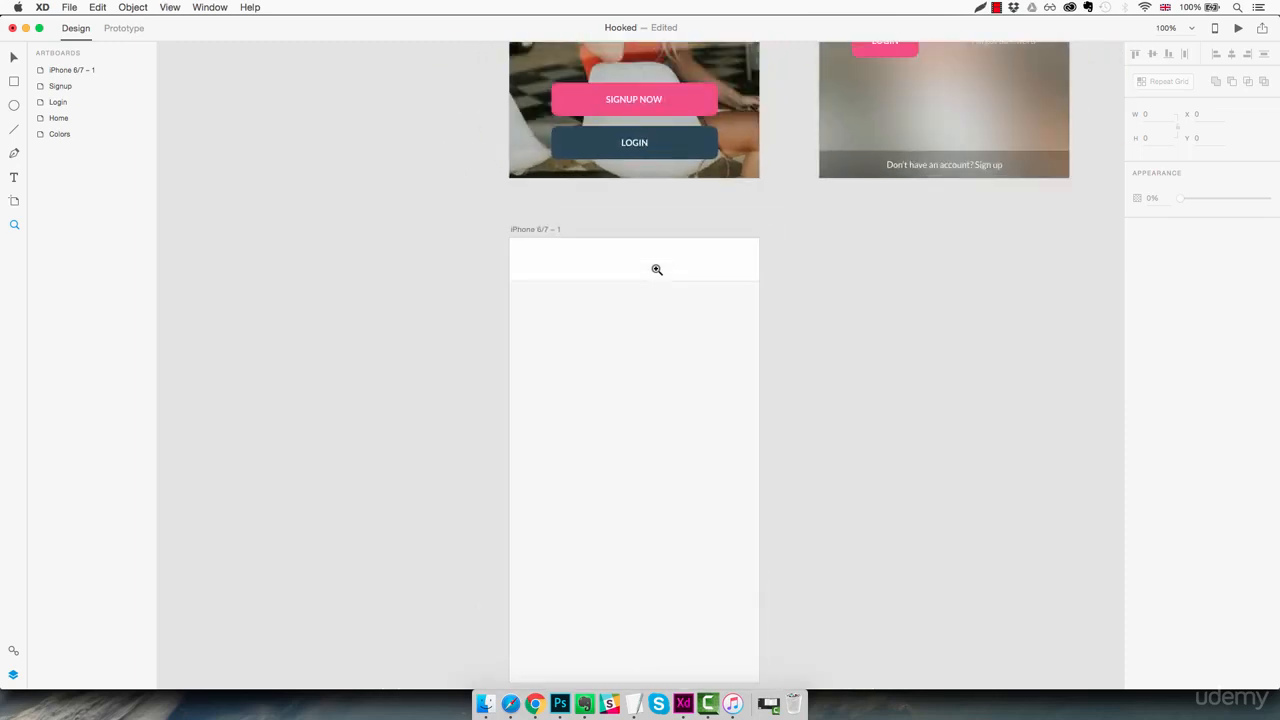
drag(657, 320, 654, 290)
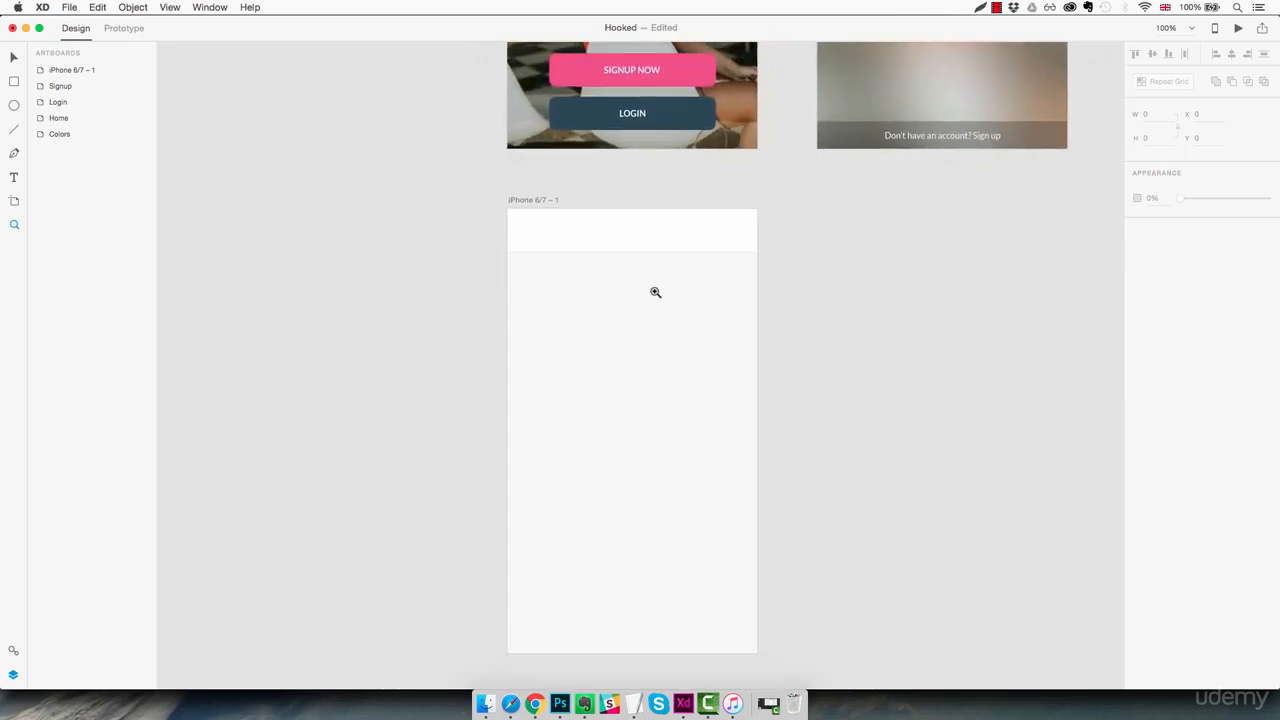
key(v)
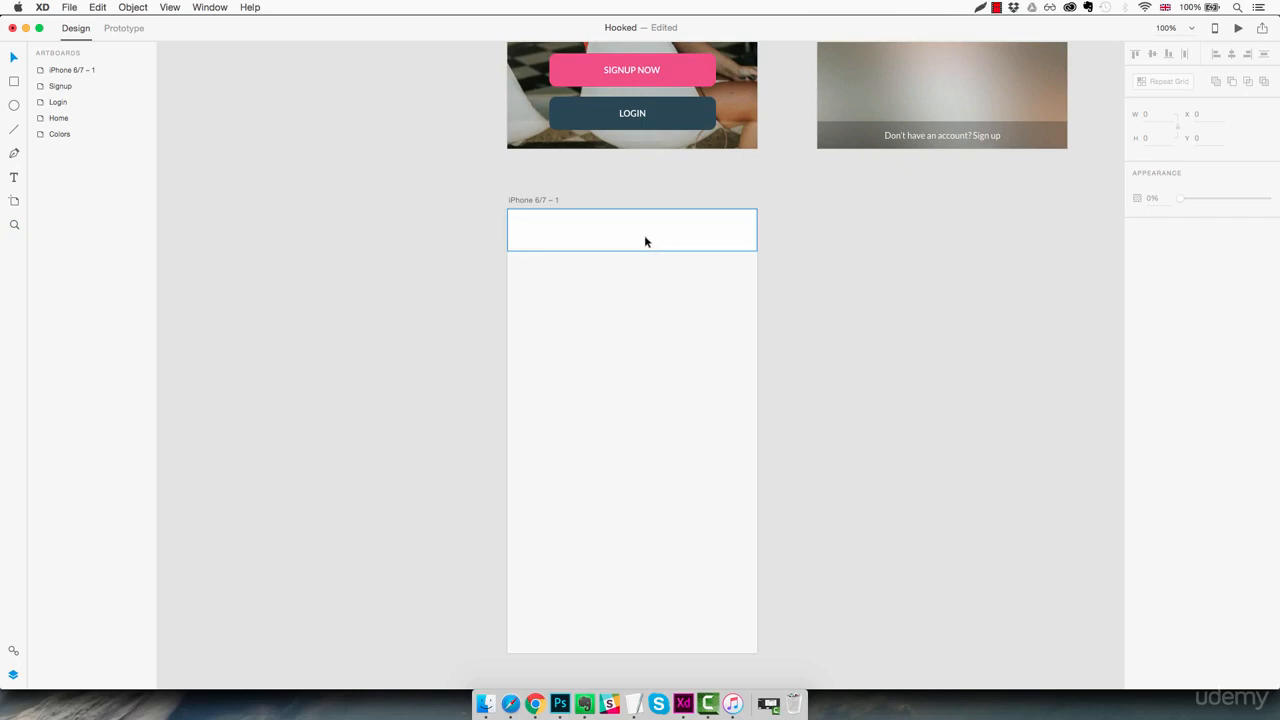
click(644, 235)
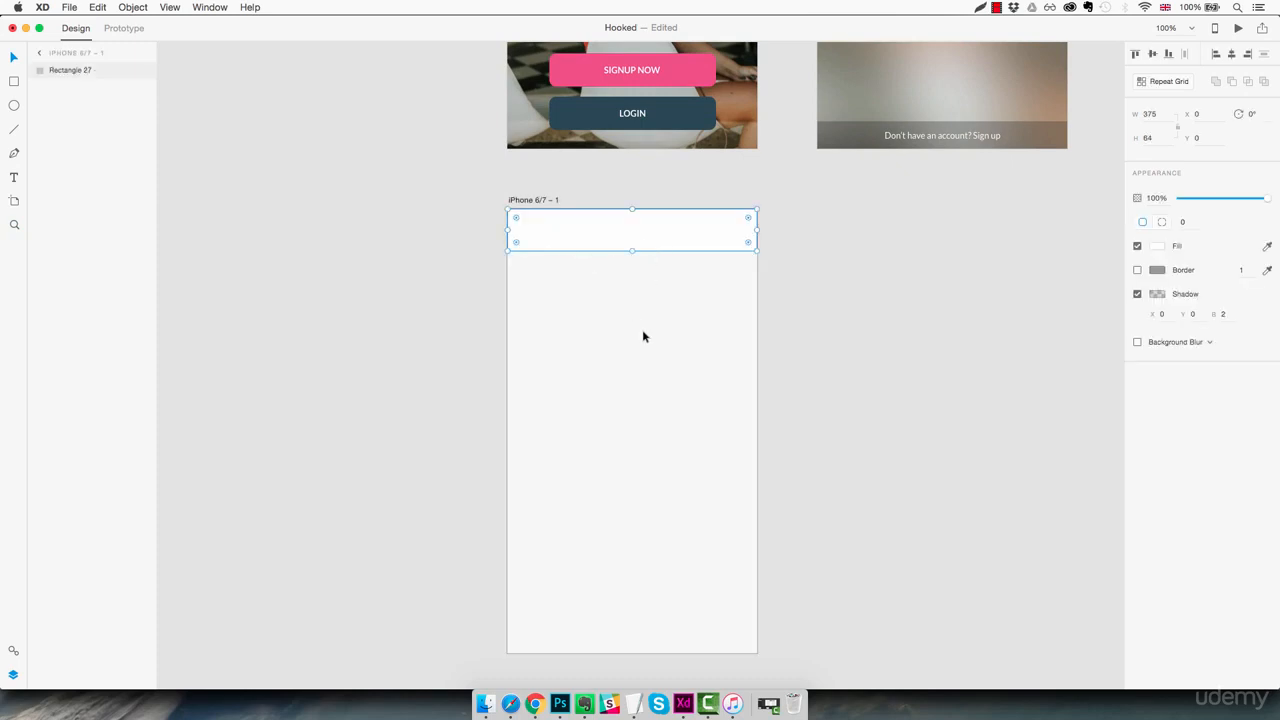
key(super+l)
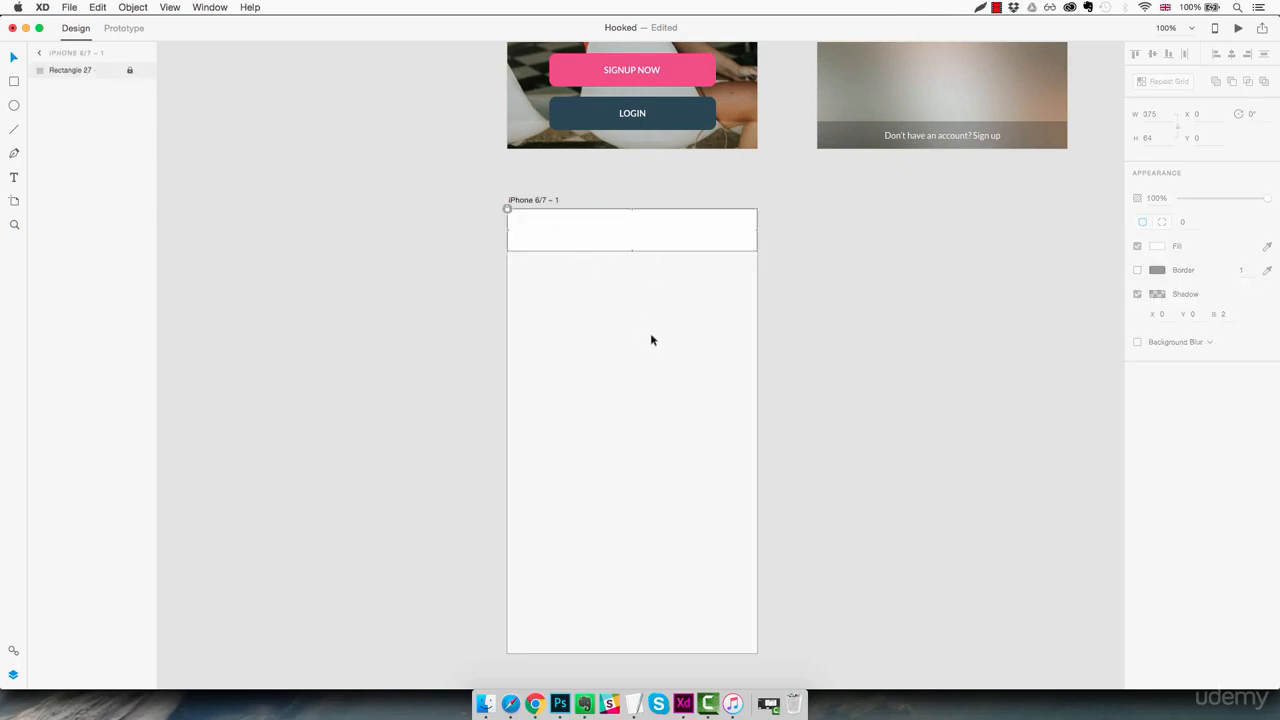
Open the Apple iOS UI kit
click(69, 7)
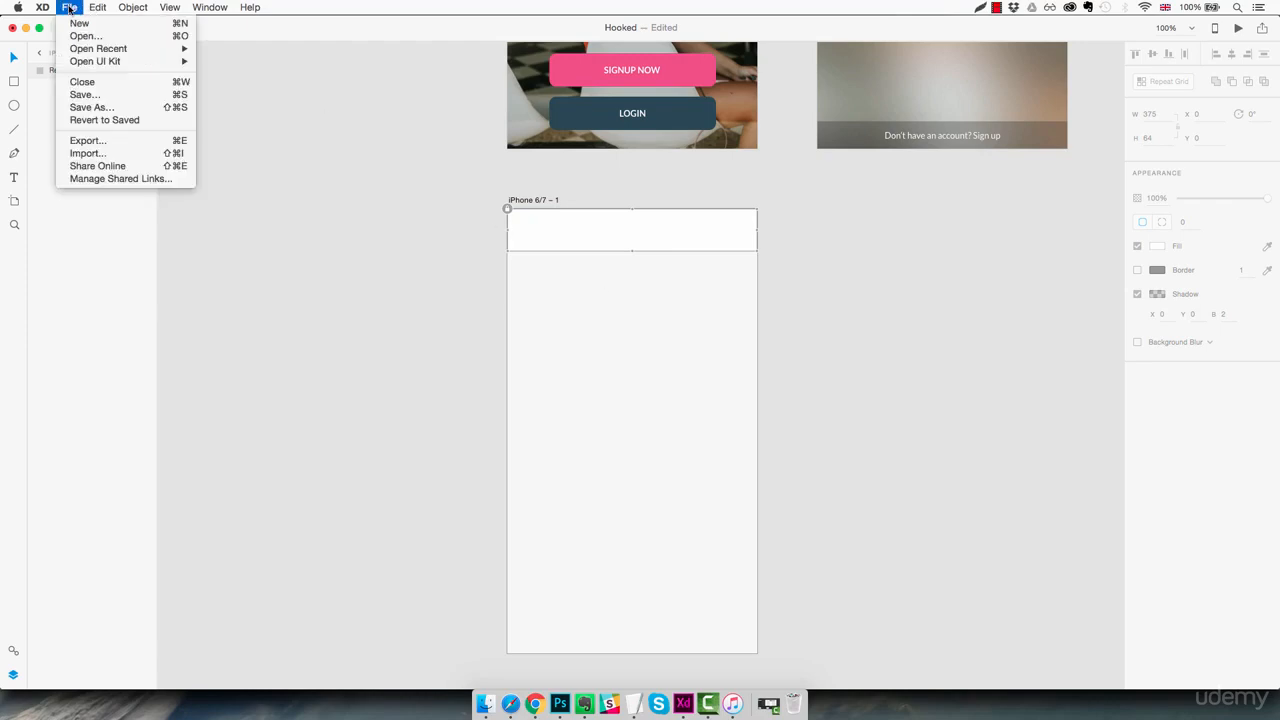
mouse_move(166, 60)
click(220, 61)
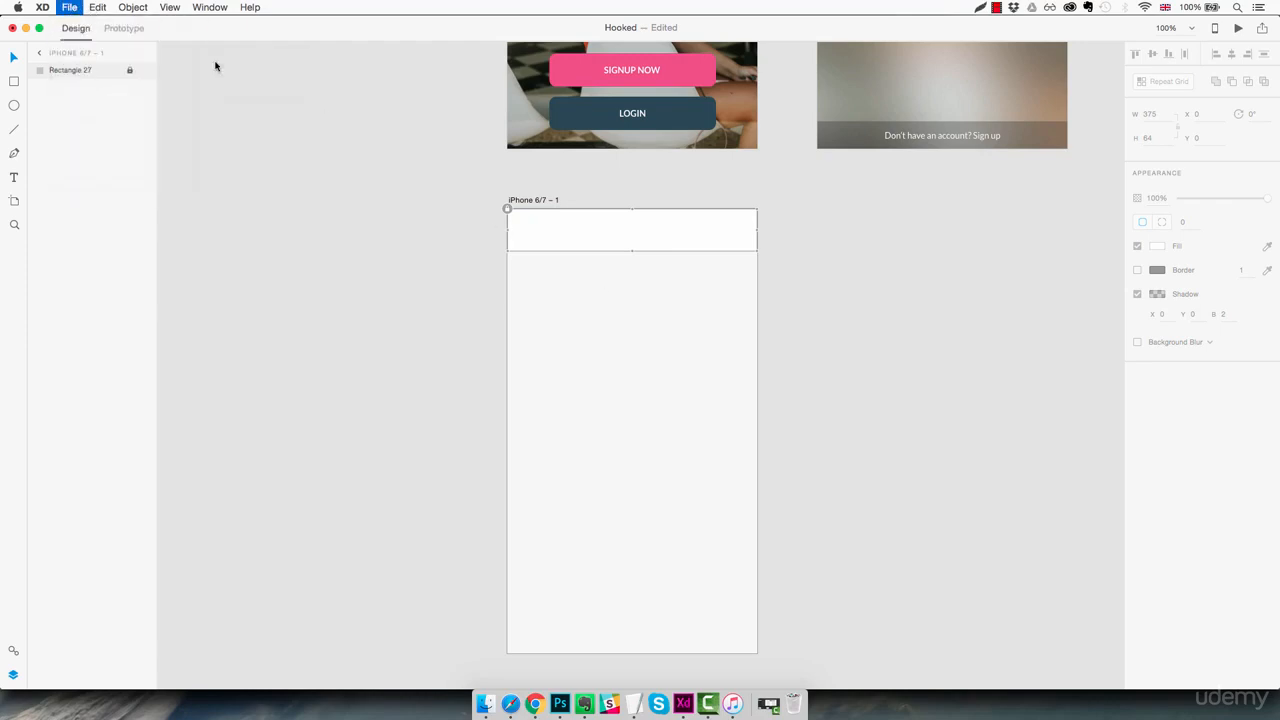
Copy the dark-text status bar from the UI kit's Settings artboard onto the new artboard's header in the Hooked document
key(z)
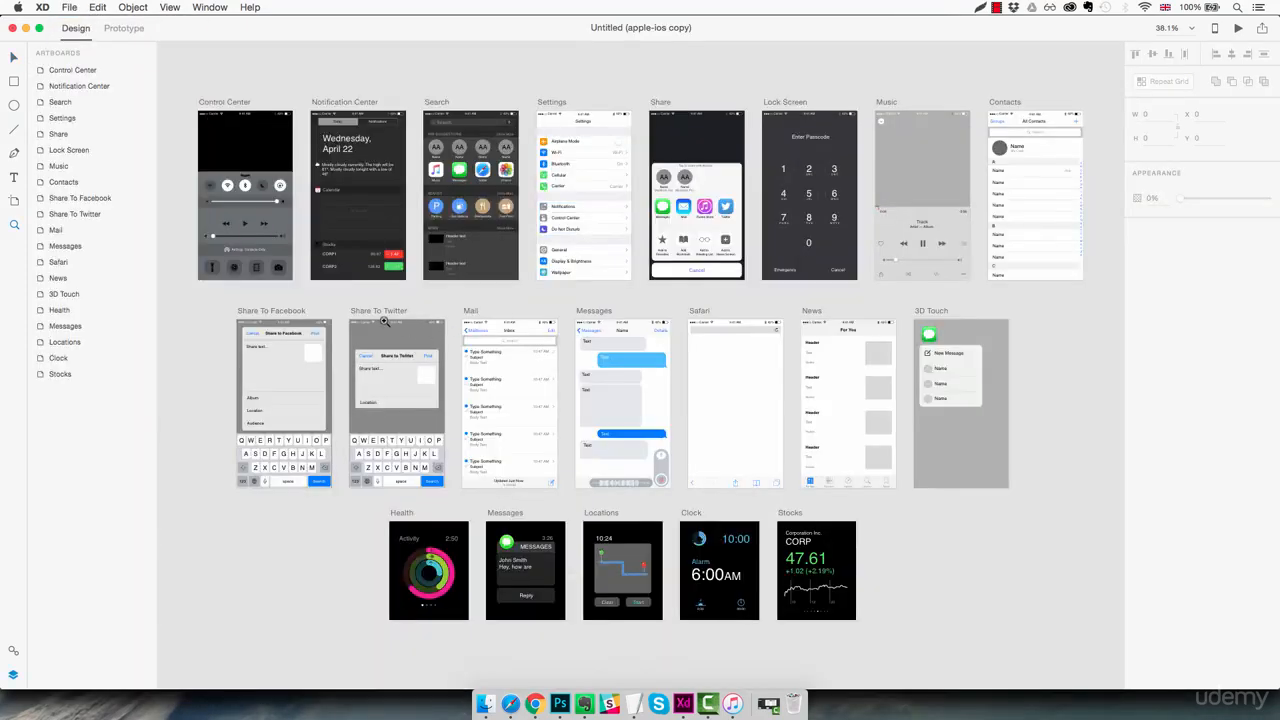
click(381, 317)
click(381, 317)
drag(468, 193, 491, 435)
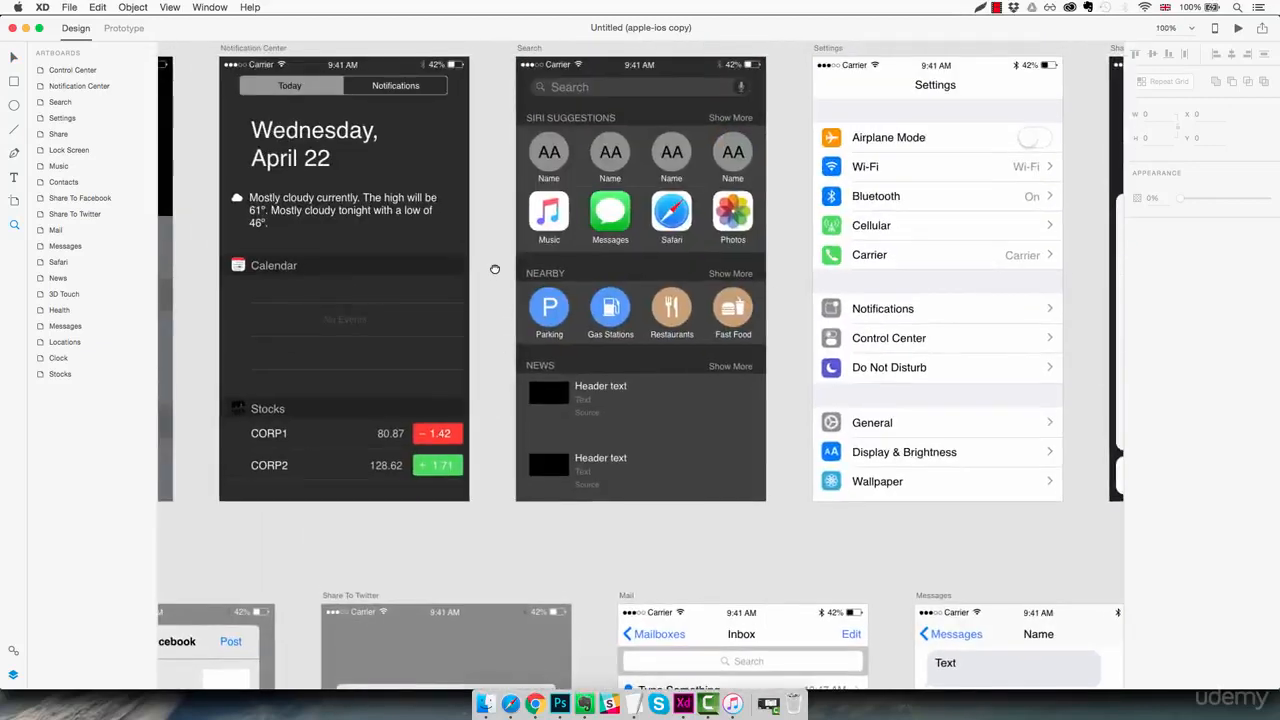
drag(495, 269, 572, 438)
drag(474, 442, 629, 403)
scroll(478, 370, right, 10)
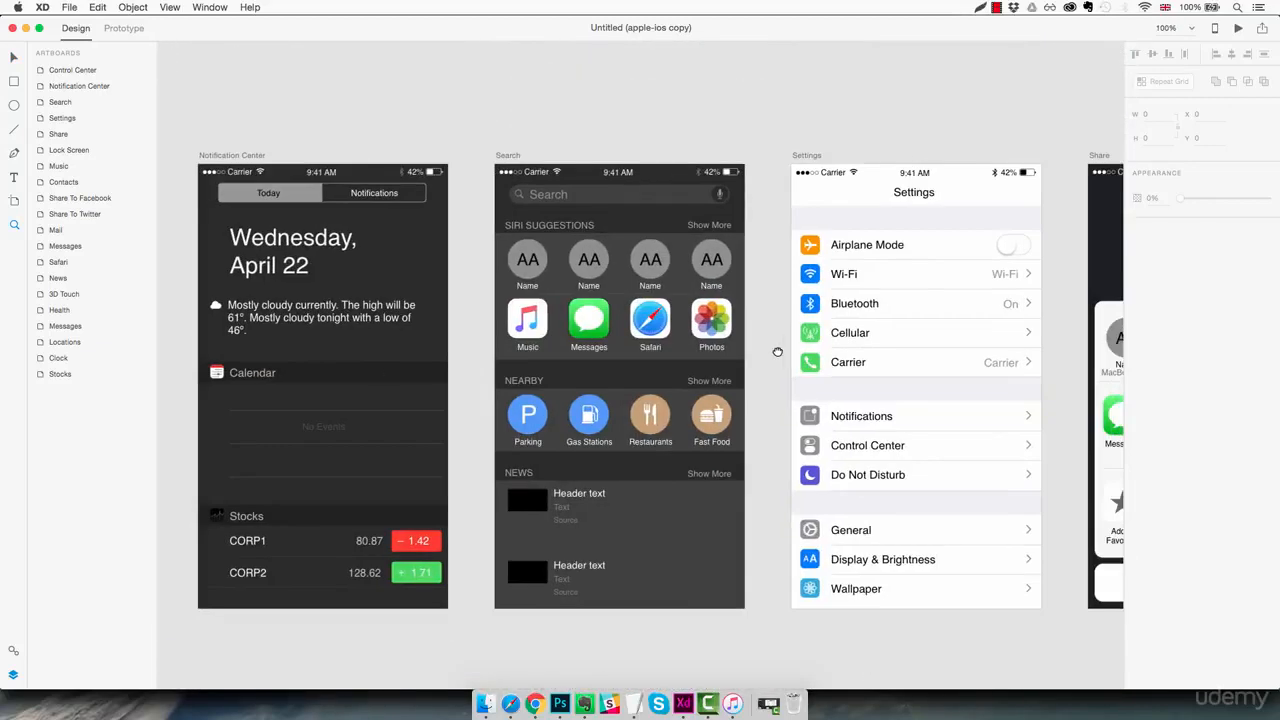
click(633, 197)
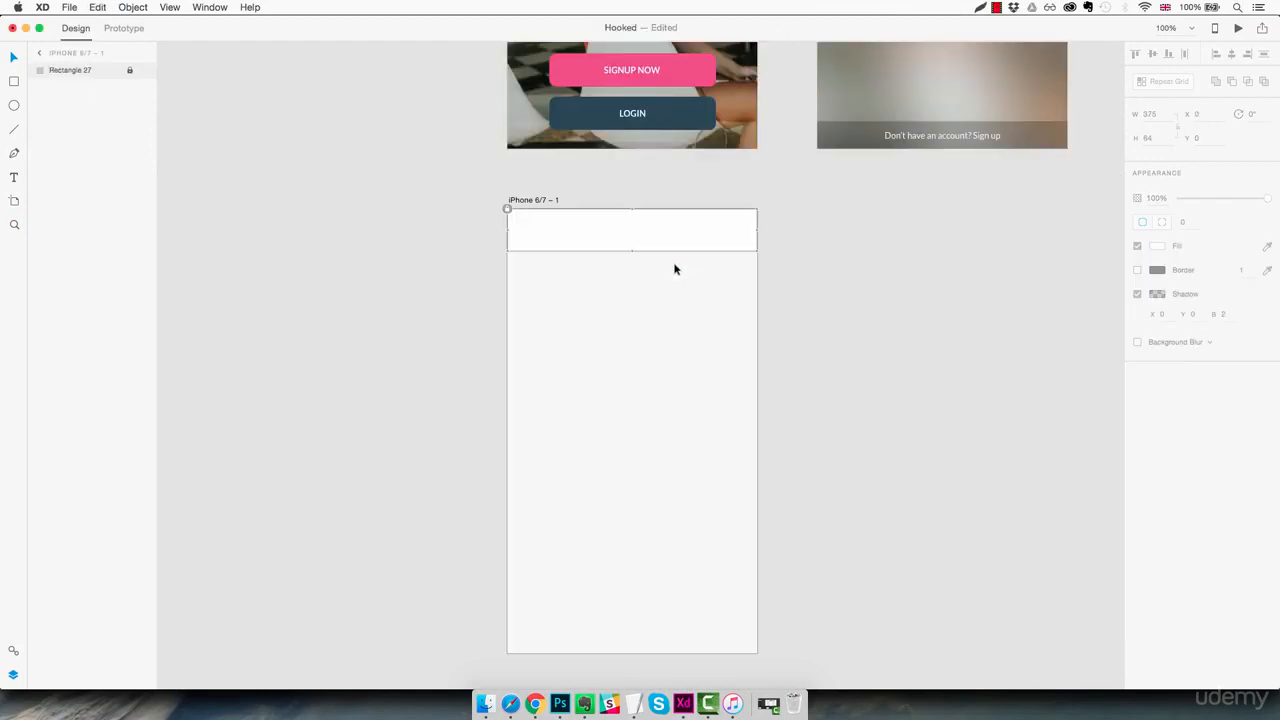
key(super+v)
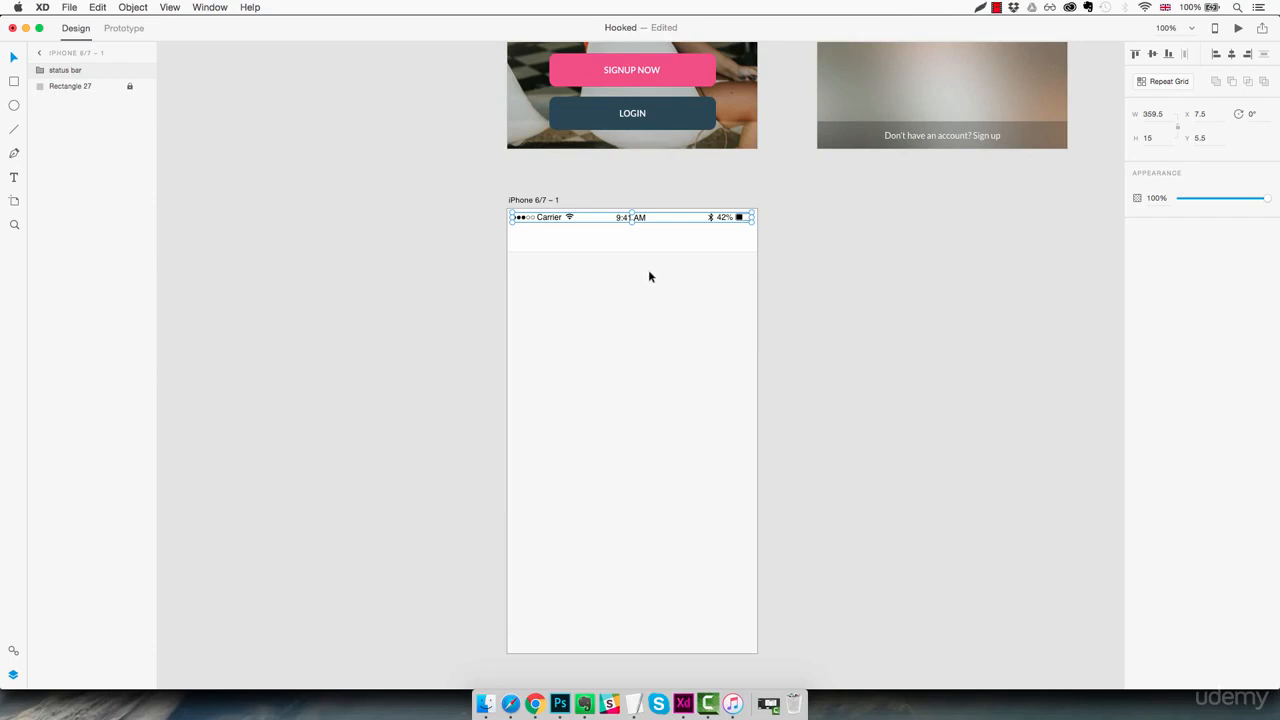
click(641, 318)
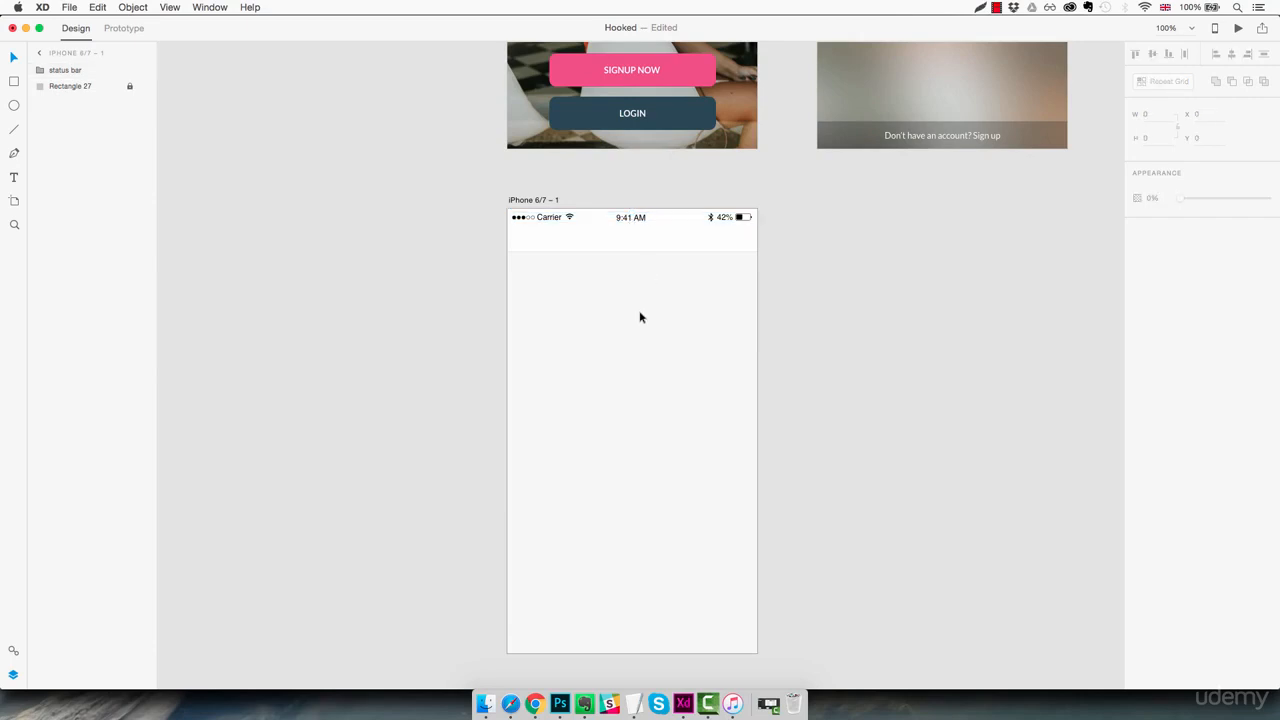
Draw a thin horizontal rectangle about 34 by 4 just below the header, near the artboard's left edge
key(z)
double_click(563, 260)
click(563, 260)
key(space)
drag(516, 220, 562, 331)
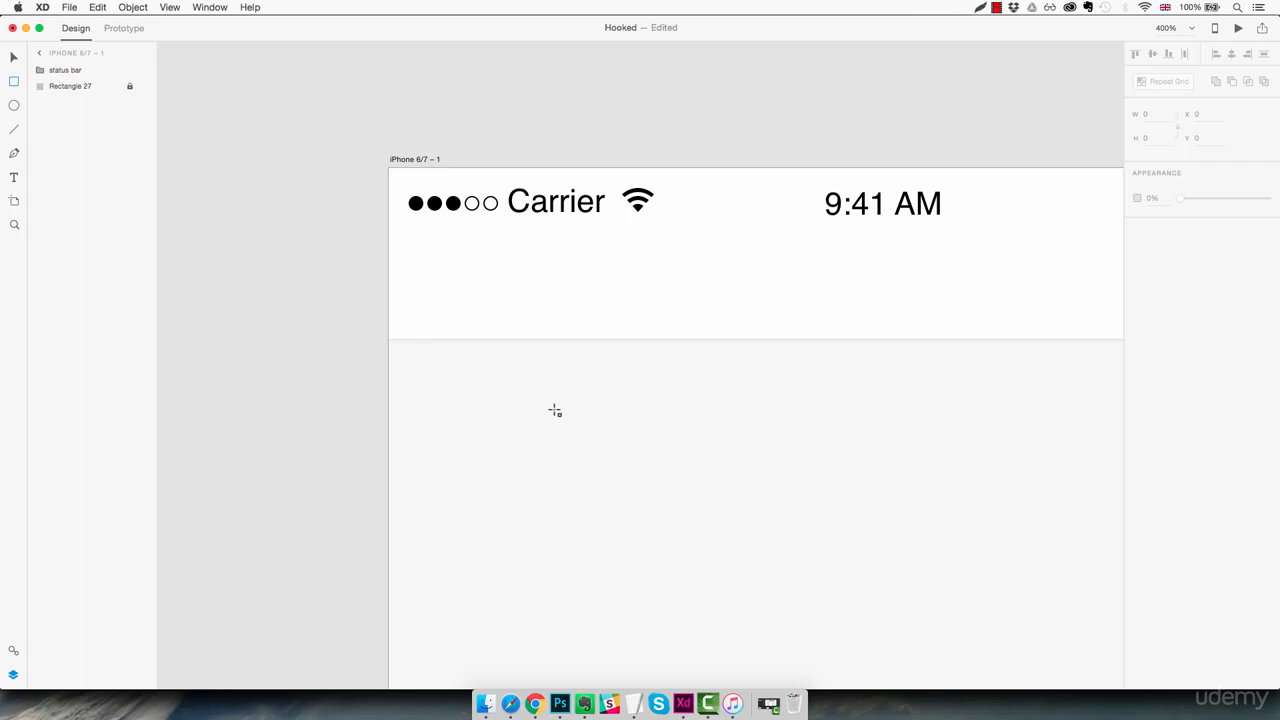
key(r)
drag(495, 401, 589, 411)
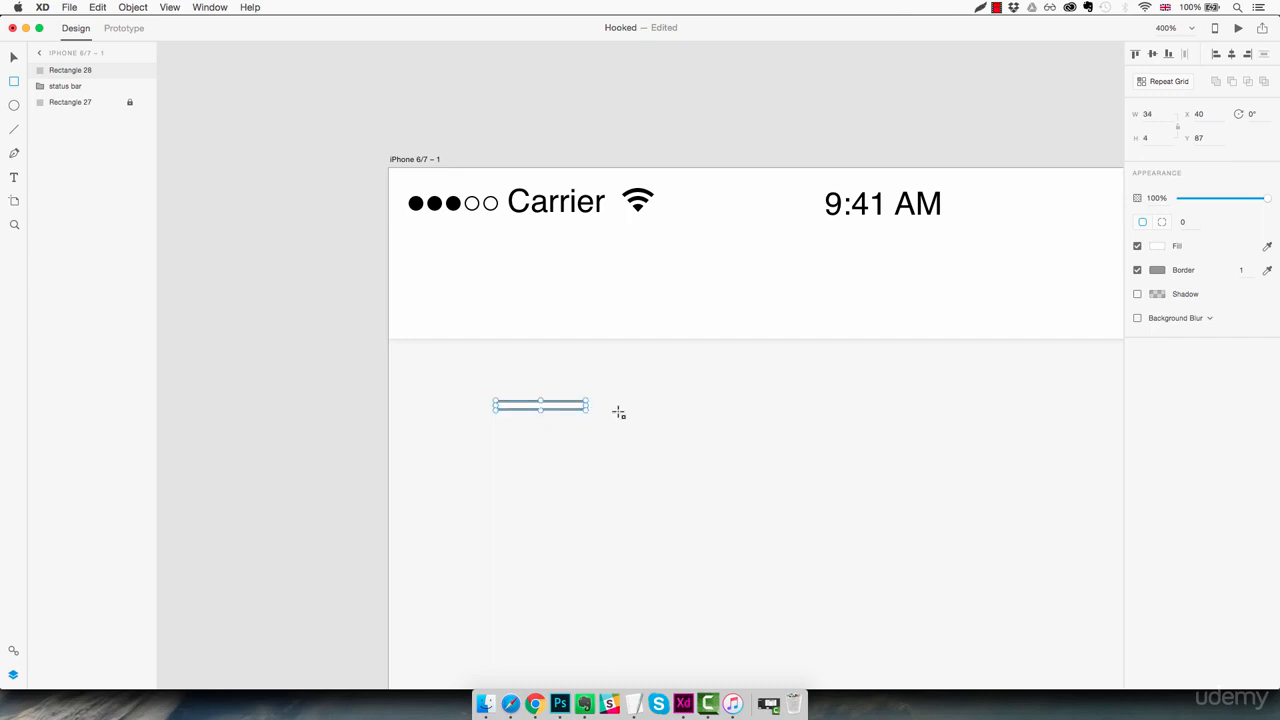
Resize the thin rectangle to 20 wide and 3 high
click(1148, 114)
key(Down)
key(Down)
key(Down)
key(Down)
key(Down)
key(Down)
key(Down)
key(Down)
key(Down)
key(Down)
key(Down)
key(Down)
key(Down)
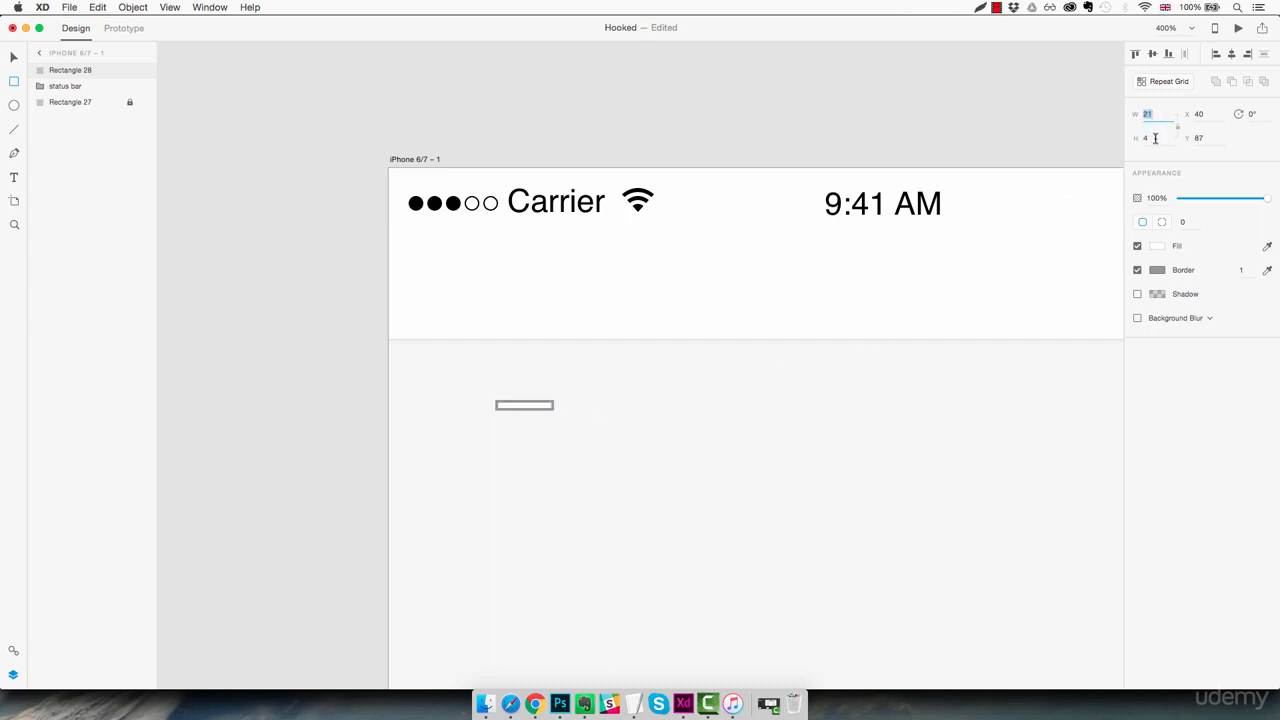
click(1153, 138)
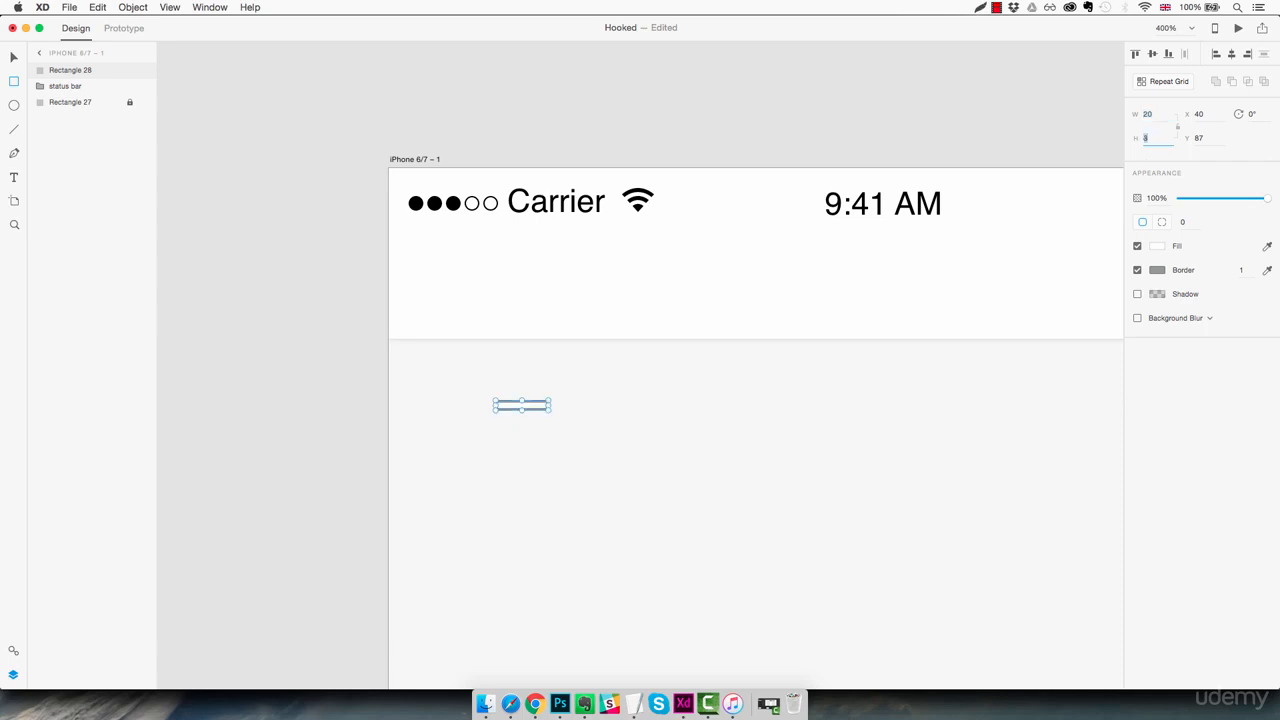
Remove the thin bar's border and fill it with the saved dark grey #383838
click(1137, 270)
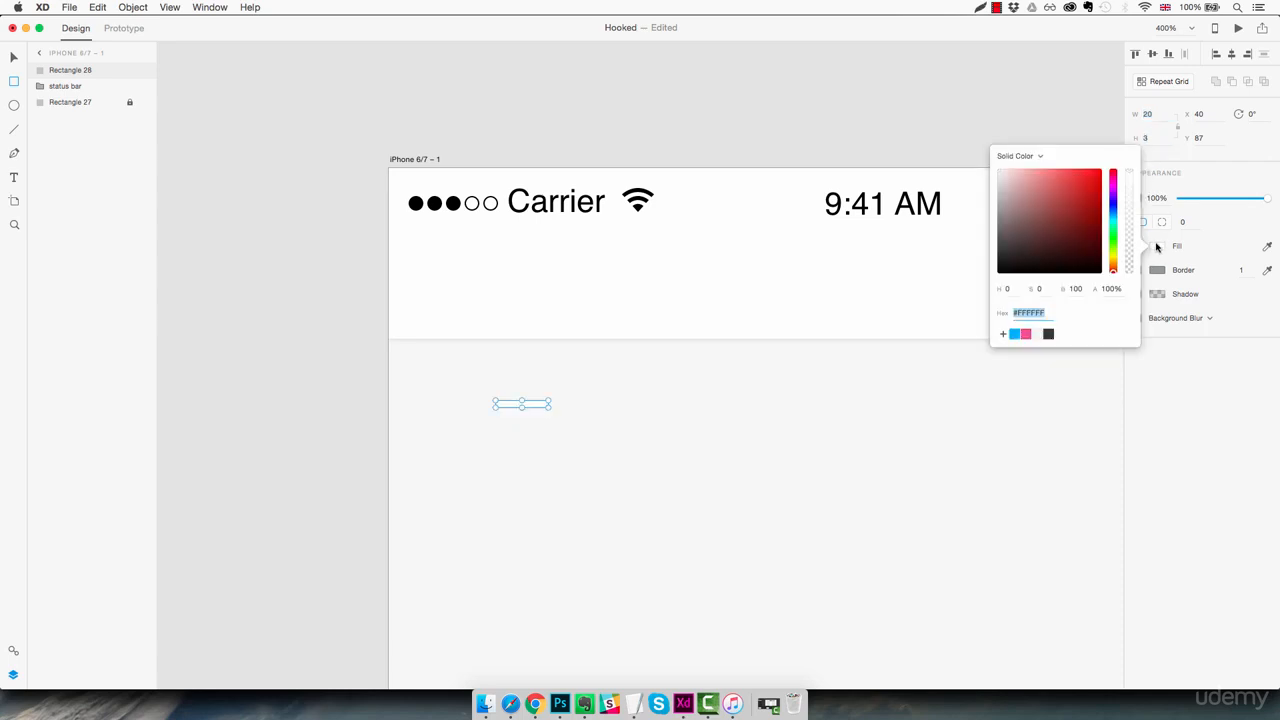
click(1157, 246)
click(1049, 334)
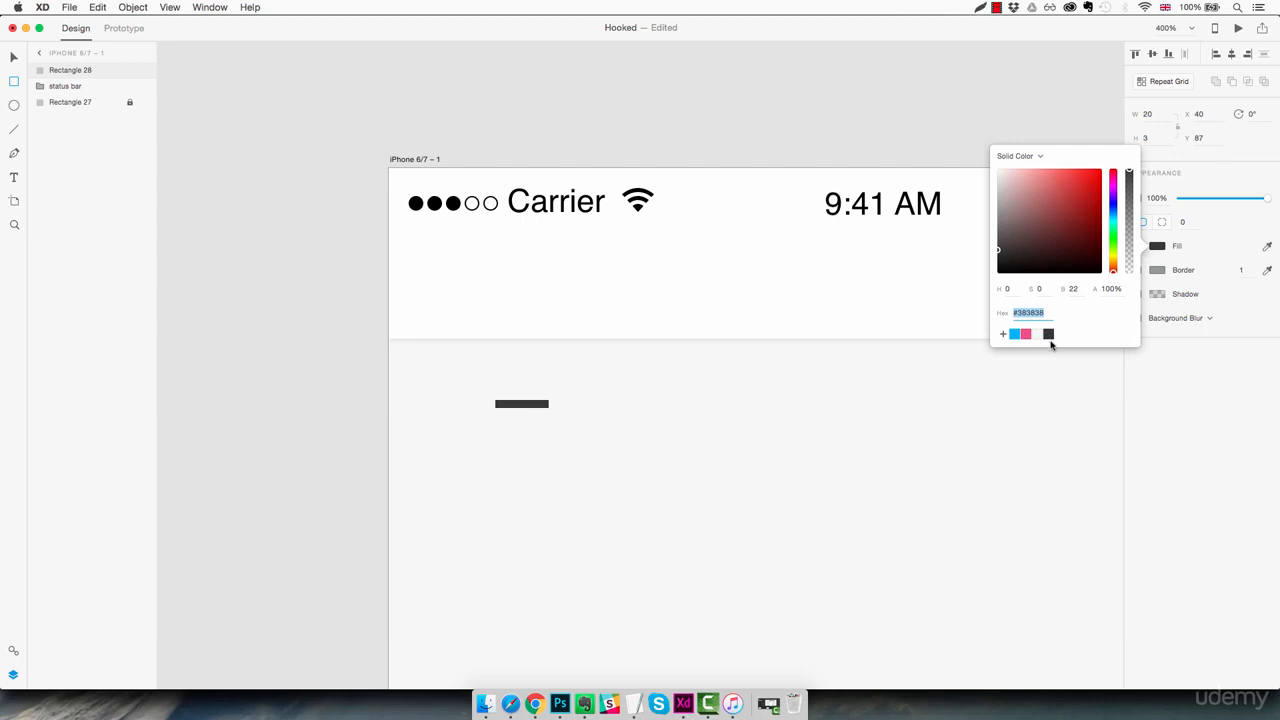
Round the corners of the thin dark bar with a corner radius of 8
click(1189, 221)
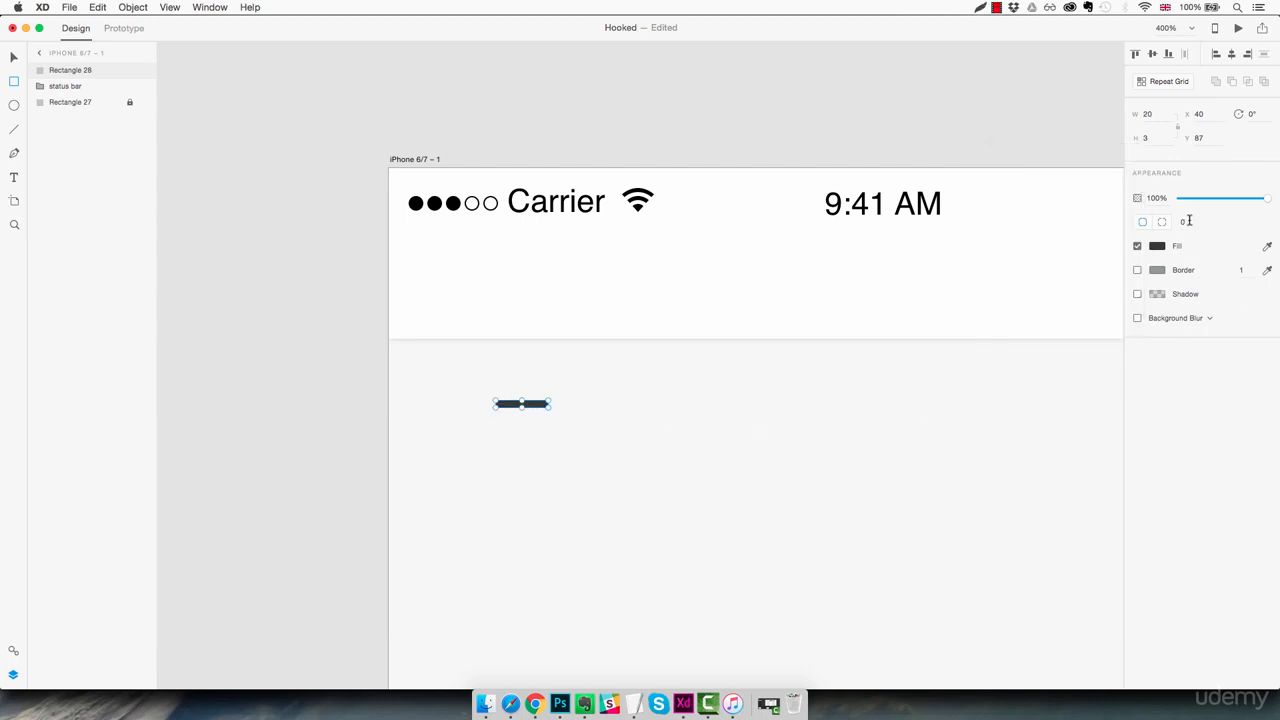
click(1189, 221)
key(Up)
key(Escape)
key(Escape)
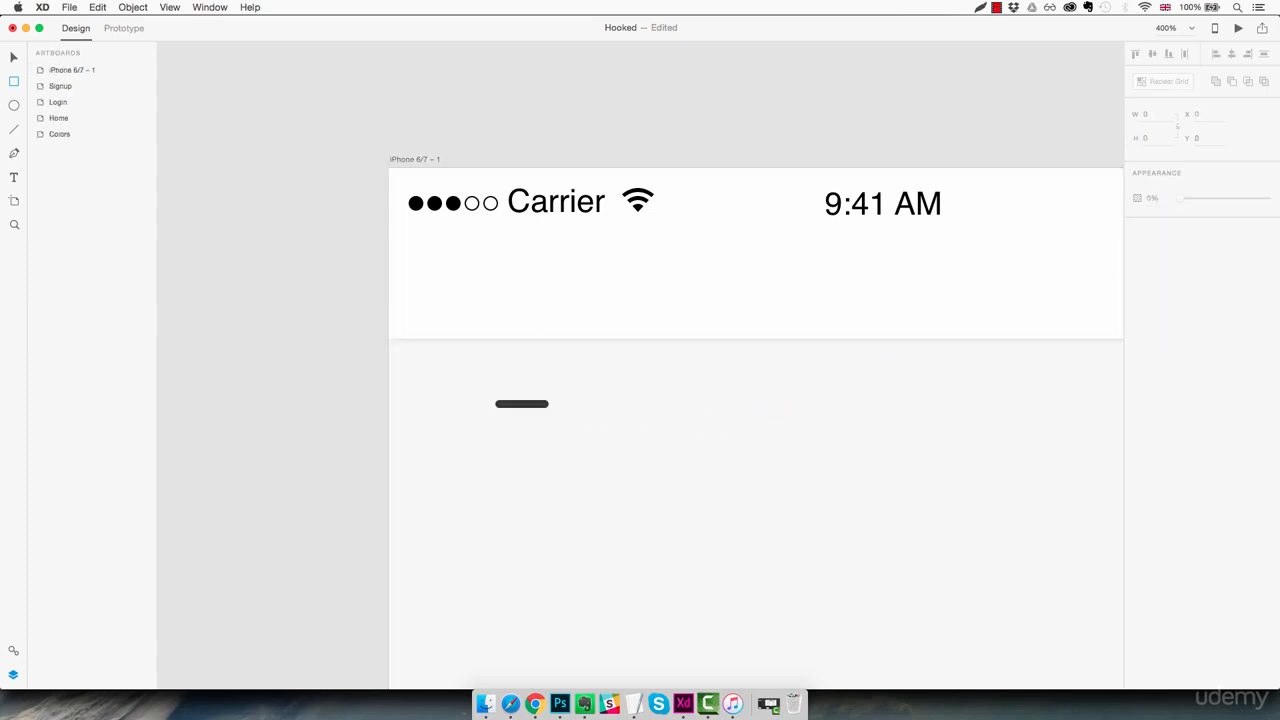
Repeat the thin bar downward with Repeat Grid into three evenly stacked bars, and ungroup the grid into separate shapes
click(543, 405)
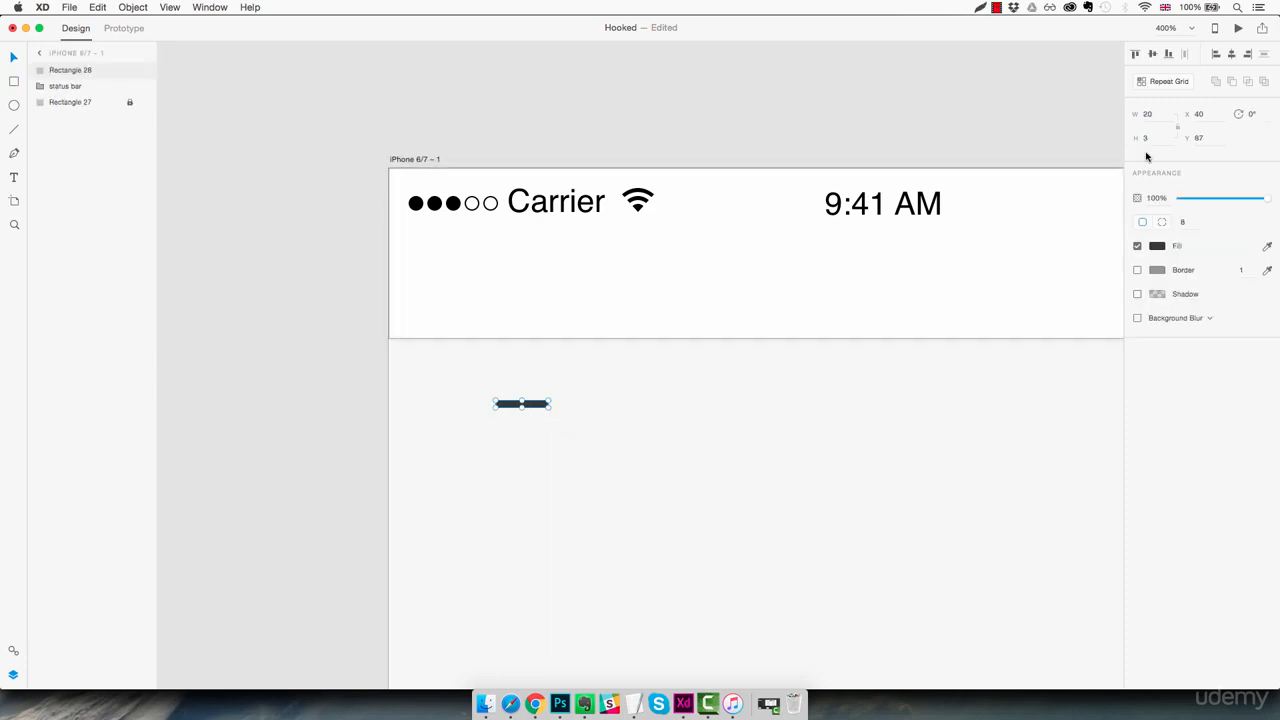
click(1160, 86)
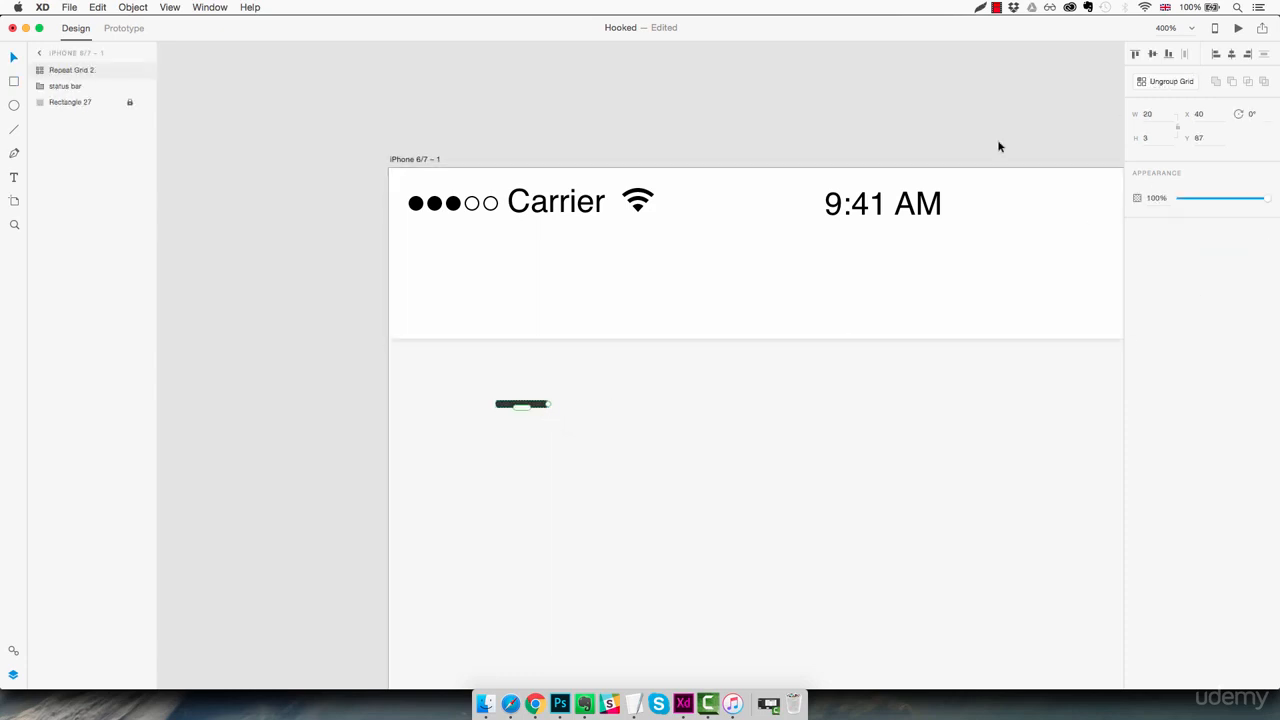
mouse_move(522, 412)
mouse_down()
mouse_move(527, 534)
mouse_move(531, 429)
mouse_up()
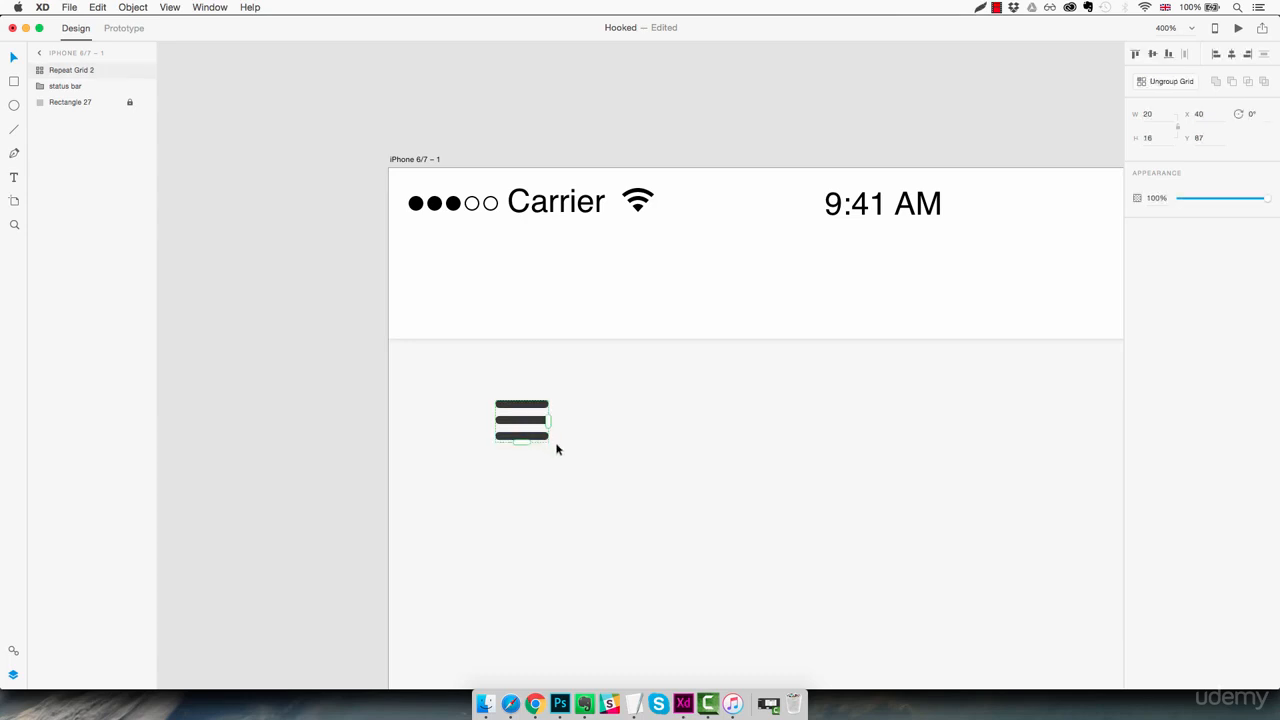
click(1166, 82)
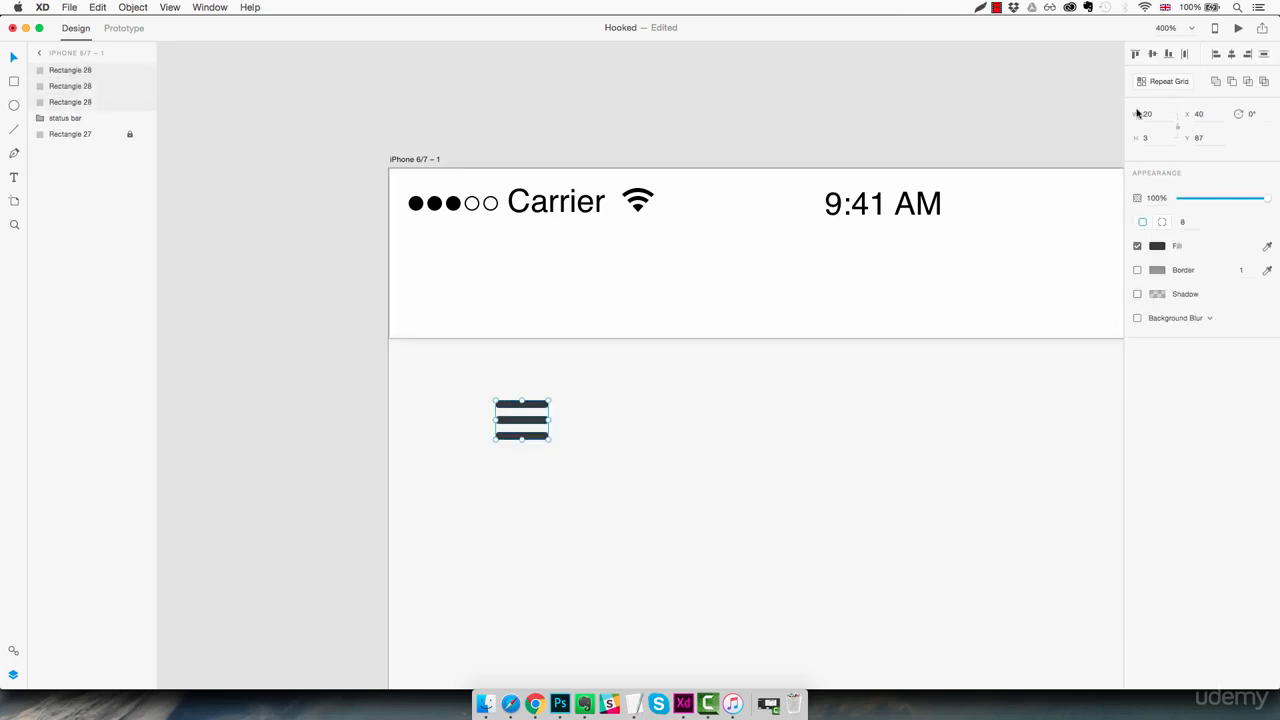
click(574, 432)
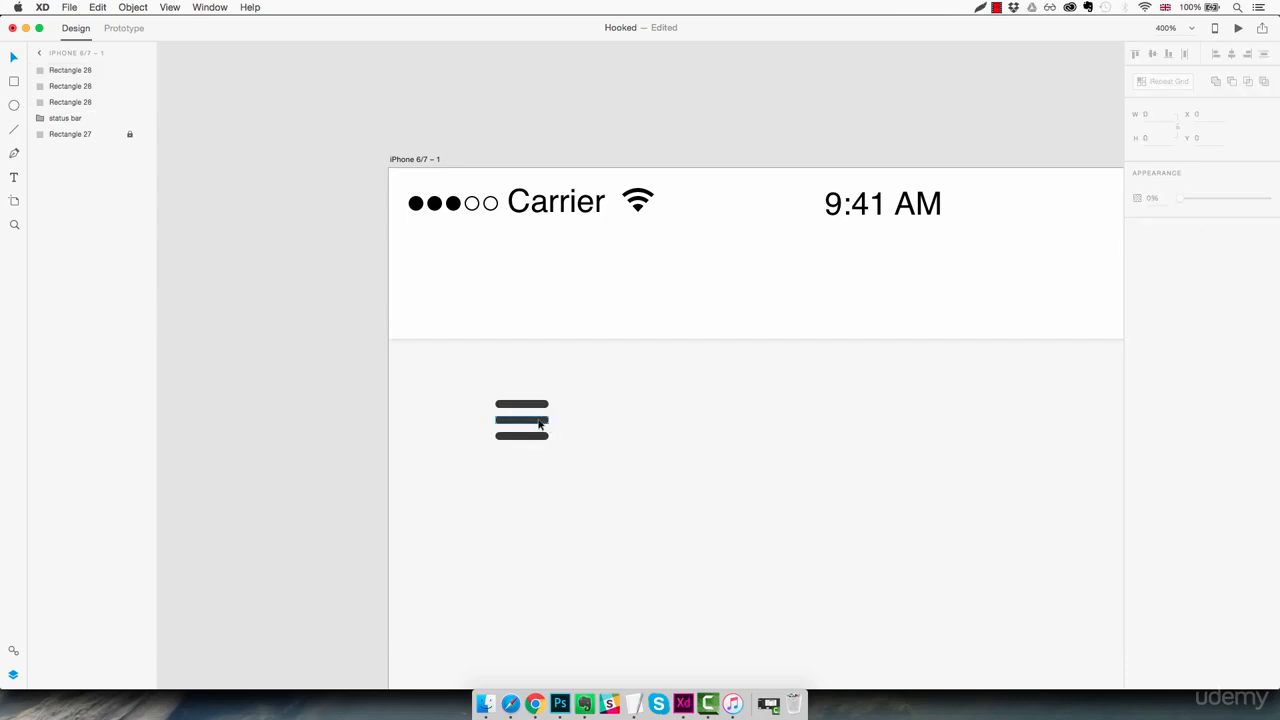
Shorten the middle bar from its right end to a width of 14
click(539, 424)
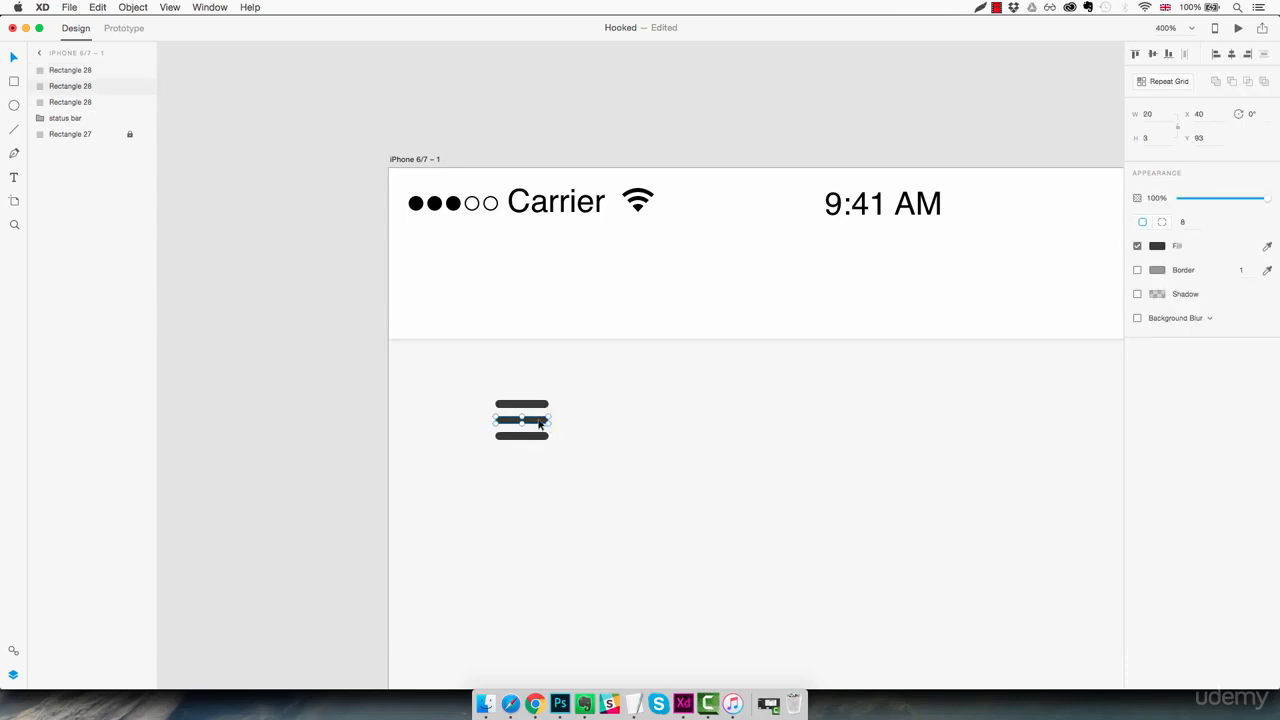
click(537, 423)
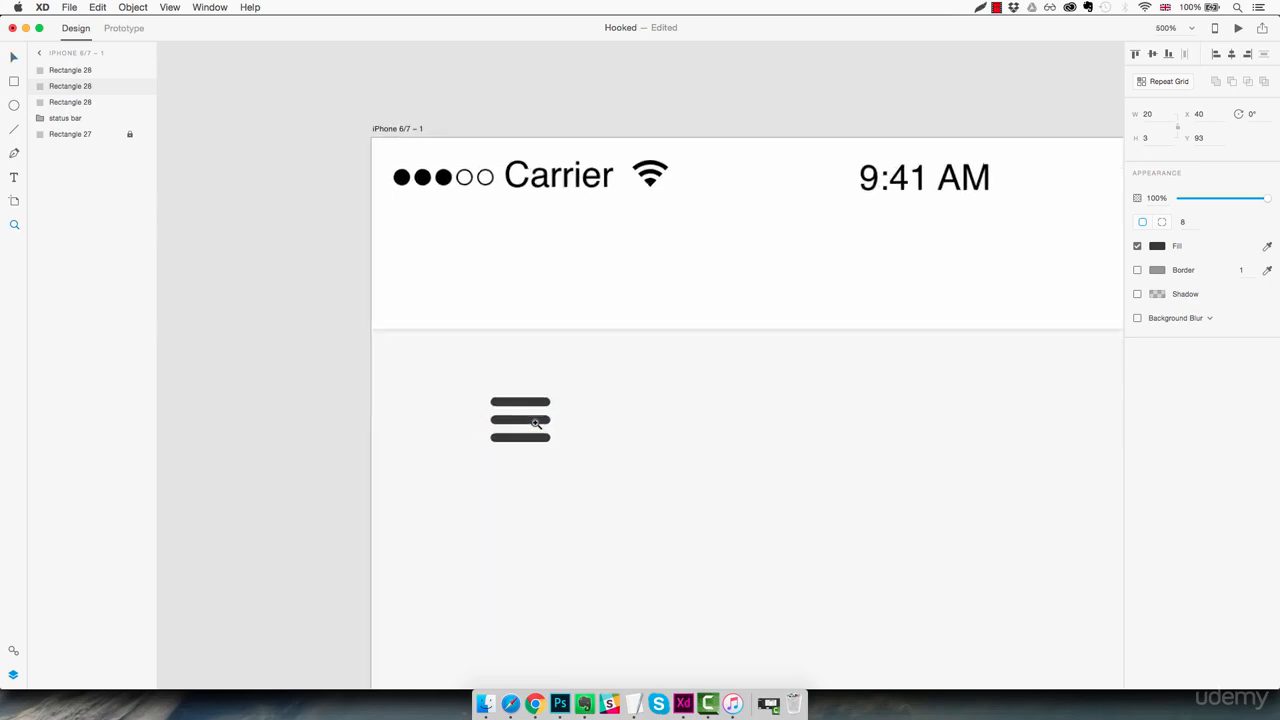
click(537, 423)
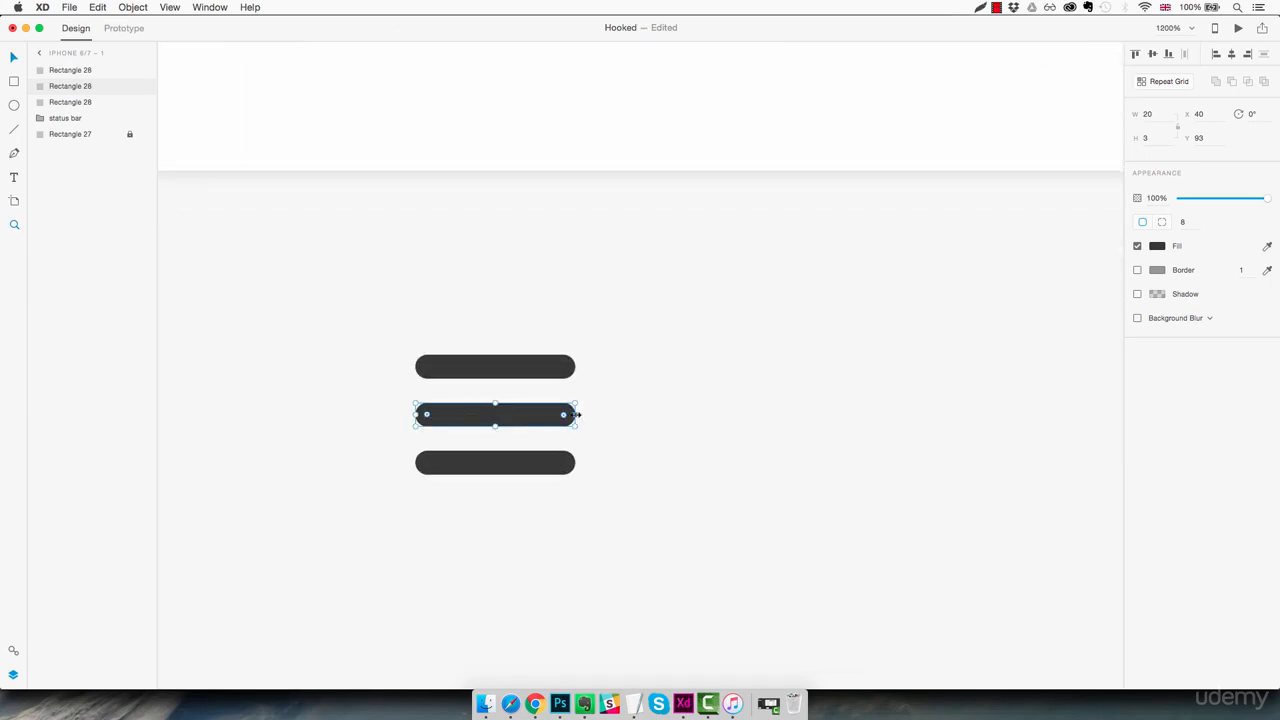
drag(577, 414, 529, 412)
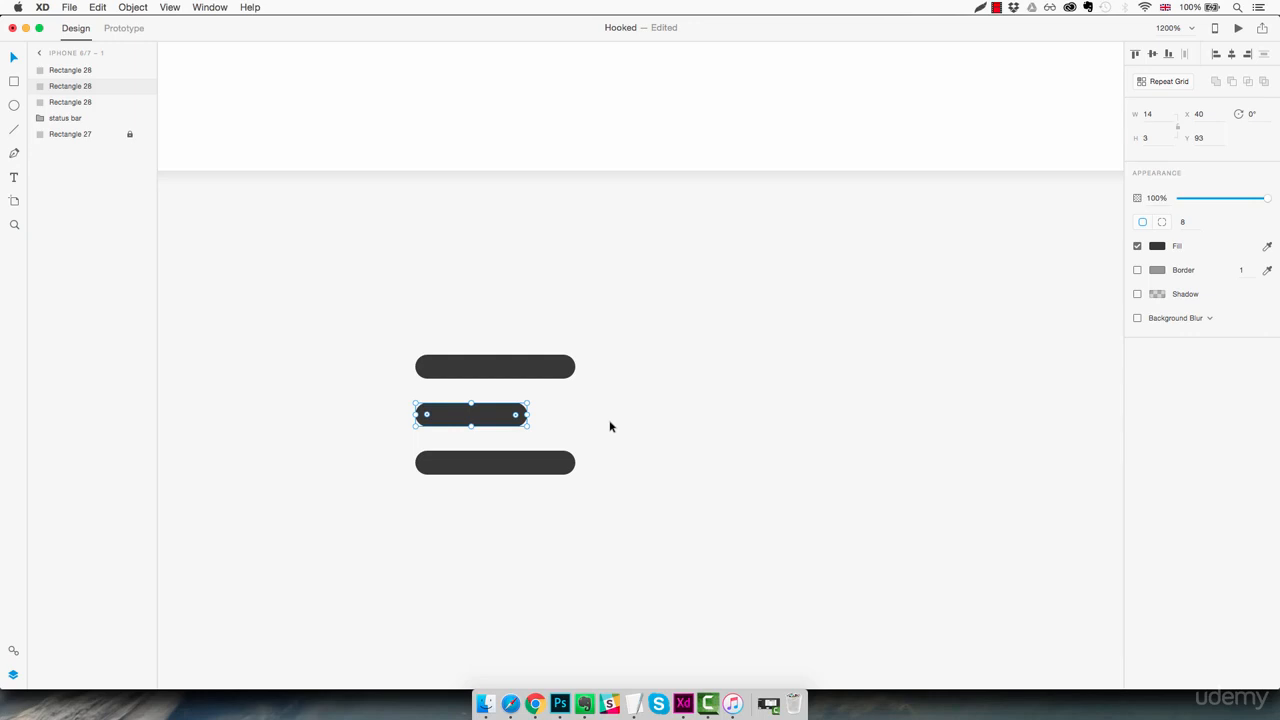
Combine the three bars into one shape with the Add boolean operation
key(super+1)
key(z)
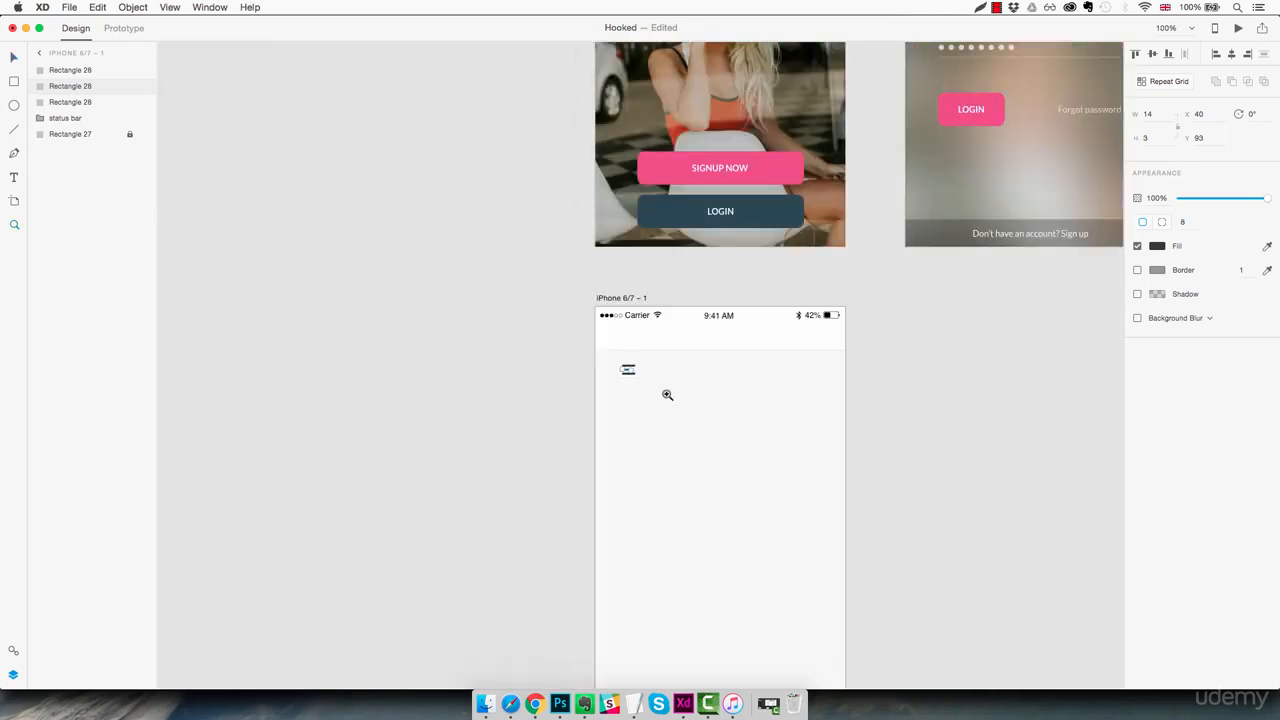
click(667, 394)
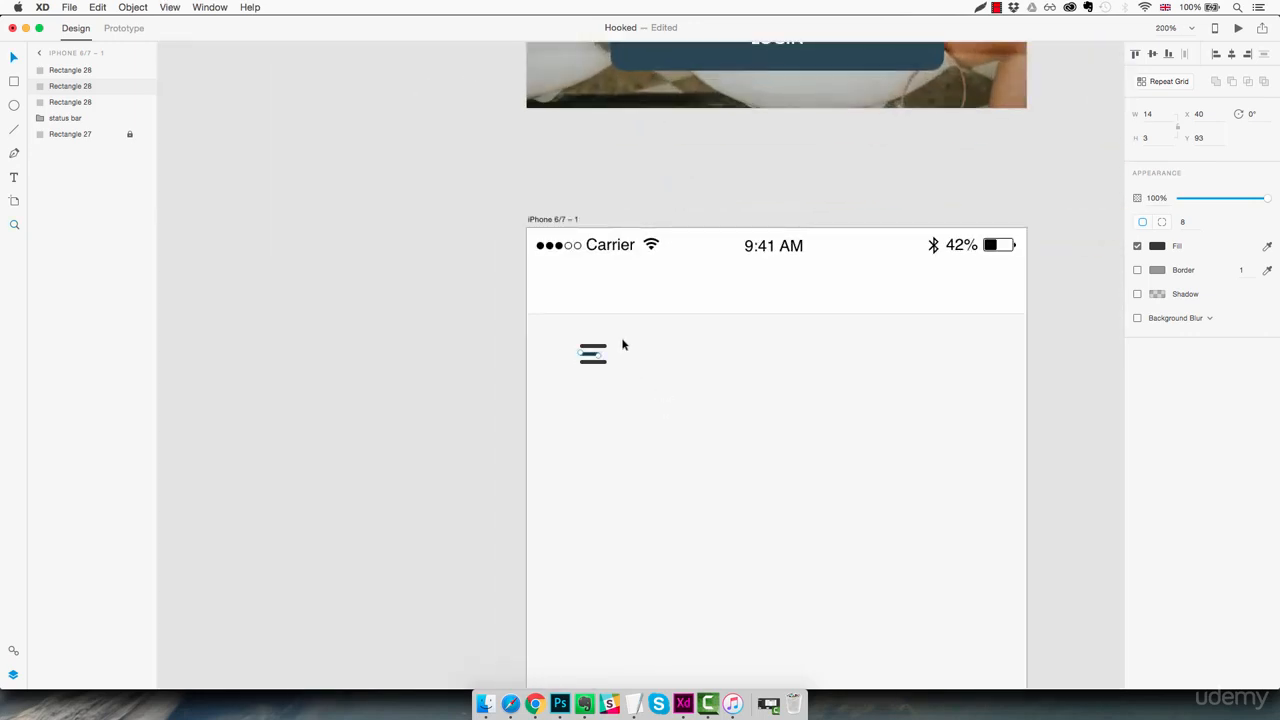
drag(626, 335, 582, 368)
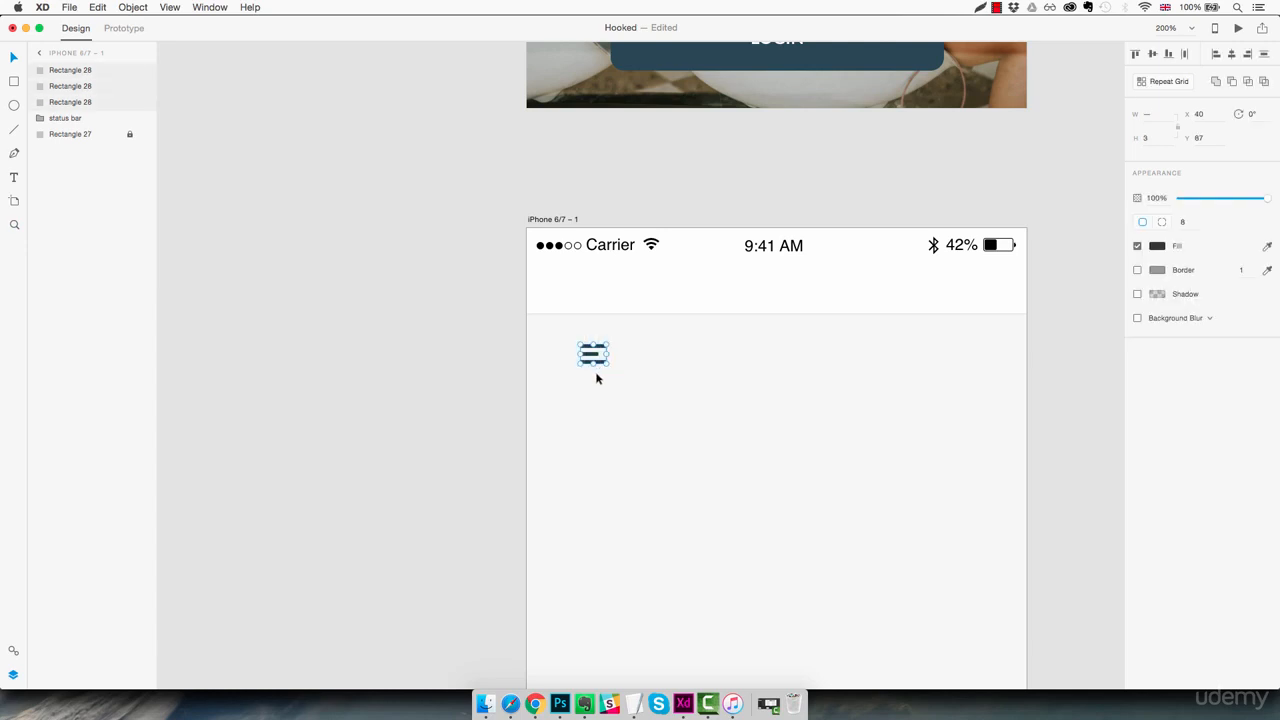
click(1216, 84)
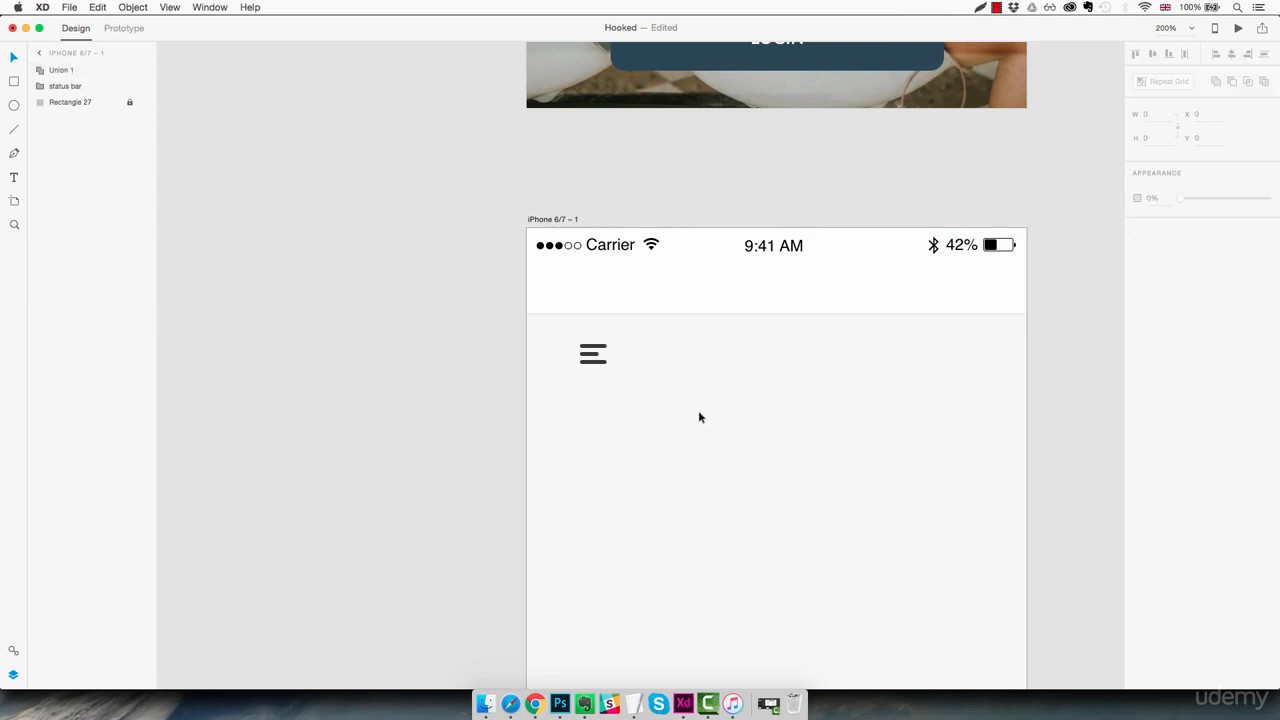
Move the menu icon up into the white header, below the status bar, at X 20 and Y 35
drag(598, 357, 548, 296)
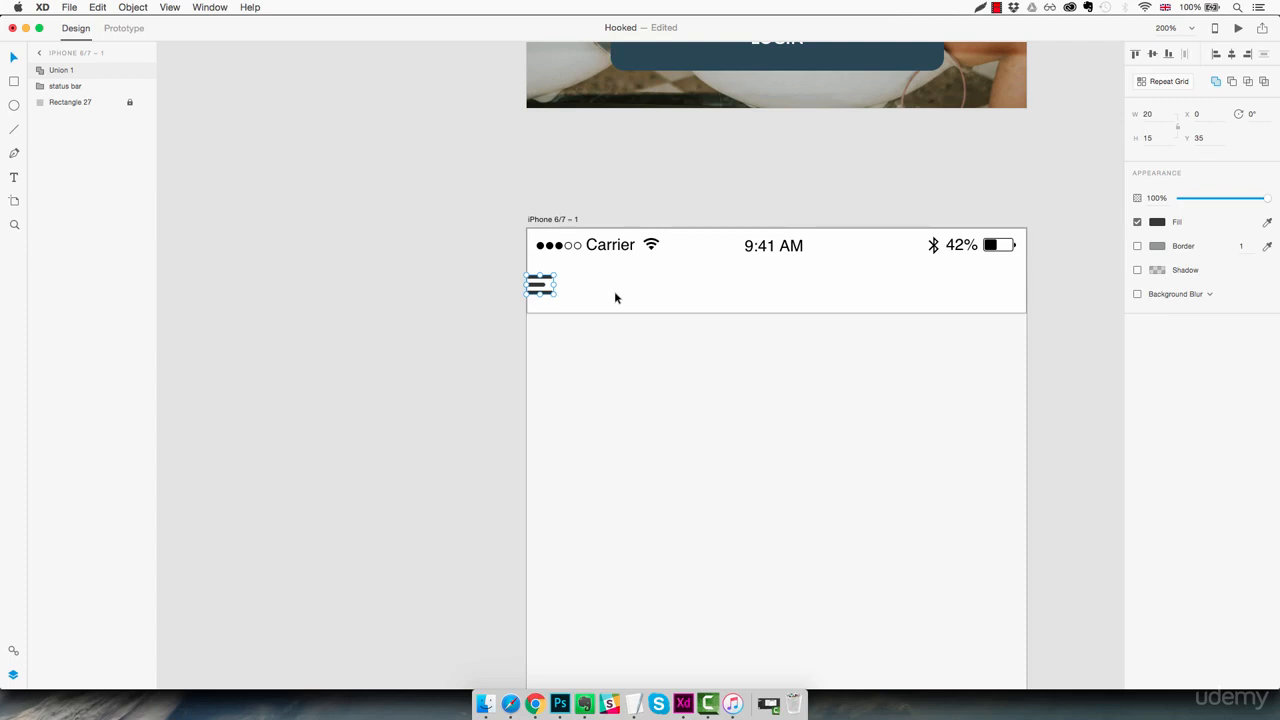
key(shift+Right)
key(shift+Right)
Rename the combined menu icon's layer as "Hamburger icon"
double_click(66, 69)
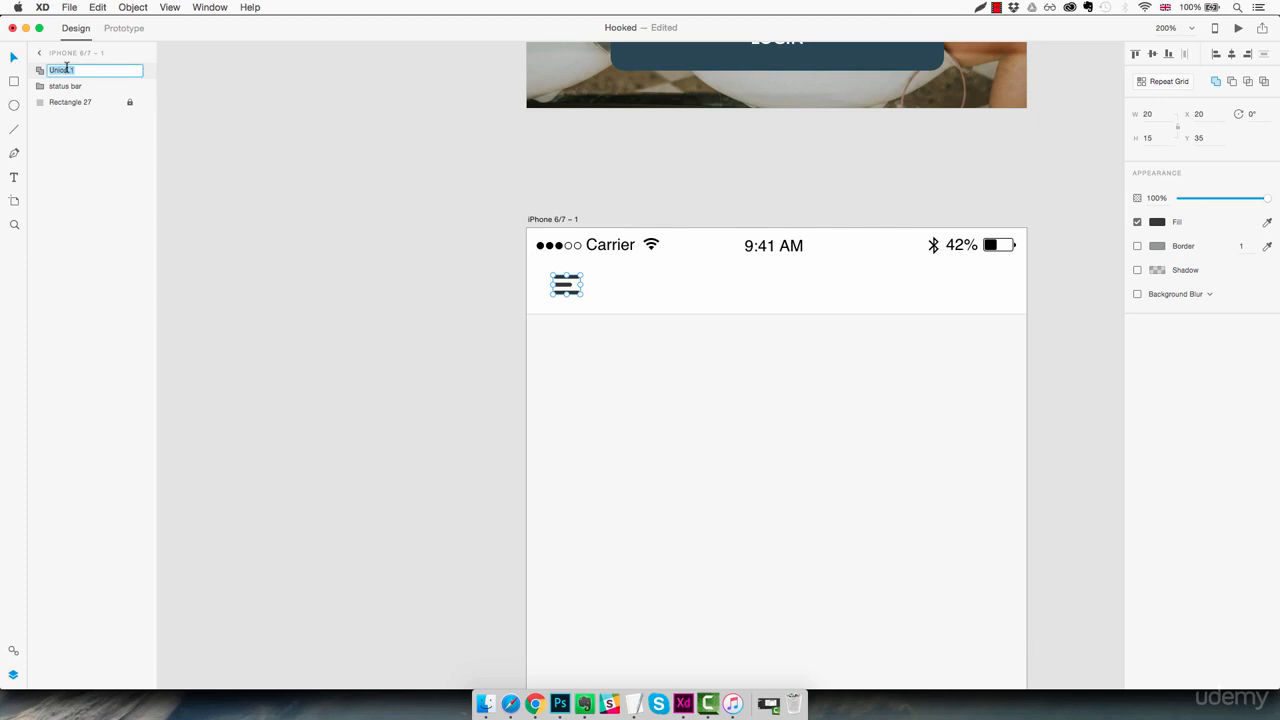
text(Hamburger icon)
key(Return)
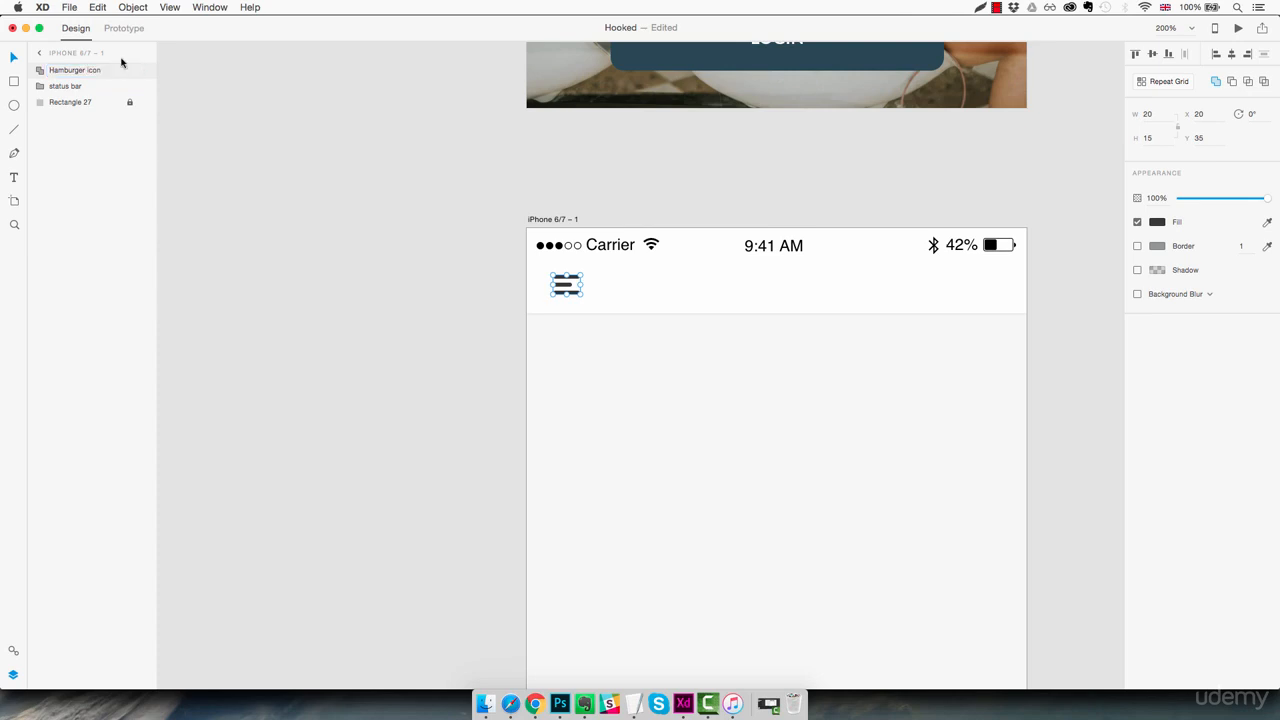
Reorder the layers so the status bar group sits above the Hamburger icon
drag(70, 87, 72, 70)
drag(72, 68, 69, 102)
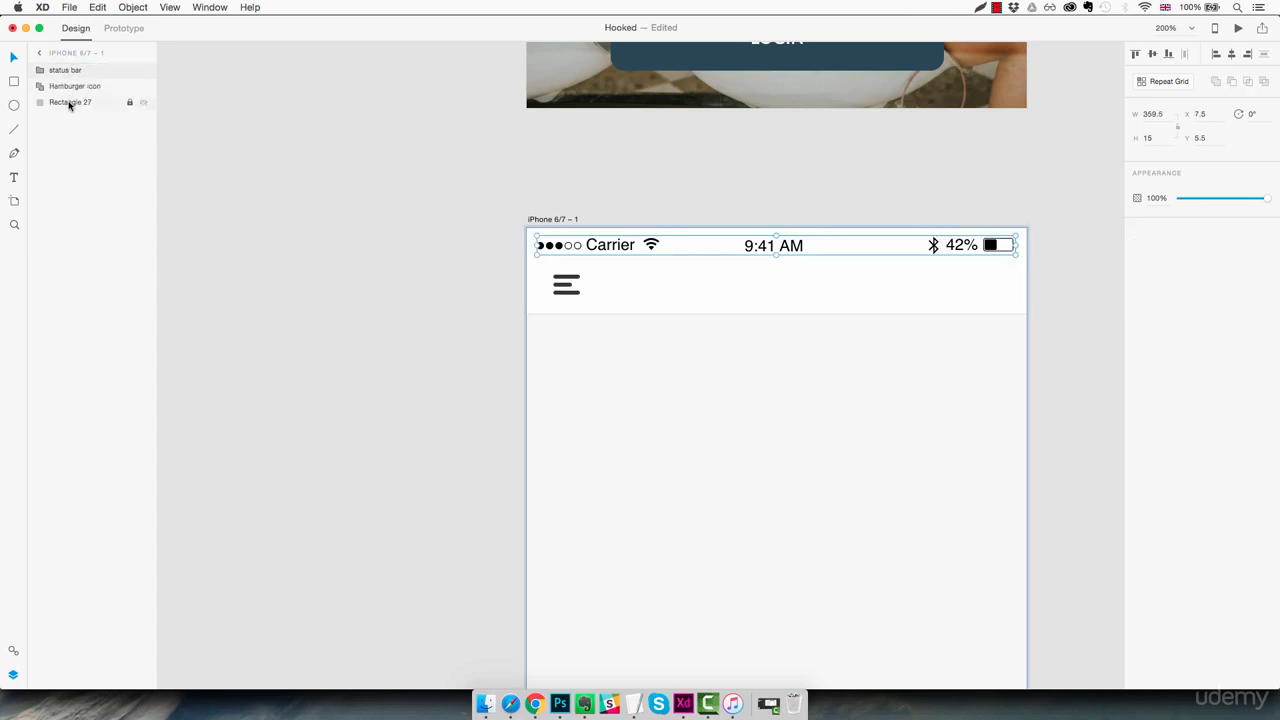
click(730, 289)
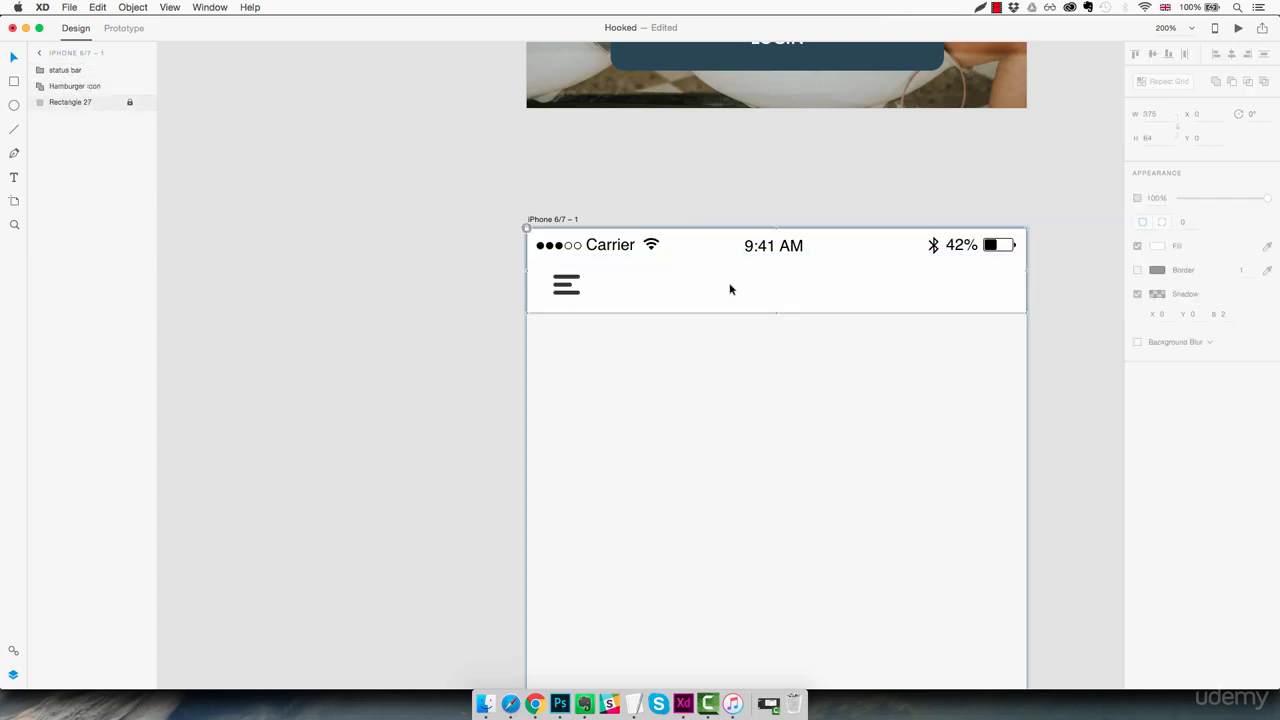
Add the title text "Browse" near the middle of the header, below the clock
key(t)
click(736, 285)
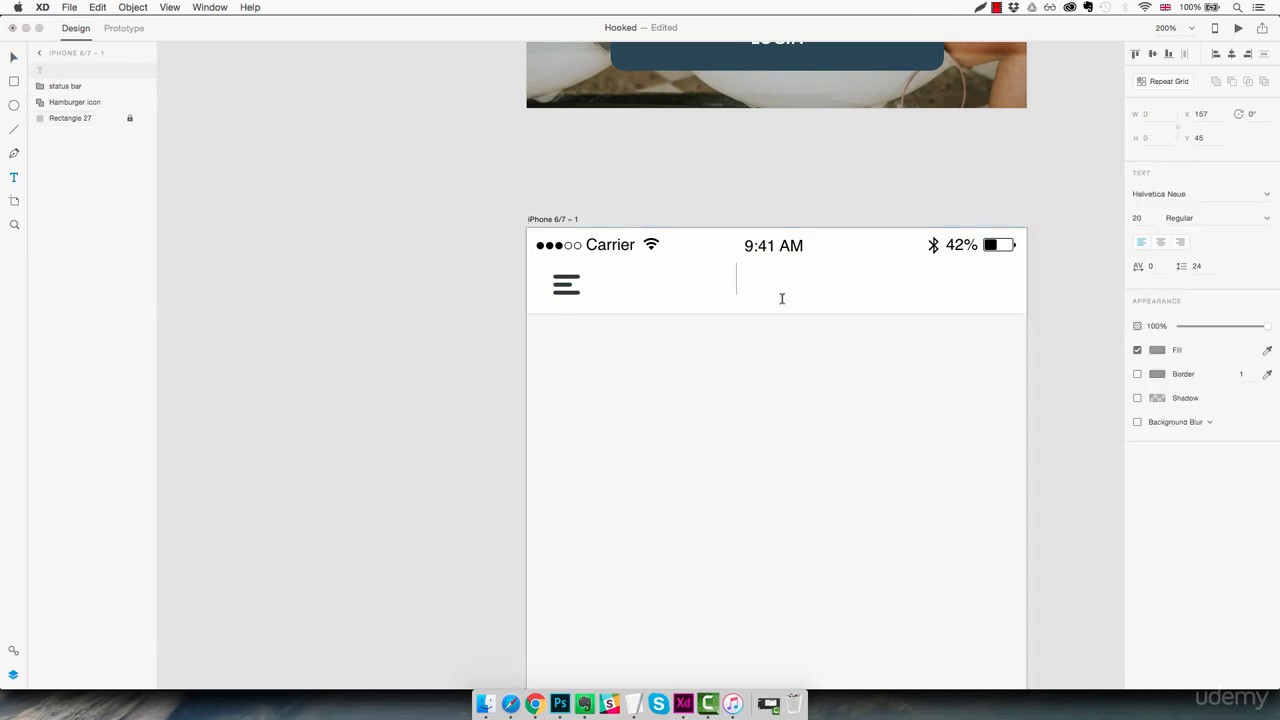
text(Browse)
key(Escape)
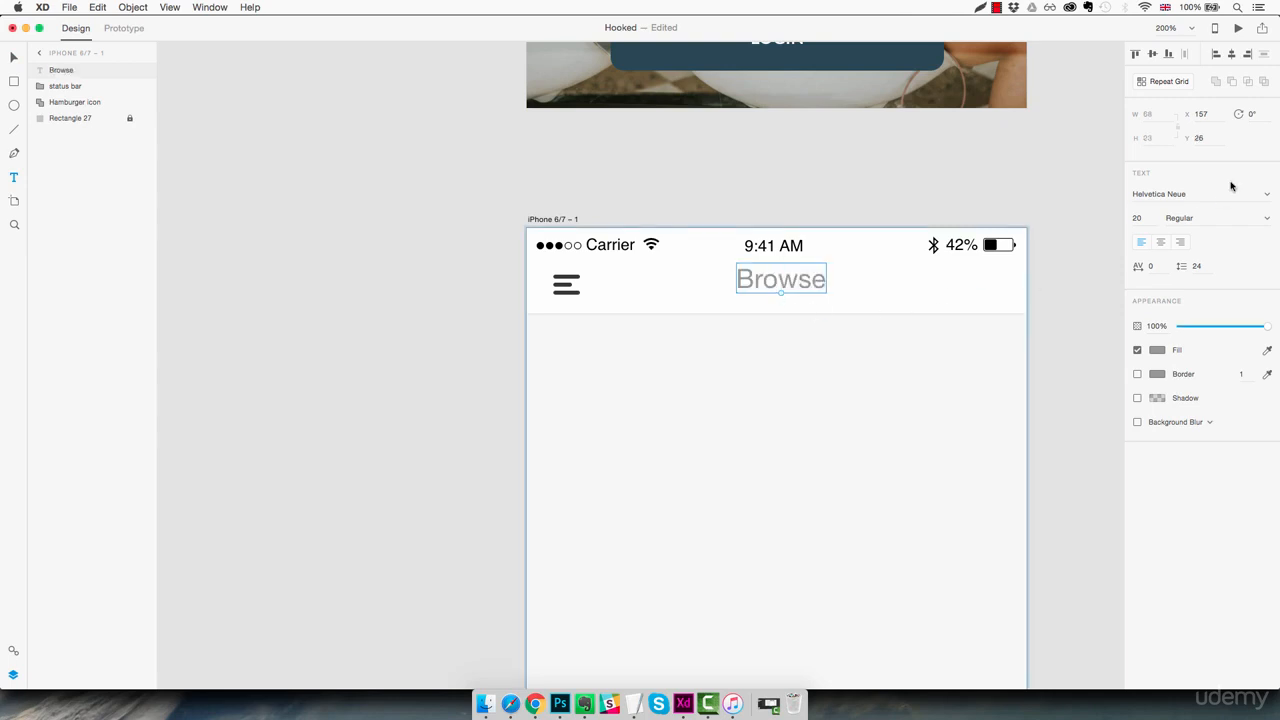
Set the Browse title's font to Lato and fill it with the saved dark grey #383838
click(1213, 193)
text(Lato)
key(Return)
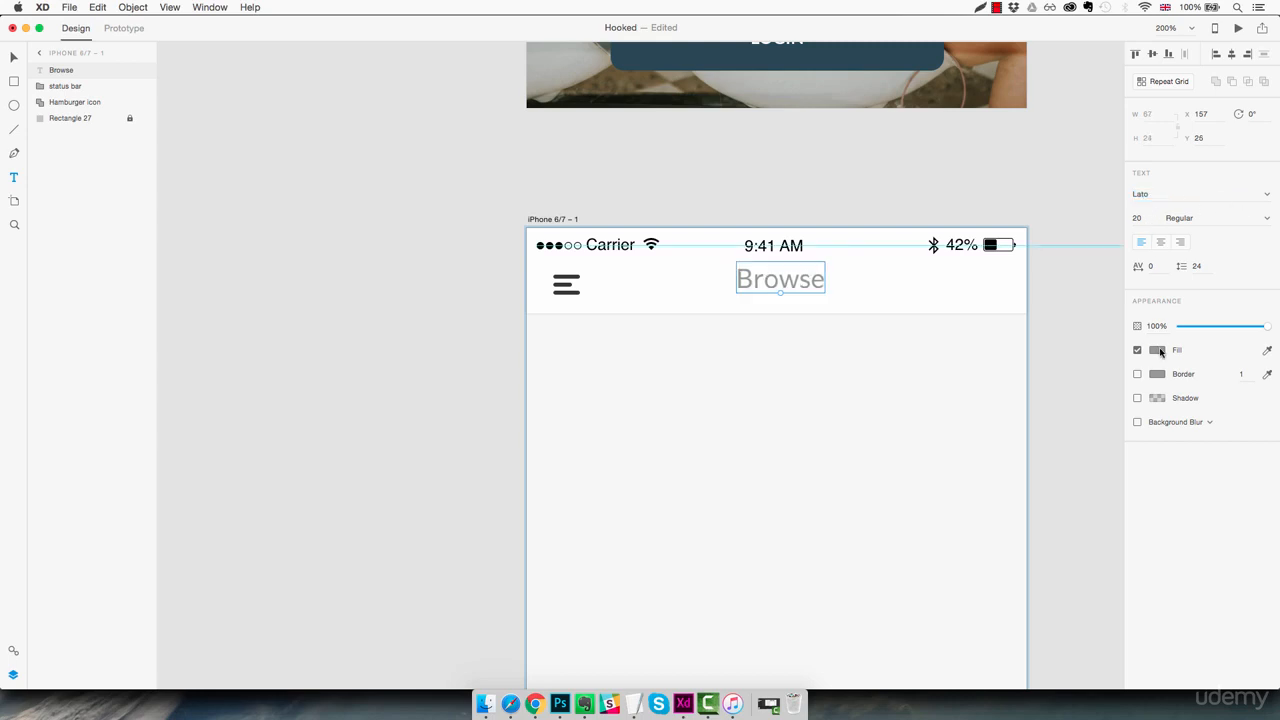
click(1157, 350)
click(1049, 430)
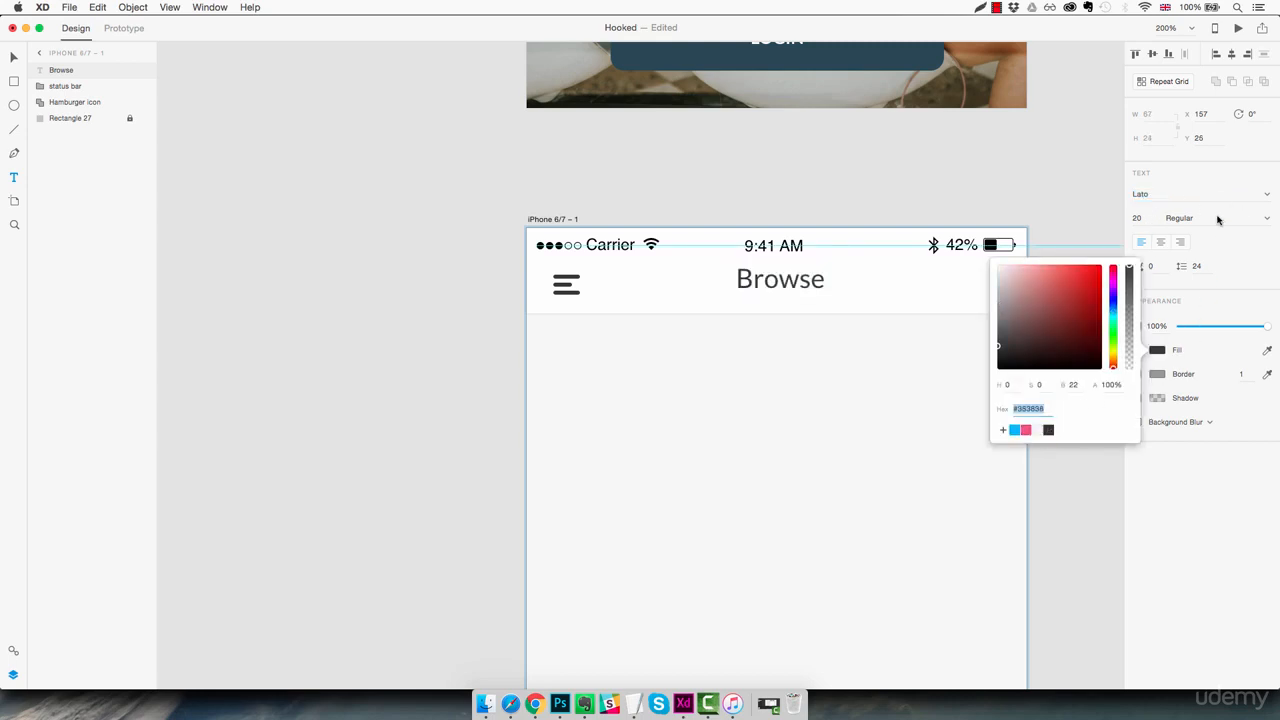
Set the Browse title's font size to 16 and its weight to Bold
click(1138, 218)
key(Down)
key(Down)
key(Down)
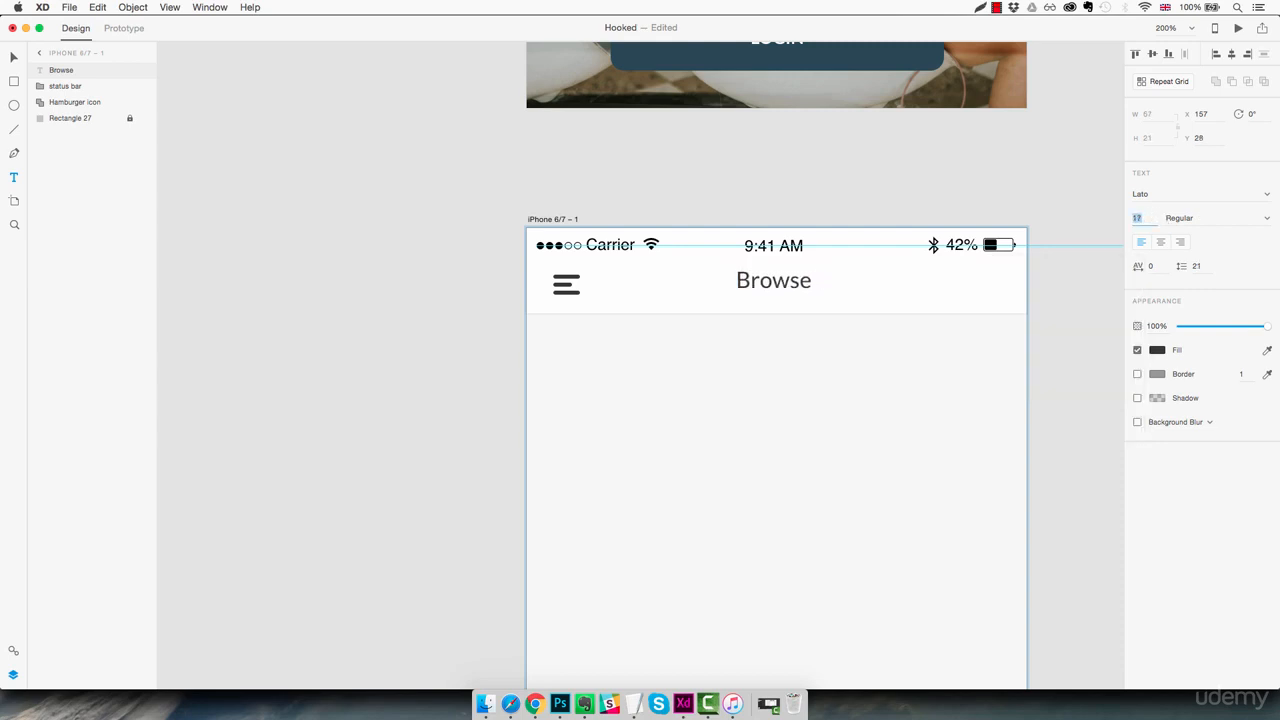
key(Down)
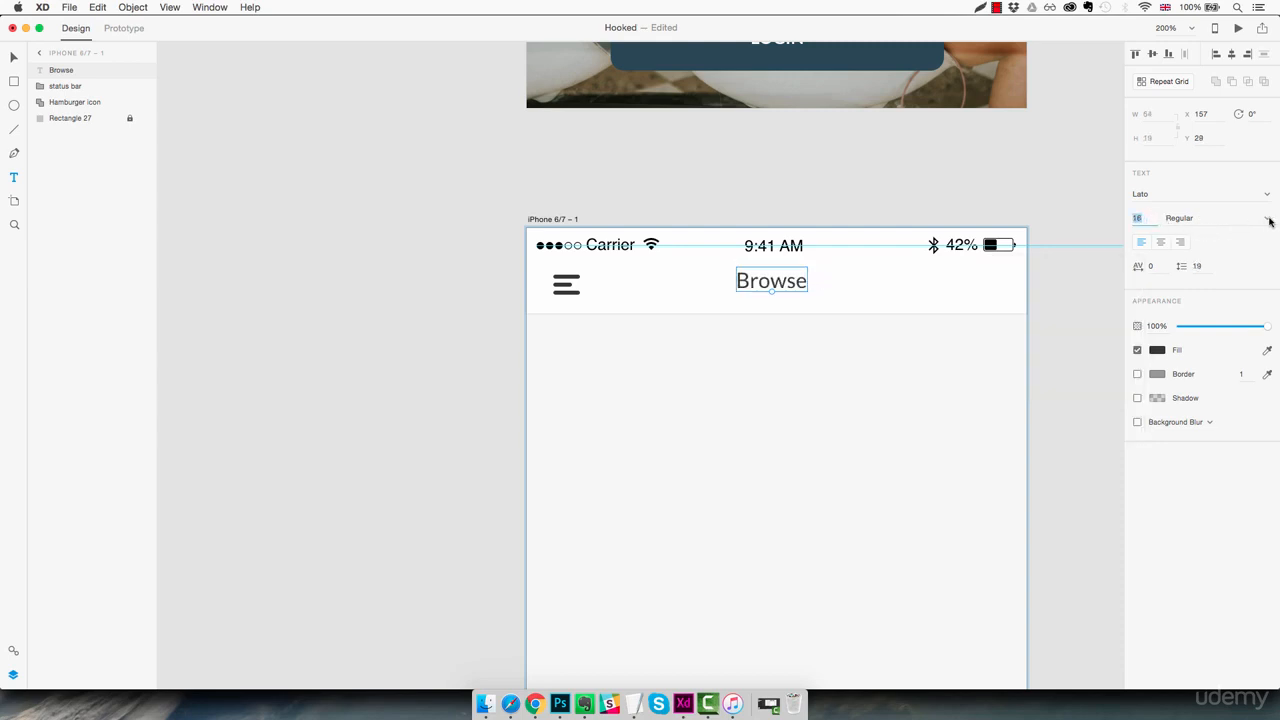
click(1268, 221)
click(1202, 304)
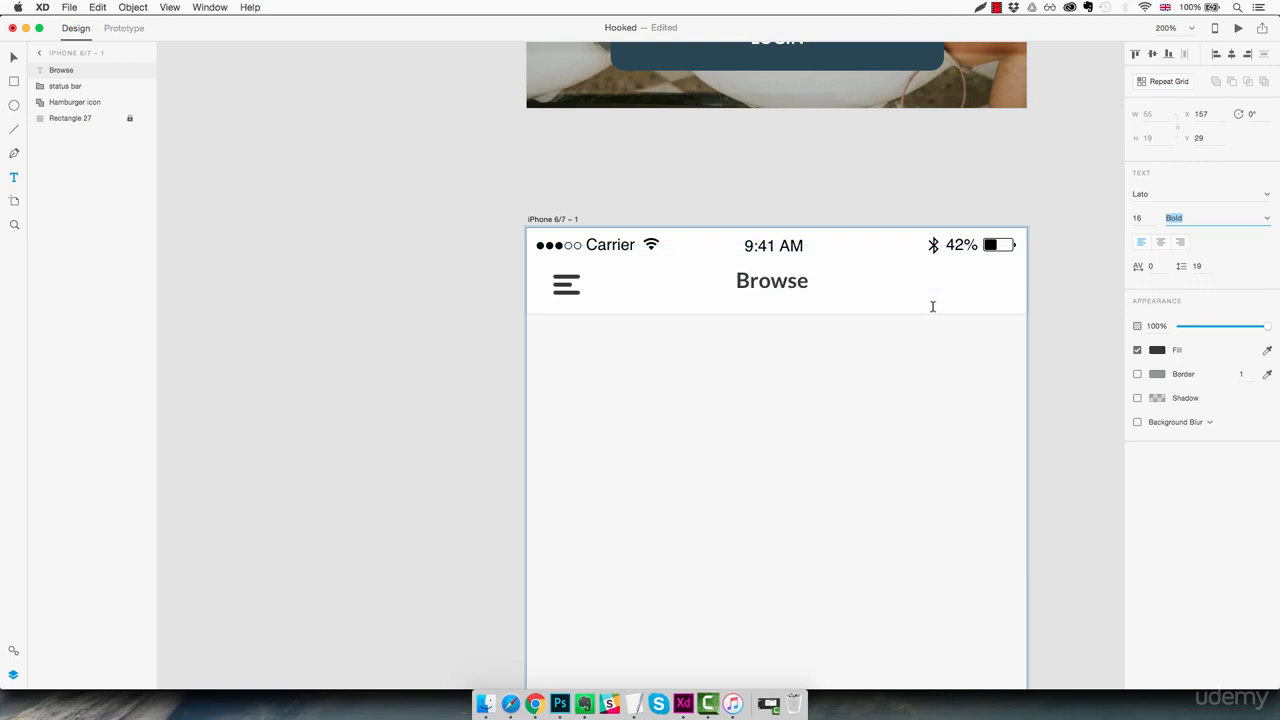
key(Escape)
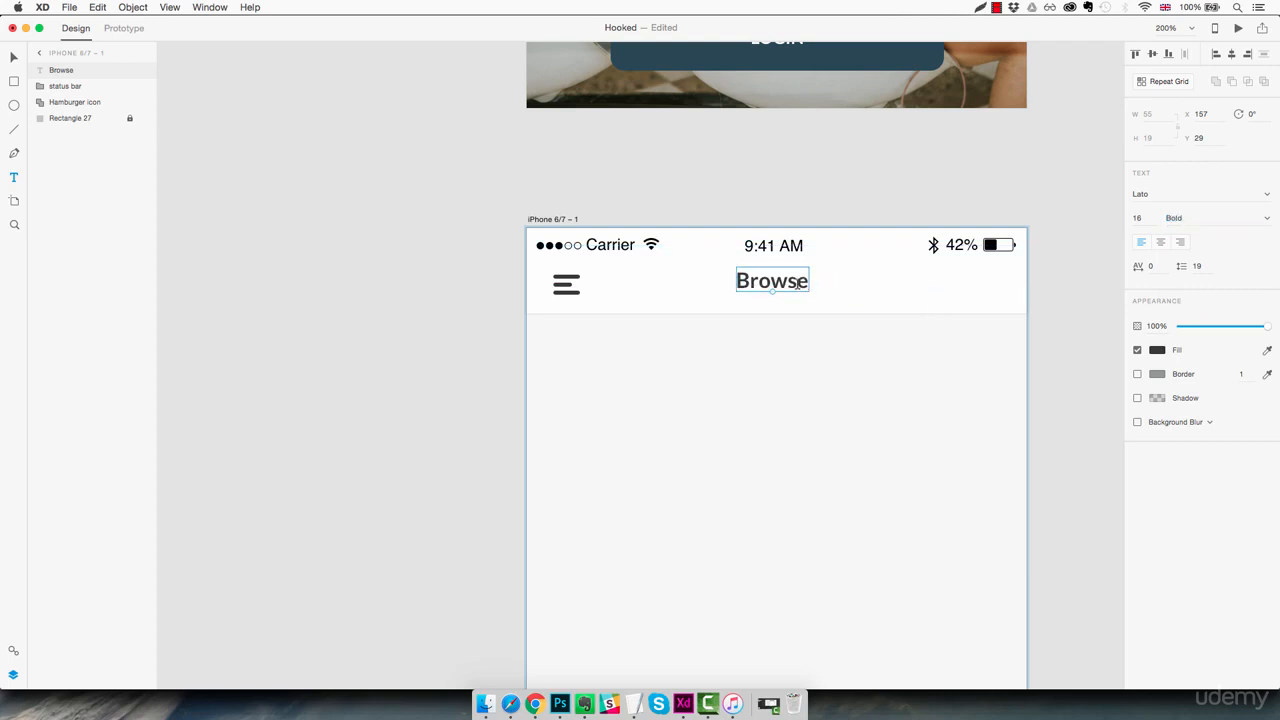
Centre the Browse title horizontally on the artboard and lower it to Y 33, level with the menu icon
click(1232, 54)
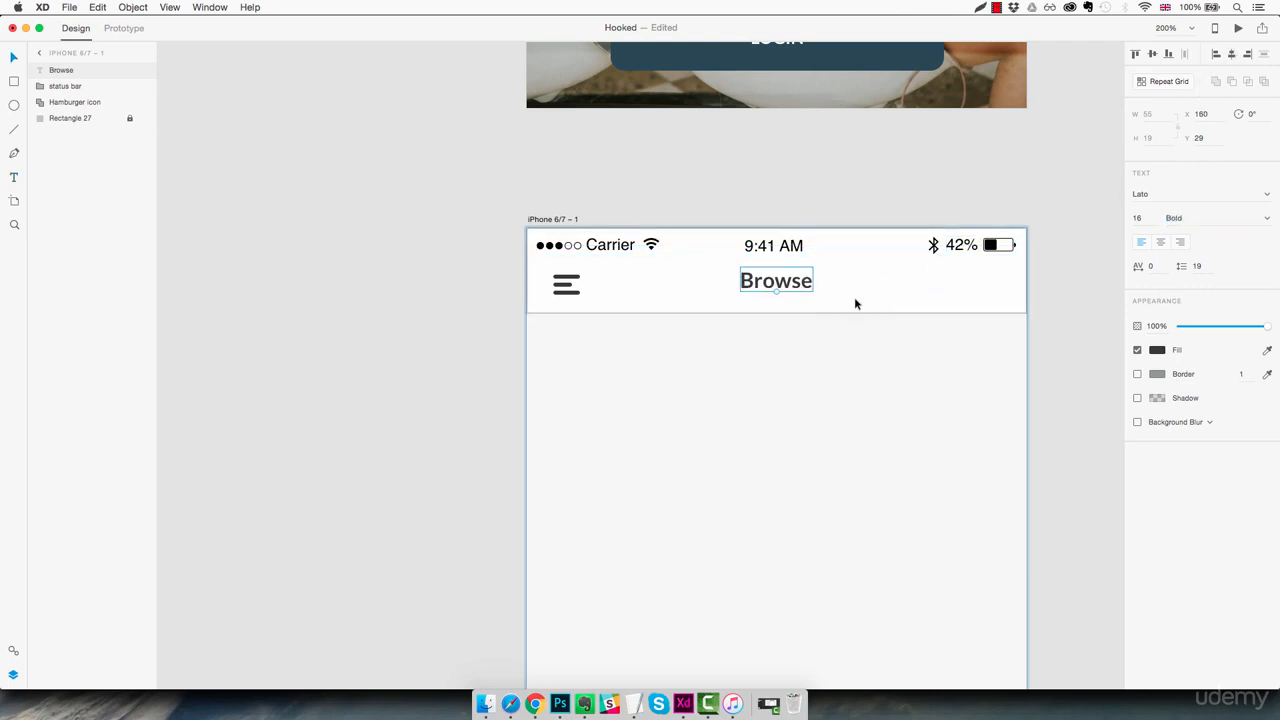
key(Down)
key(Down)
key(Down)
key(Down)
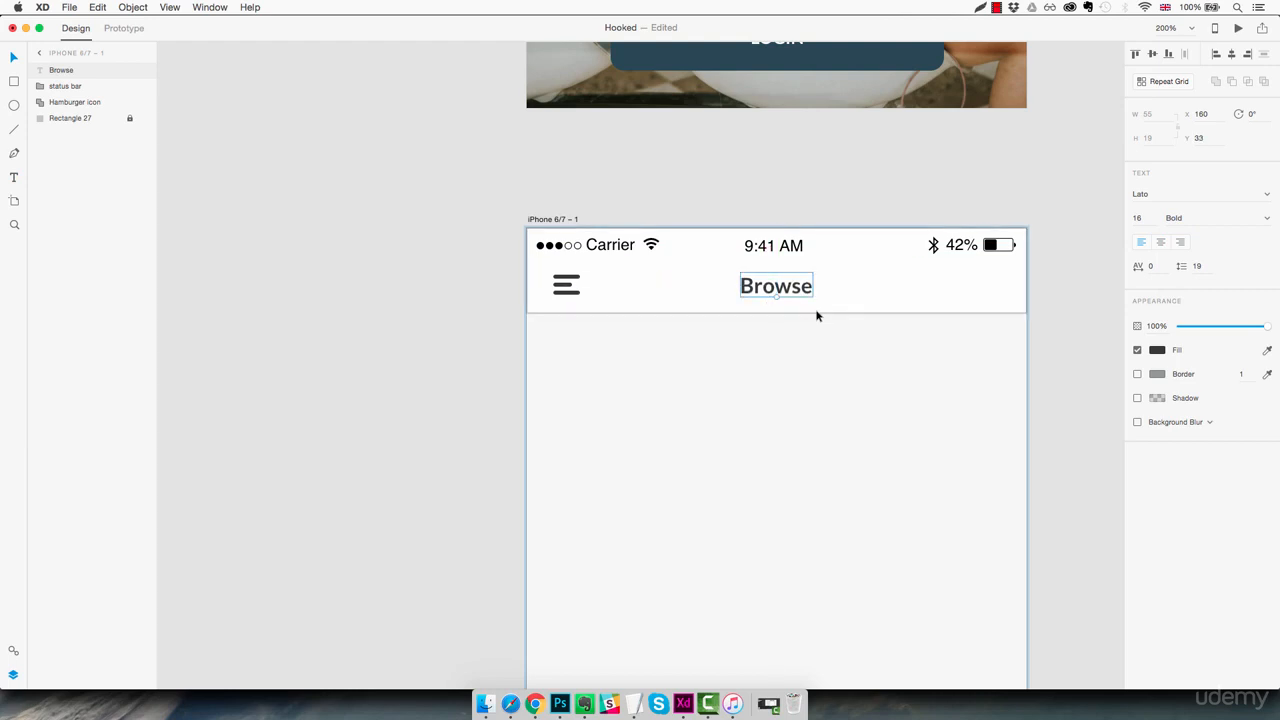
click(815, 352)
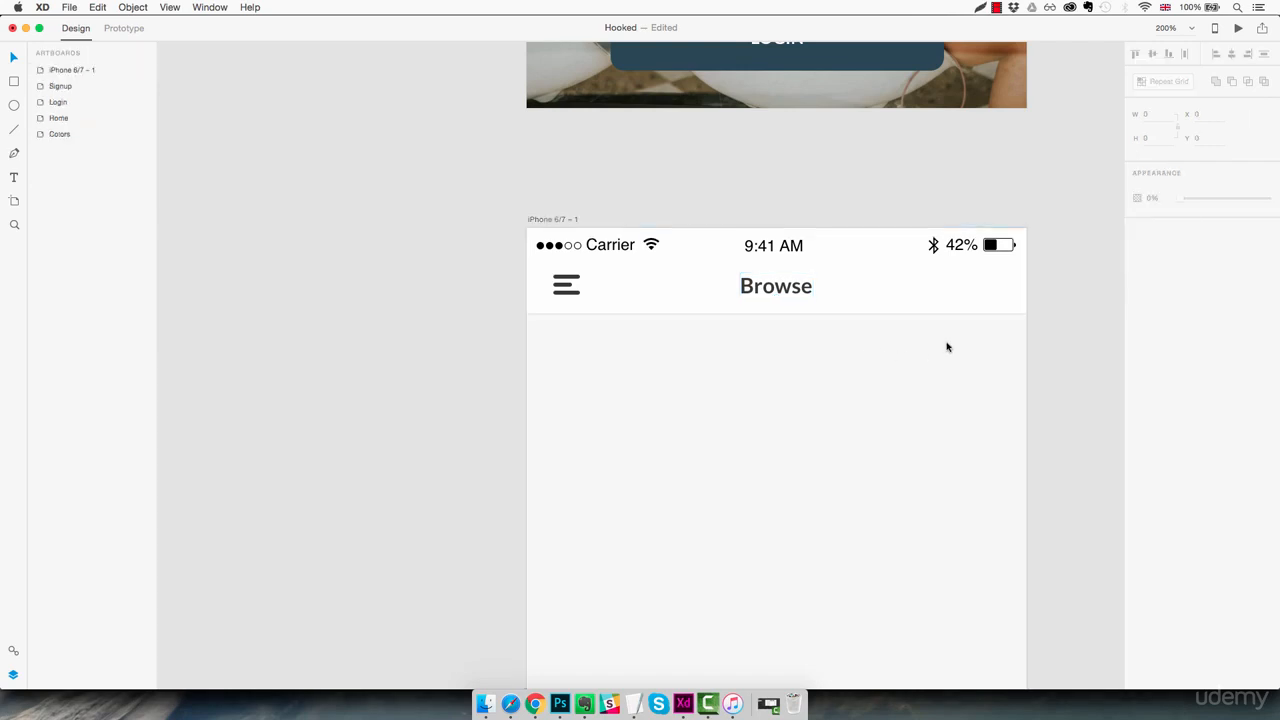
Draw an ellipse about 22 wide and 19 high at the header's right end, level with the Browse title
key(z)
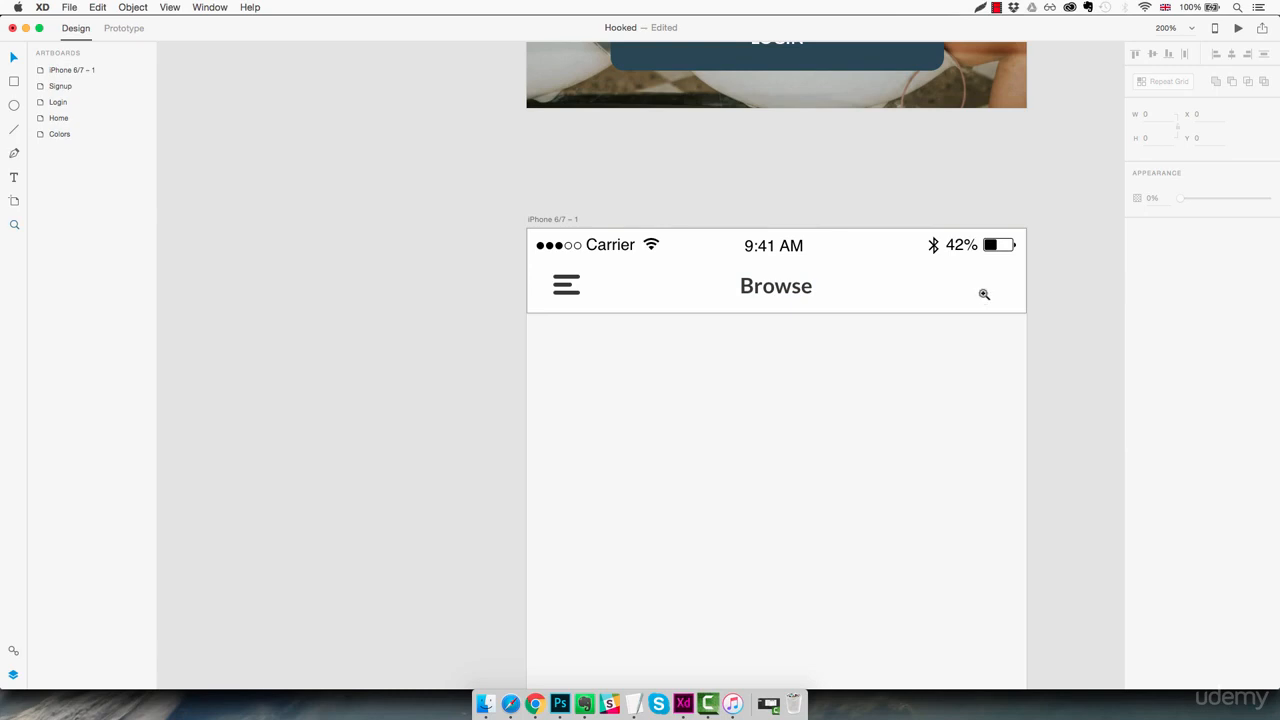
click(987, 281)
click(993, 283)
key(space)
drag(994, 283, 923, 299)
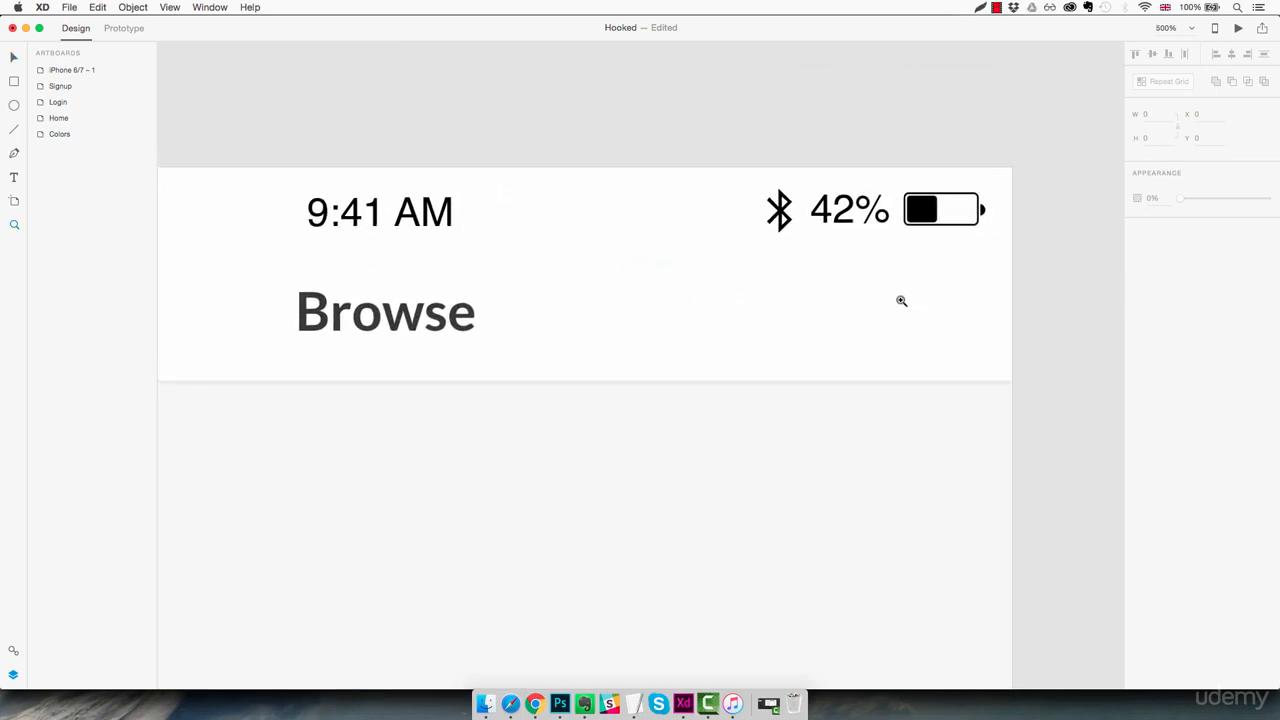
key(e)
drag(899, 281, 965, 343)
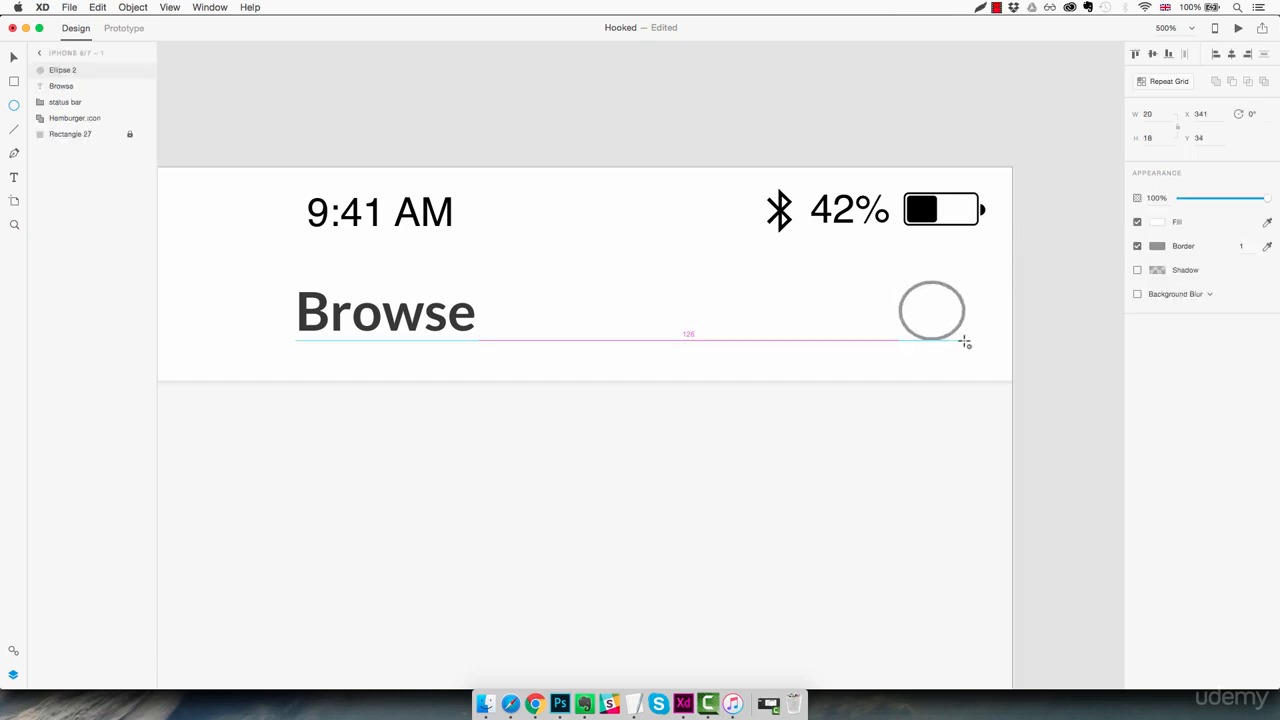
drag(965, 343, 972, 345)
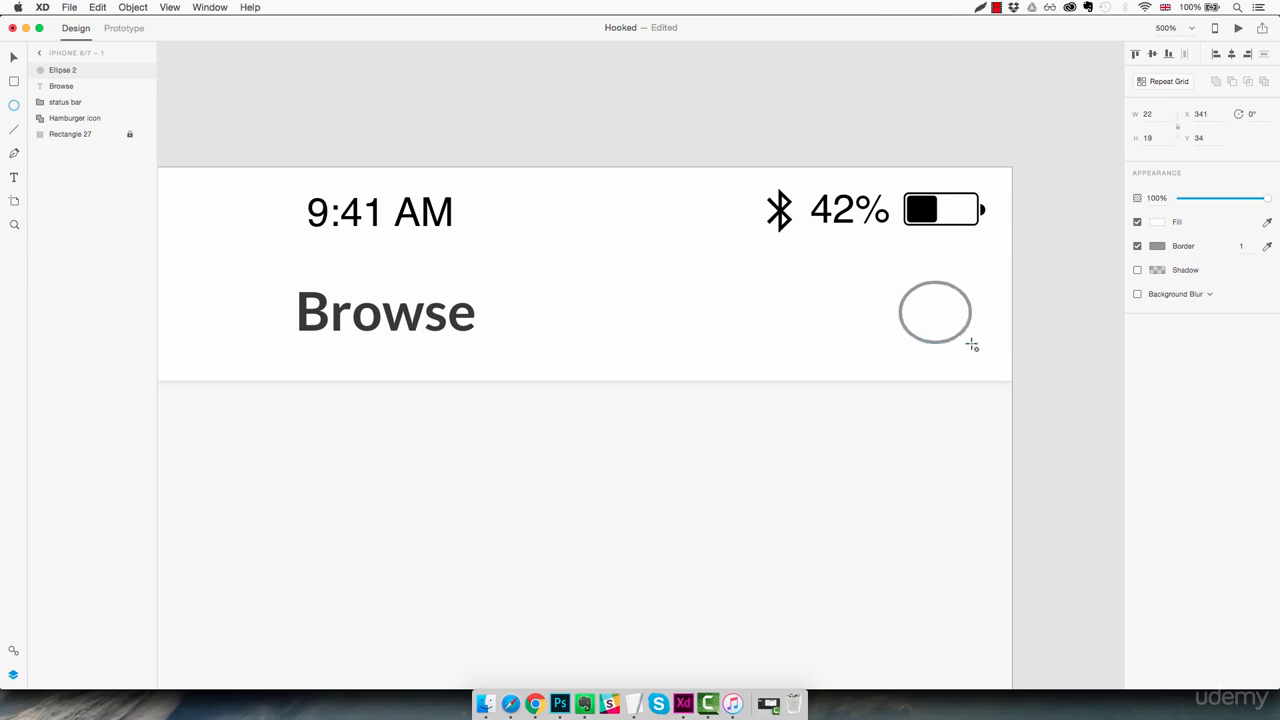
Remove the ellipse's border, fill it with the saved dark grey #383838 and shift it left to X 338
click(1137, 246)
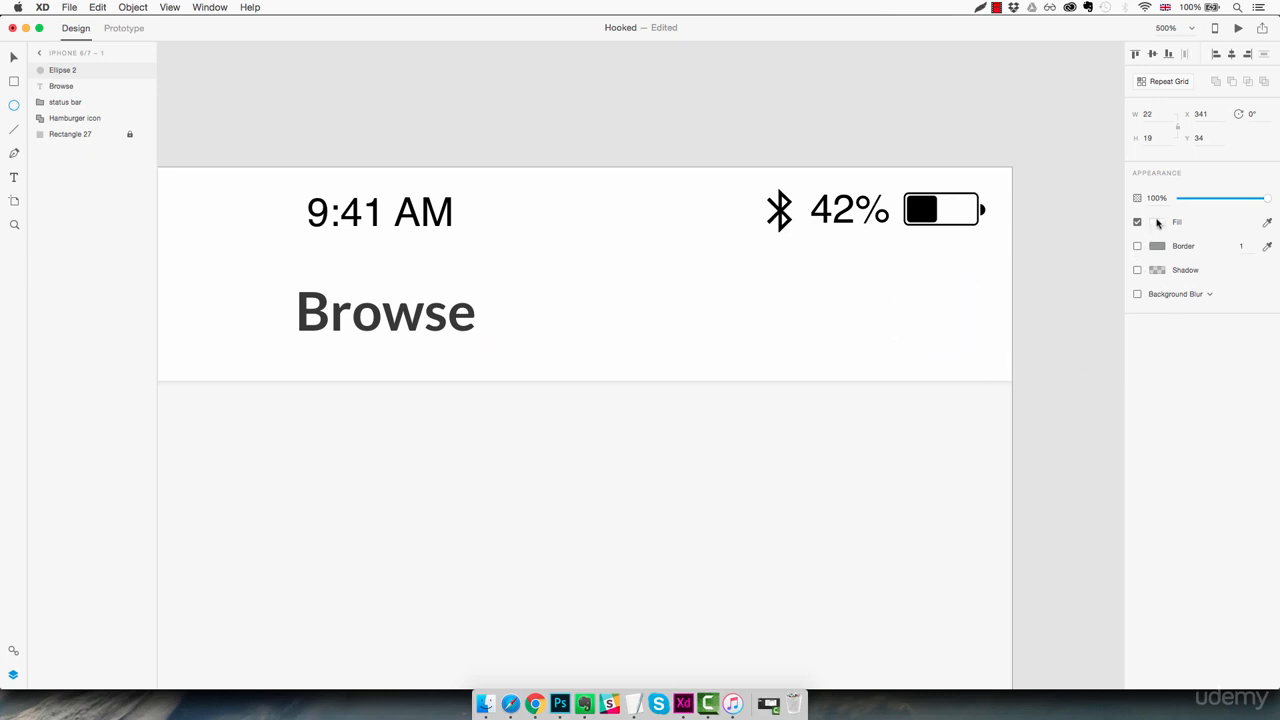
click(1157, 222)
click(1048, 310)
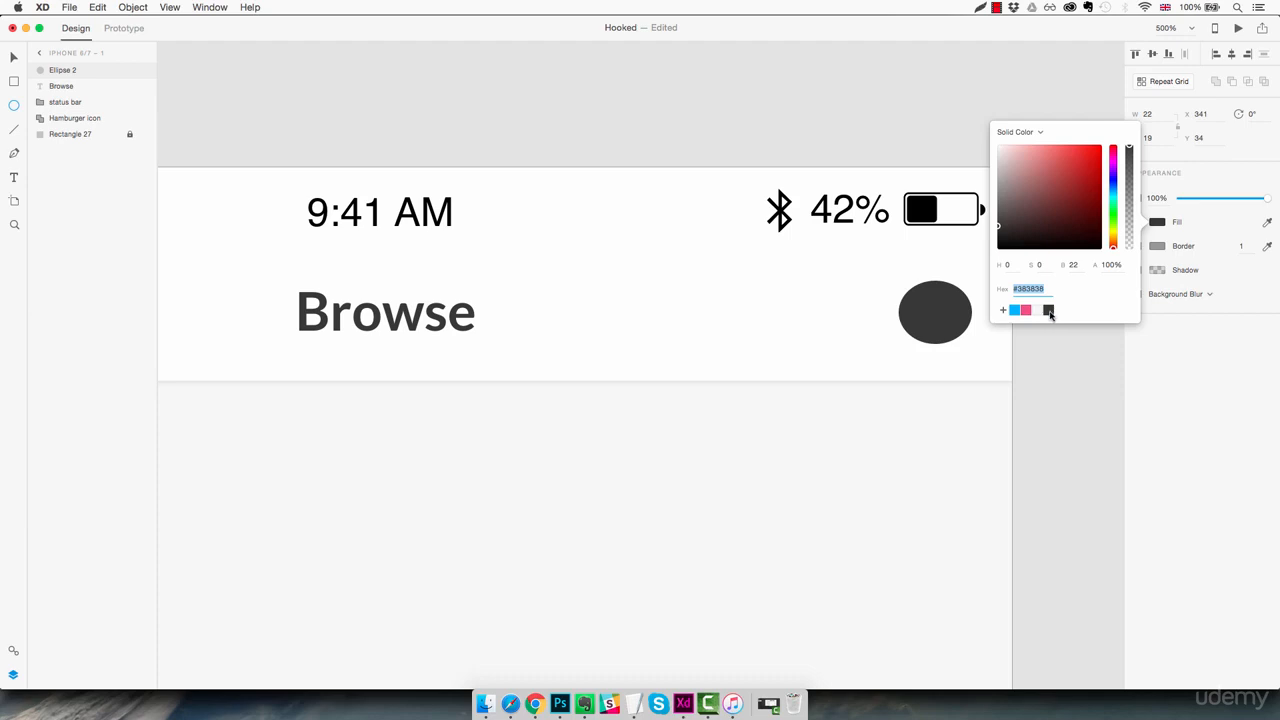
click(955, 325)
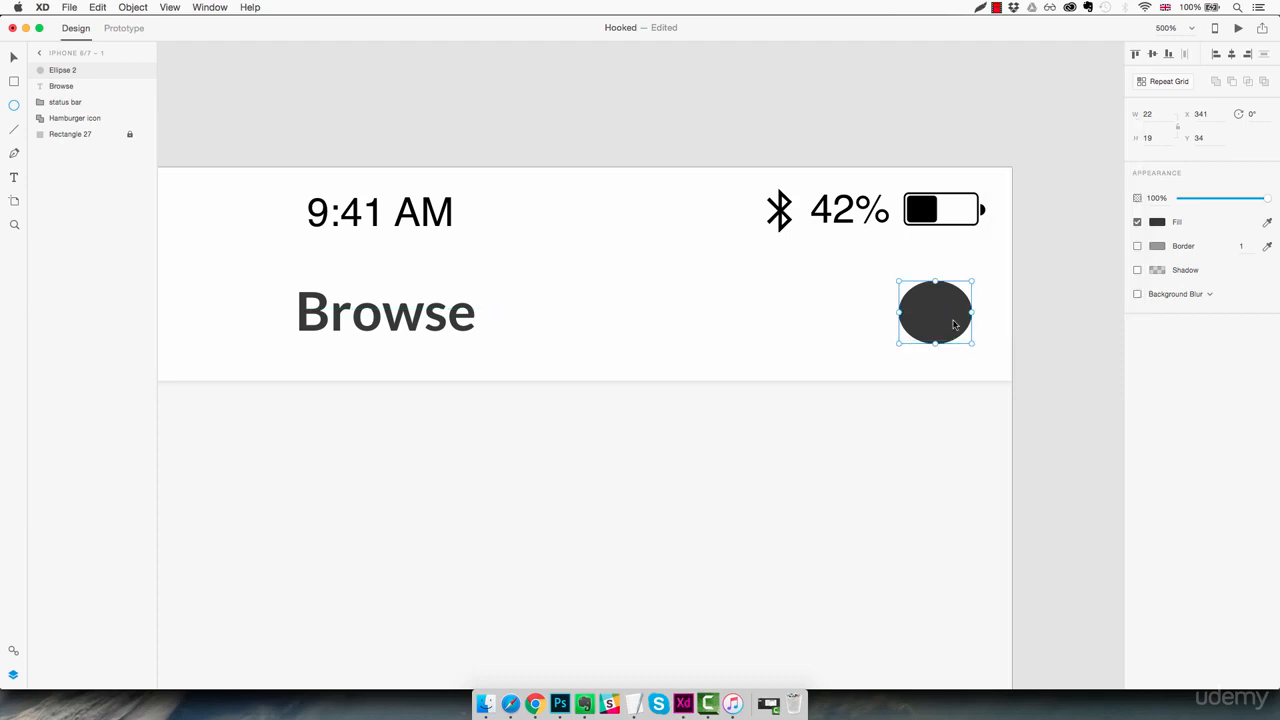
drag(955, 325, 945, 326)
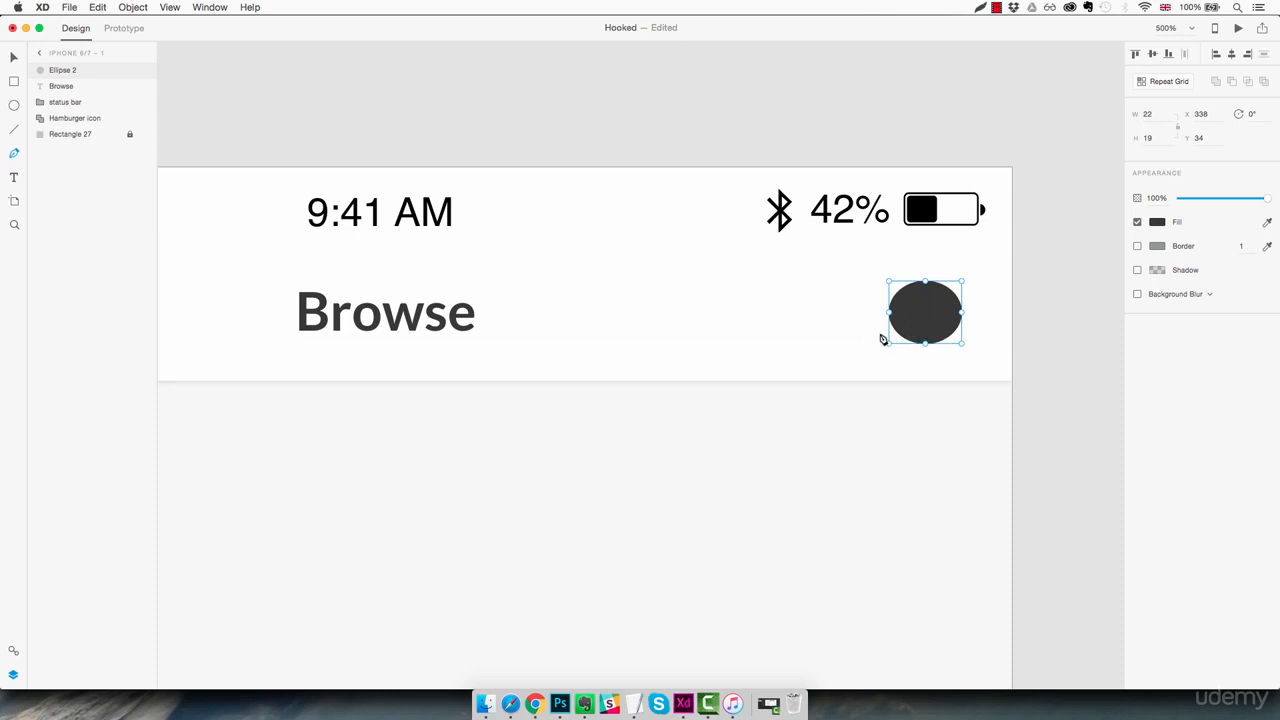
Draw a small closed triangle with the Pen tool at the ellipse's lower-left edge as a speech-bubble tail
click(905, 323)
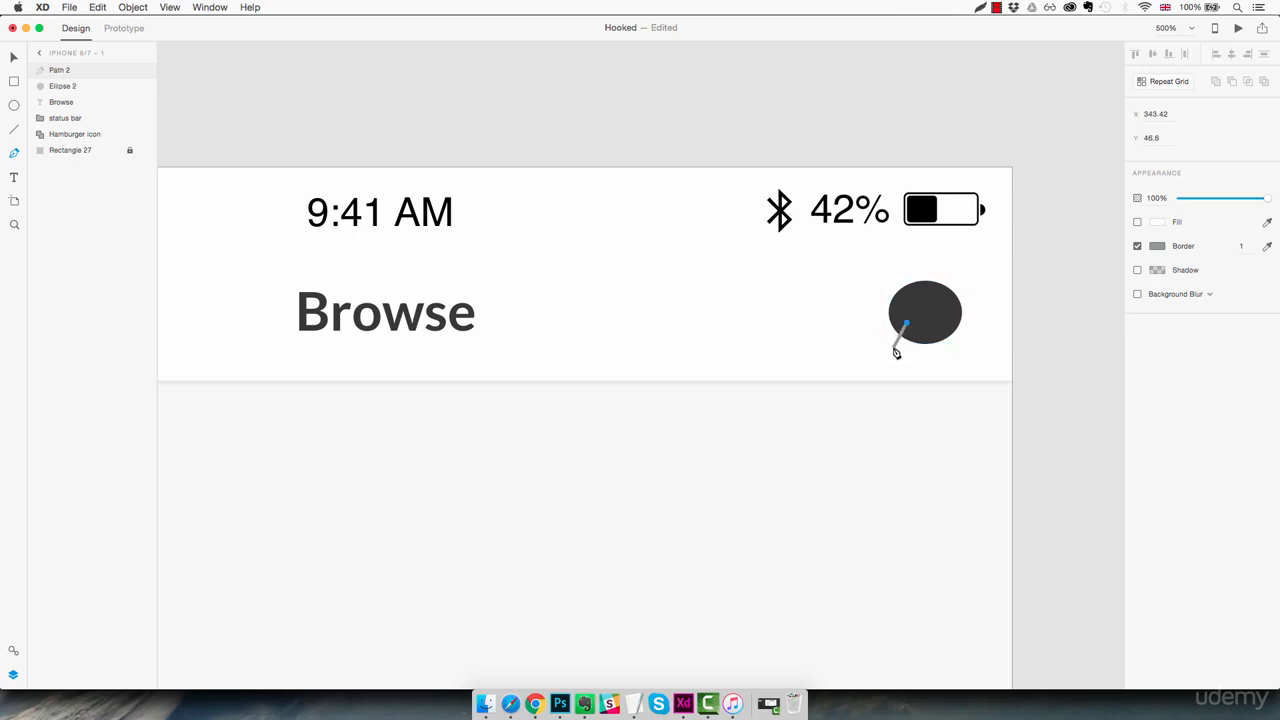
click(893, 347)
click(923, 336)
click(906, 324)
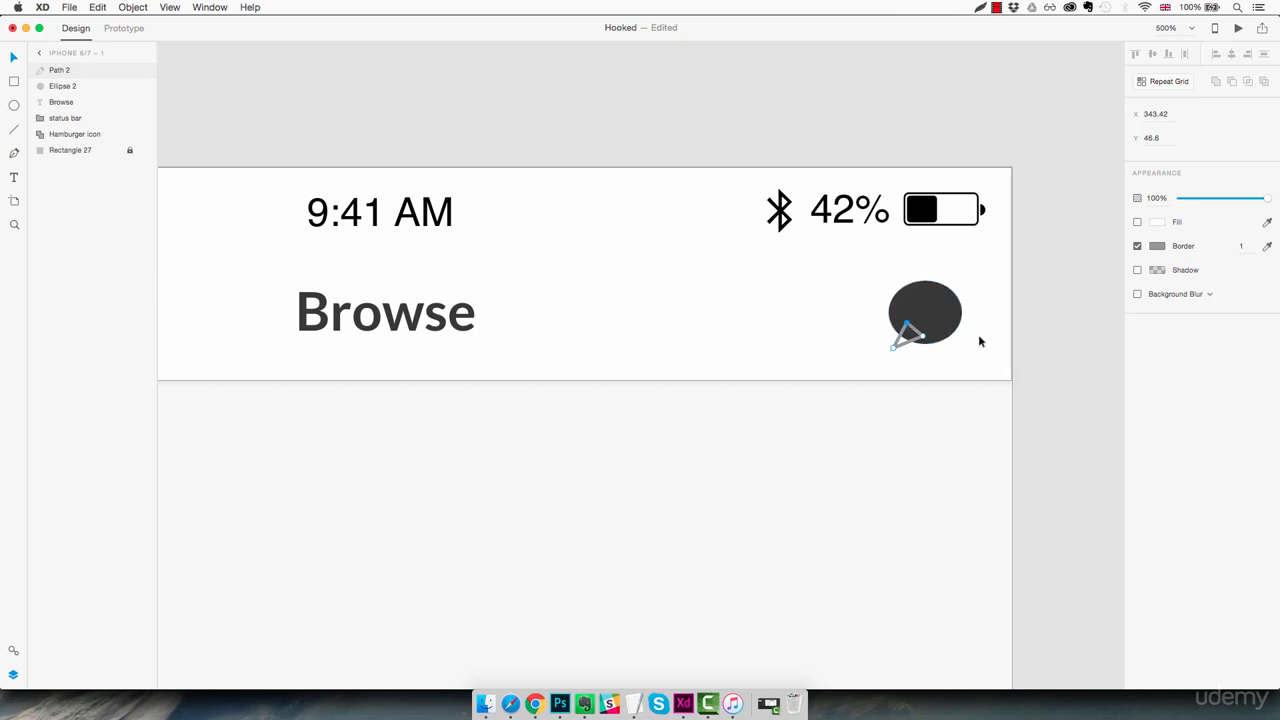
Remove the tail triangle's border and fill it with the saved dark grey #383838
click(1137, 246)
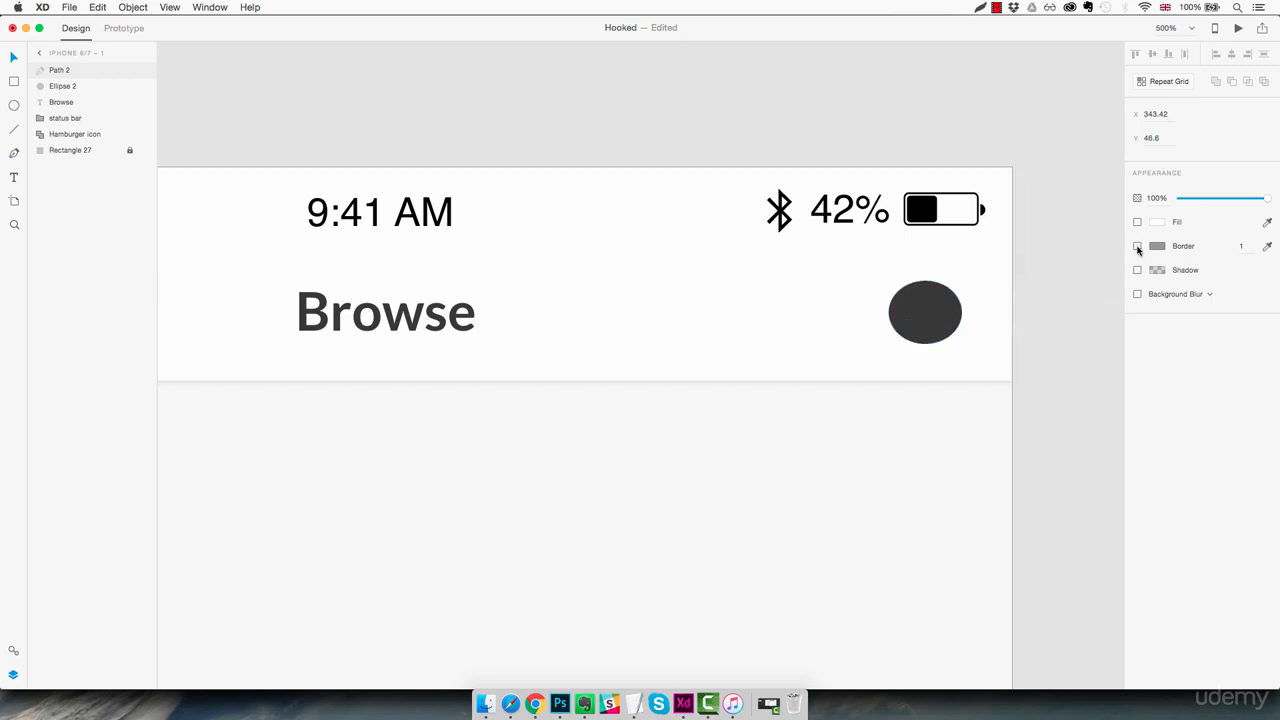
click(1137, 221)
click(1160, 222)
click(1049, 311)
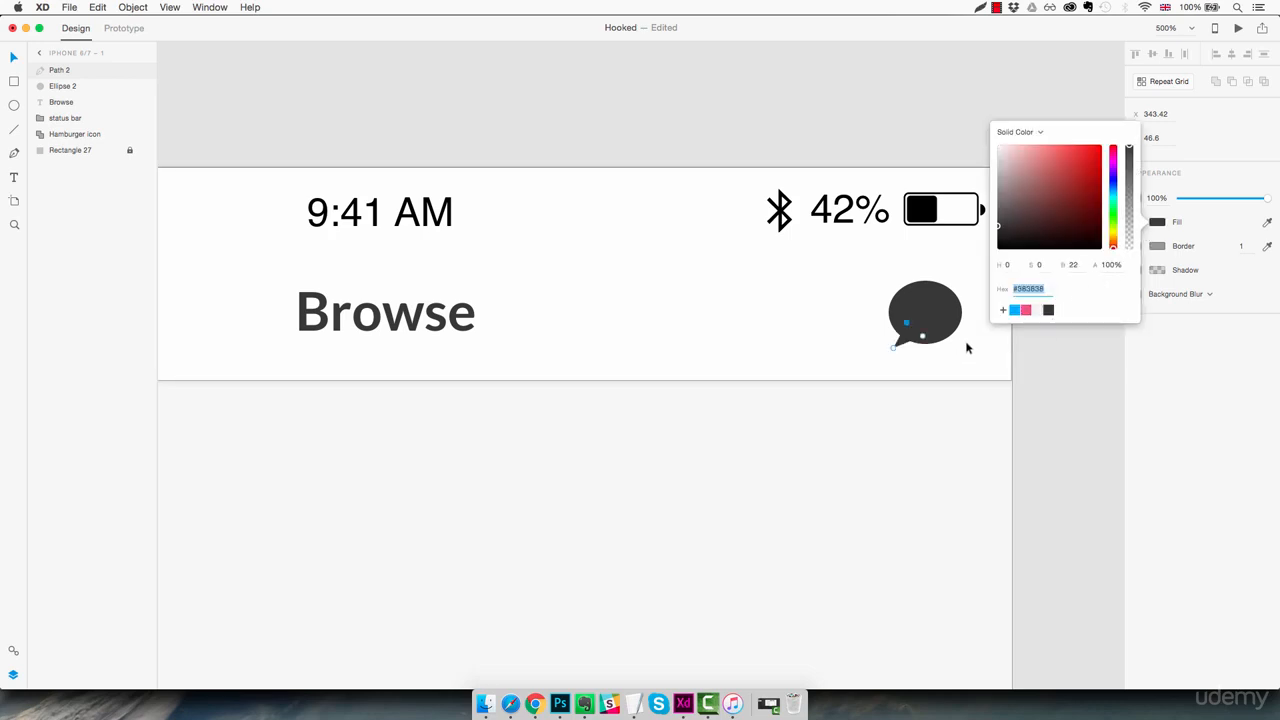
click(973, 310)
click(973, 310)
Unite the ellipse and tail into one speech-bubble shape and move it to X 342, Y 33
click(931, 327)
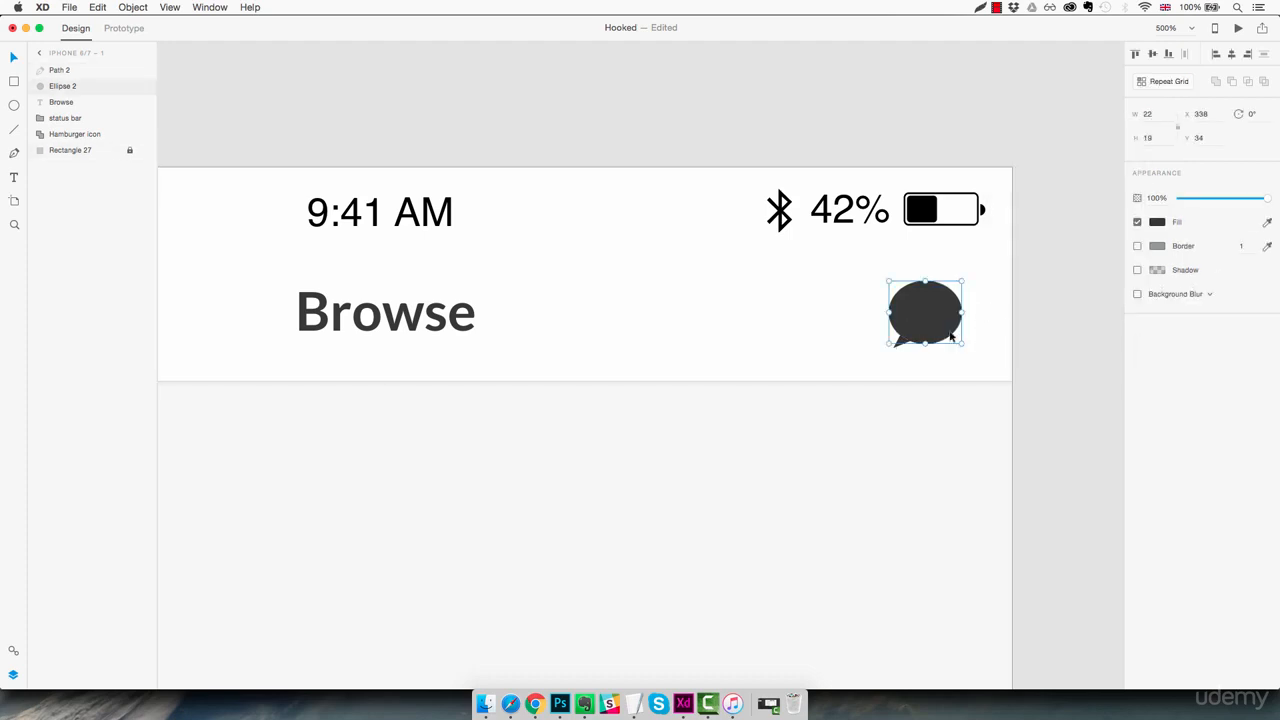
click(980, 327)
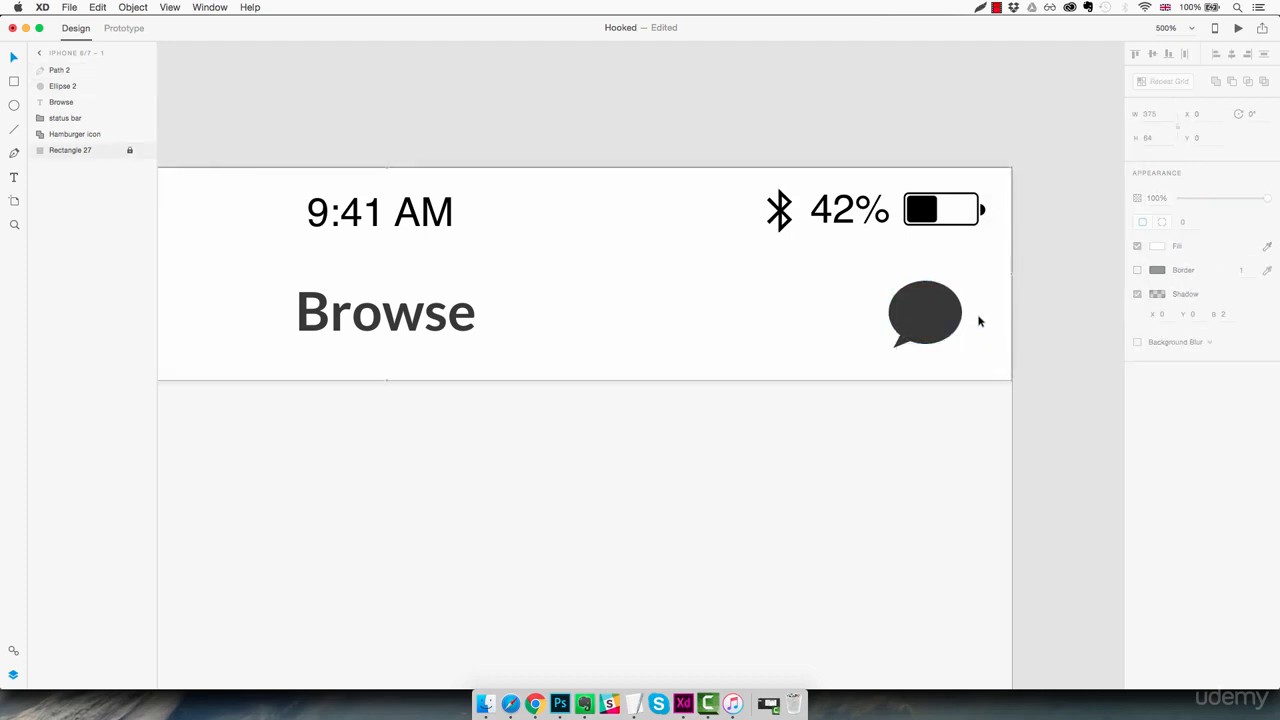
drag(988, 284, 883, 354)
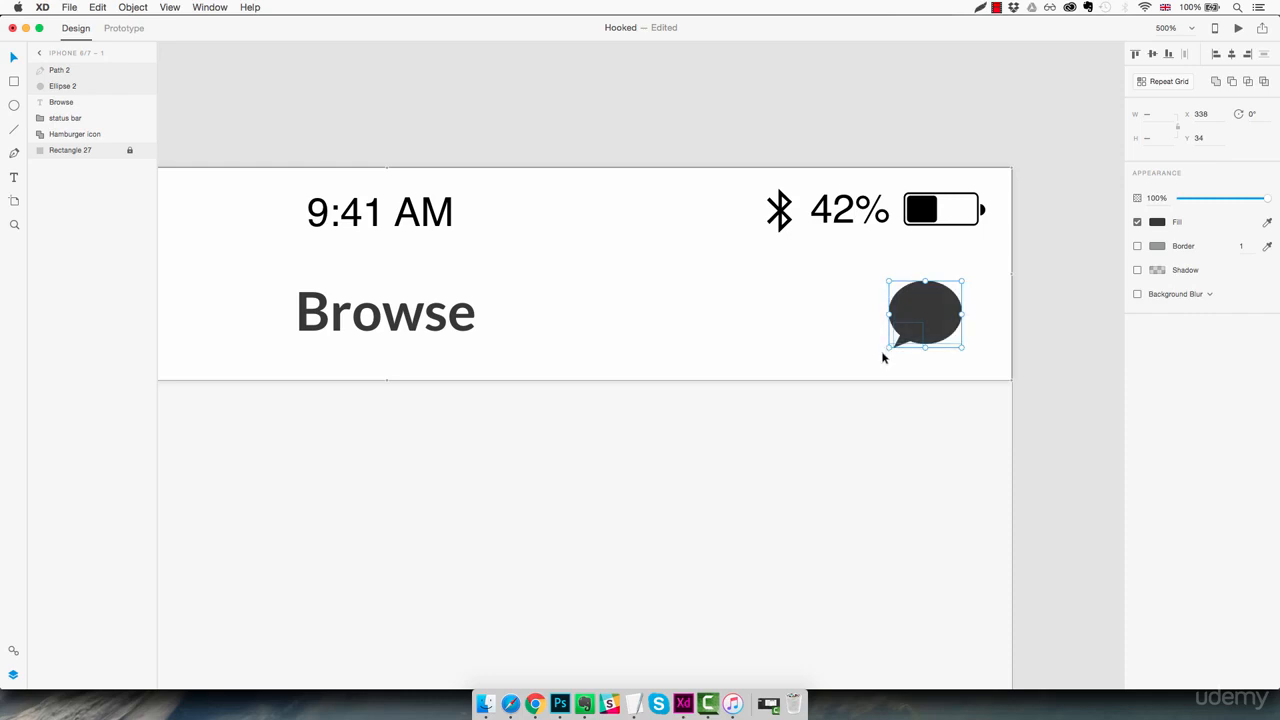
click(1216, 81)
click(980, 335)
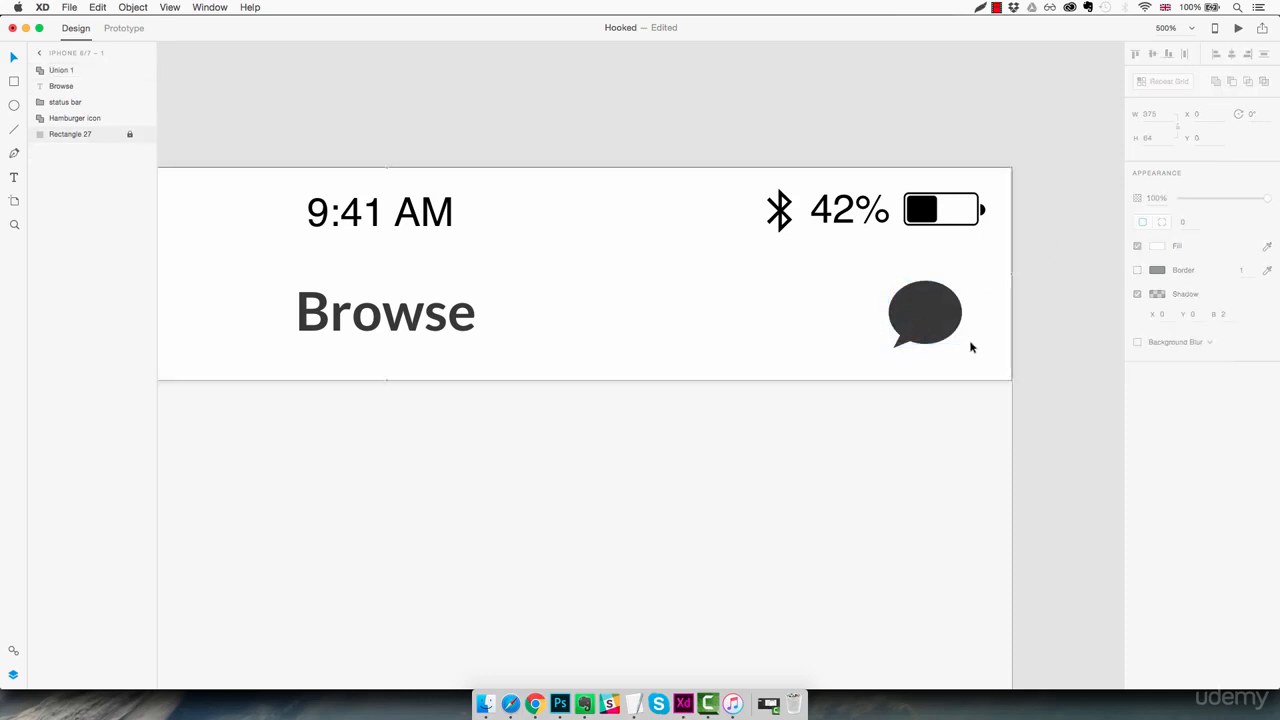
drag(935, 320, 948, 317)
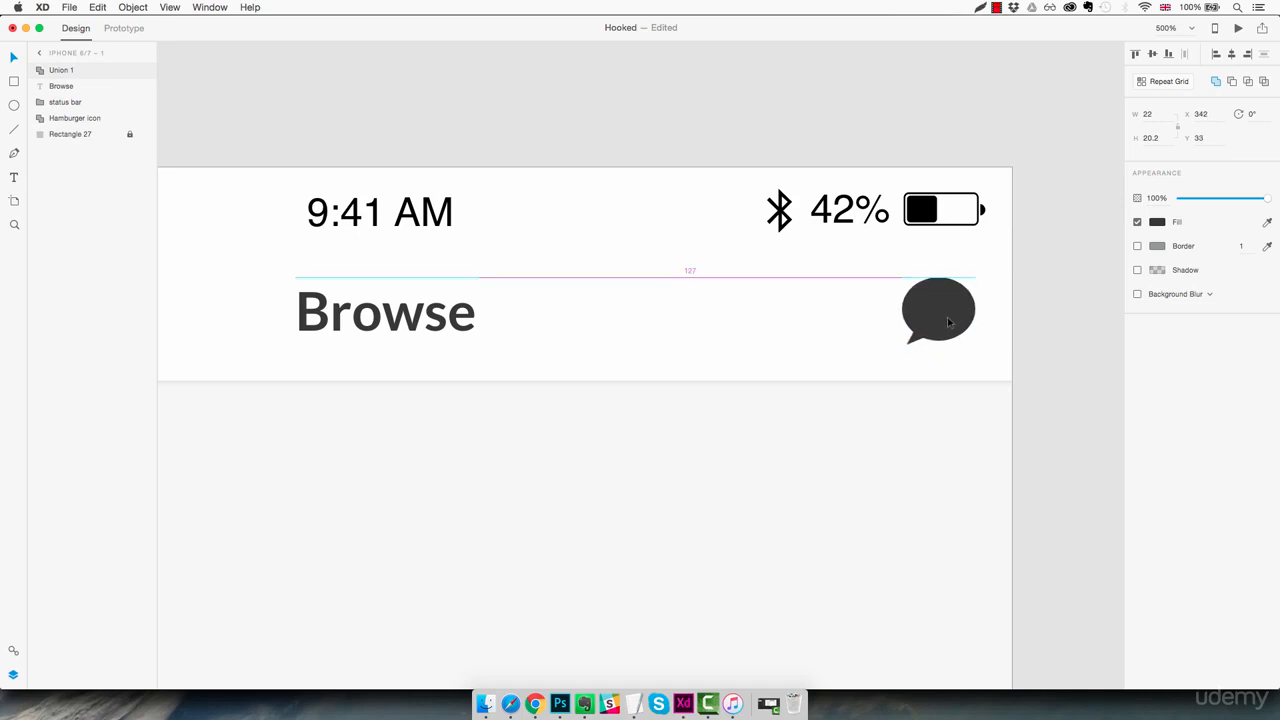
click(971, 357)
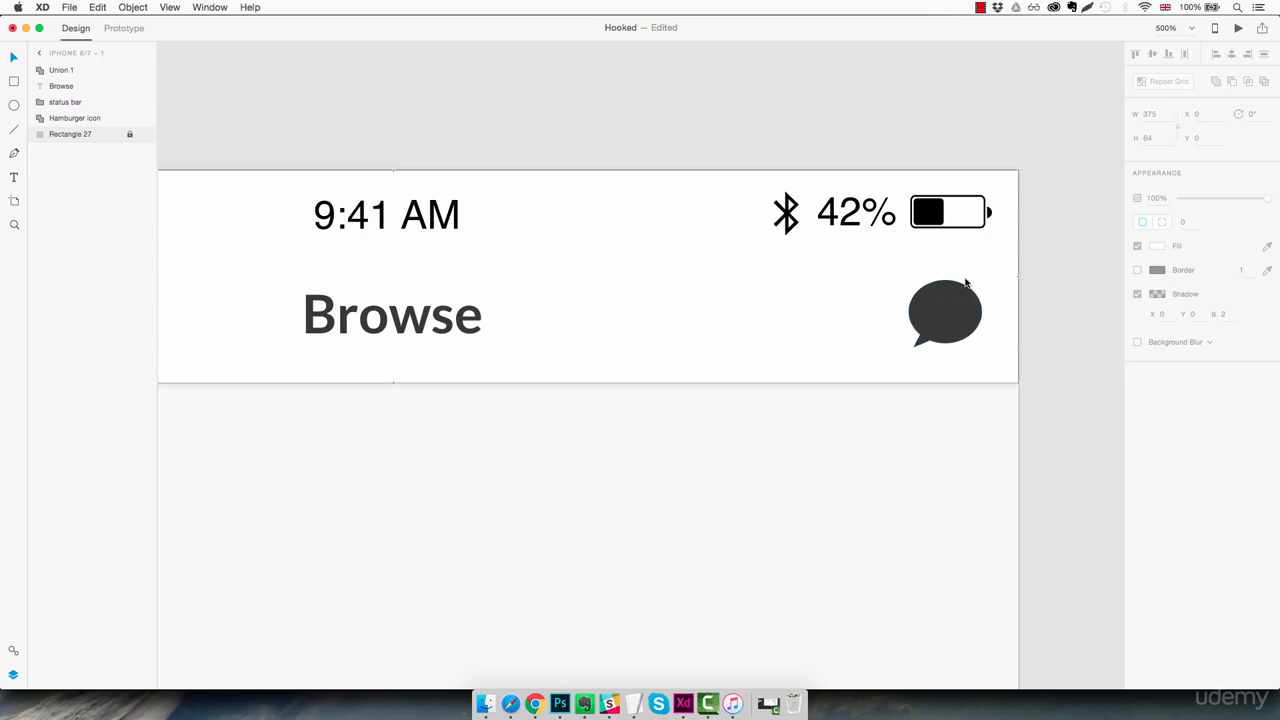
Draw a rectangle about 16 wide over the speech bubble's upper-right edge and set its height to 14
key(r)
drag(951, 272, 1005, 312)
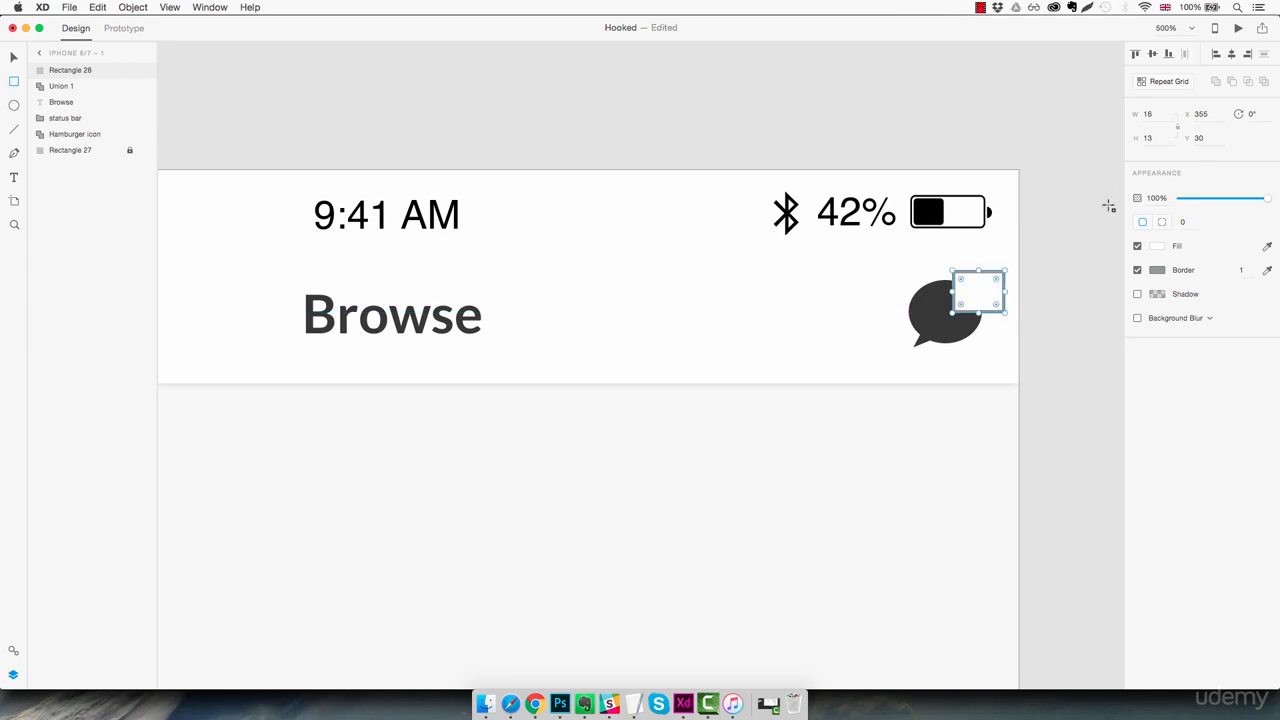
click(1154, 139)
key(Up)
Remove the badge rectangle's border and fill it with the saved pink #F24E86
click(1137, 271)
click(1158, 246)
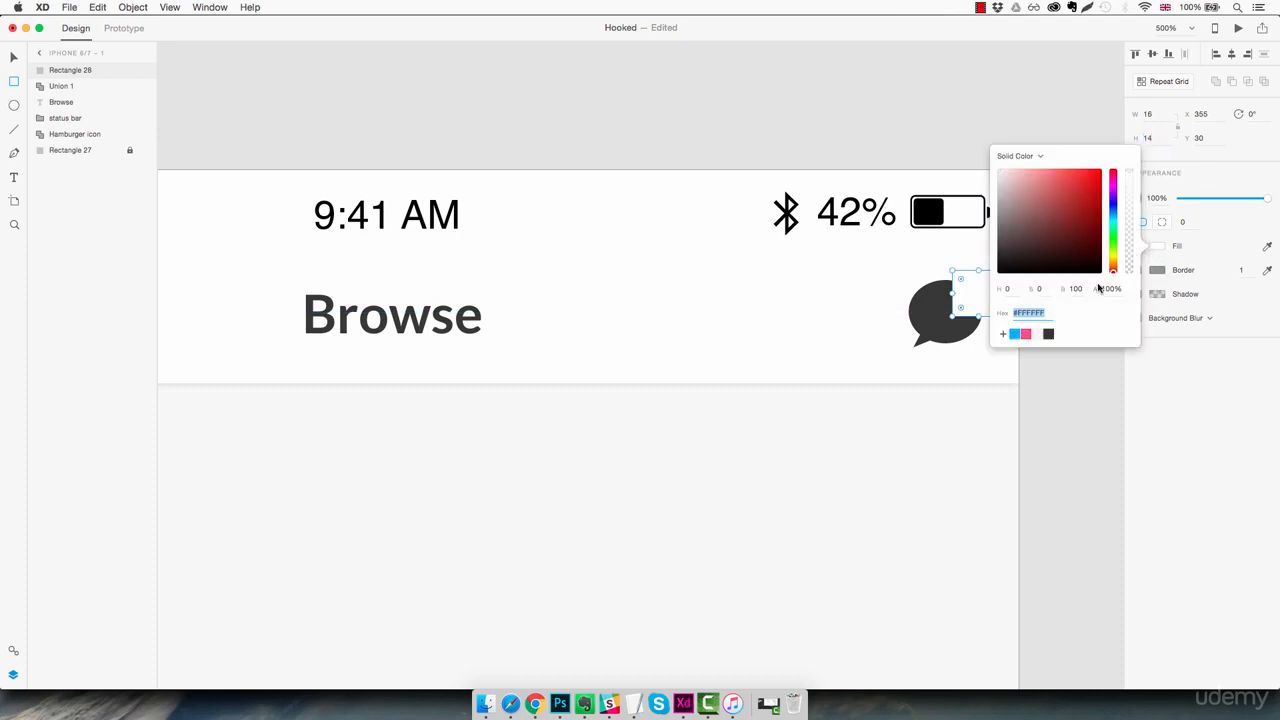
click(1026, 334)
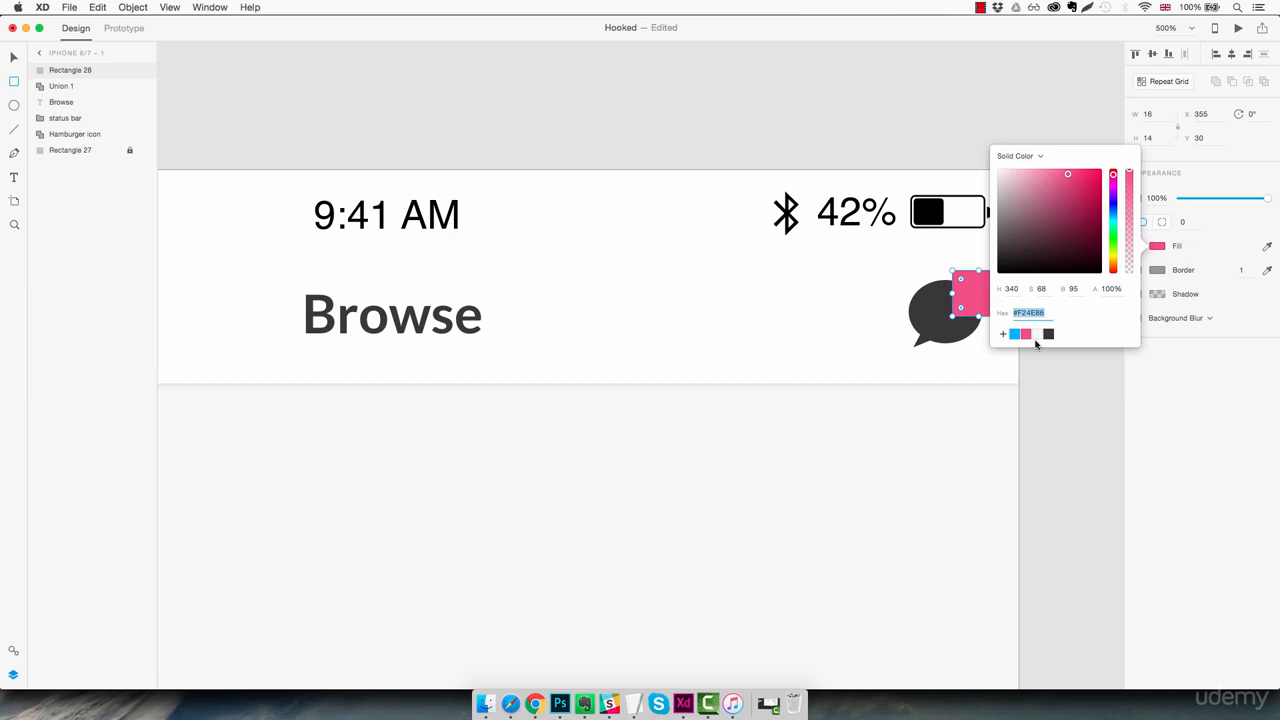
Set the pink badge's corner radius to 10
click(1185, 222)
text(5)
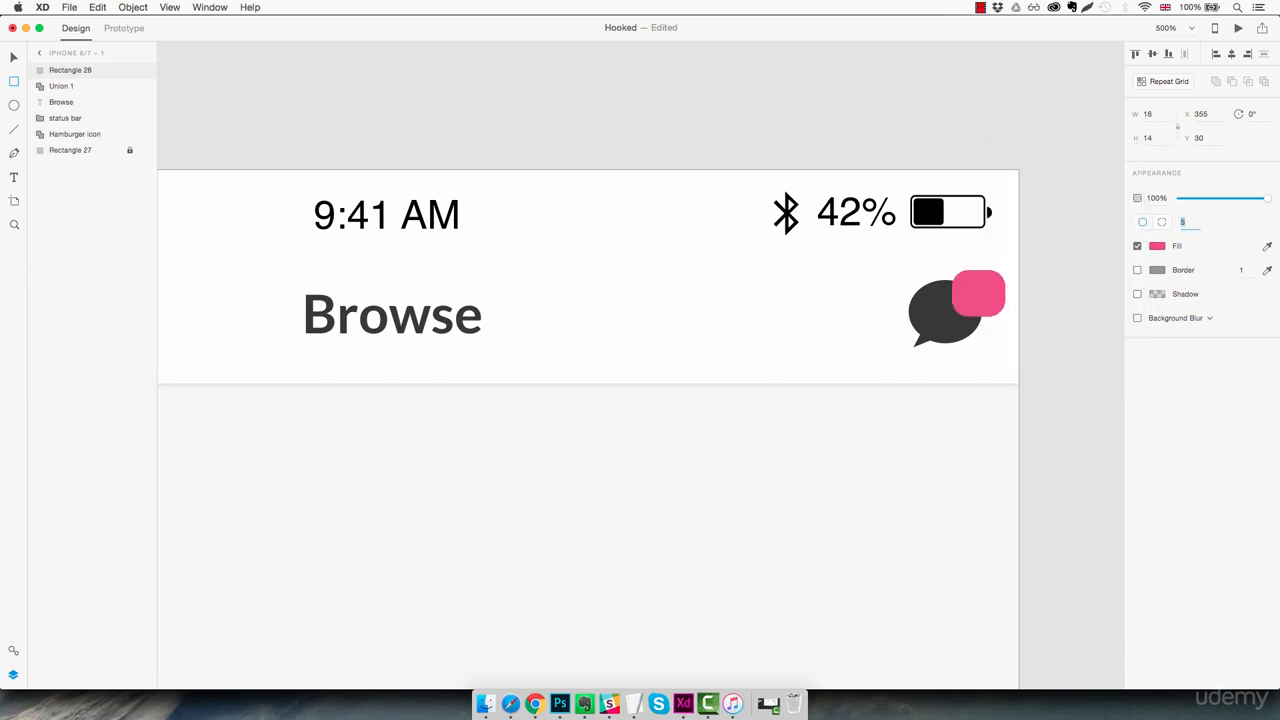
text(10)
key(Escape)
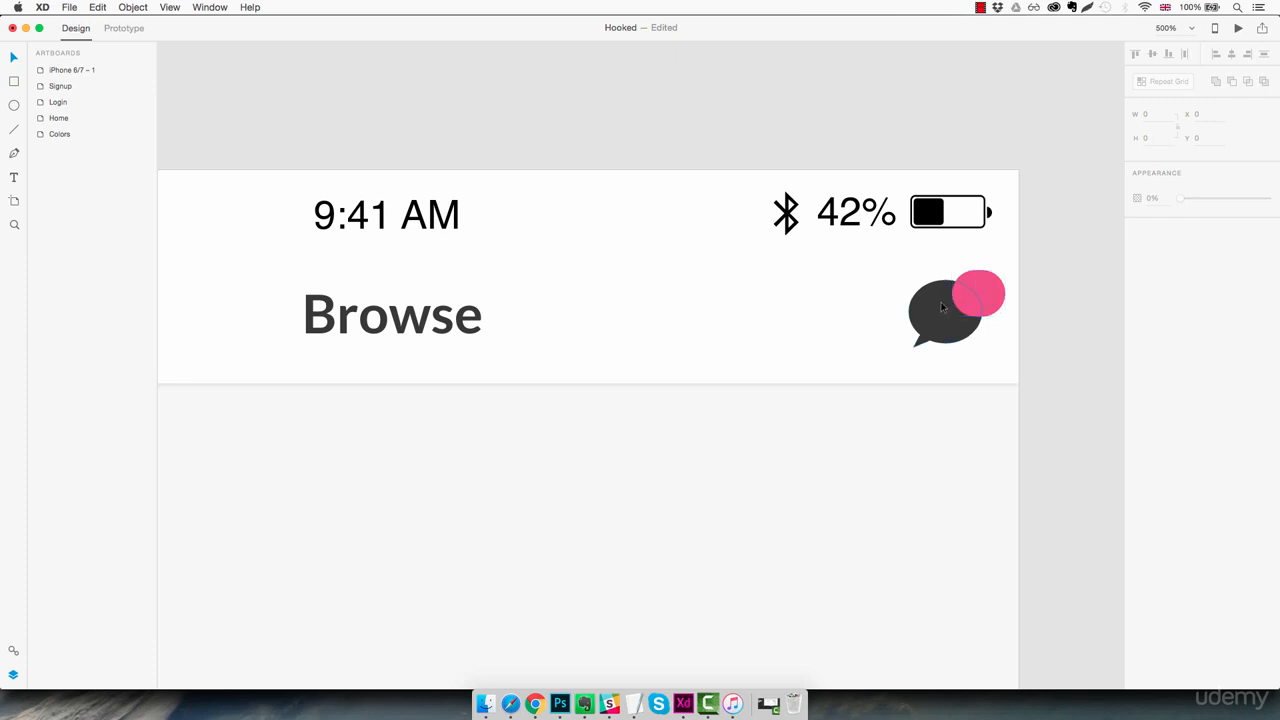
Add the text "12" over the pink badge and set its font to Lato
click(962, 290)
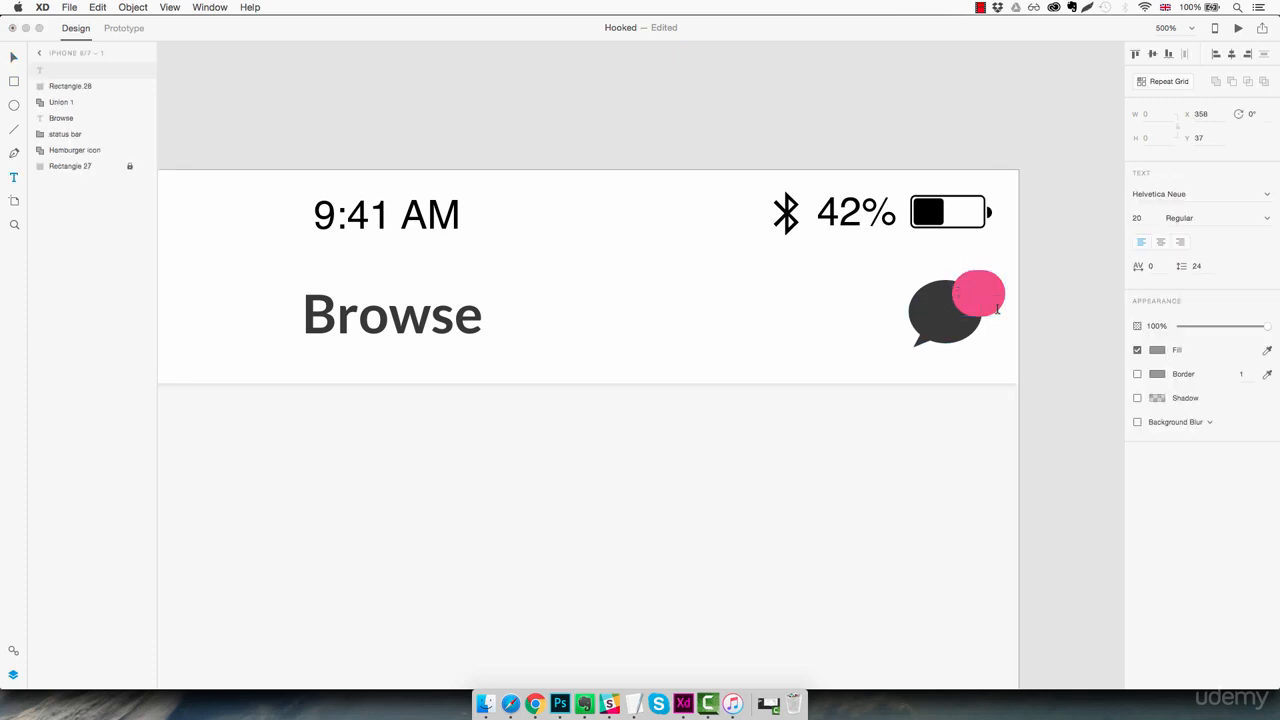
text(12)
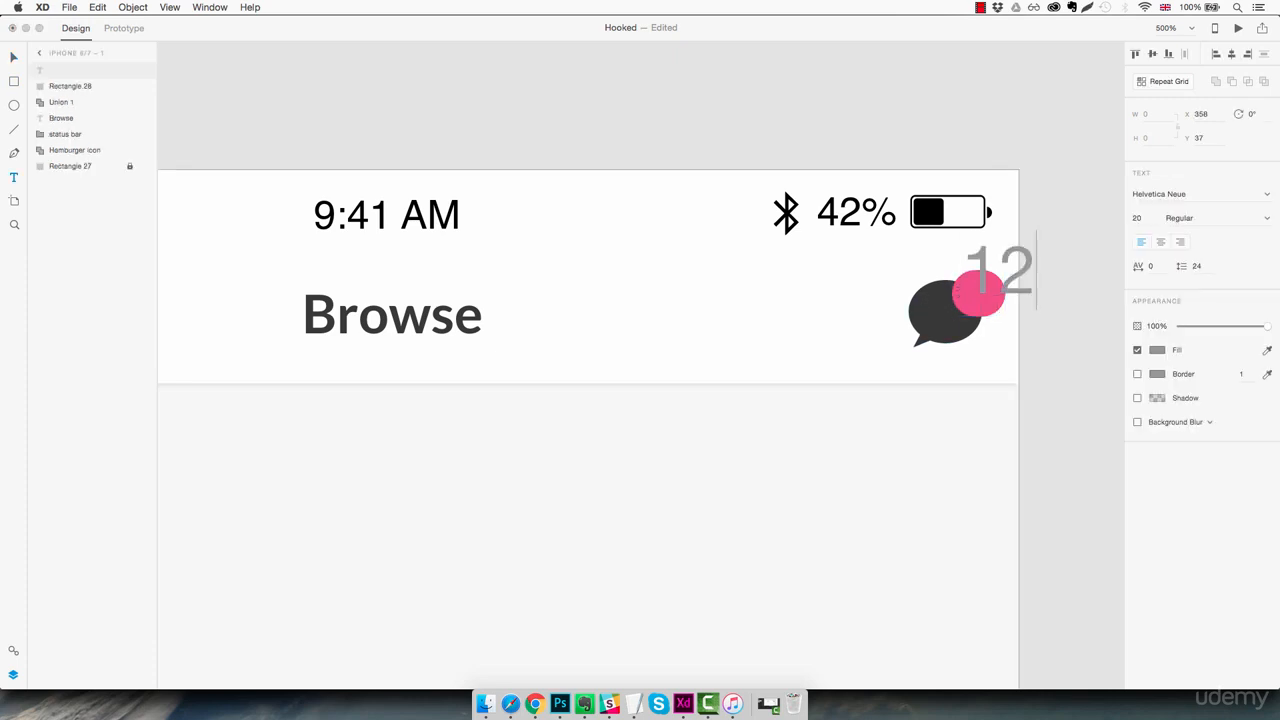
key(super+a)
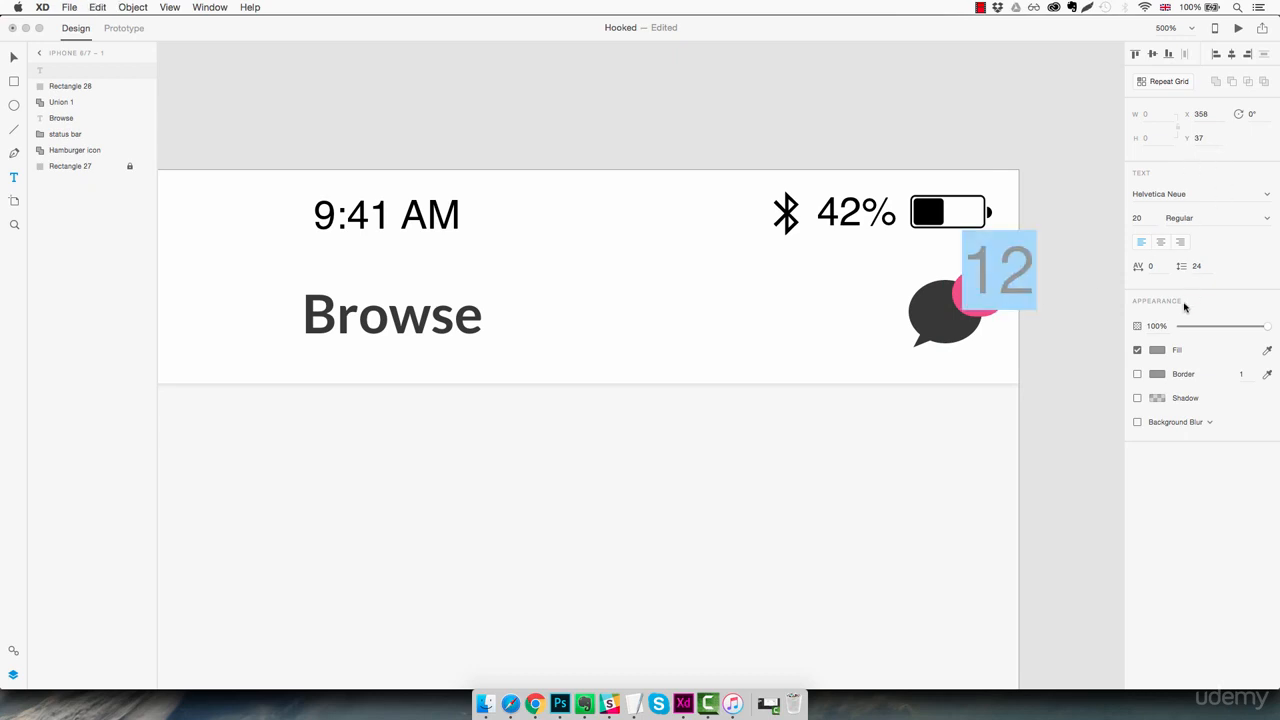
click(1196, 195)
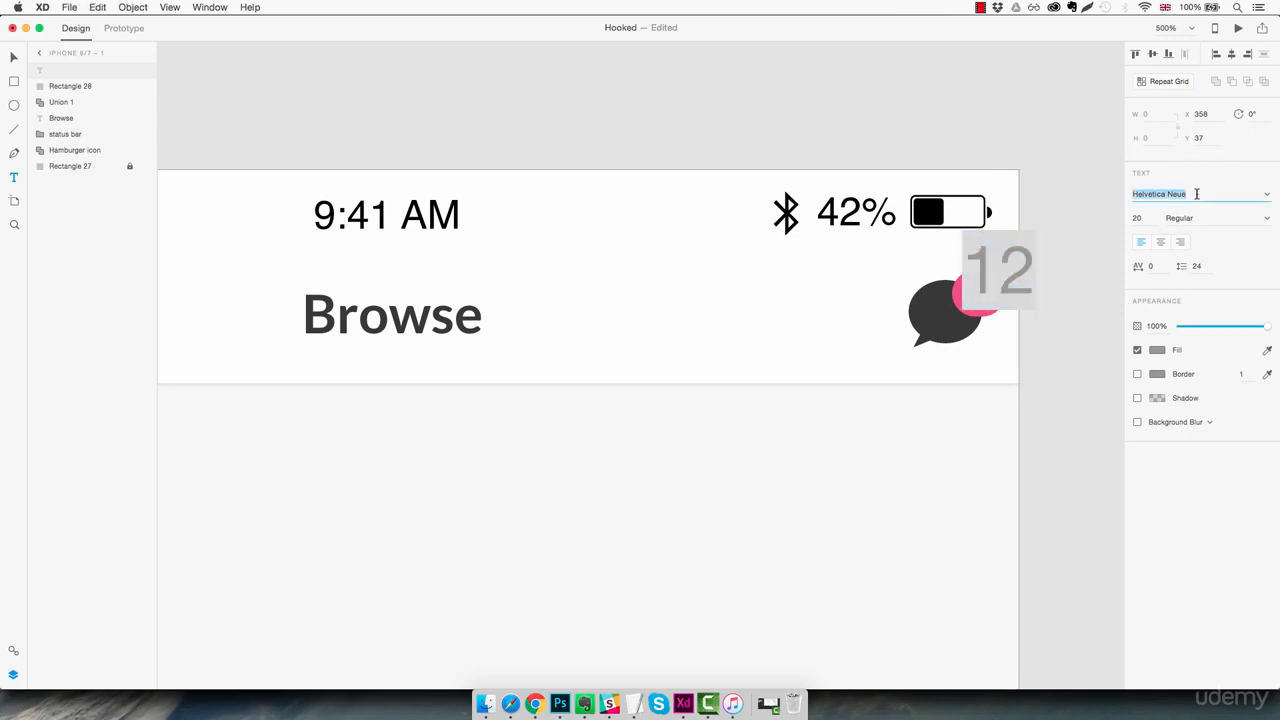
text(Lato)
key(Return)
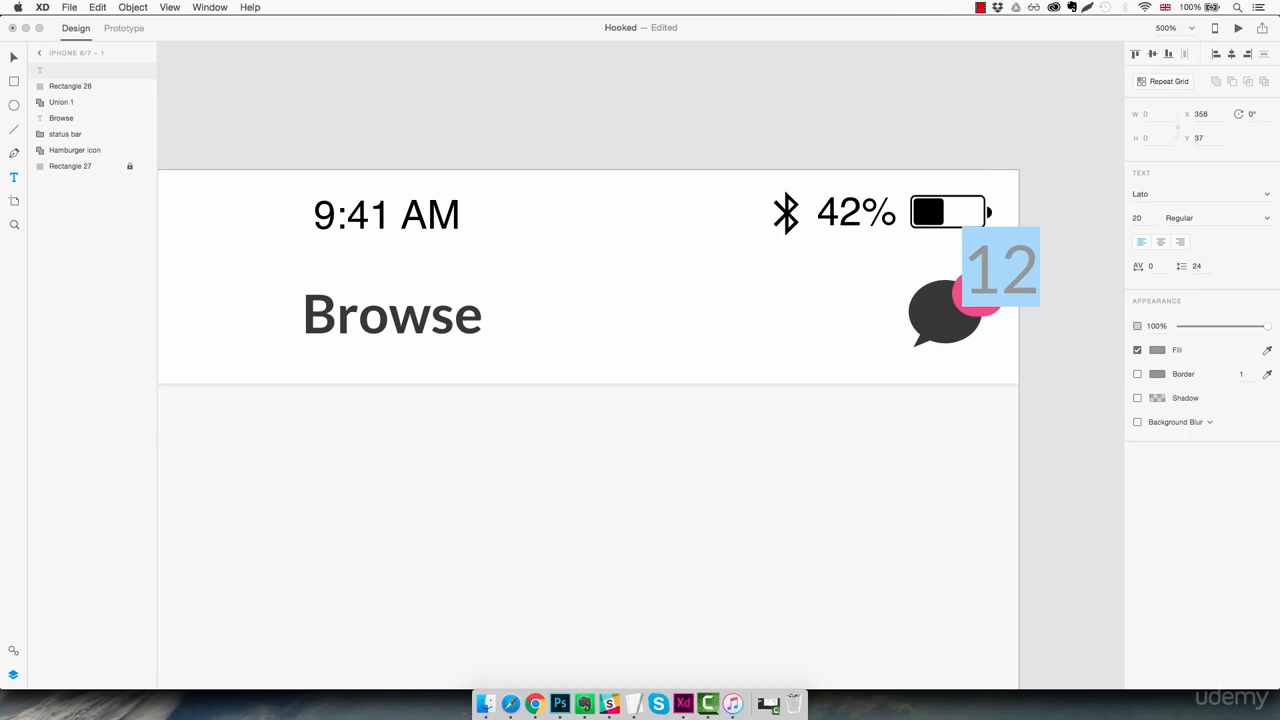
Set the badge number's font size to 9 and its weight to Black
click(1137, 218)
text(14)
key(Return)
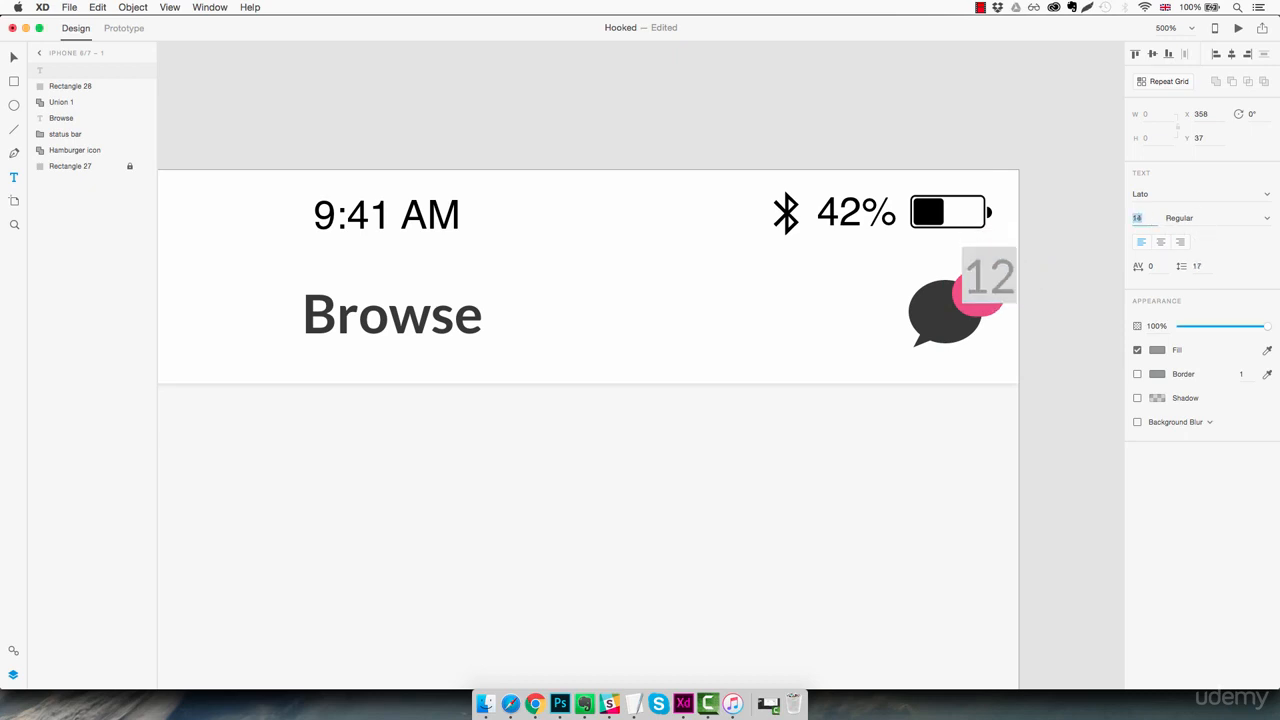
text(8)
key(Return)
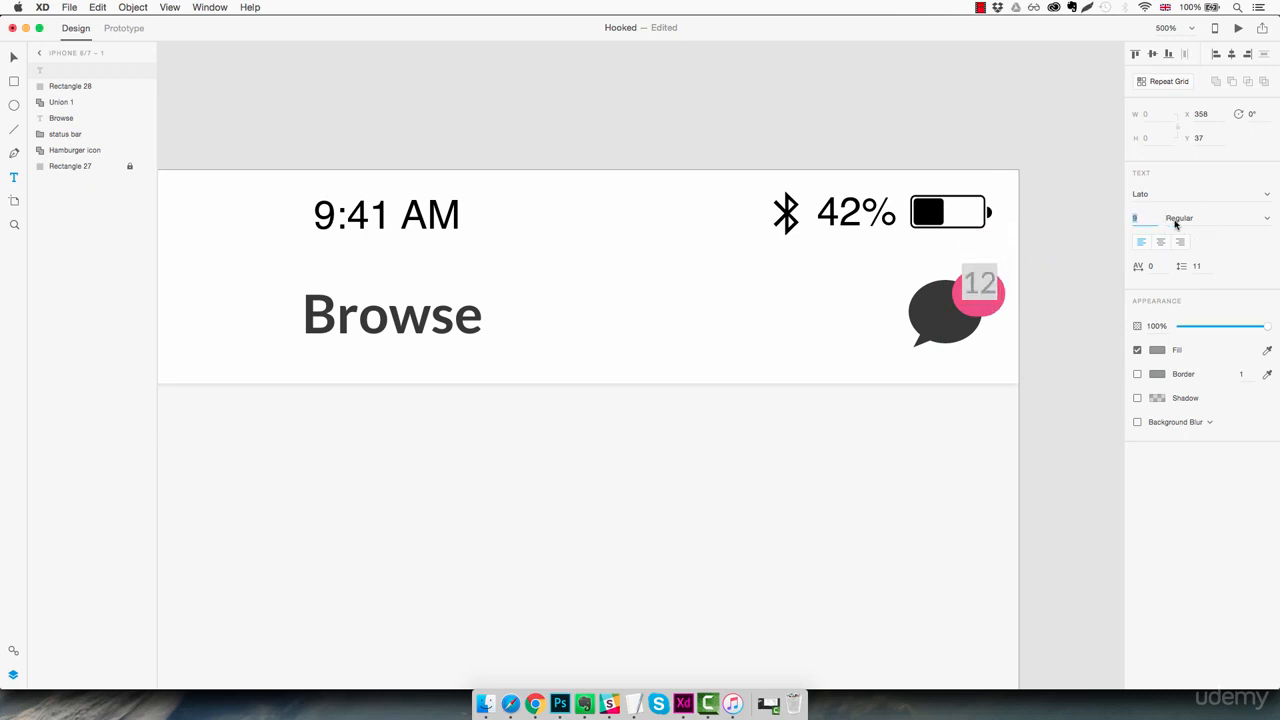
click(1268, 219)
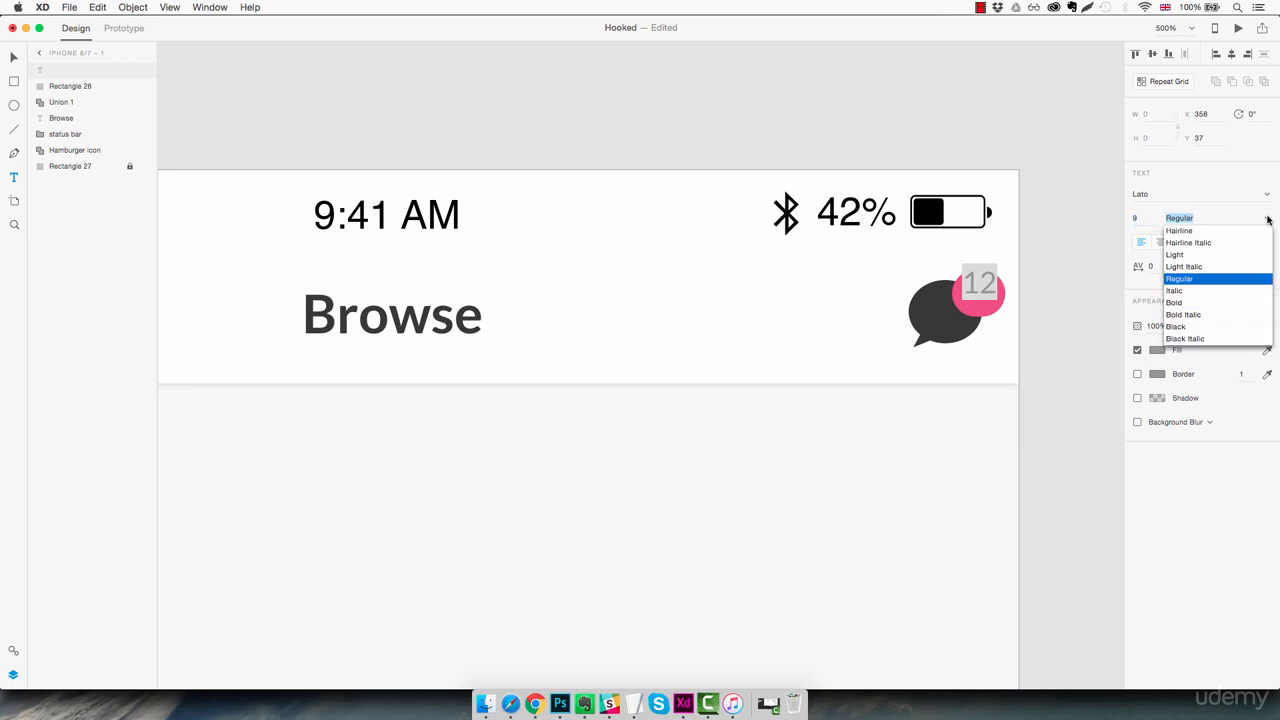
click(1177, 327)
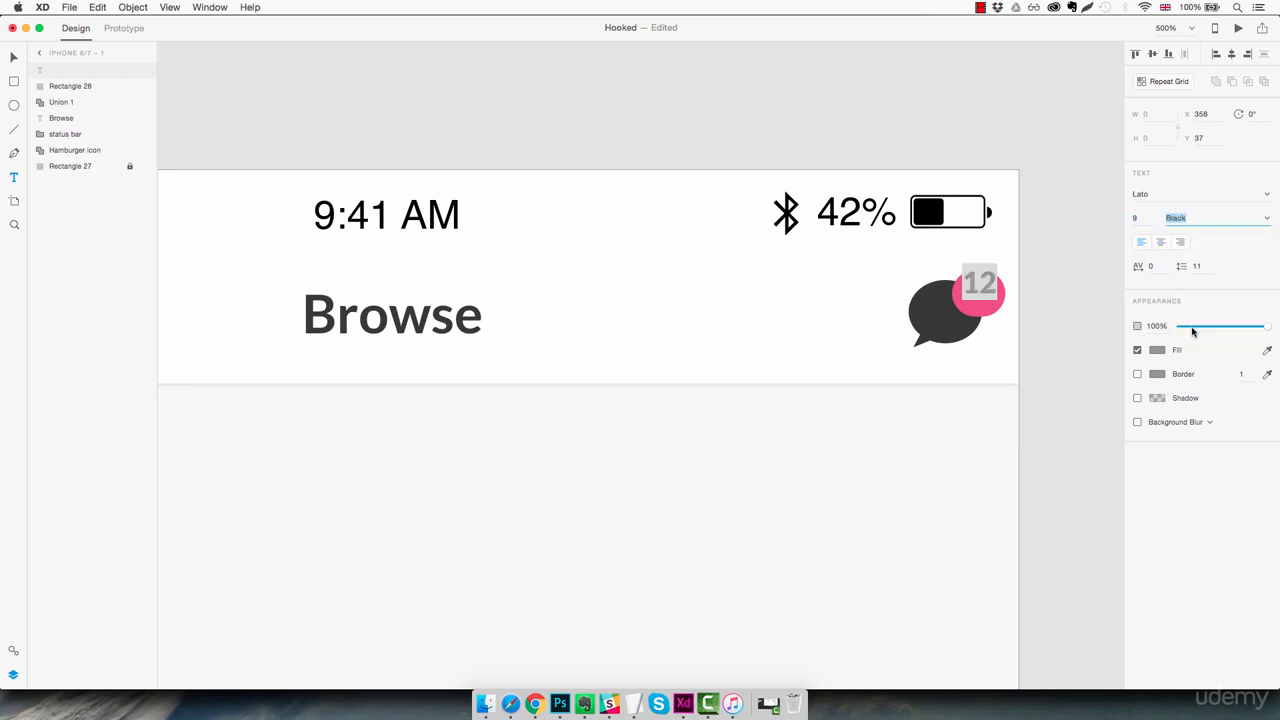
Fill the badge number with white #FFFFFF and centre it on the pink badge at X 358, Y 31
click(1157, 351)
drag(1060, 307, 974, 232)
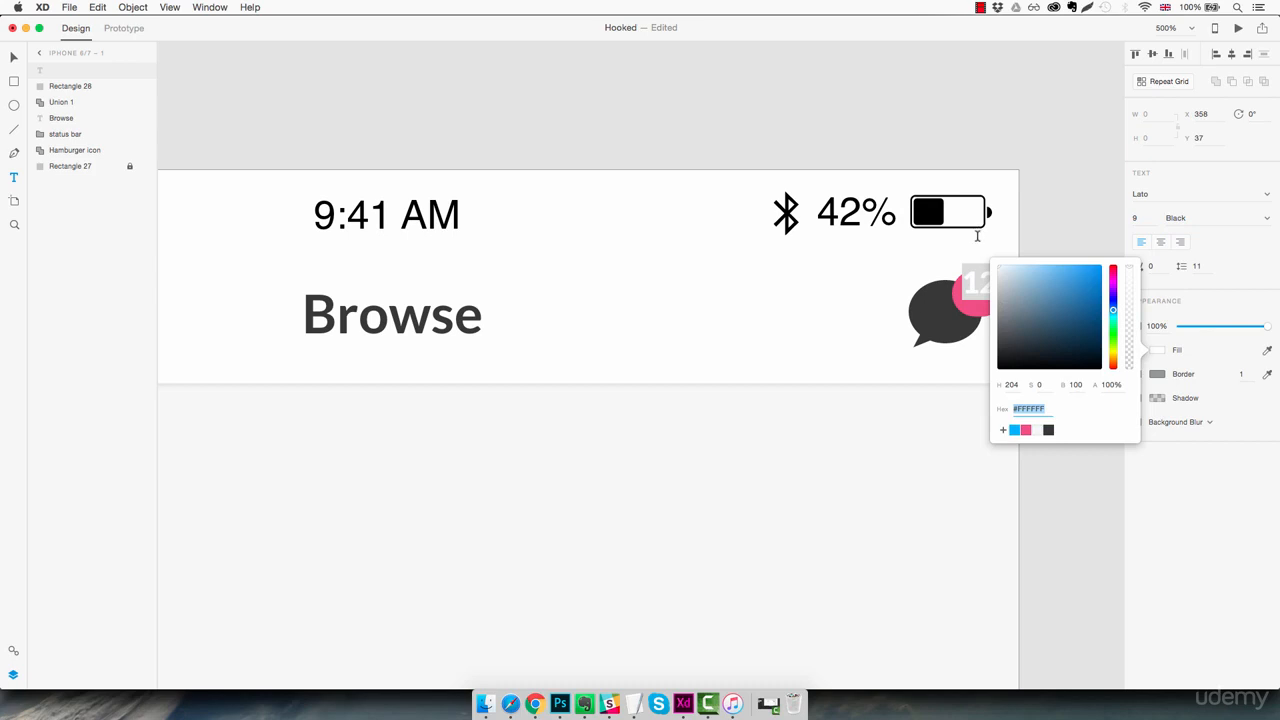
click(978, 236)
drag(990, 291, 990, 298)
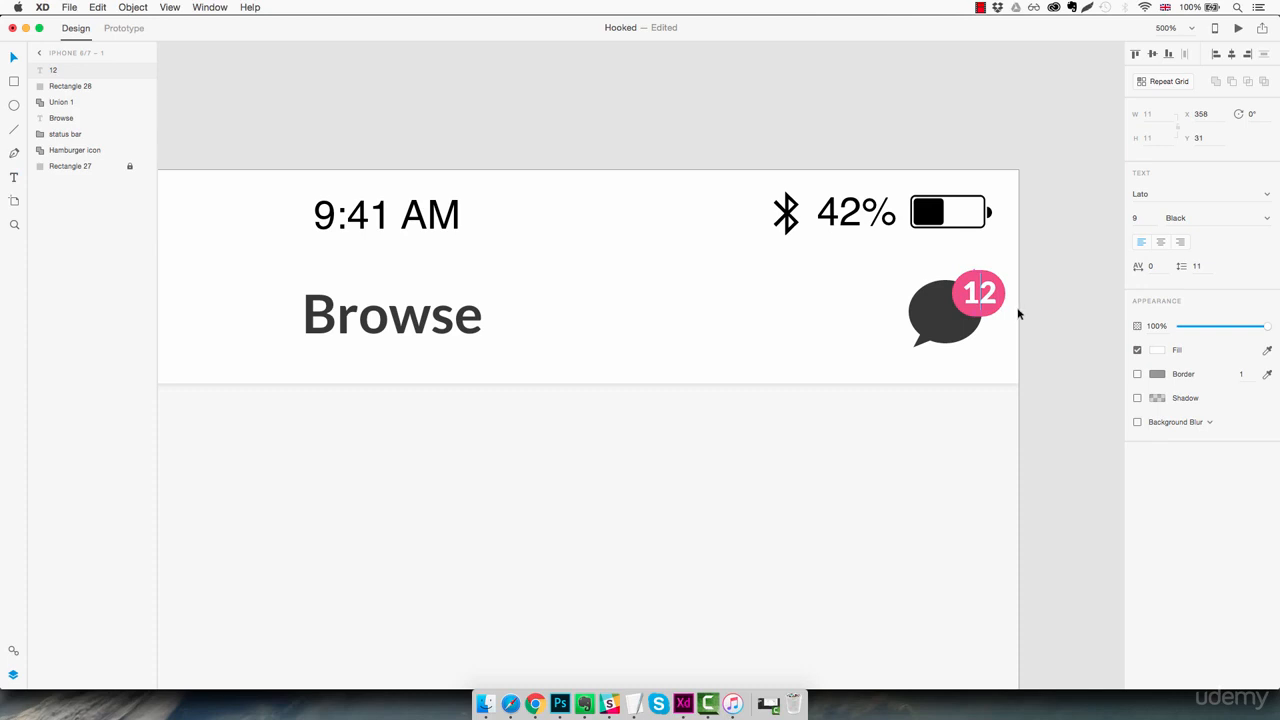
click(920, 272)
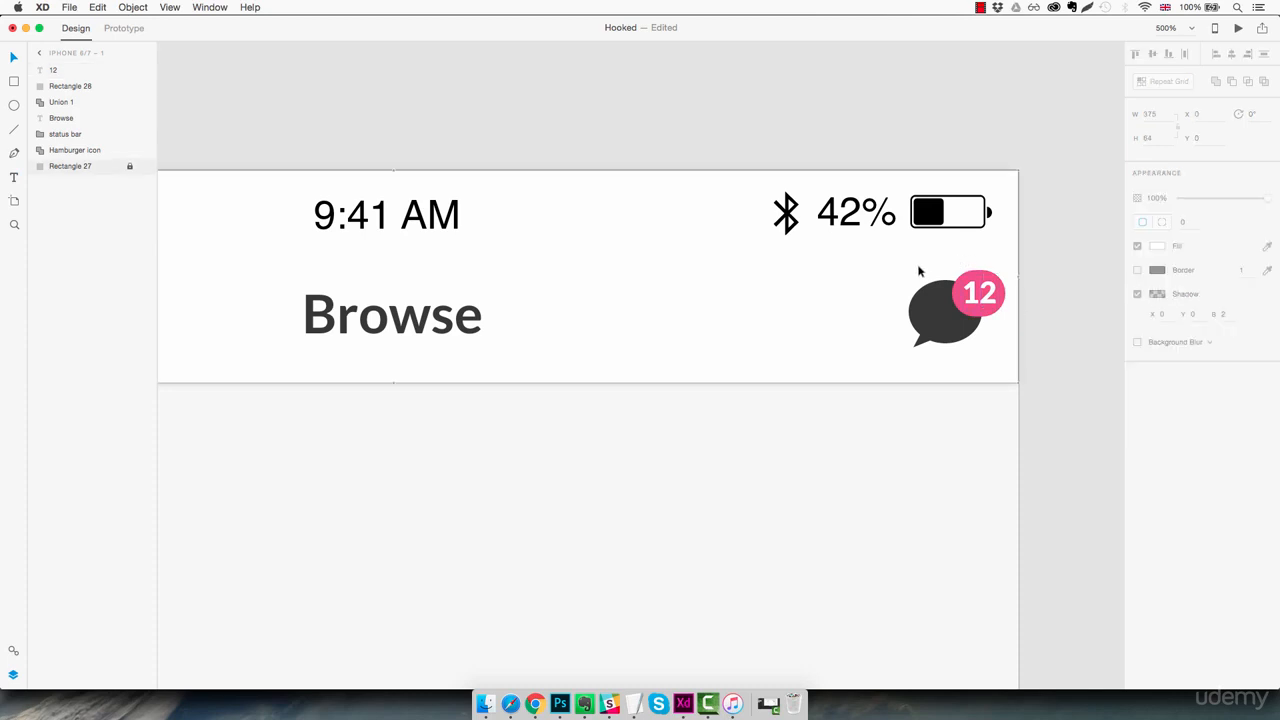
Move the chat icon together with its pink badge and number to X 326, Y 31
drag(908, 267, 961, 340)
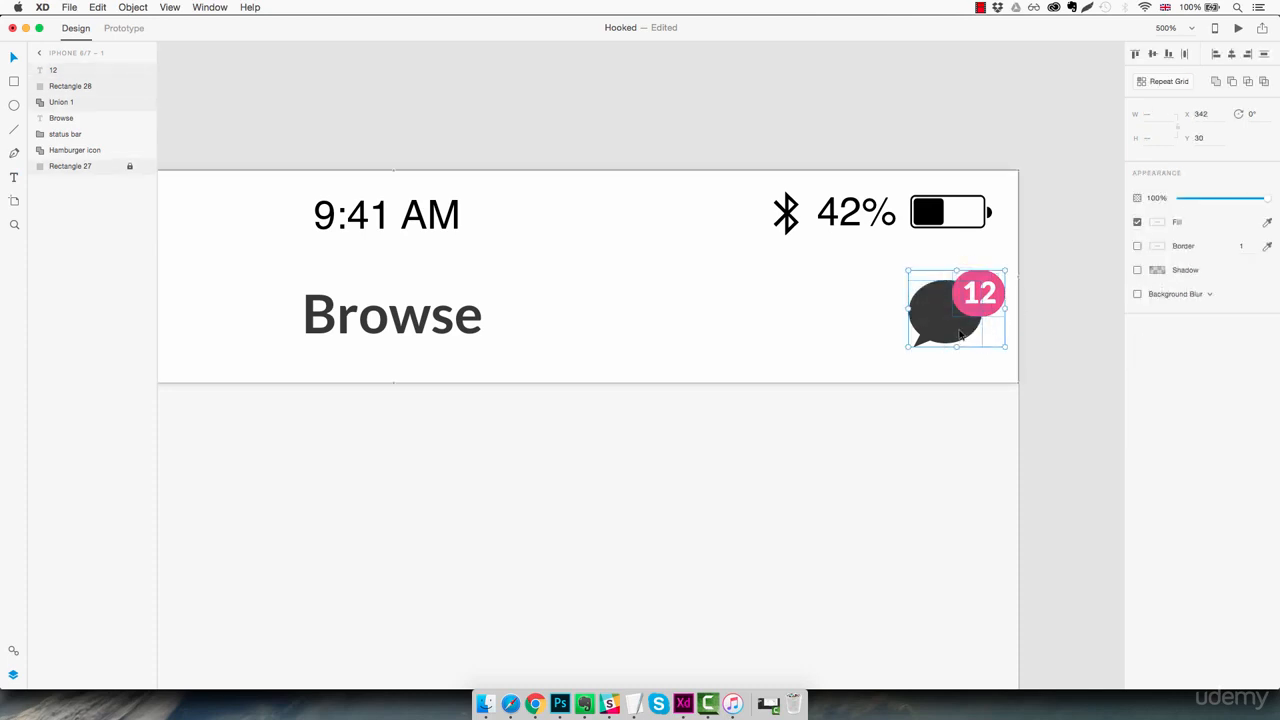
key(Right)
key(Right)
key(Right)
key(Right)
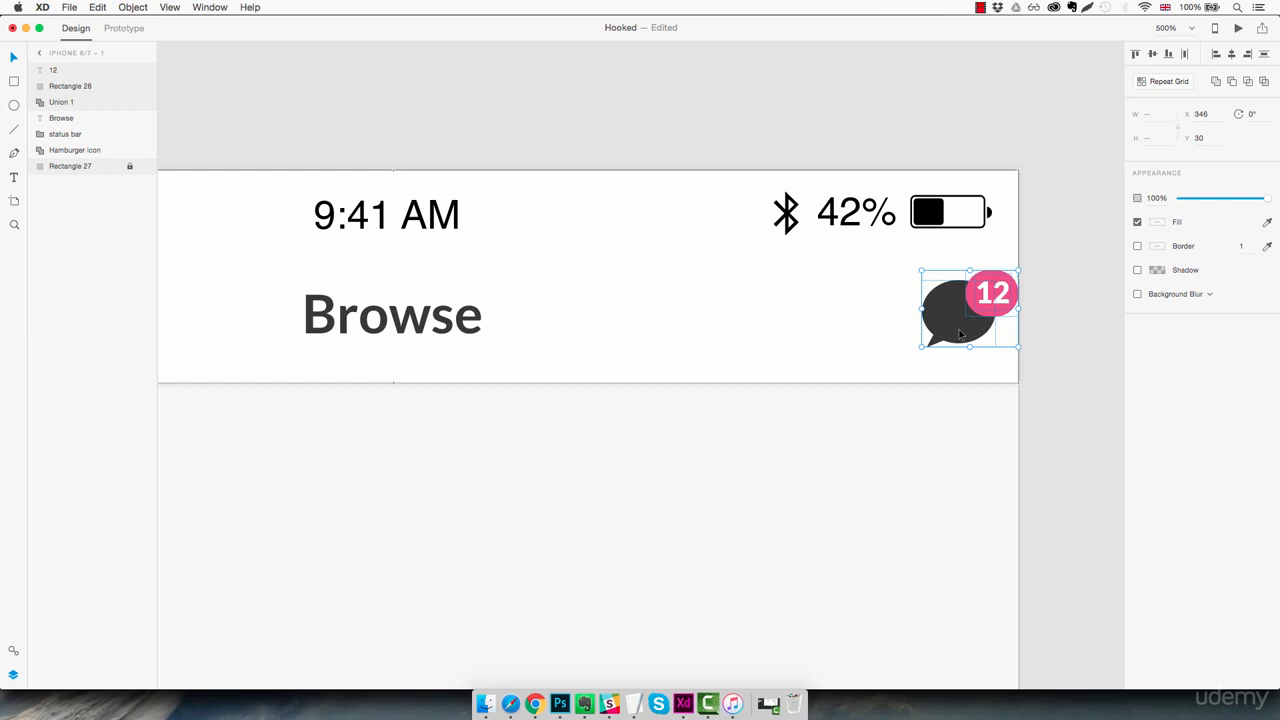
key(shift+Left)
key(shift+Left)
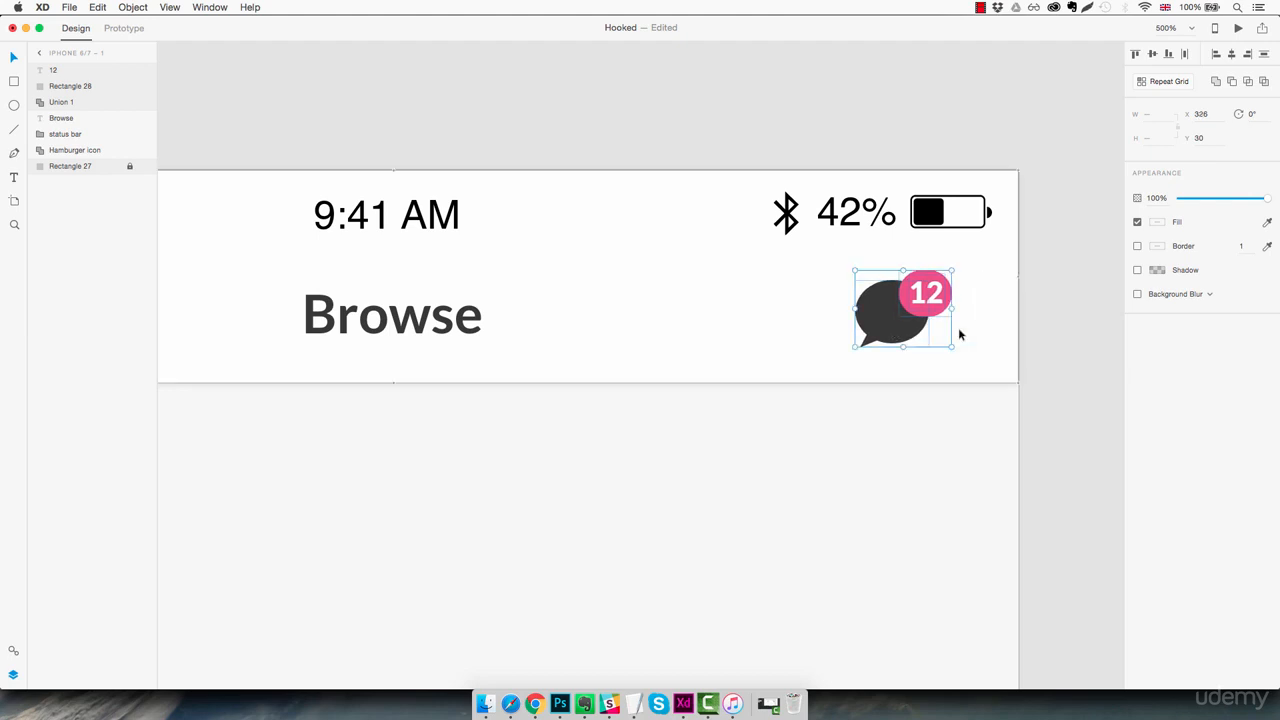
drag(876, 305, 875, 309)
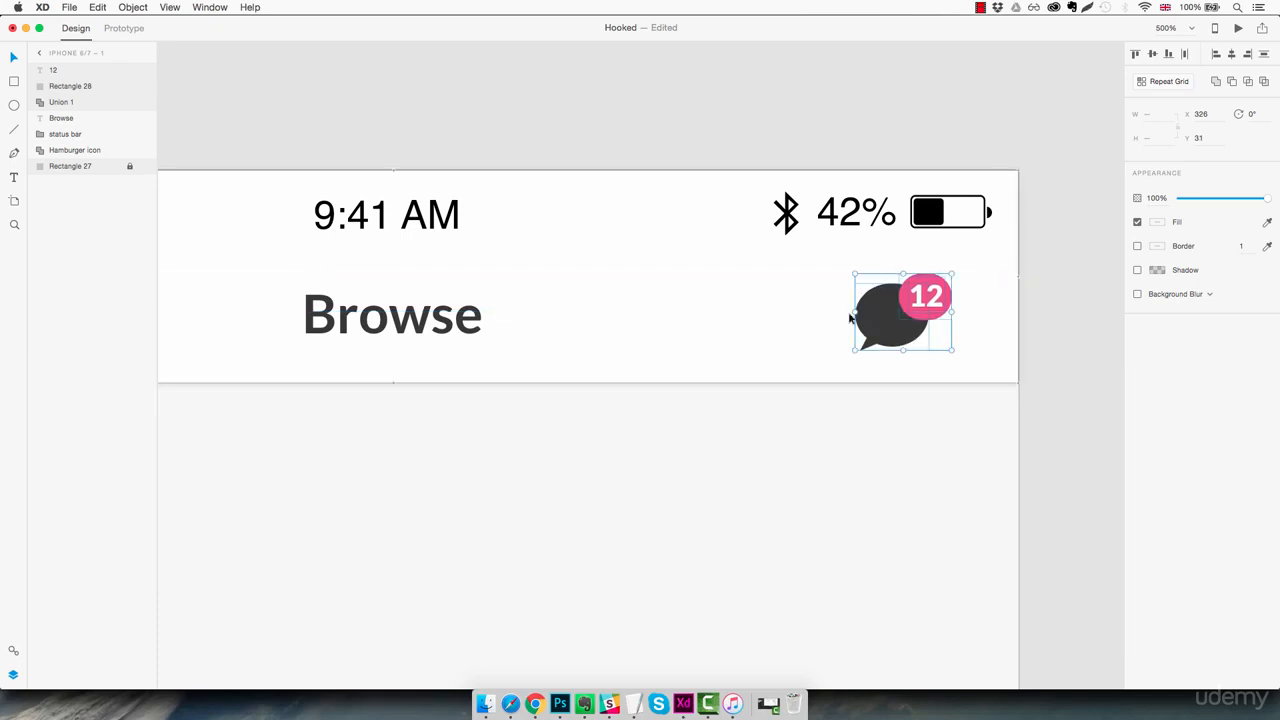
click(659, 256)
Draw a rectangle about 270 wide and 322 high below the header on the iPhone artboard
key(super+1)
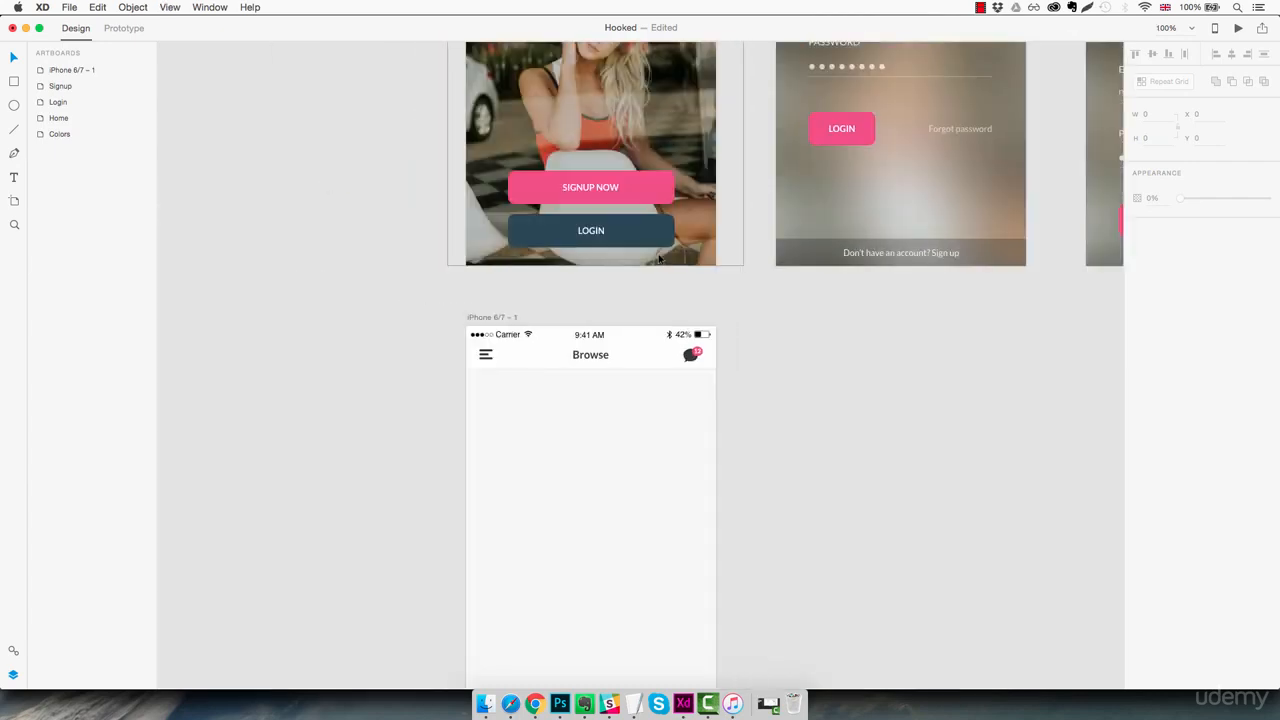
drag(626, 440, 654, 374)
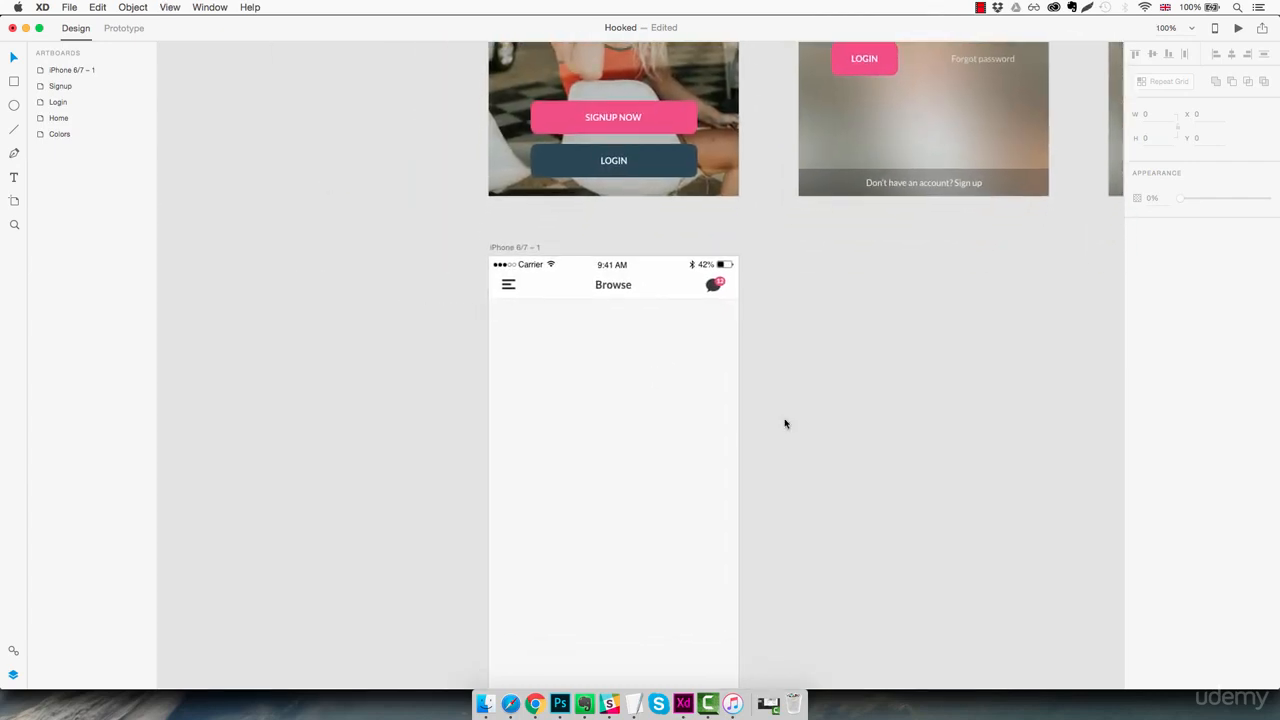
click(636, 383)
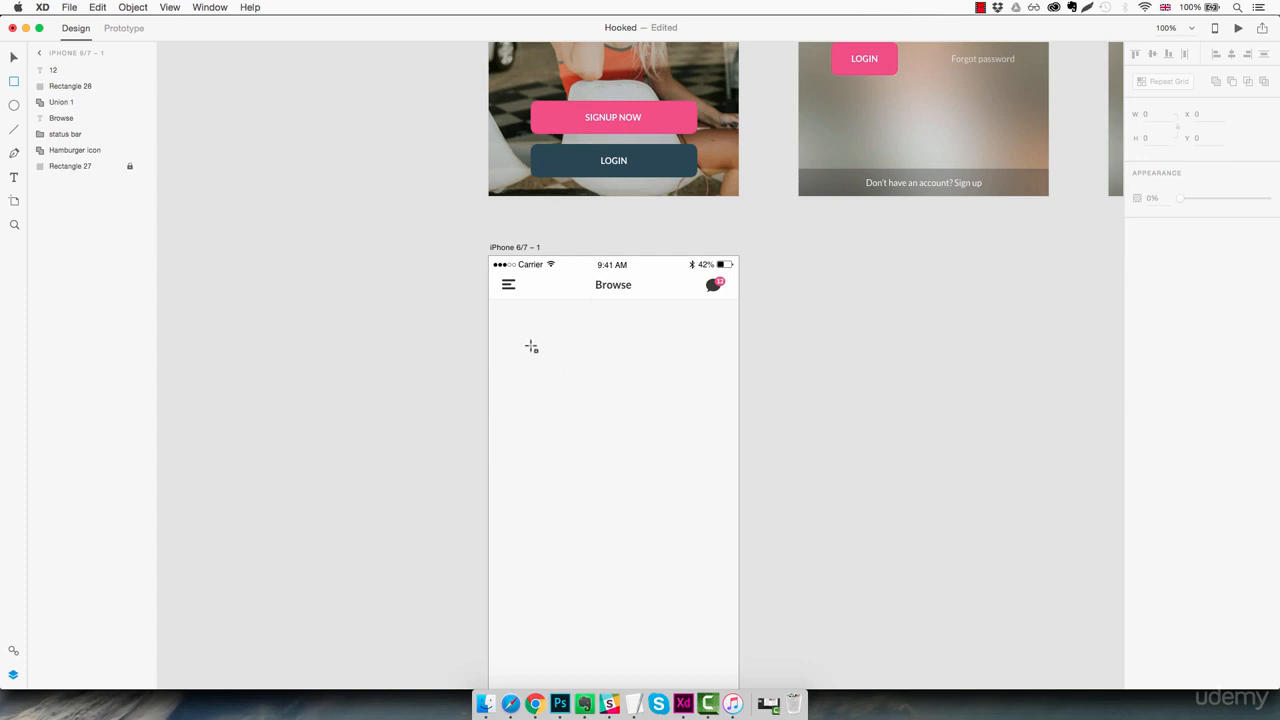
mouse_move(515, 337)
mouse_down()
mouse_move(680, 457)
mouse_move(709, 547)
mouse_move(695, 550)
mouse_up()
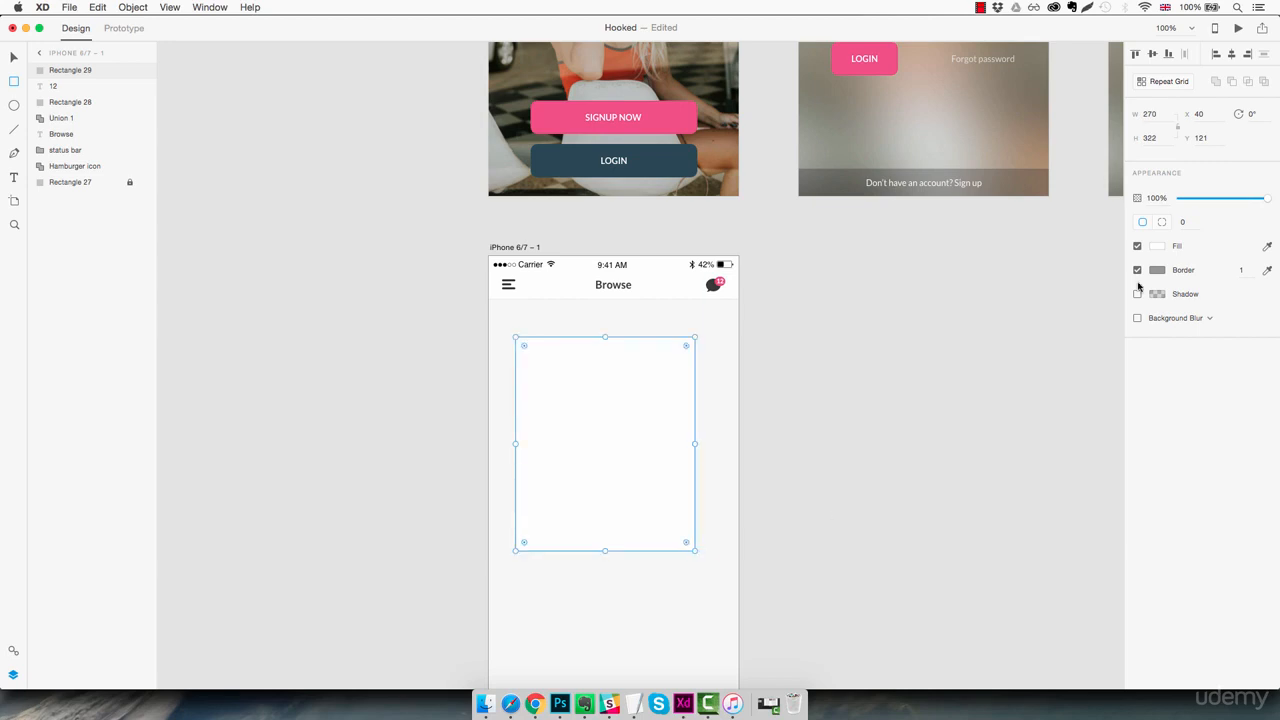
Set the new rectangle's height to 310
click(1163, 145)
key(Down)
key(Down)
key(Down)
key(Down)
key(Down)
key(Down)
key(Down)
key(Down)
key(Down)
key(Down)
key(Down)
key(Down)
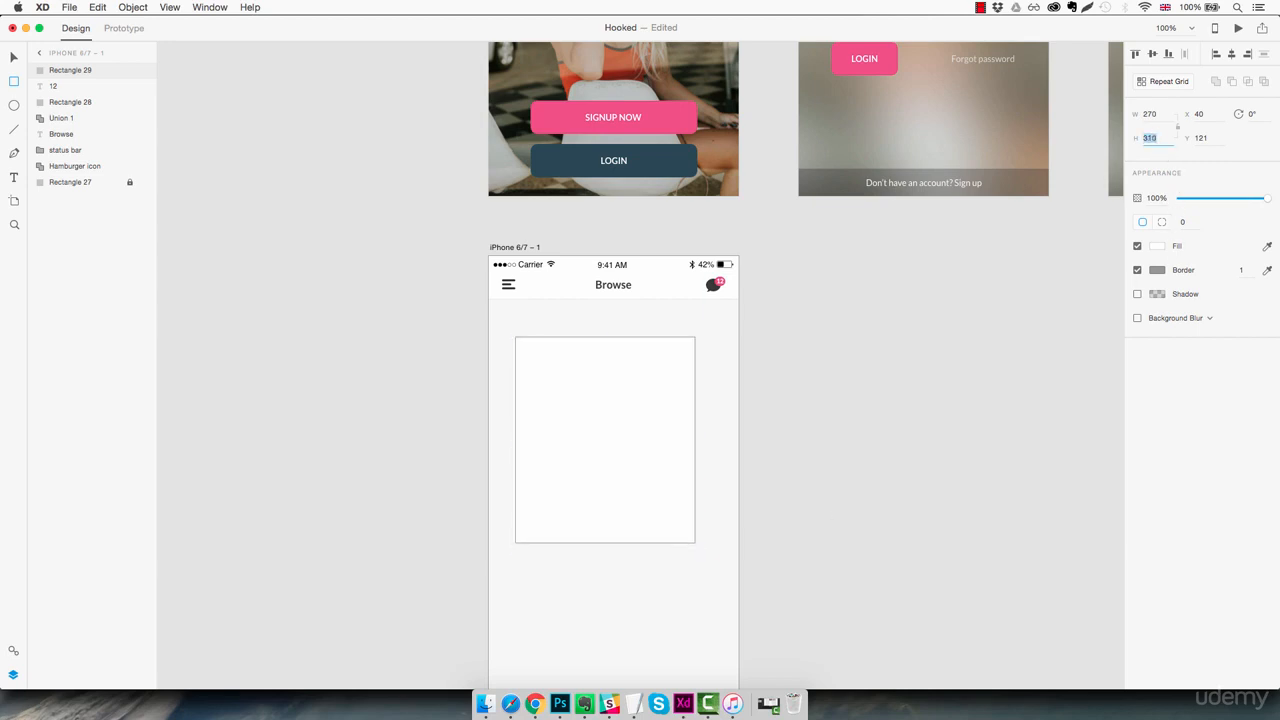
key(Escape)
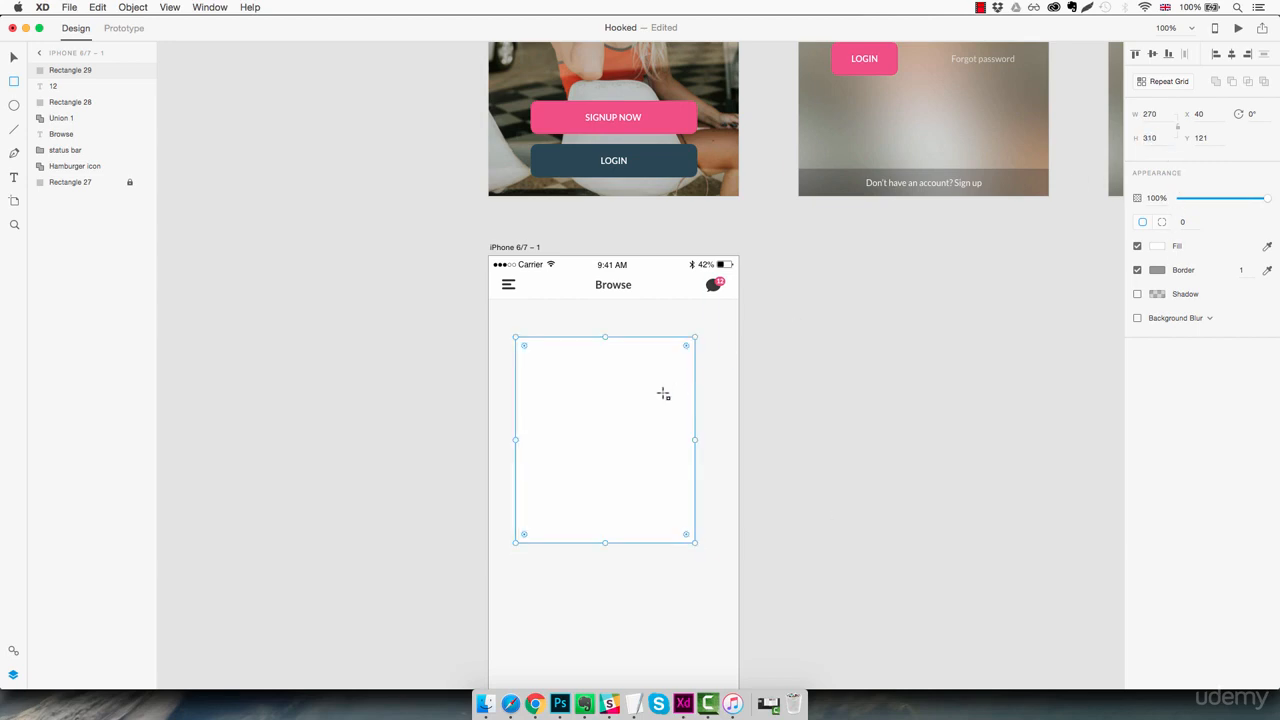
key(Escape)
Centre the card rectangle horizontally on the artboard and place it below the header at X 53, Y 99
drag(609, 415, 635, 373)
click(610, 302)
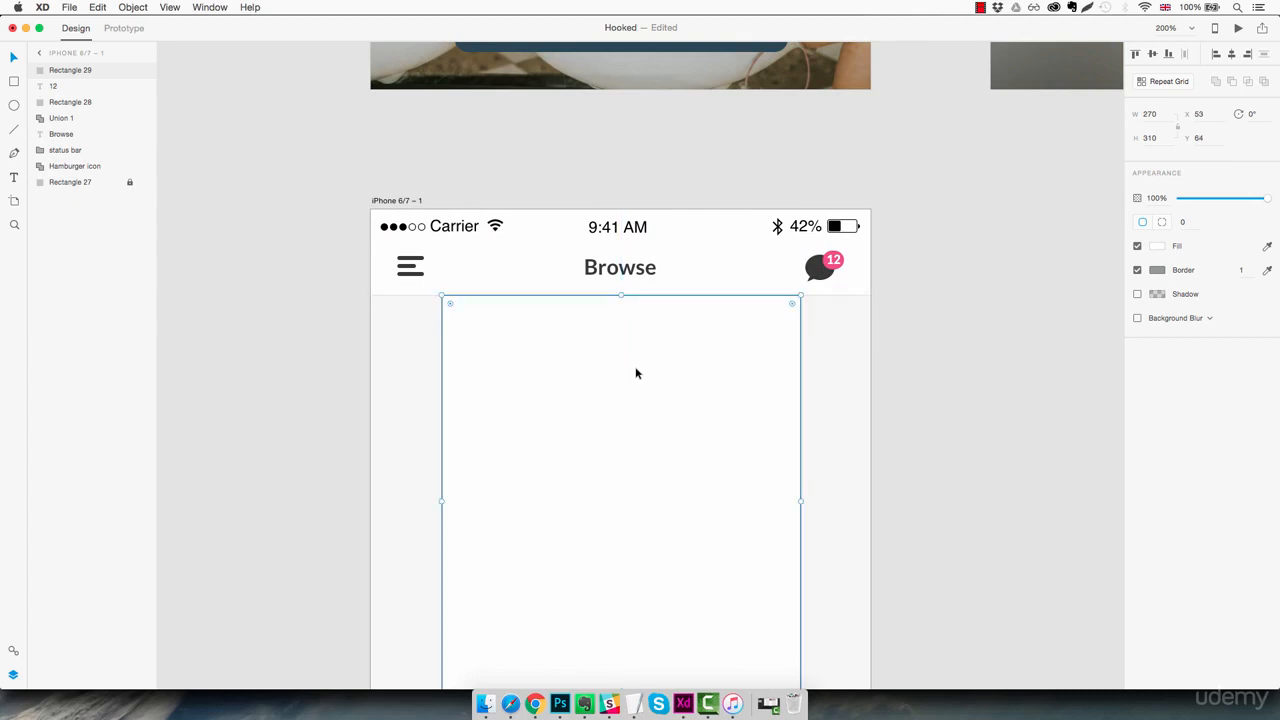
key(shift+Down)
key(shift+Down)
key(shift+Down)
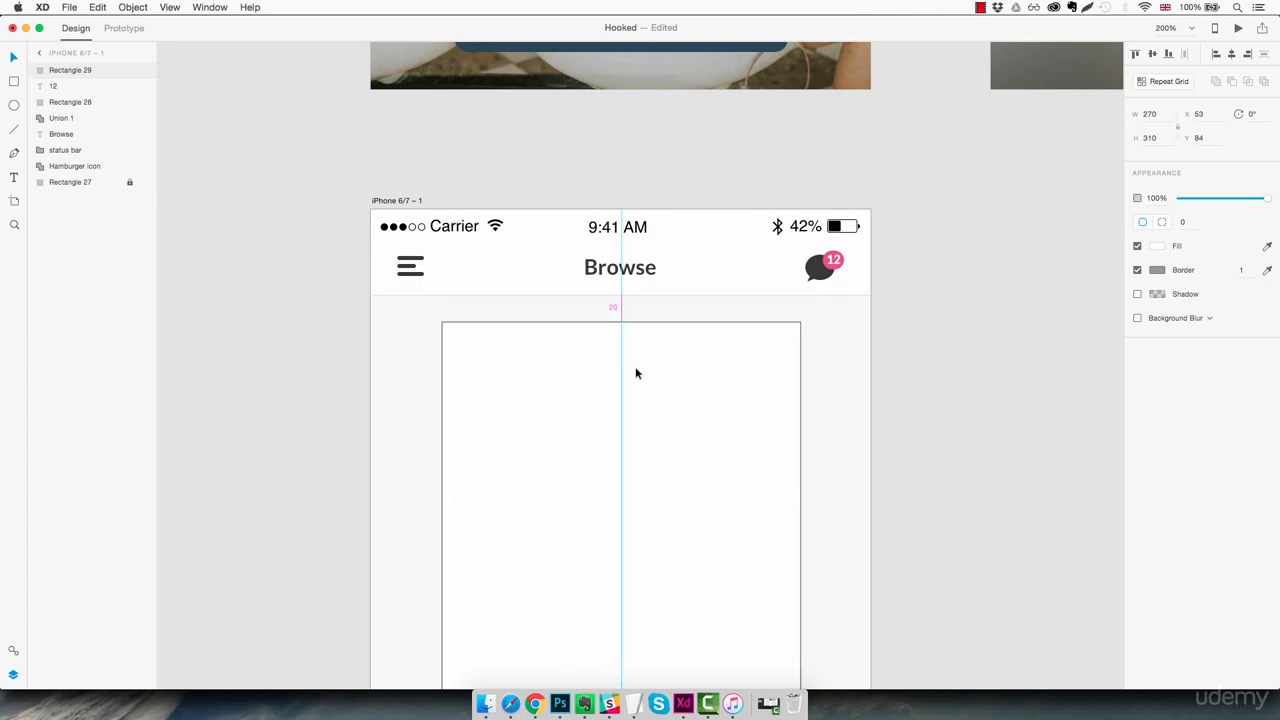
key(Down)
key(Down)
key(Down)
key(Down)
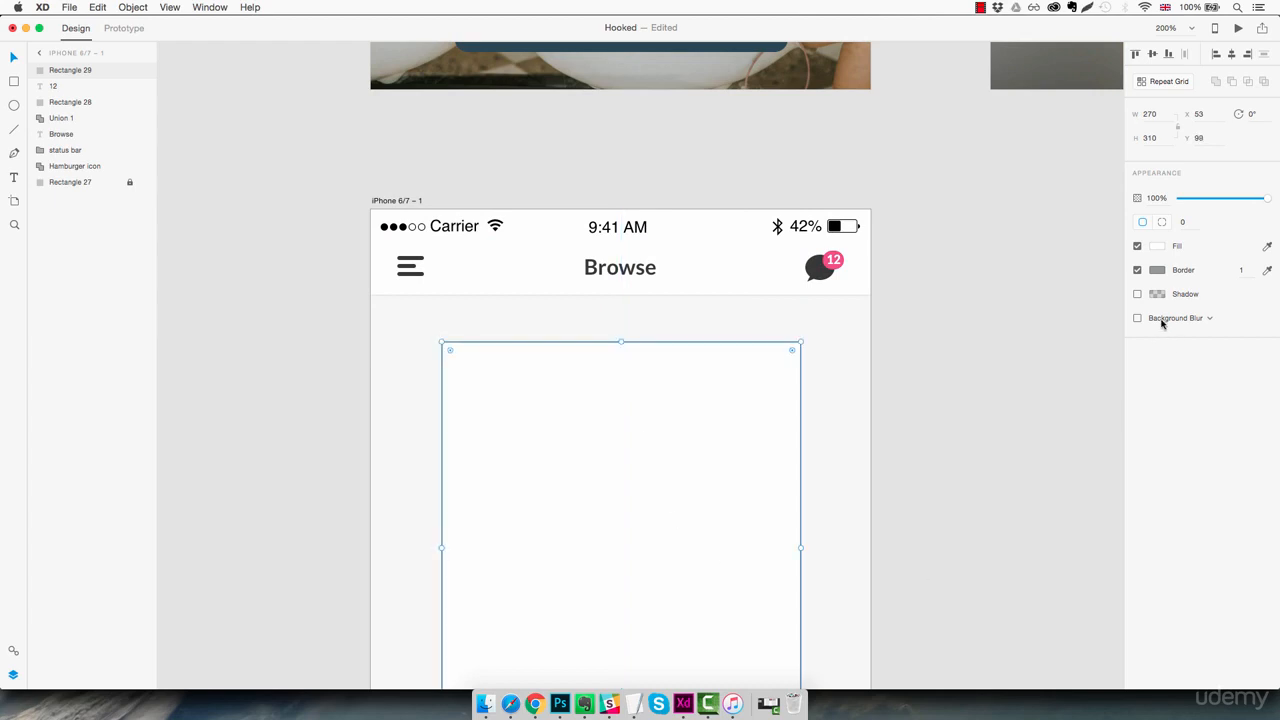
Set the card rectangle's border colour to light grey #E8E8E8
click(1158, 271)
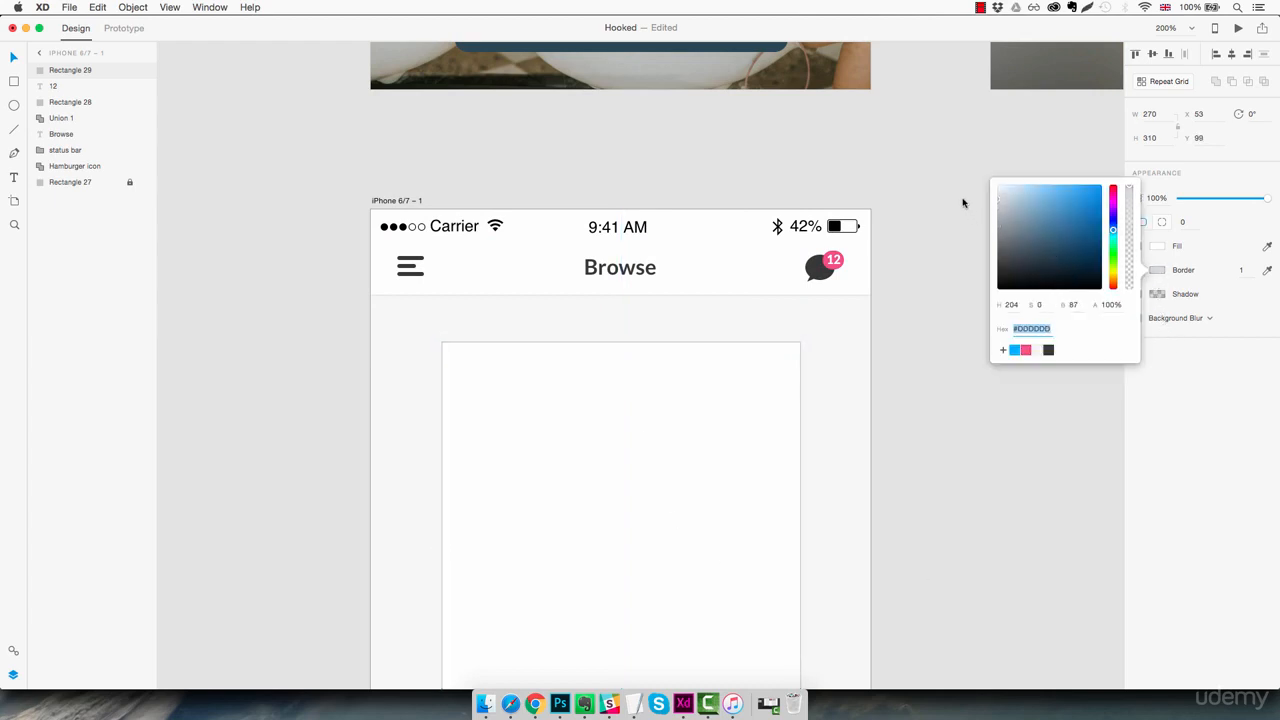
drag(962, 198, 957, 198)
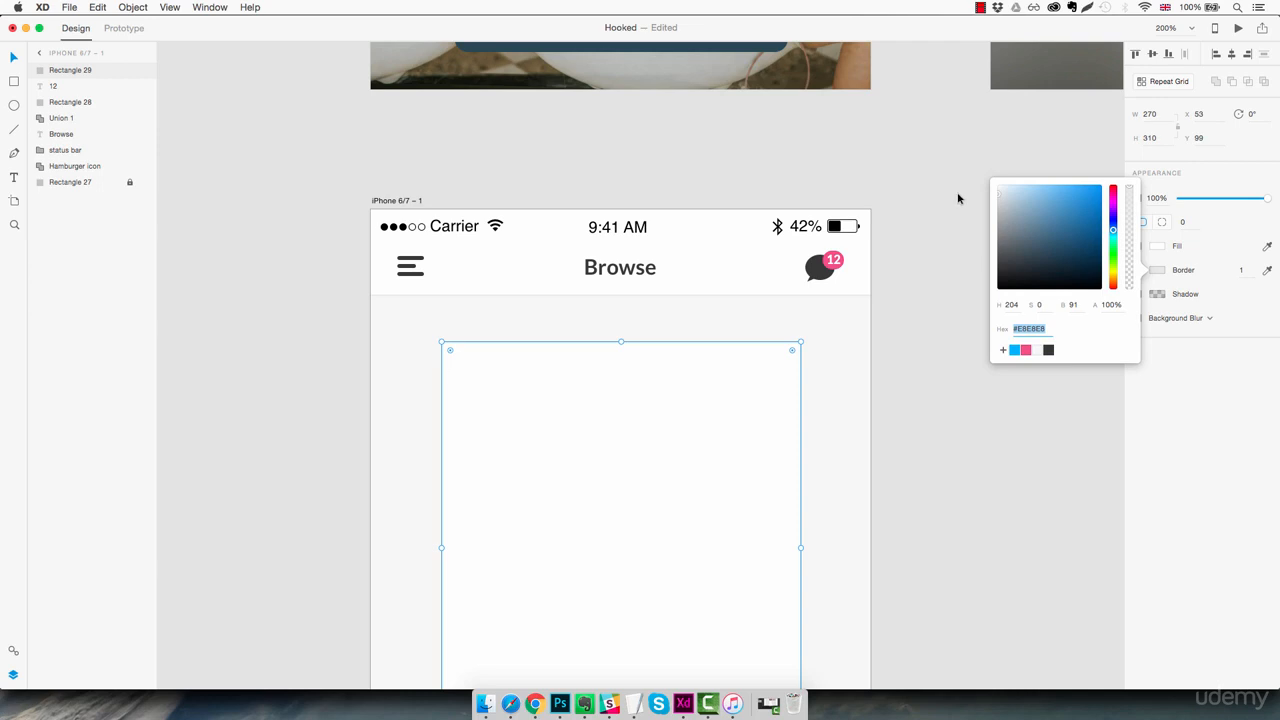
click(938, 279)
Enable a shadow on the card rectangle with Y offset 2 and blur 2
scroll(926, 223, down, 4)
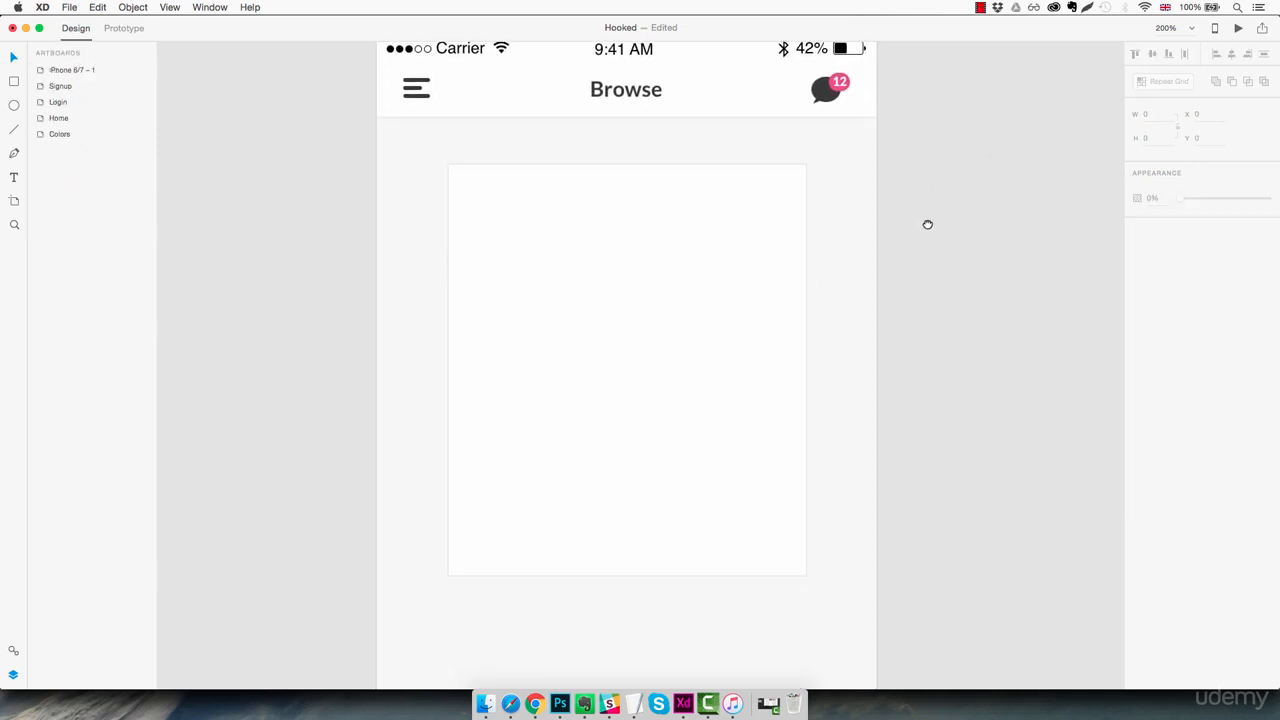
click(710, 284)
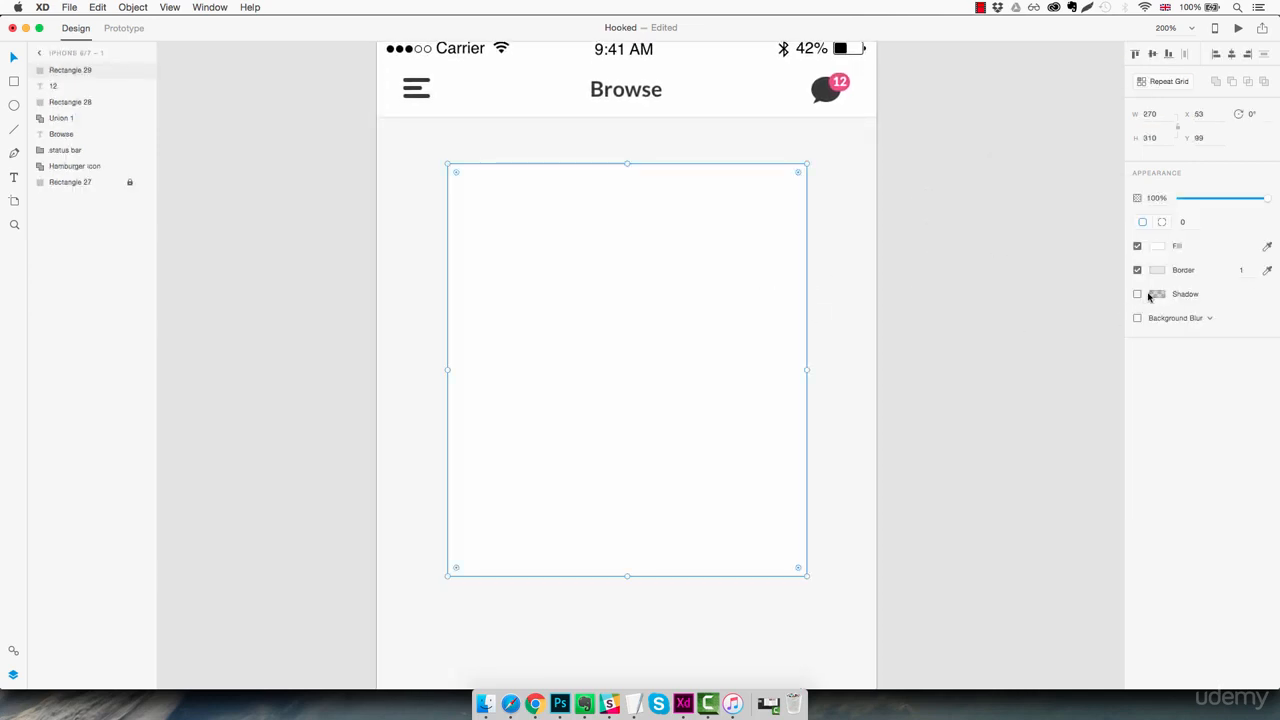
click(1137, 295)
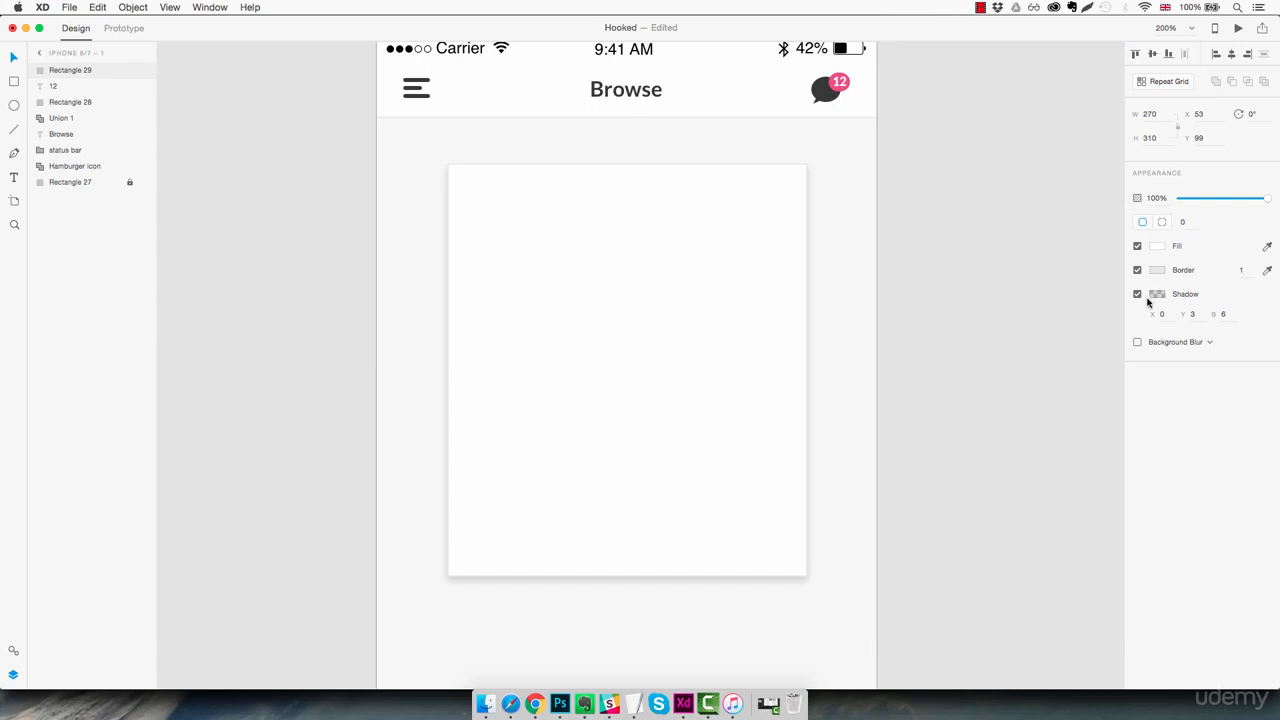
click(1223, 315)
text(5)
key(Down)
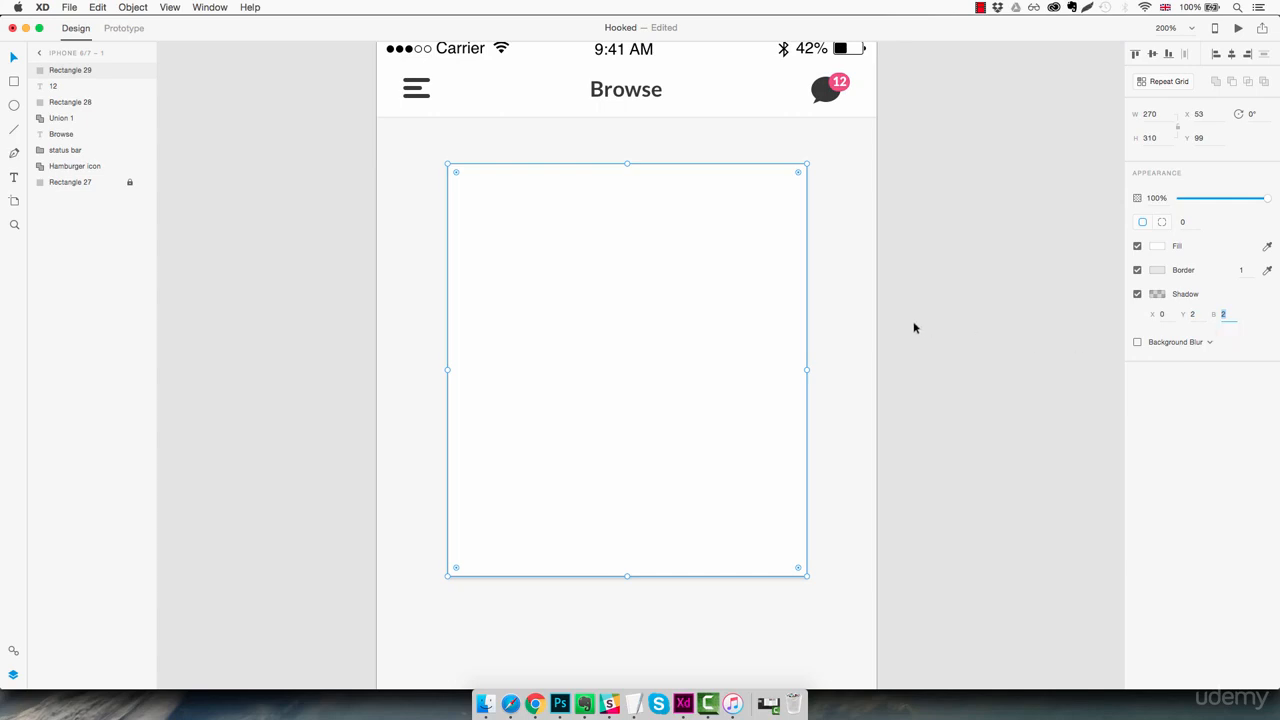
click(858, 327)
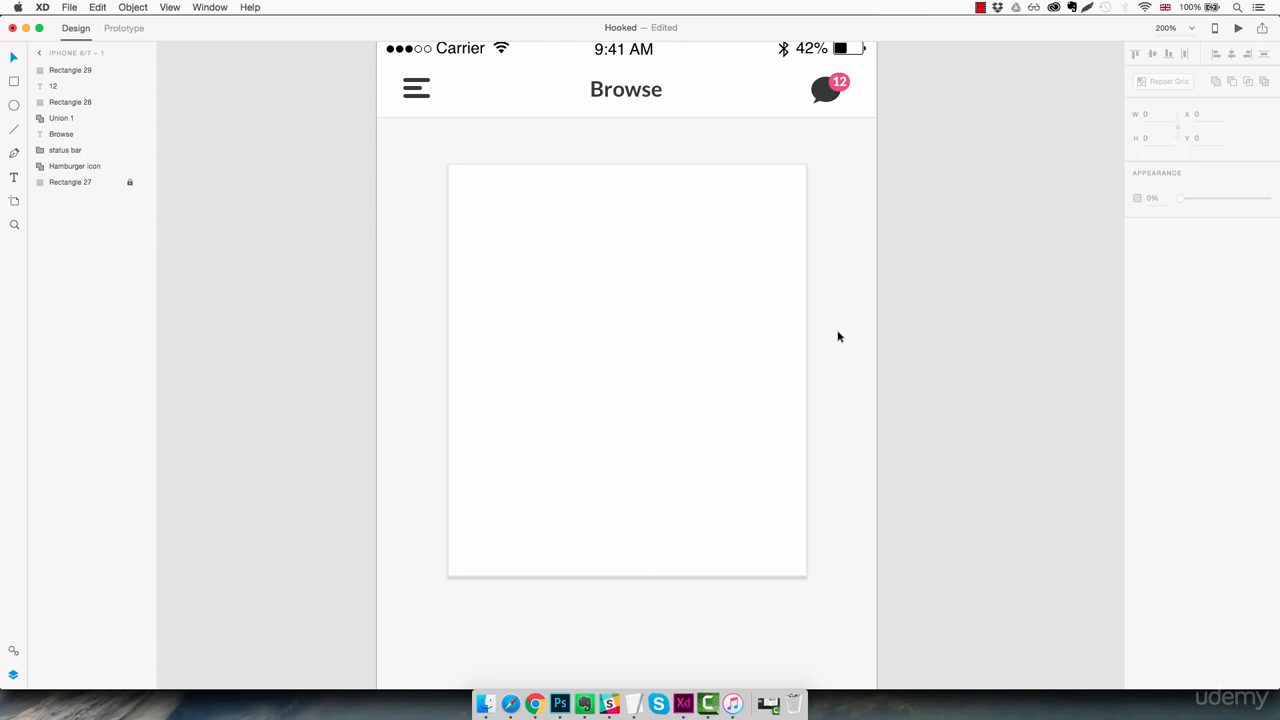
Duplicate the card rectangle in place and fill the copy with light red #FF9D9D
click(681, 276)
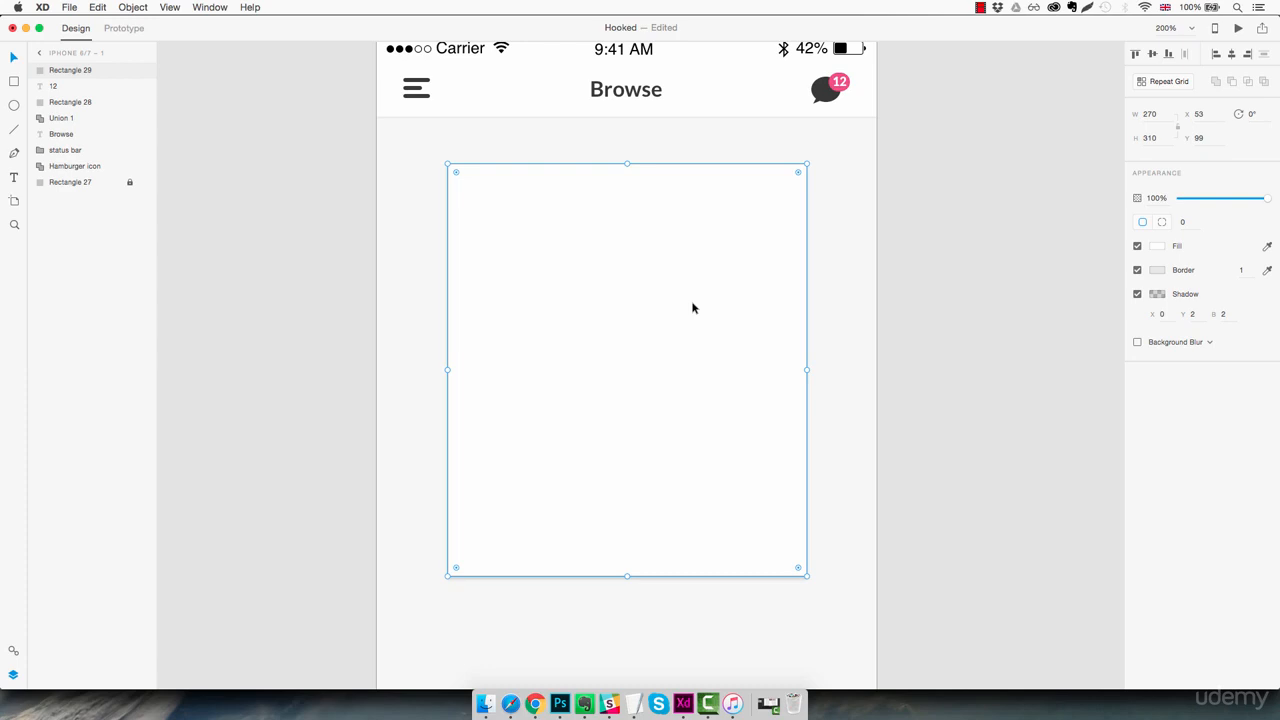
key(super+d)
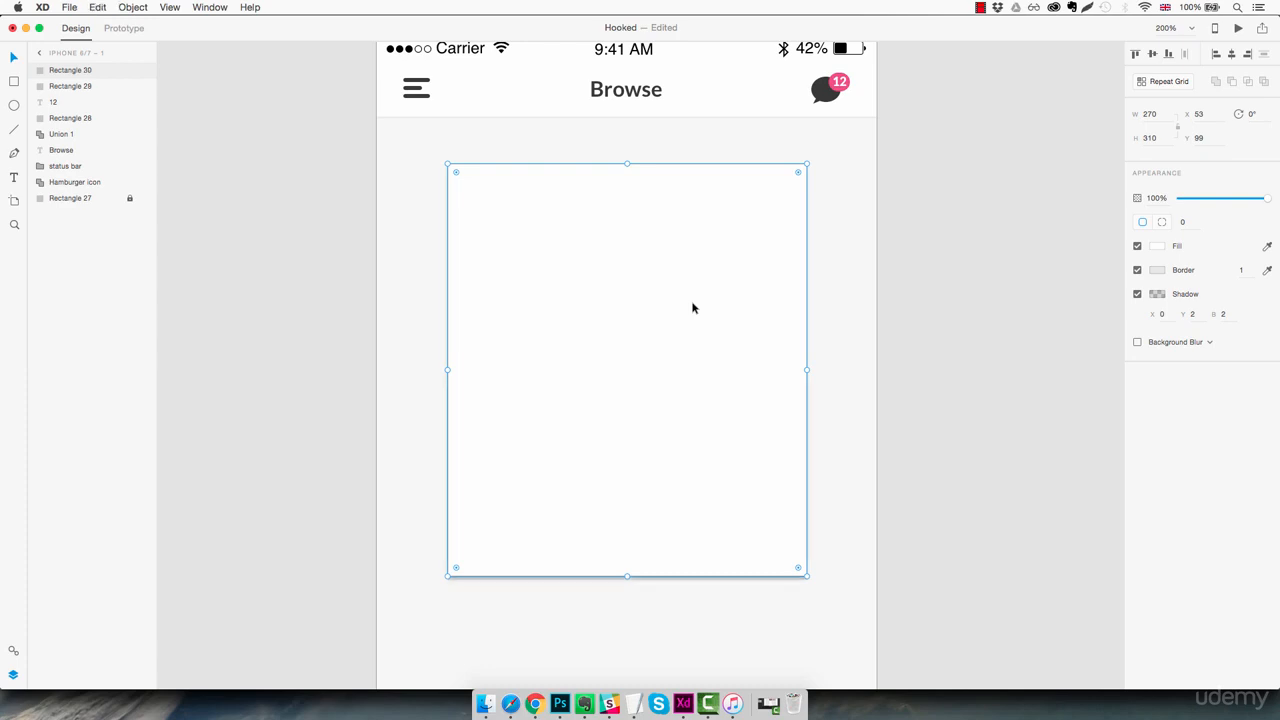
click(1157, 246)
drag(1054, 206, 1040, 168)
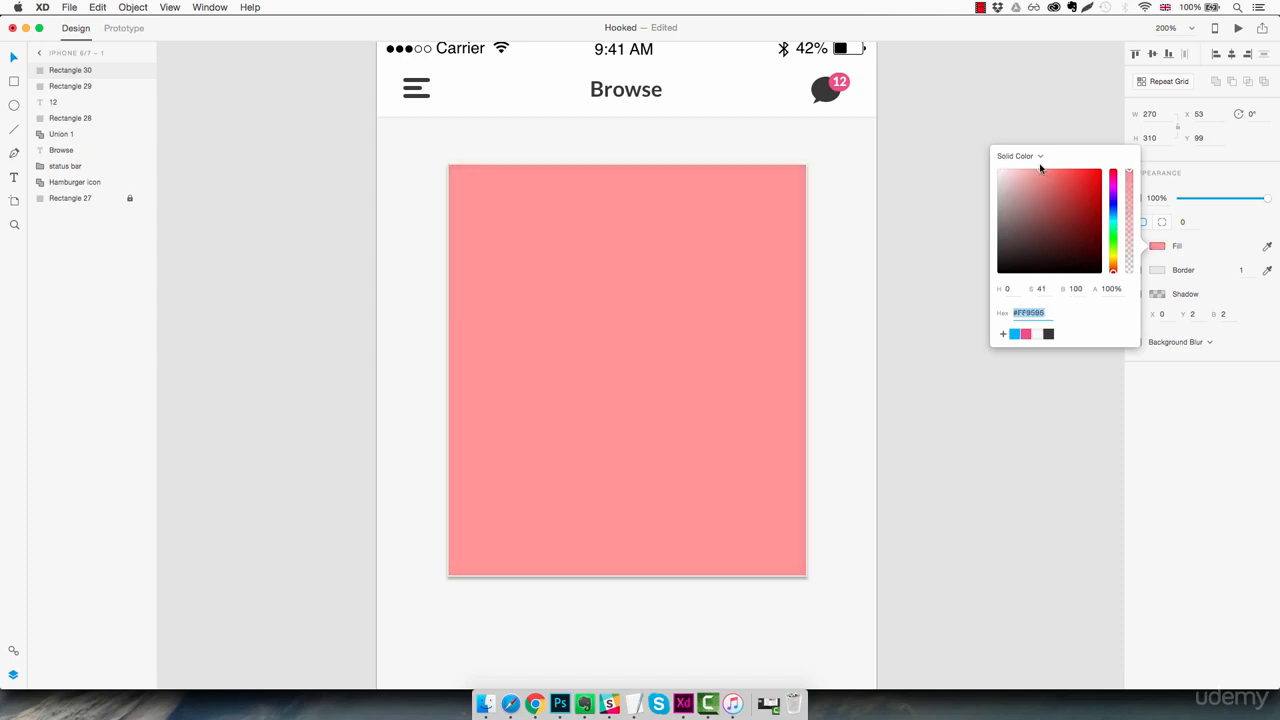
click(949, 423)
Turn off the border and the shadow on the light red rectangle
click(771, 321)
click(1137, 270)
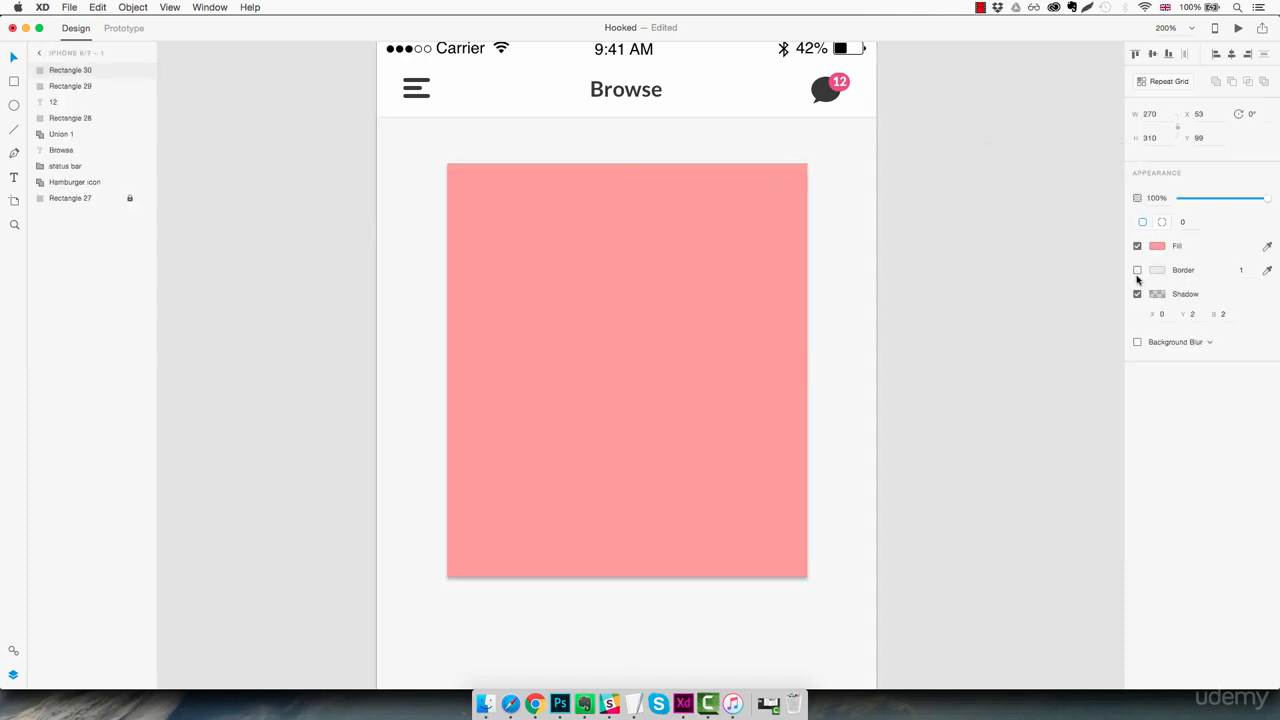
click(1137, 294)
Shrink the light red rectangle about its centre to 220 by 252 inside the white card
click(697, 311)
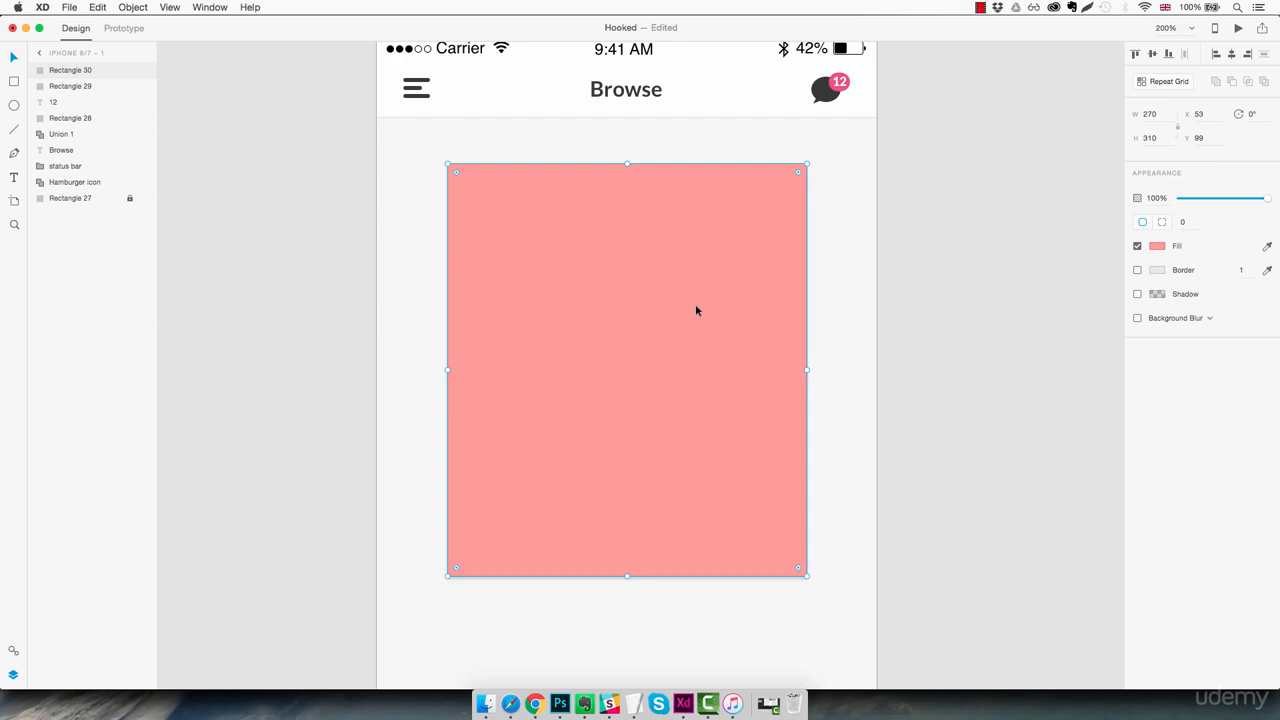
key(alt)
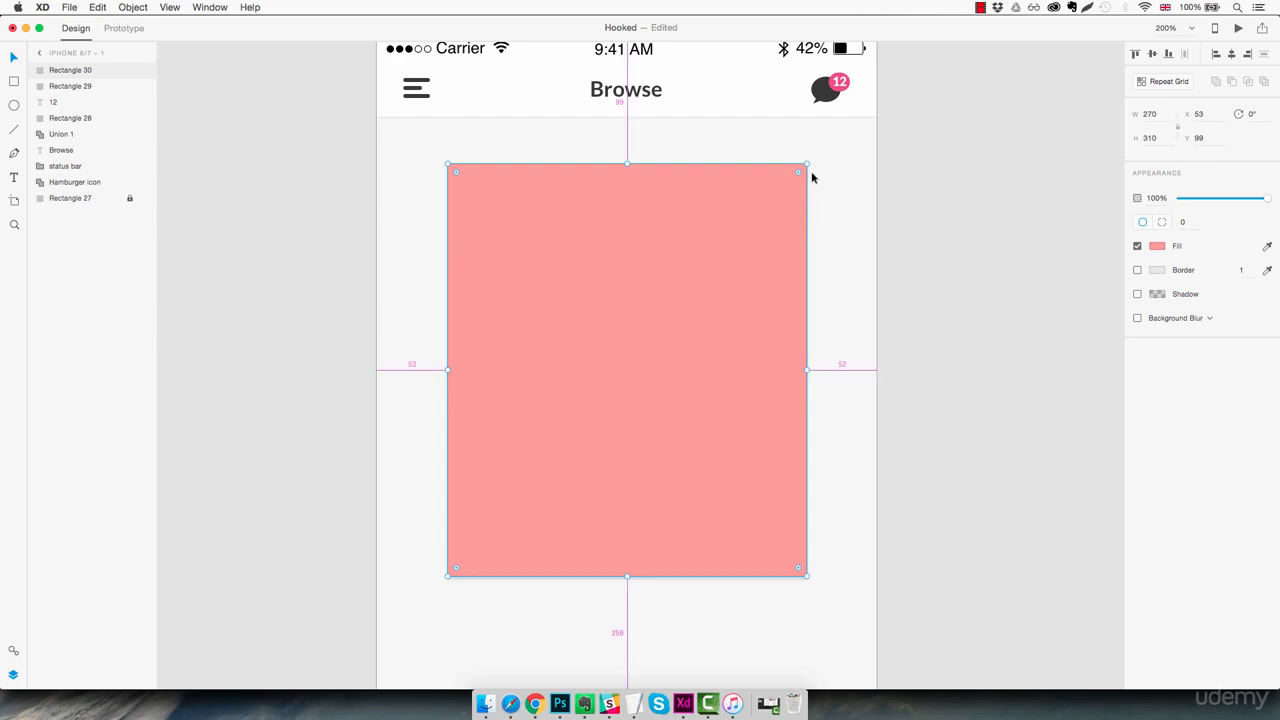
drag(807, 163, 789, 206)
click(835, 216)
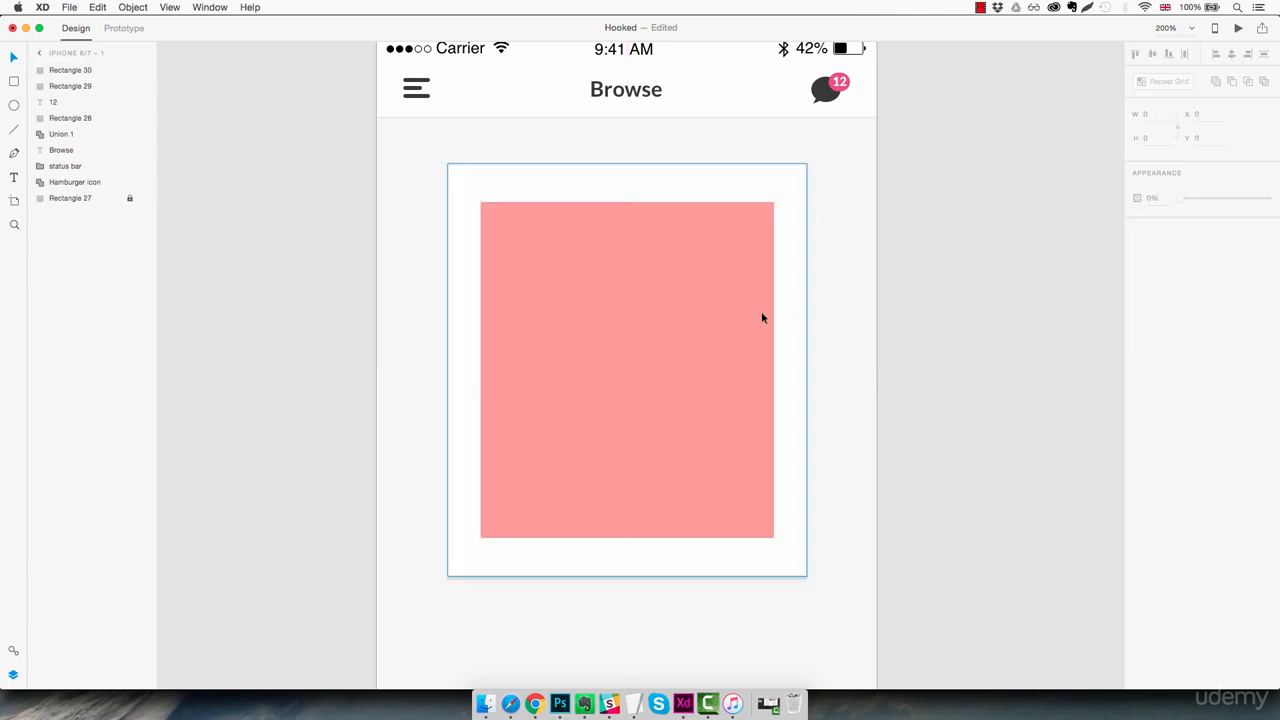
Switch to Finder, preview guy.jpg in the Assets folder and place it as the fill of the light red rectangle
click(485, 702)
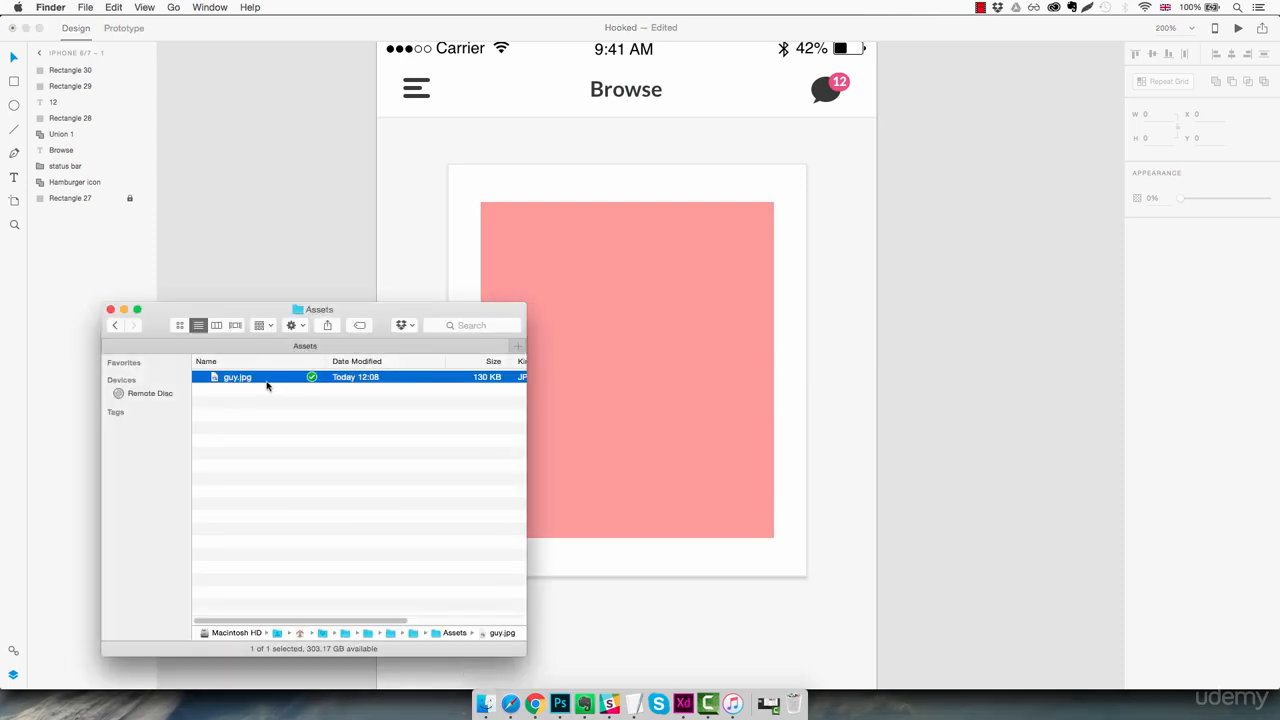
key(space)
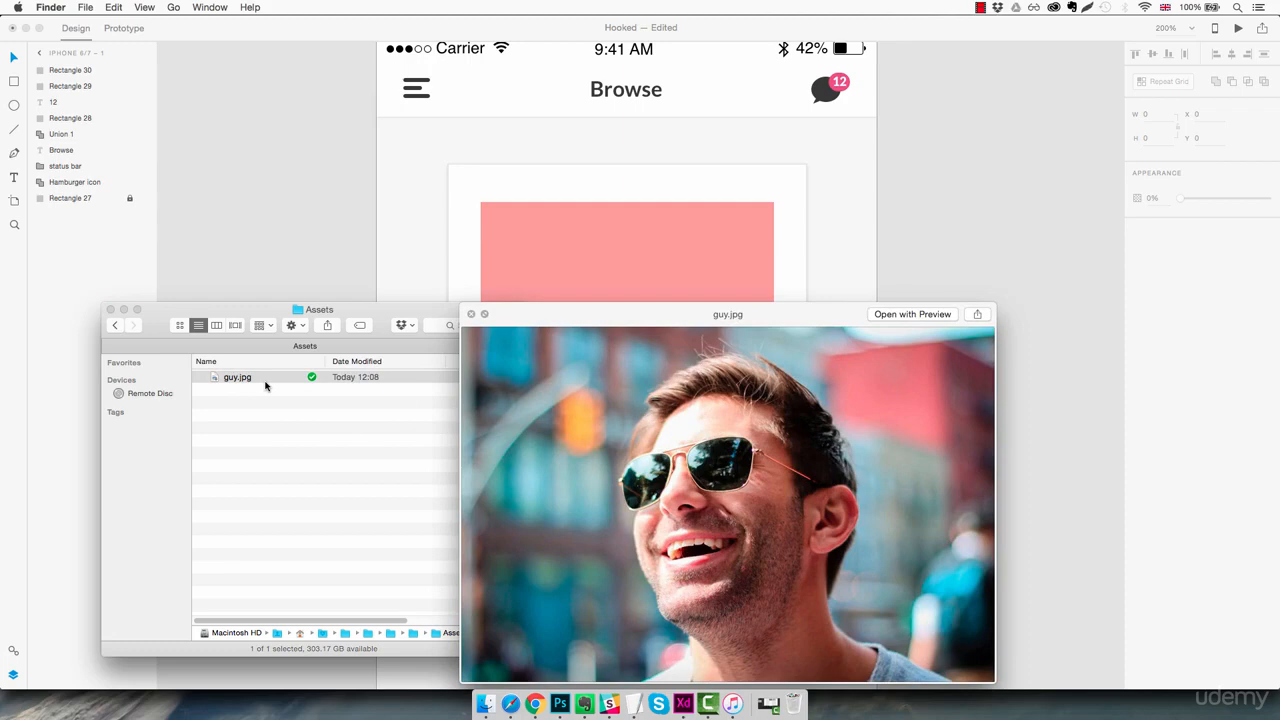
key(space)
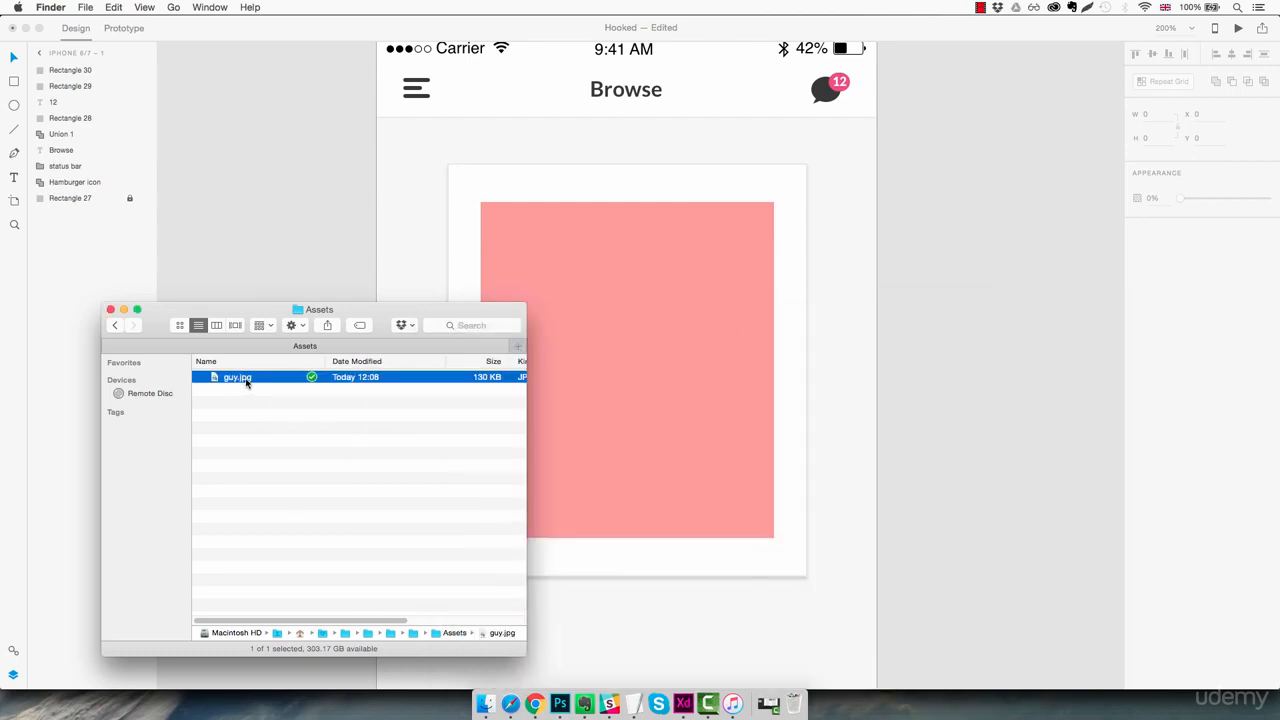
drag(245, 382, 652, 355)
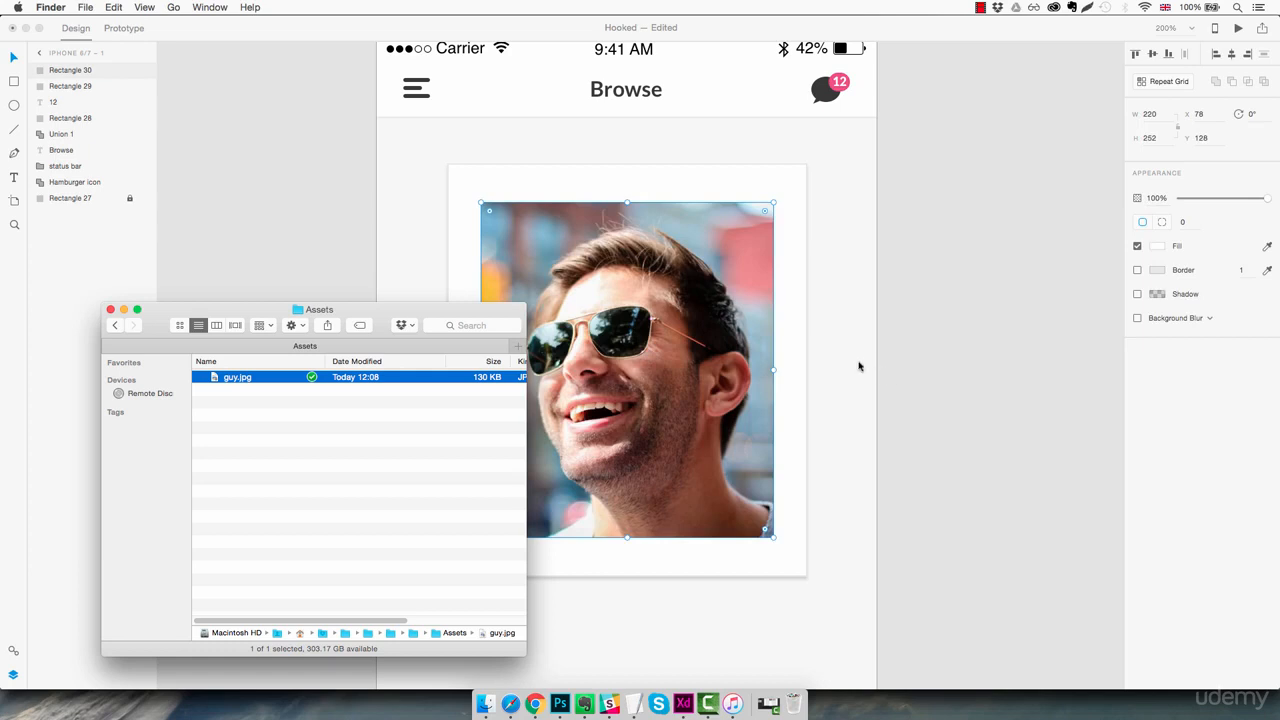
click(852, 363)
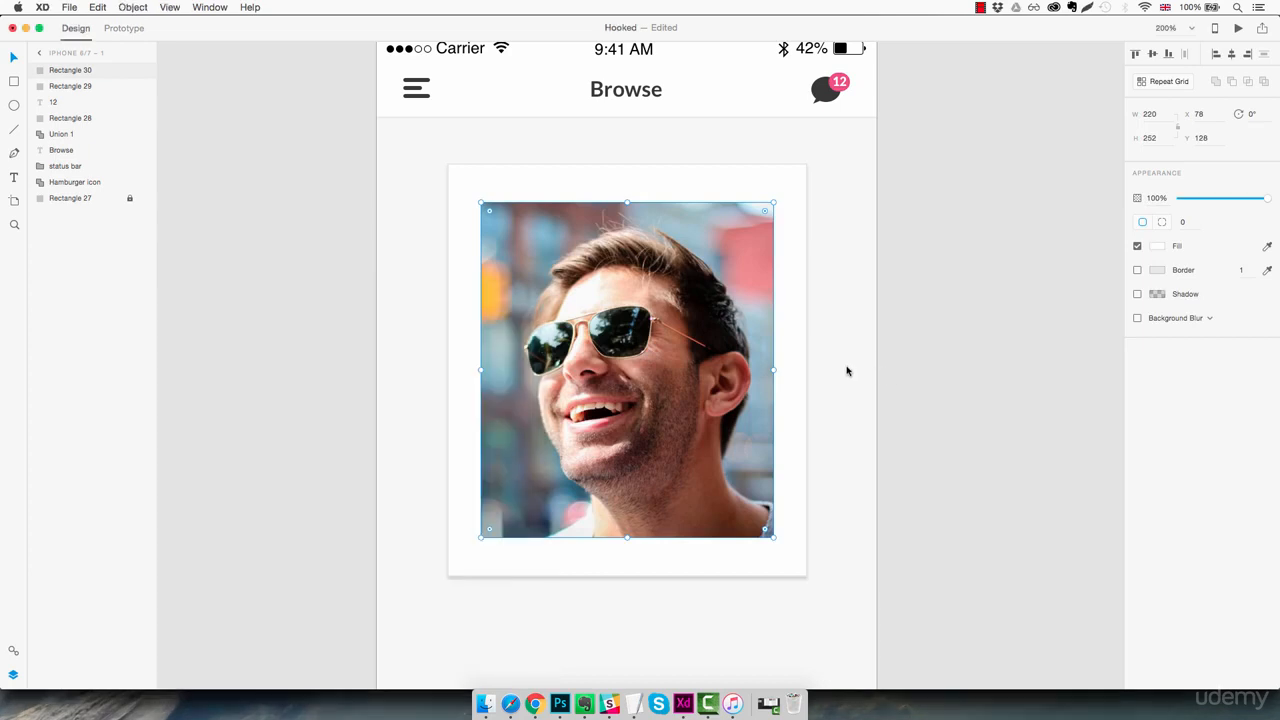
click(848, 368)
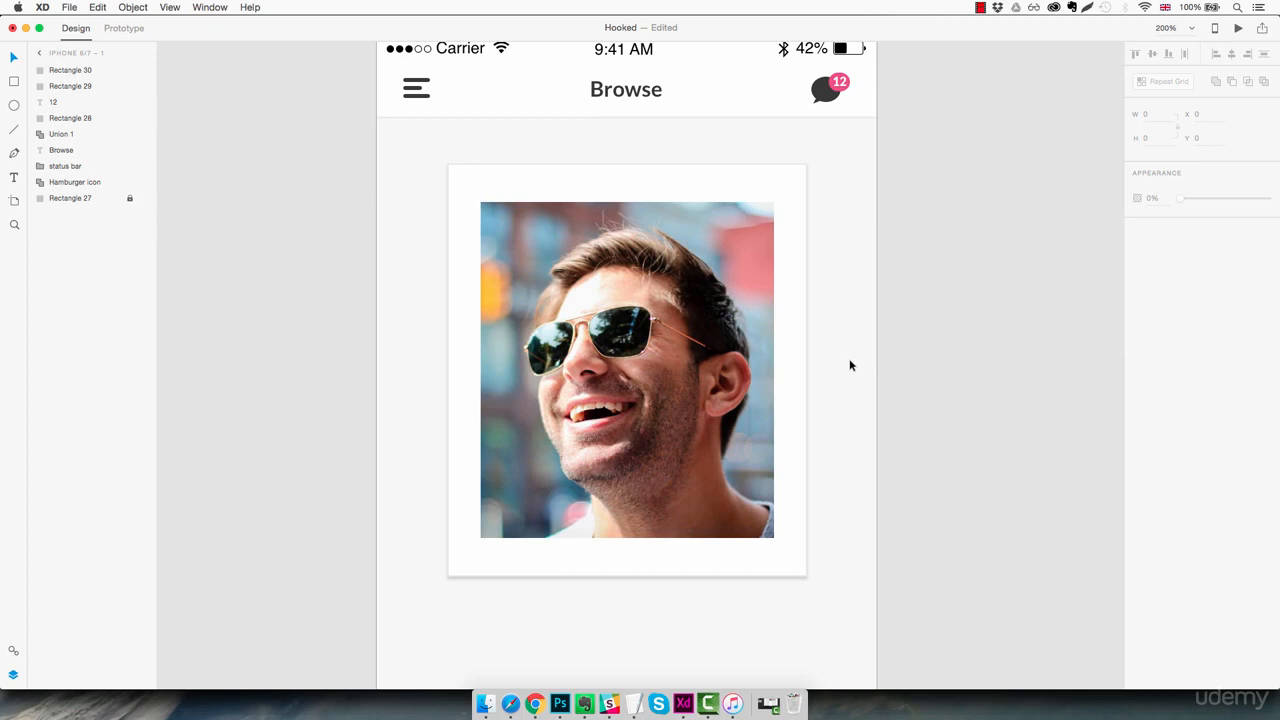
Duplicate the white card, place the copy beneath it in the layer order and rotate it 4° clockwise
click(797, 258)
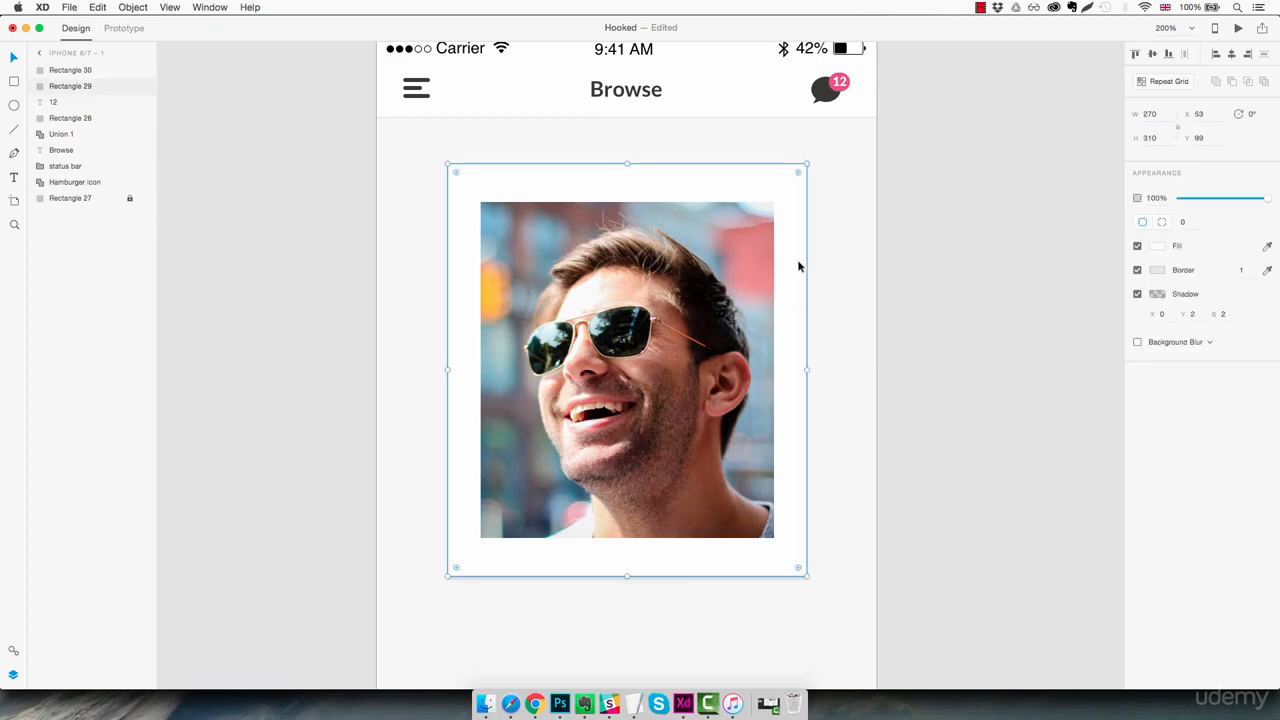
key(super+d)
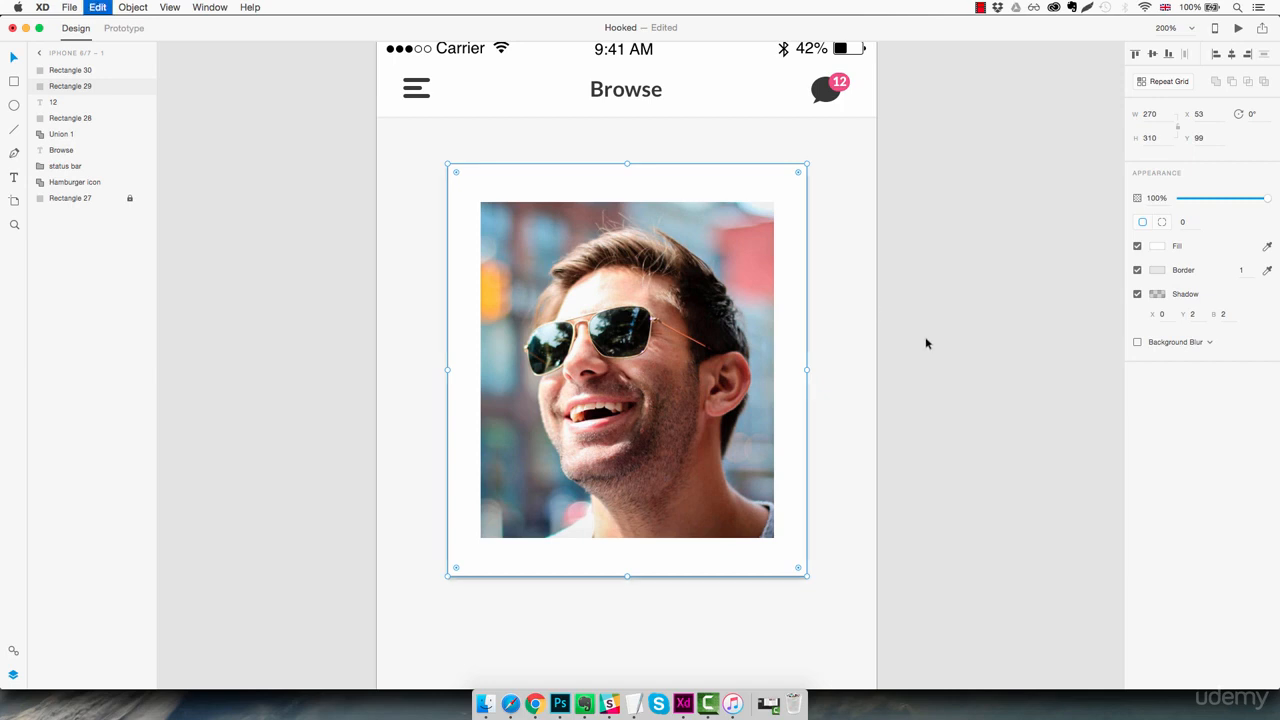
drag(100, 91, 95, 112)
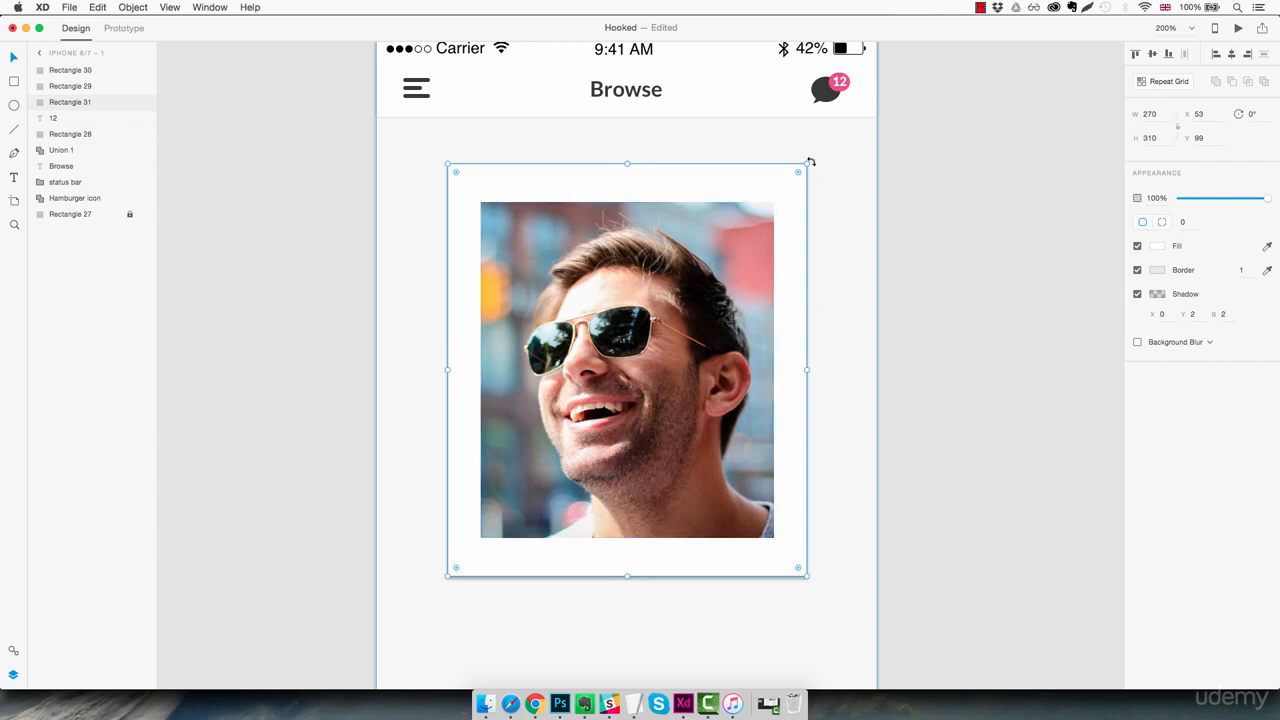
drag(810, 161, 822, 174)
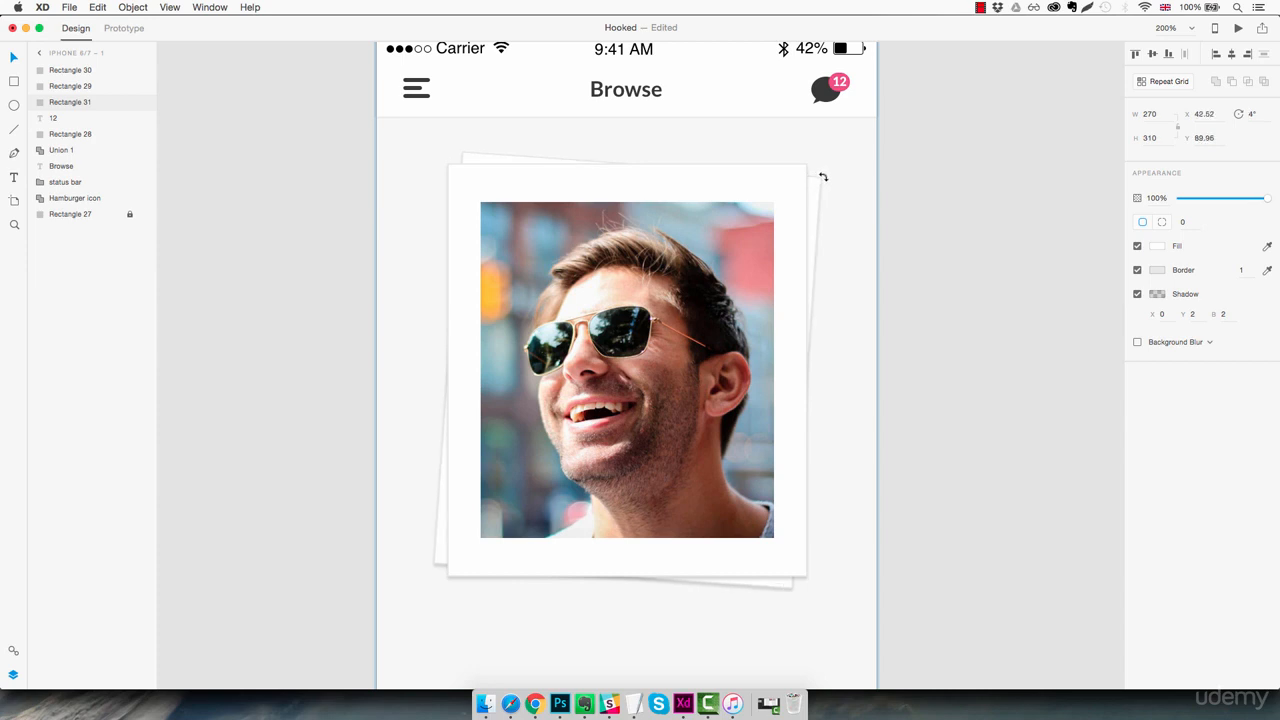
drag(822, 176, 822, 177)
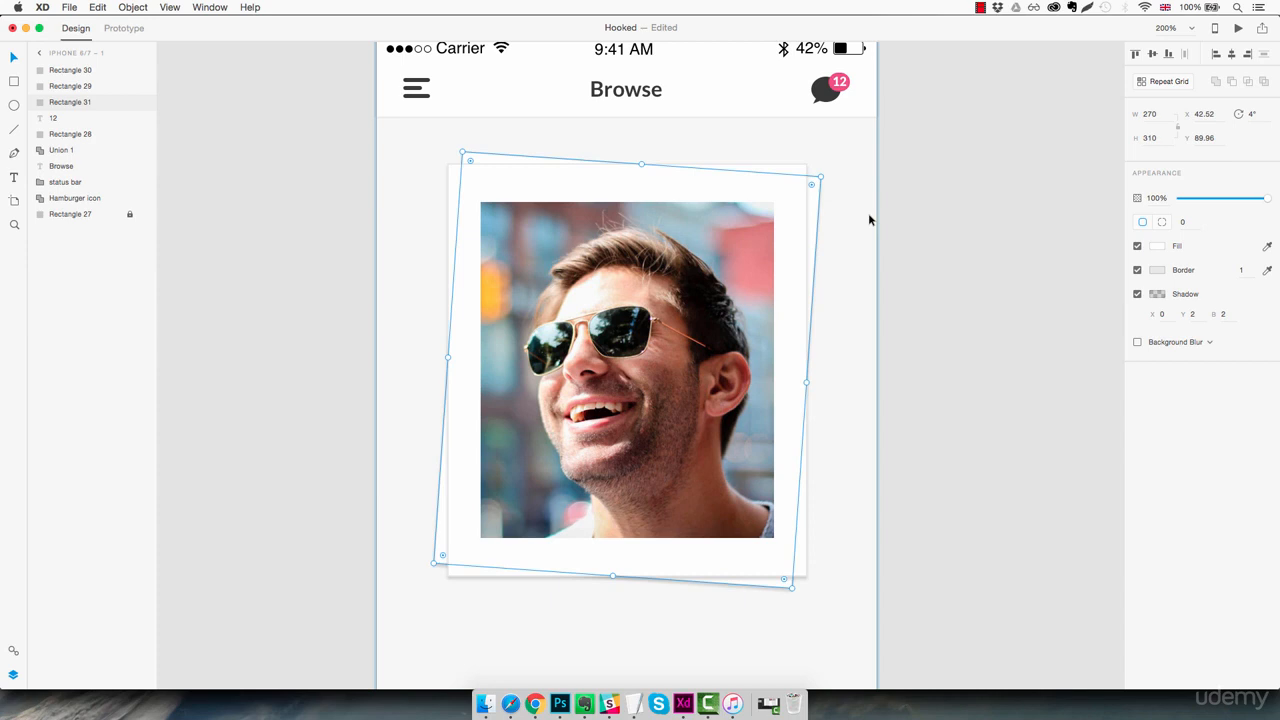
Duplicate the tilted card, place the copy beneath it and rotate it the opposite way to 356°
key(super+d)
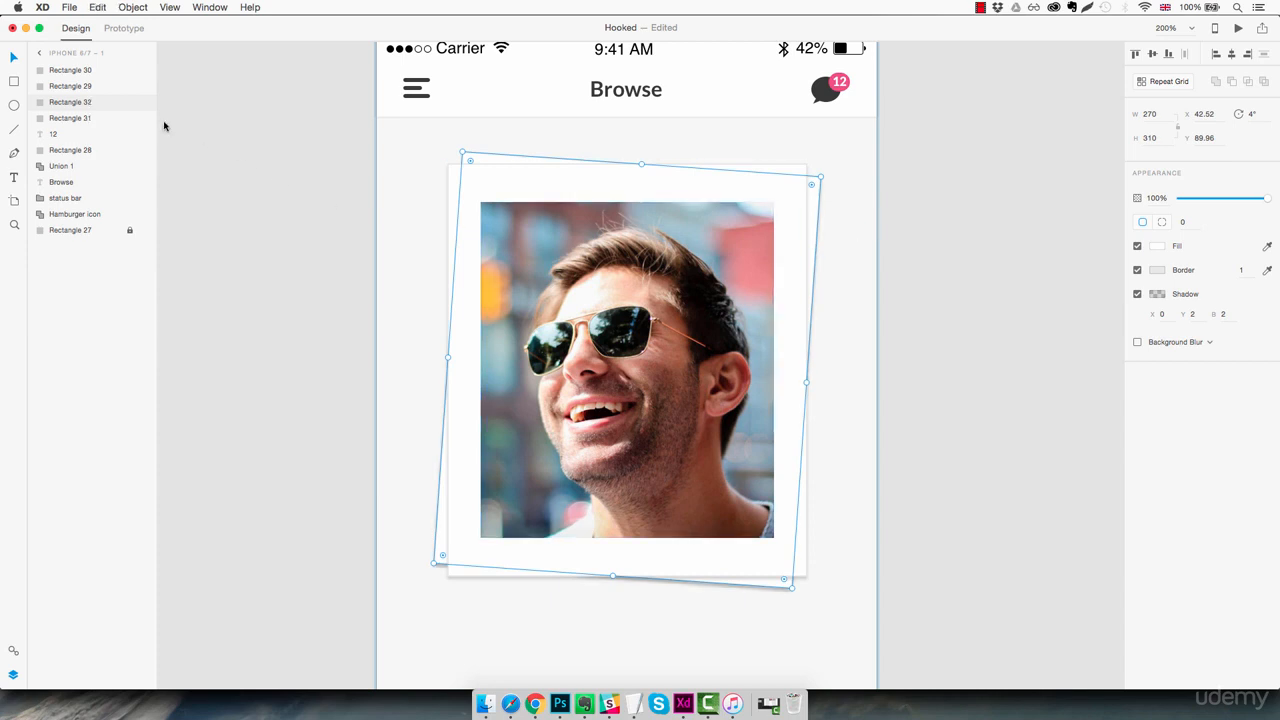
drag(98, 105, 97, 126)
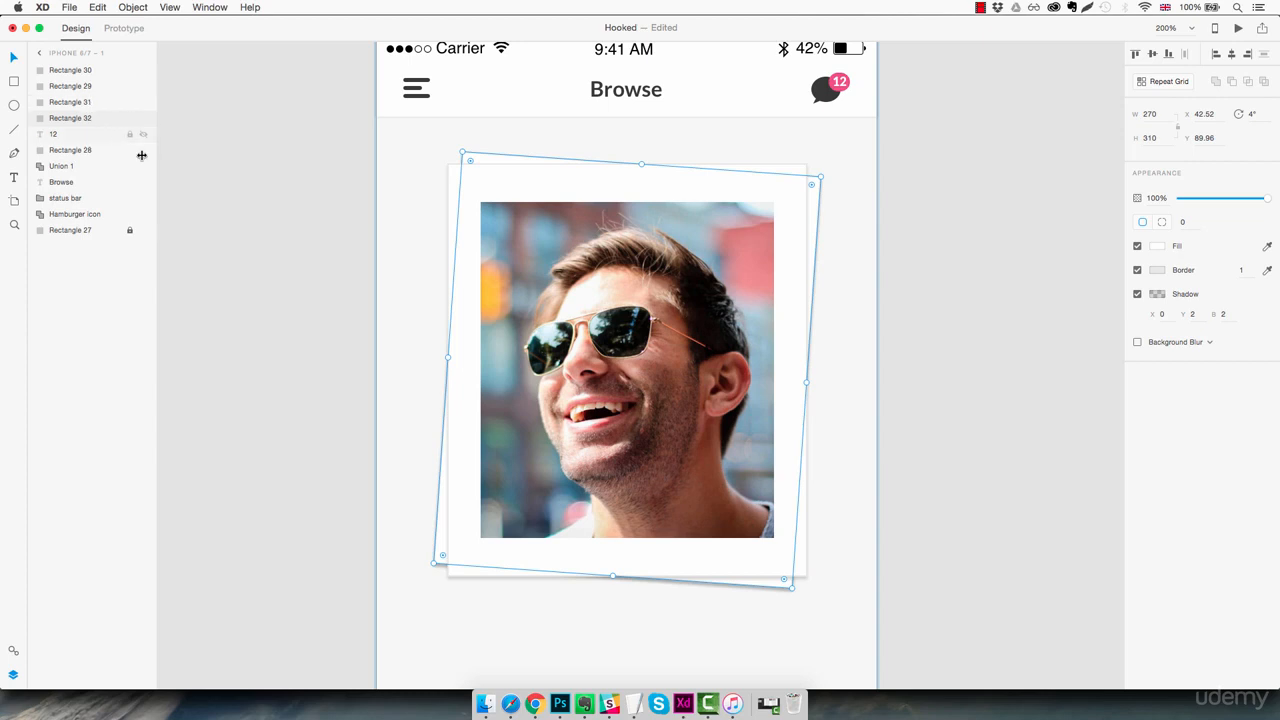
drag(824, 175, 806, 151)
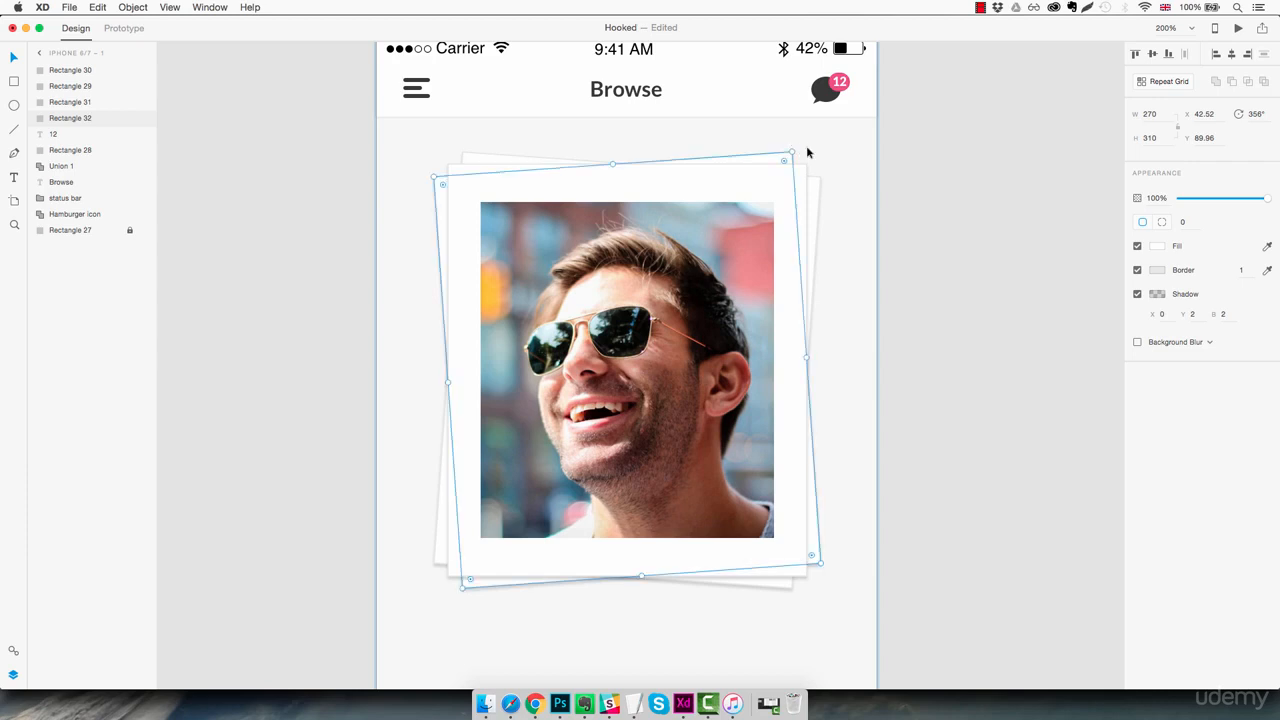
click(857, 189)
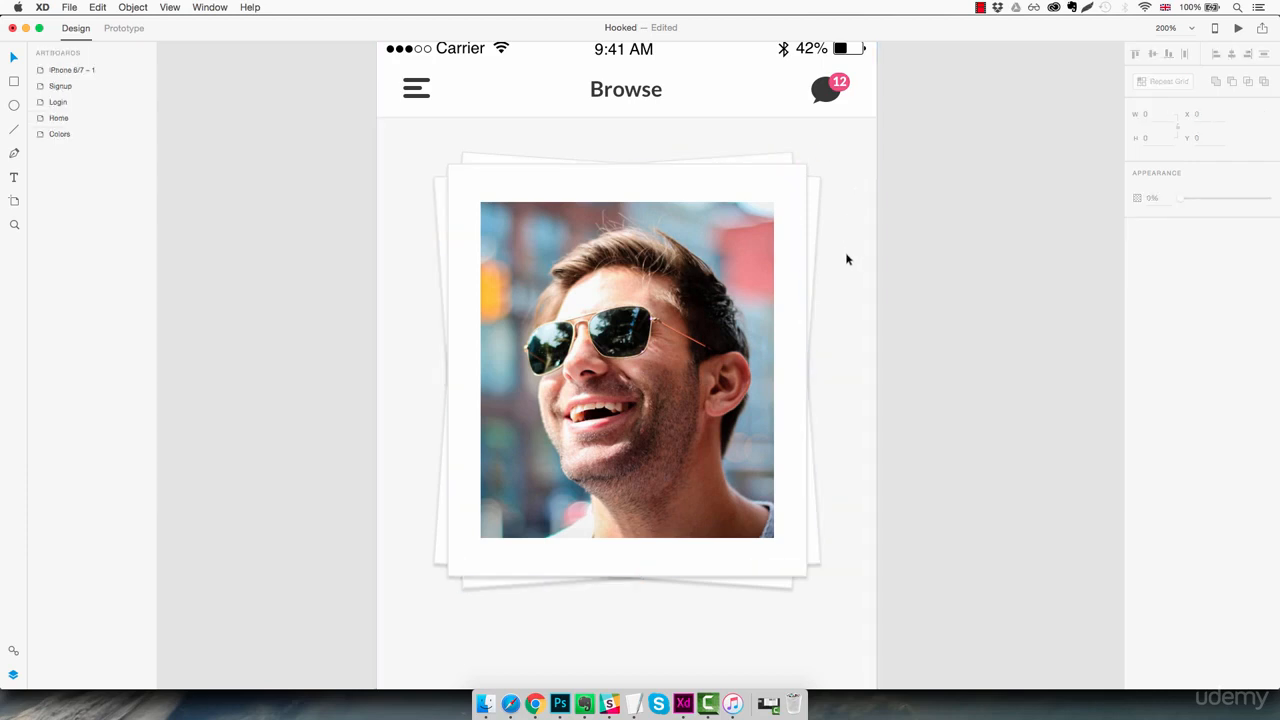
Rename the iPhone 6/7 – 1 artboard as Browse
key(super+1)
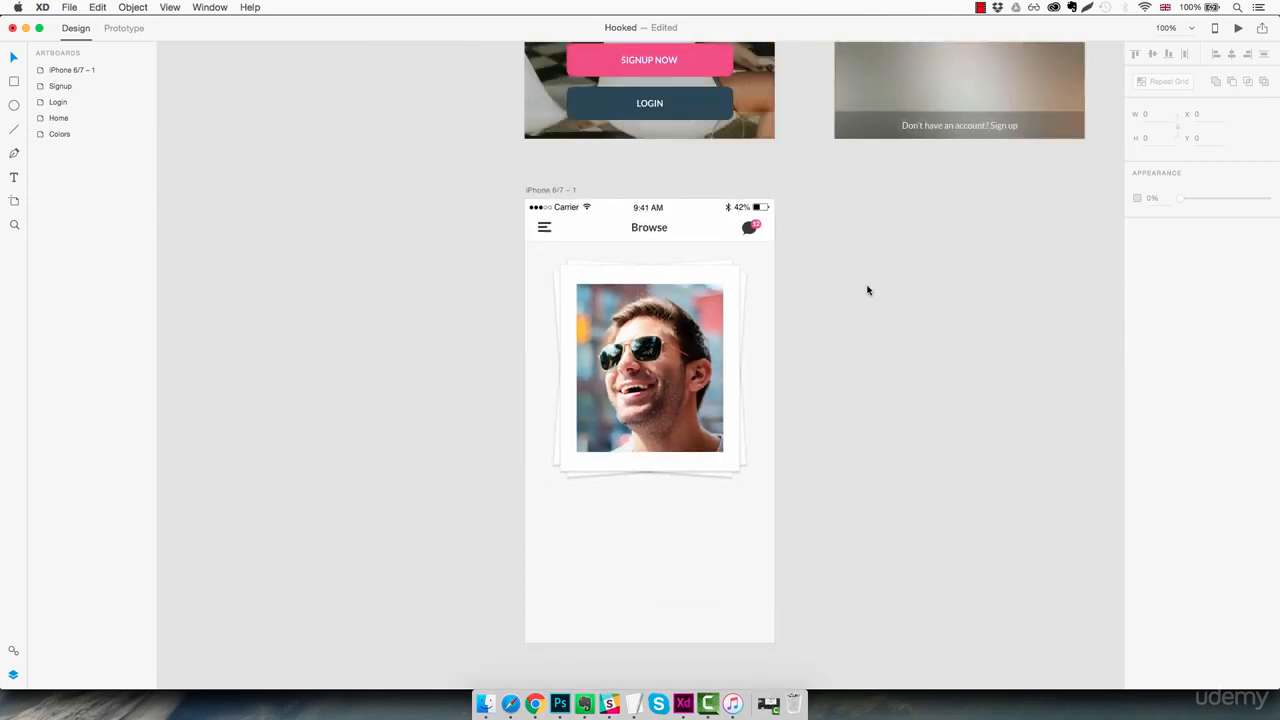
double_click(78, 70)
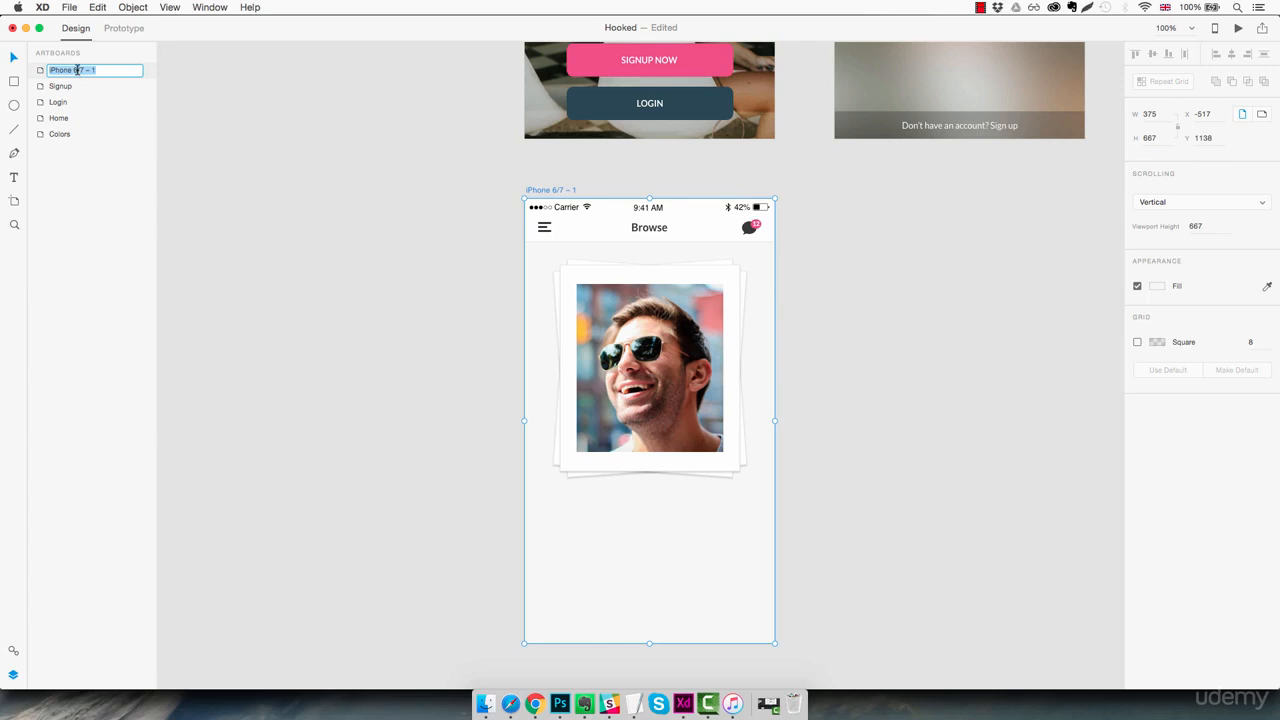
text(Browse)
key(Return)
Group the hamburger icon, Browse title and chat icon with its badge, and name the group Header
click(686, 224)
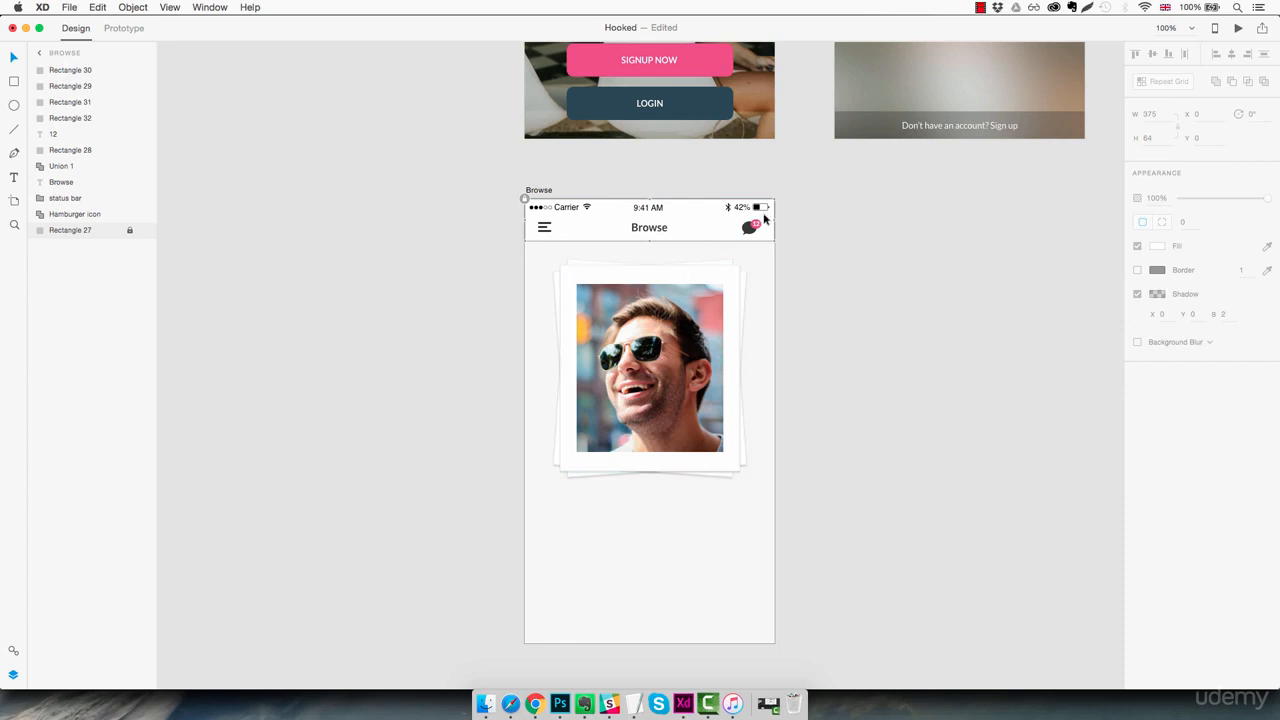
drag(766, 208, 538, 233)
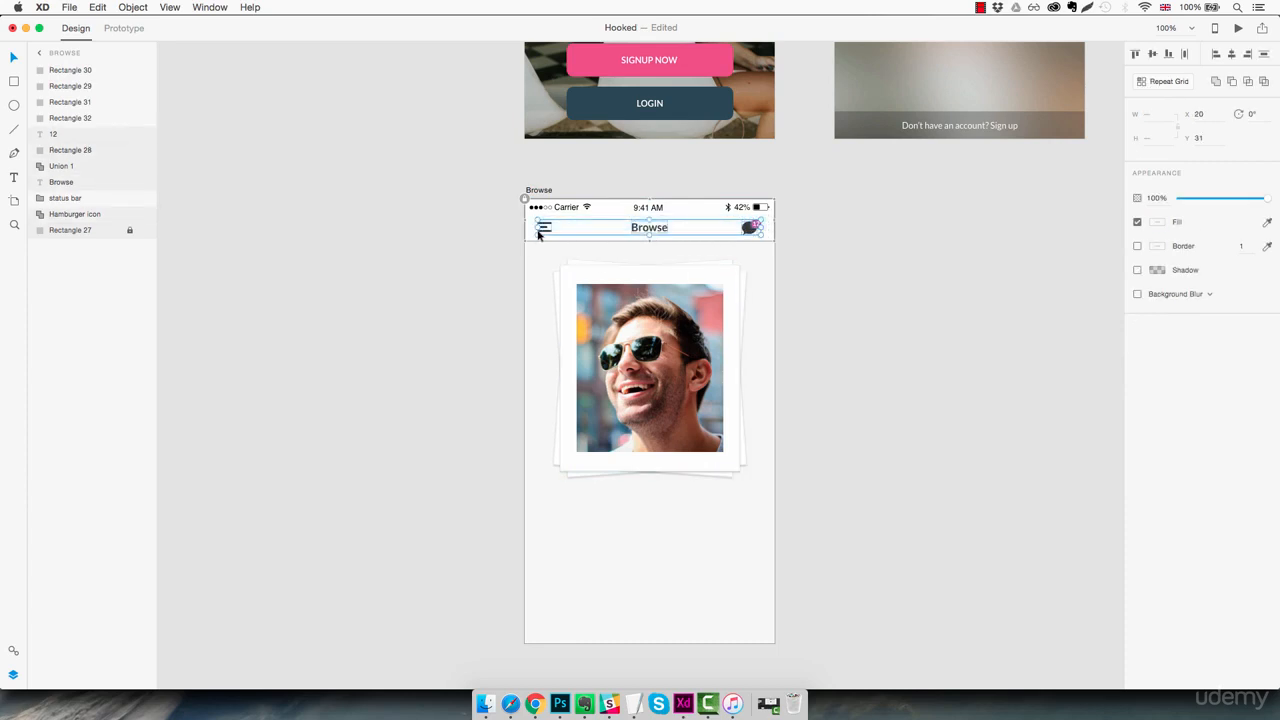
key(super+g)
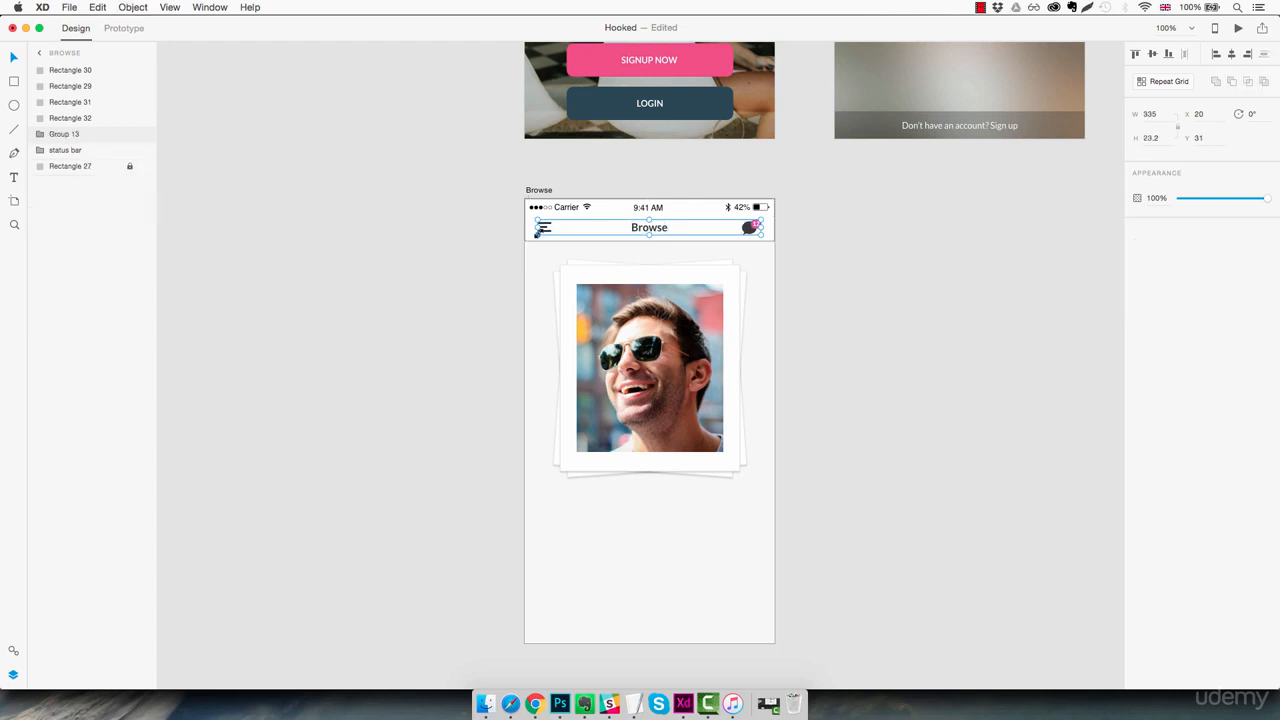
double_click(64, 134)
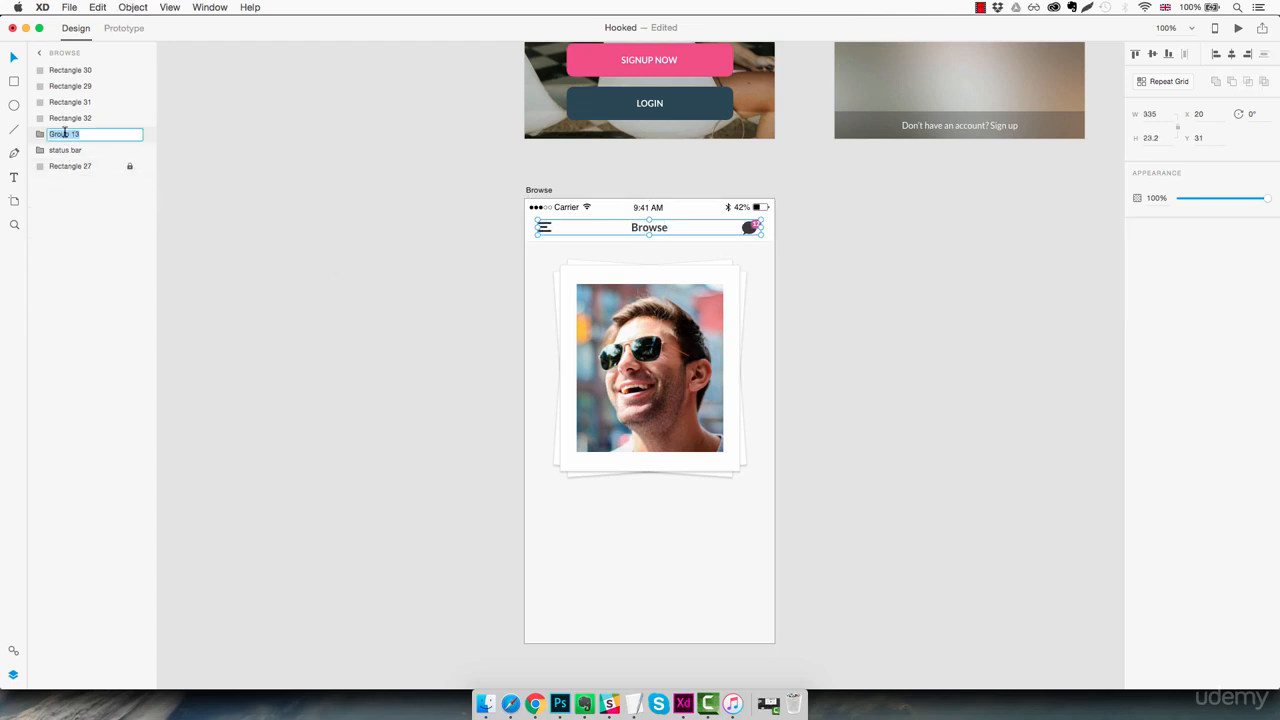
text(Header)
key(Return)
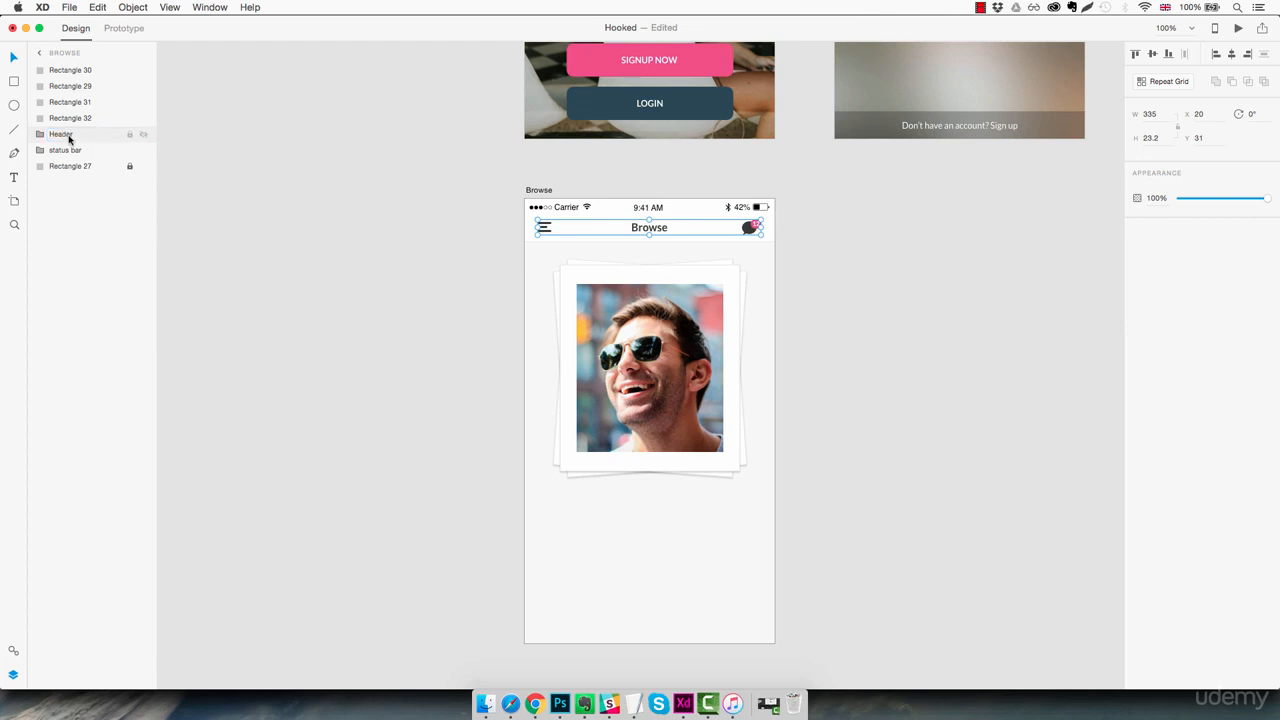
Reorder the artboard's layers so the status bar is topmost, with the Header group directly beneath it
drag(72, 151, 86, 69)
drag(66, 152, 73, 82)
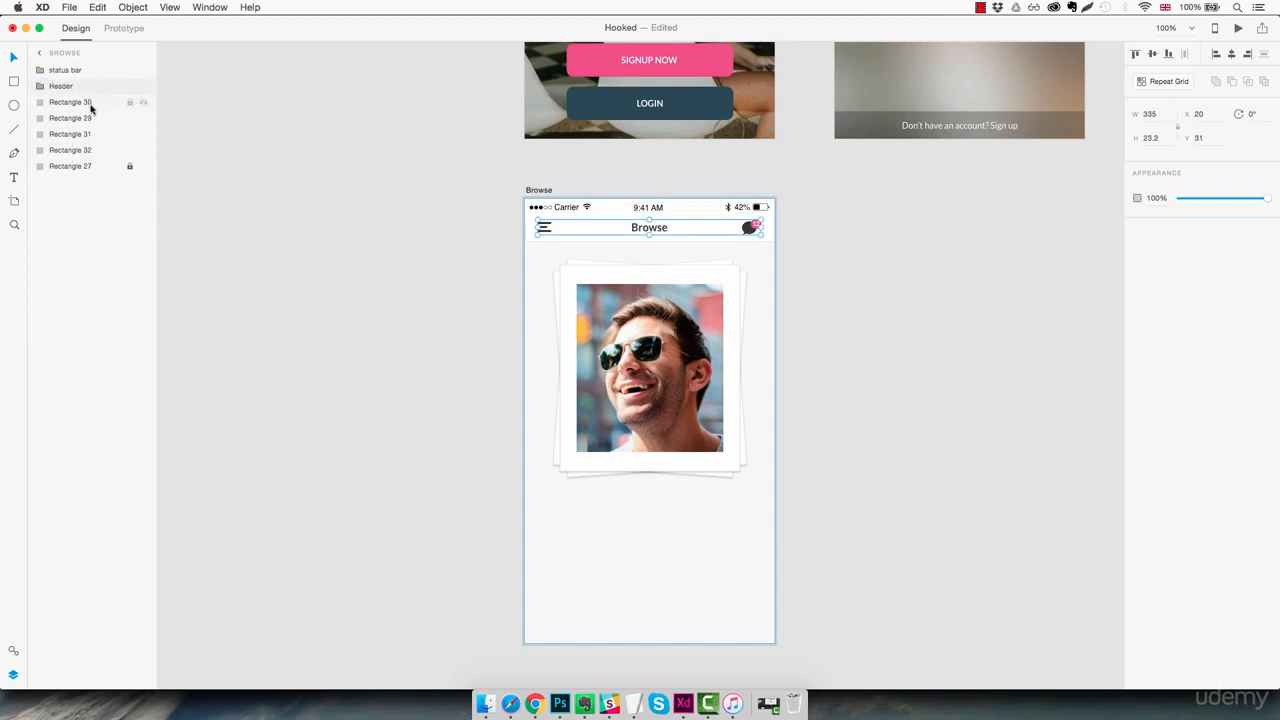
click(90, 108)
click(82, 168)
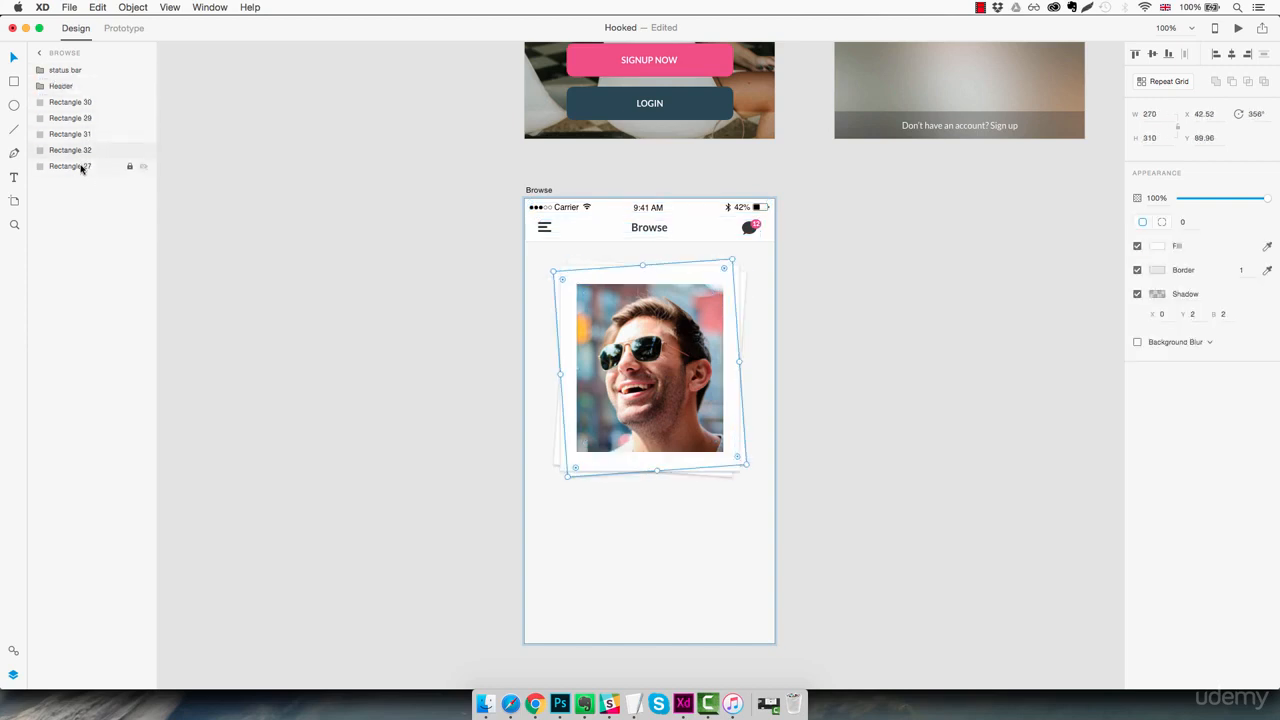
click(82, 168)
click(619, 507)
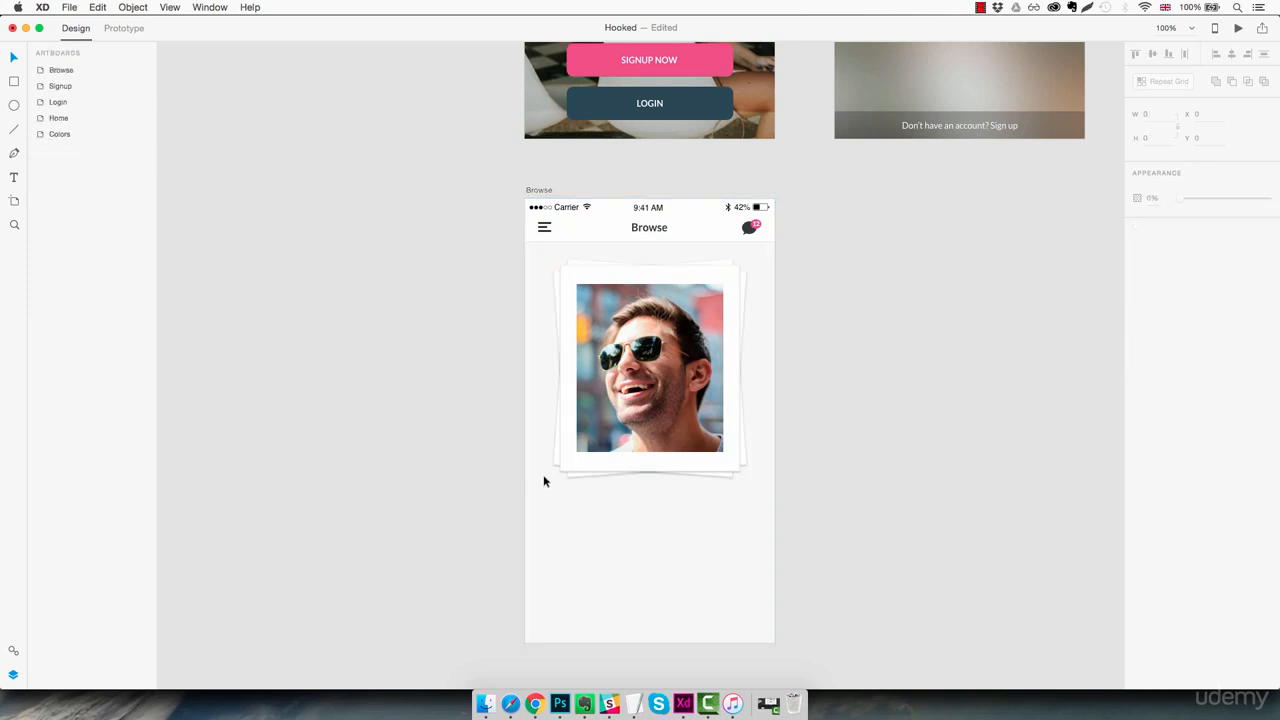
Group the photo with its three white card rectangles and name the group Photo frame
click(577, 353)
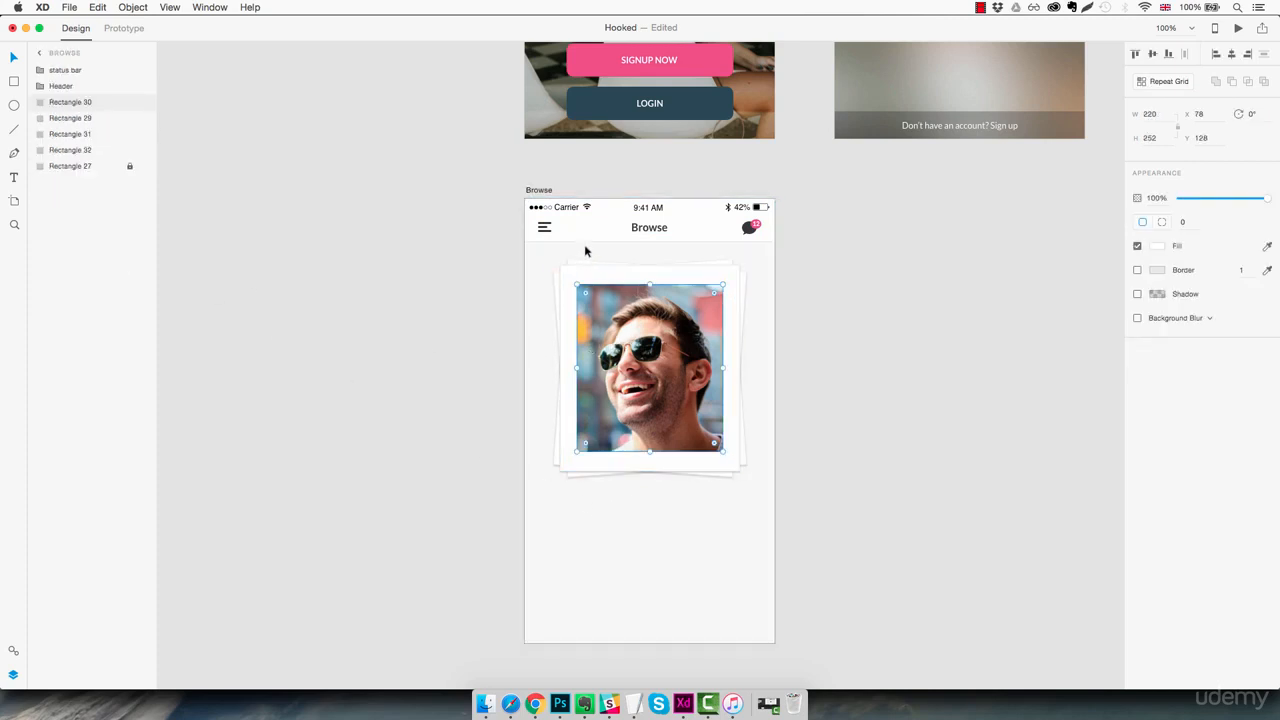
drag(555, 249, 756, 475)
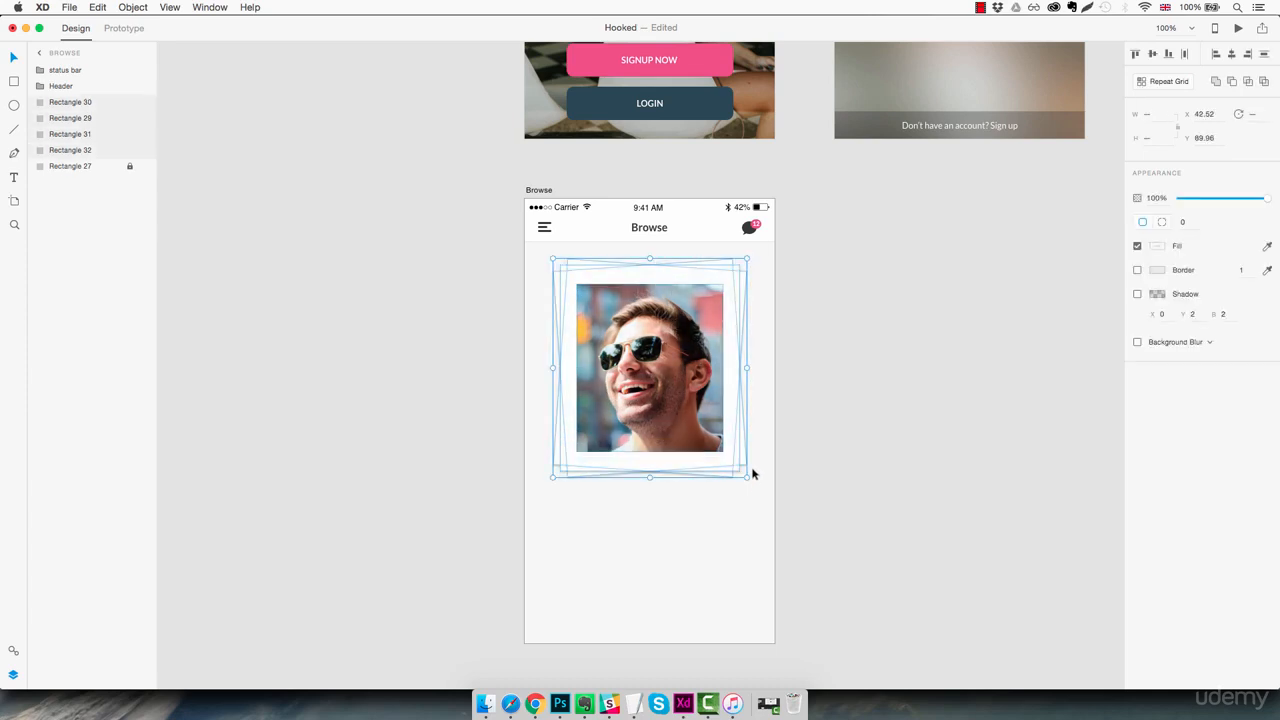
key(super+g)
double_click(63, 103)
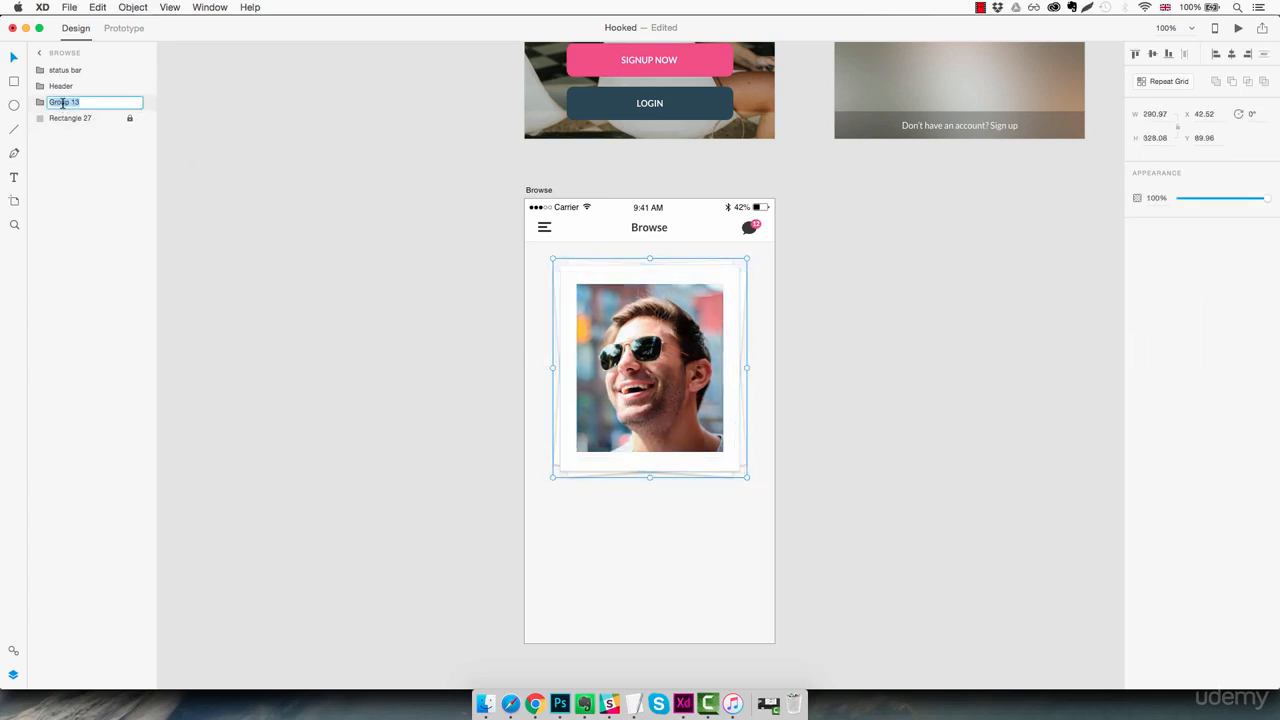
text(Photo frame)
key(Return)
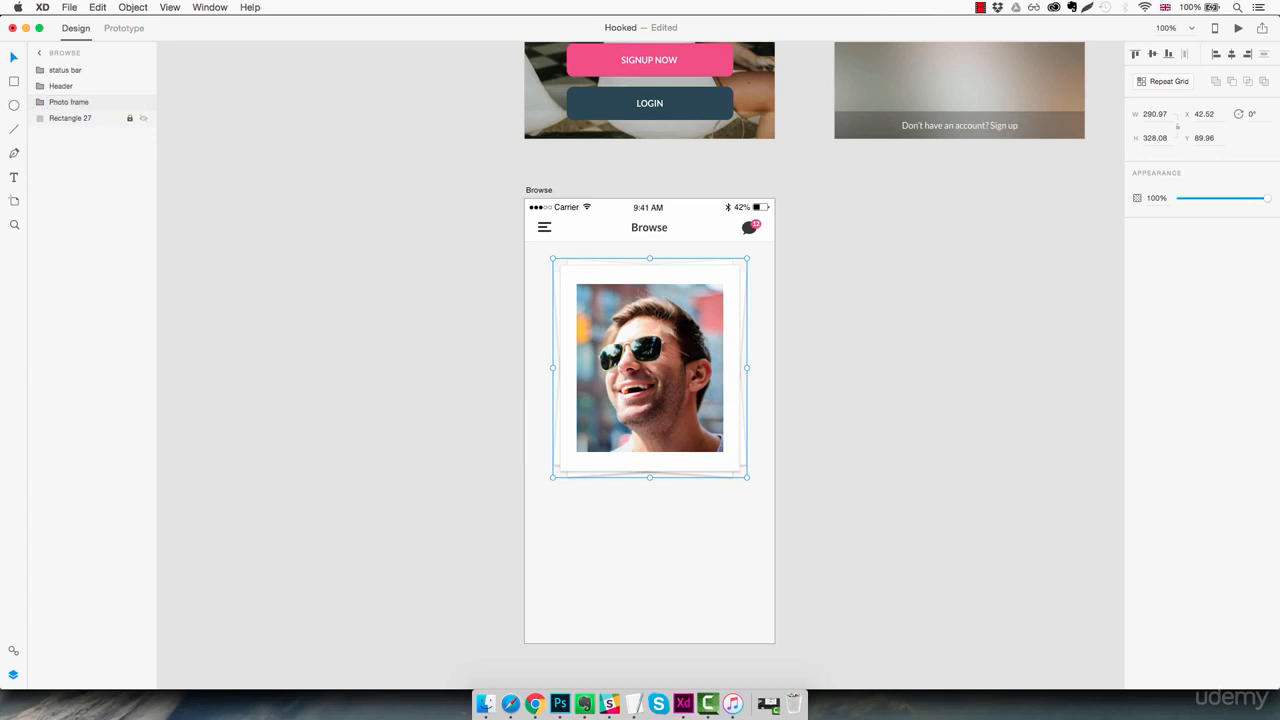
scroll(668, 402, right, 1)
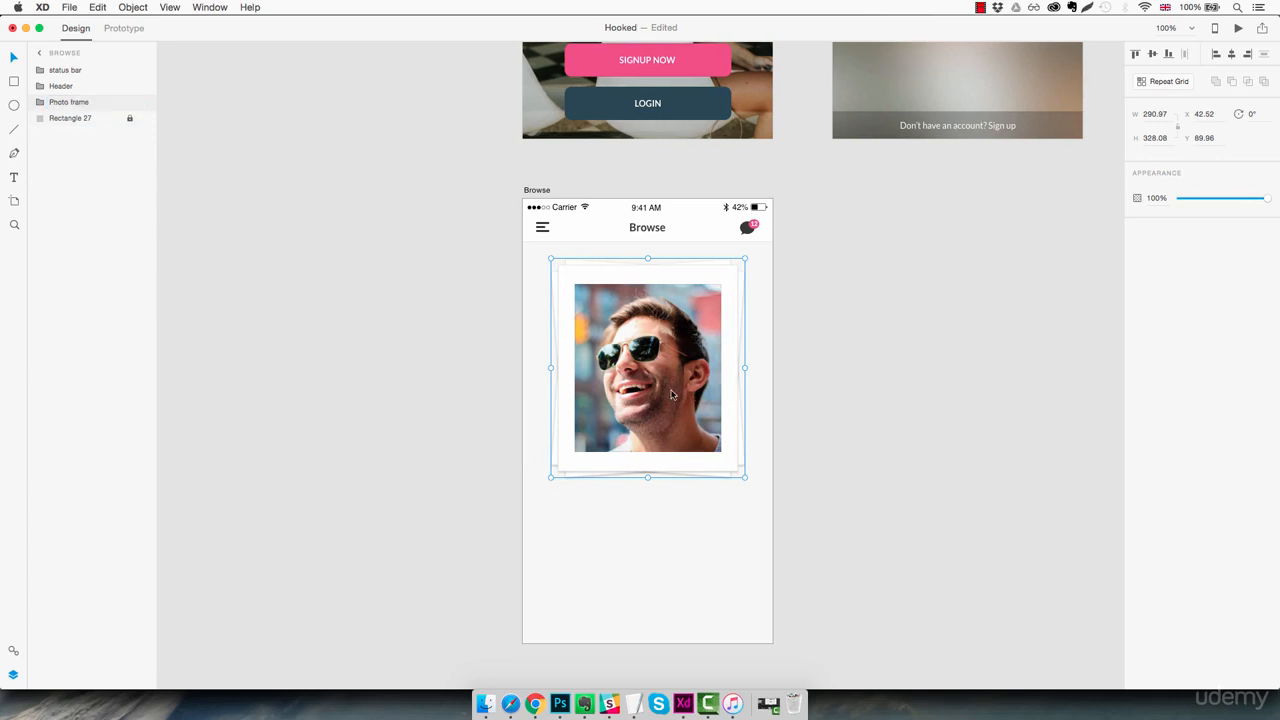
click(810, 481)
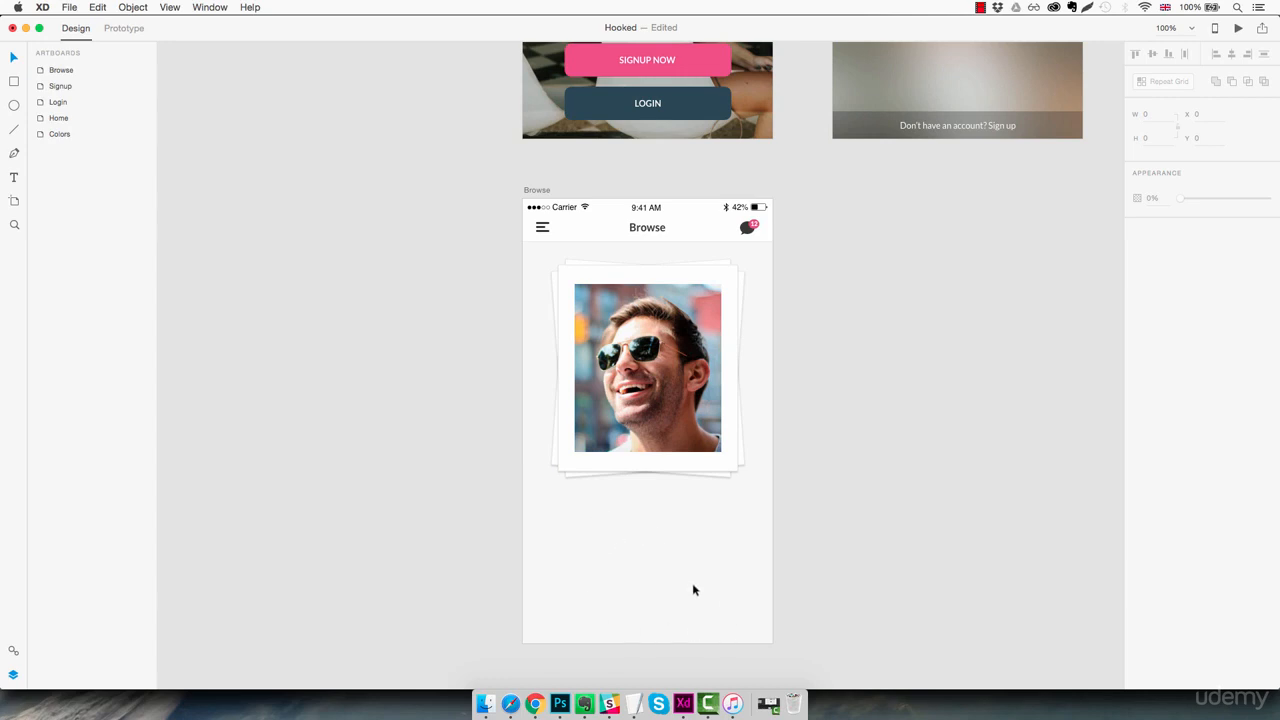
Draw a rectangle about 387 by 193 across the lower part of the Browse artboard, slightly overlapping its side and bottom edges
key(r)
drag(520, 520, 684, 603)
drag(767, 634, 779, 650)
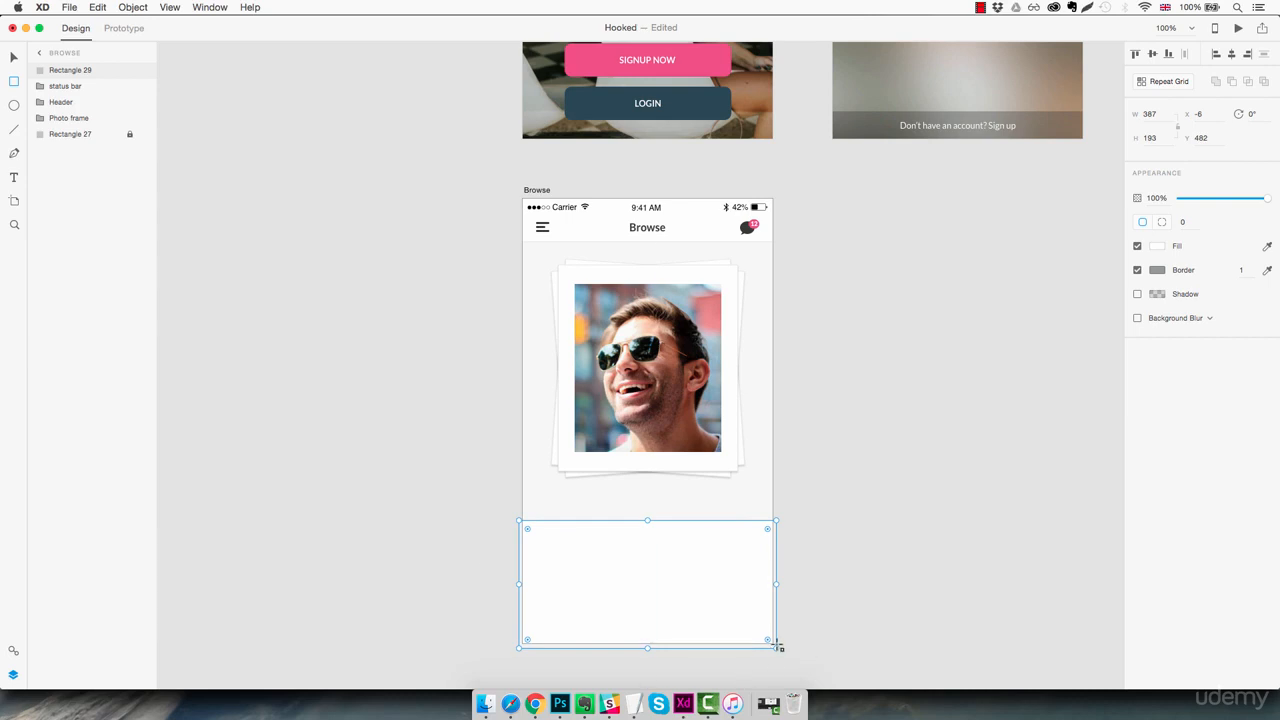
Change the border colour of the lower rectangle to light grey #E0E0E0
click(1160, 272)
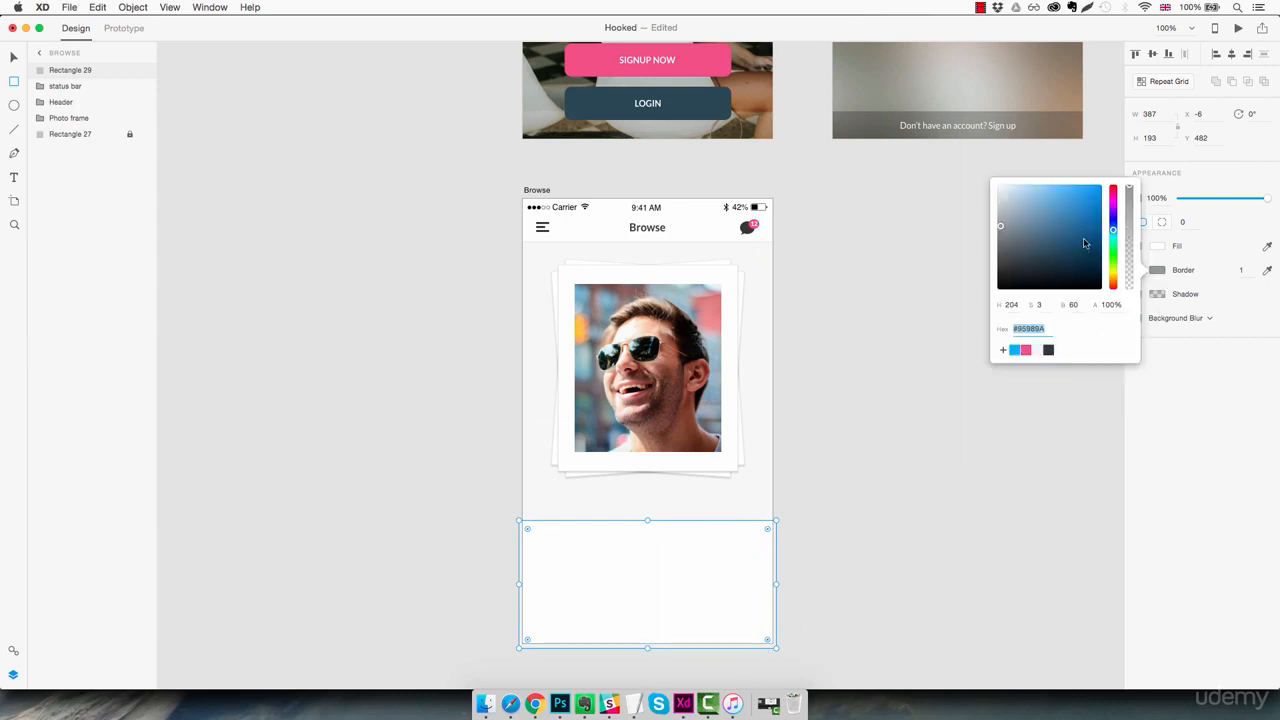
drag(1000, 226, 978, 199)
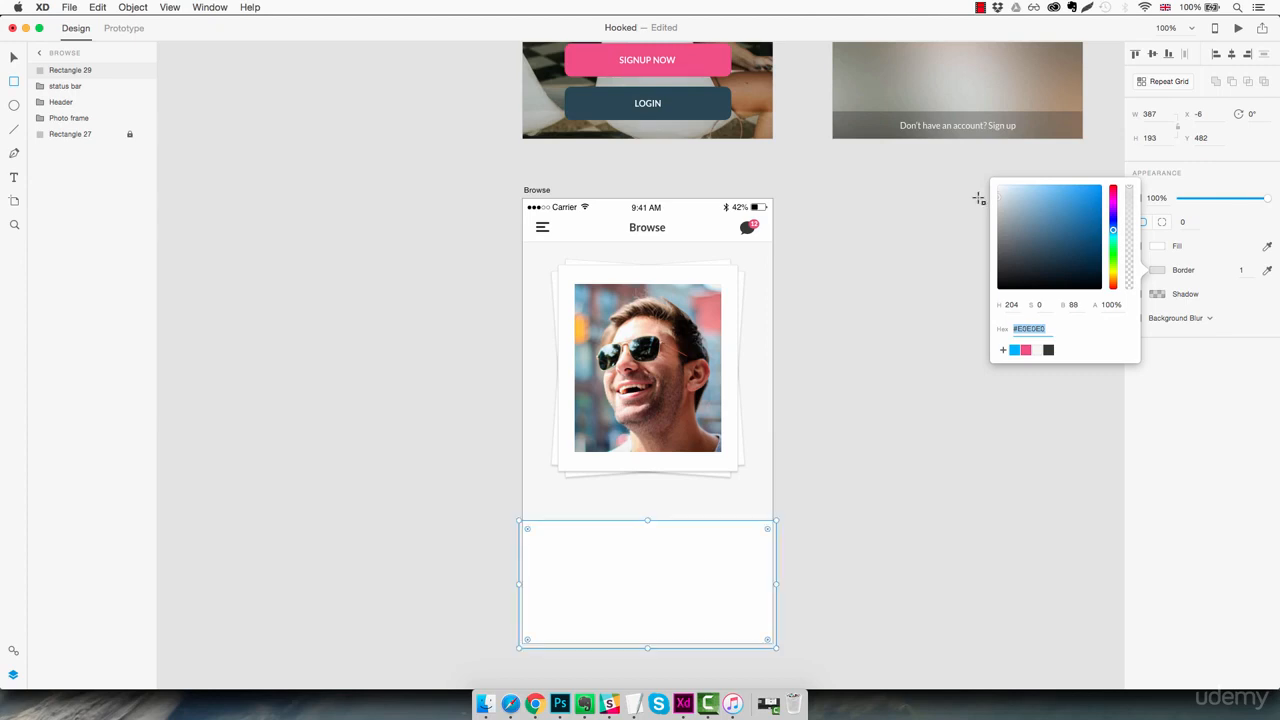
click(843, 546)
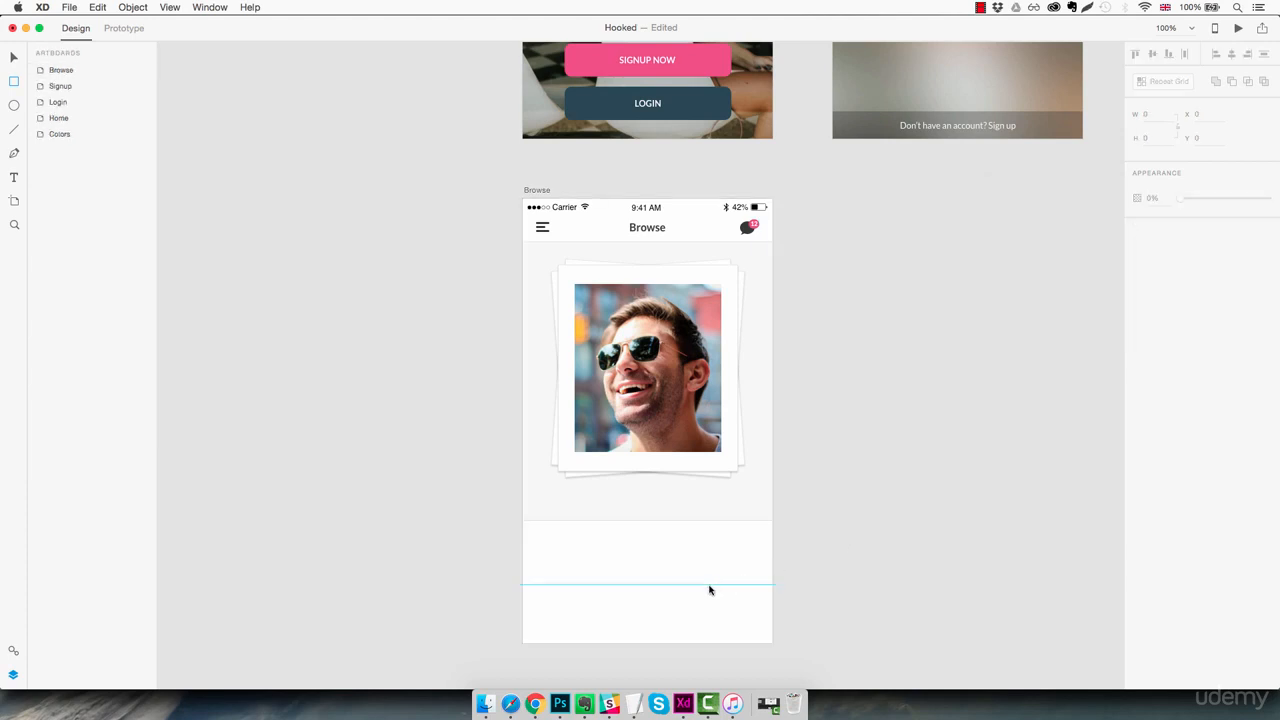
Draw a vertical line about 79 long on the artboard's centre axis, crossing the top edge of the lower rectangle
key(z)
click(654, 569)
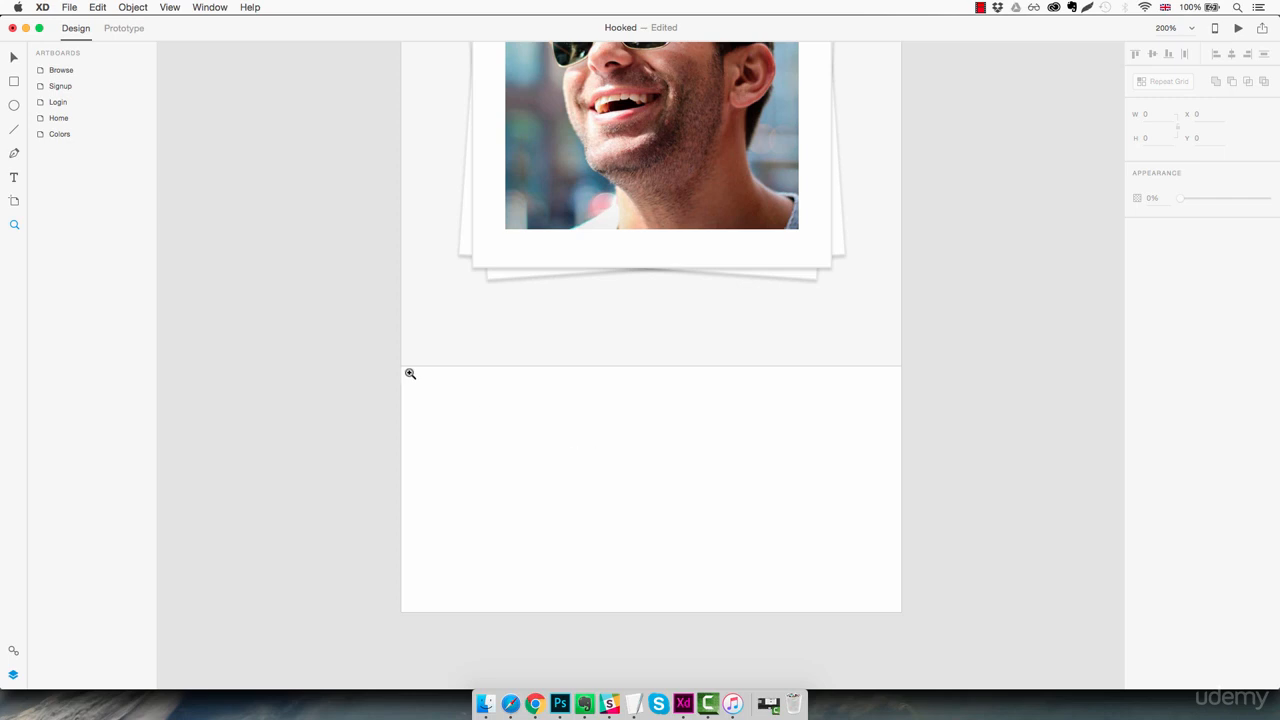
click(14, 129)
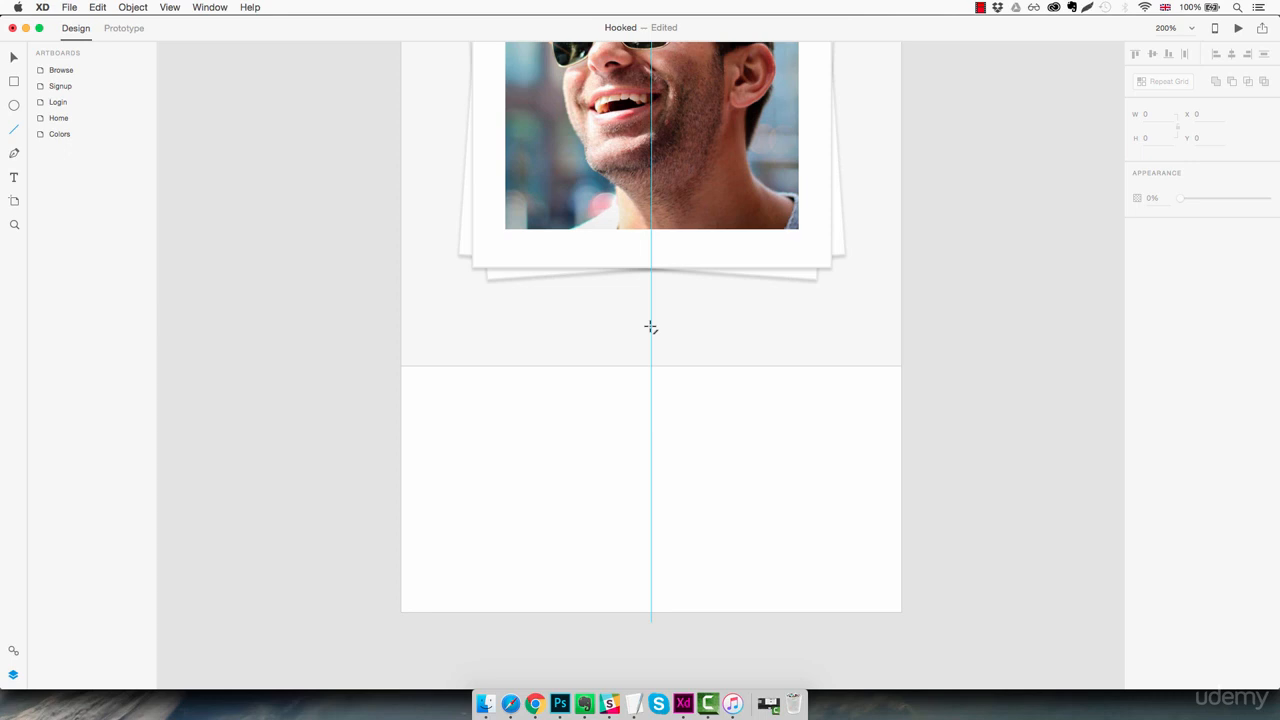
drag(651, 328, 673, 432)
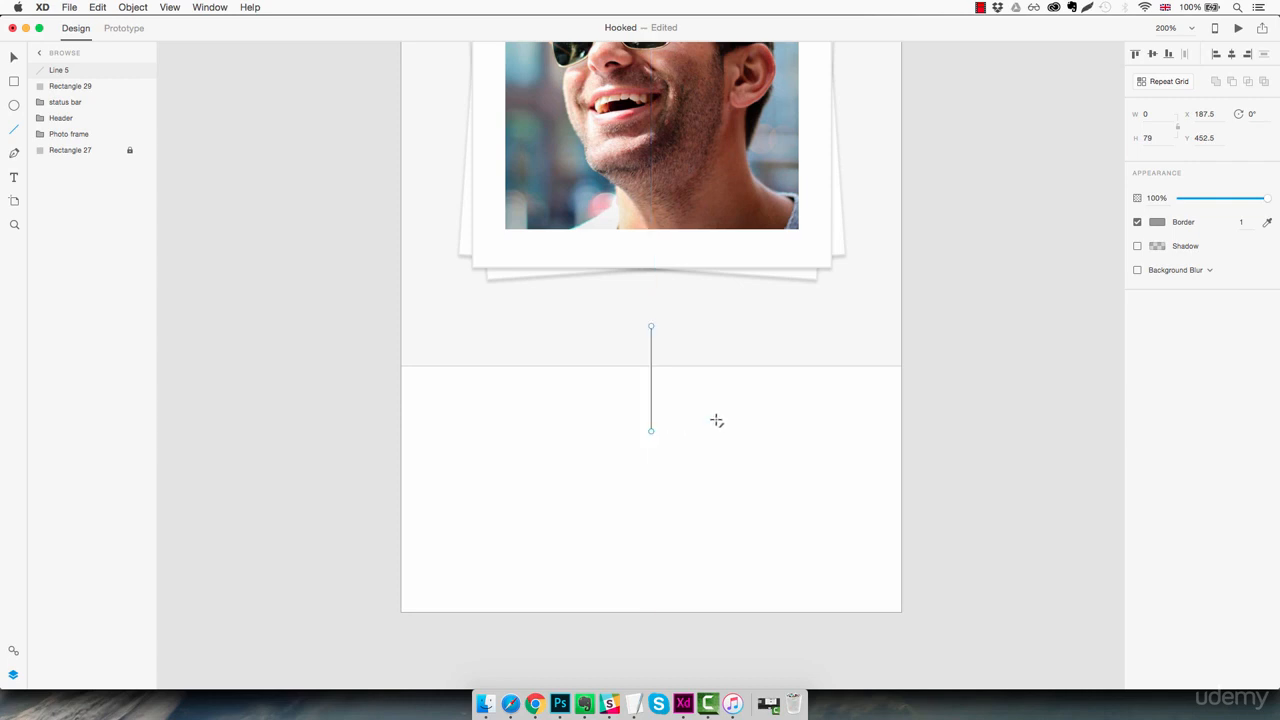
Lower the top edge of the white bottom rectangle to Y 500, reducing its height to 175
key(v)
click(710, 428)
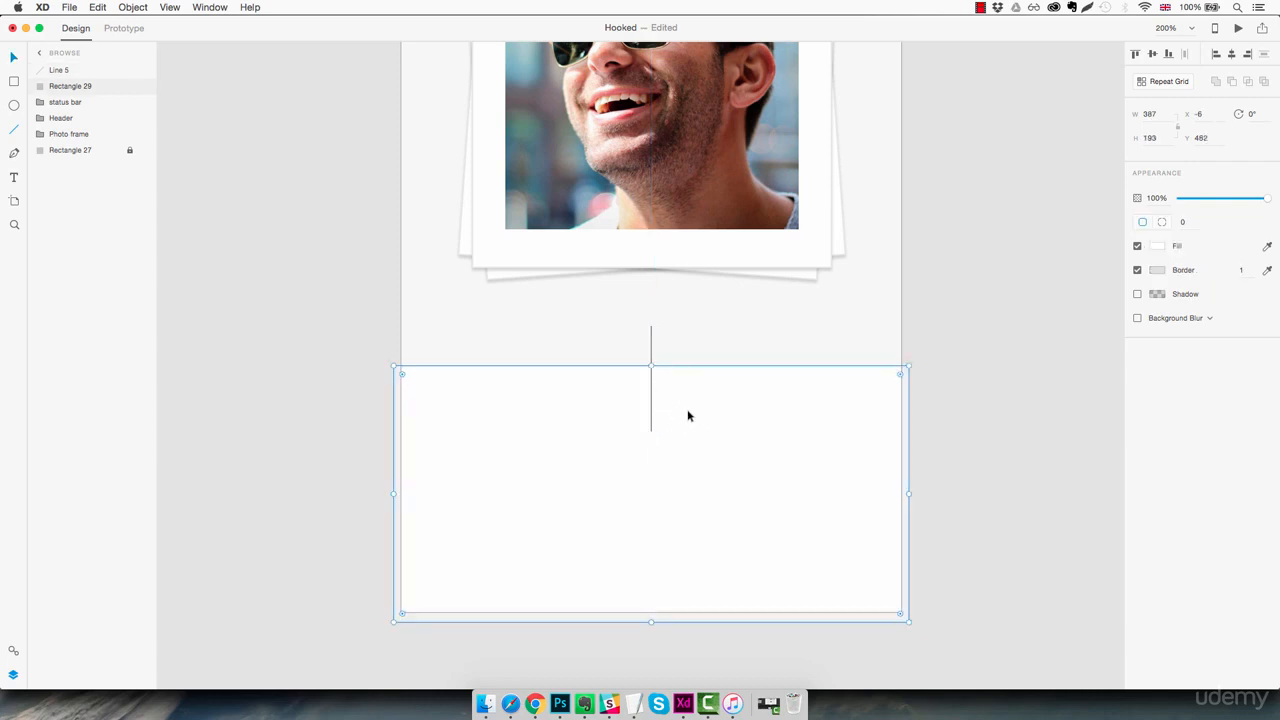
drag(651, 366, 655, 390)
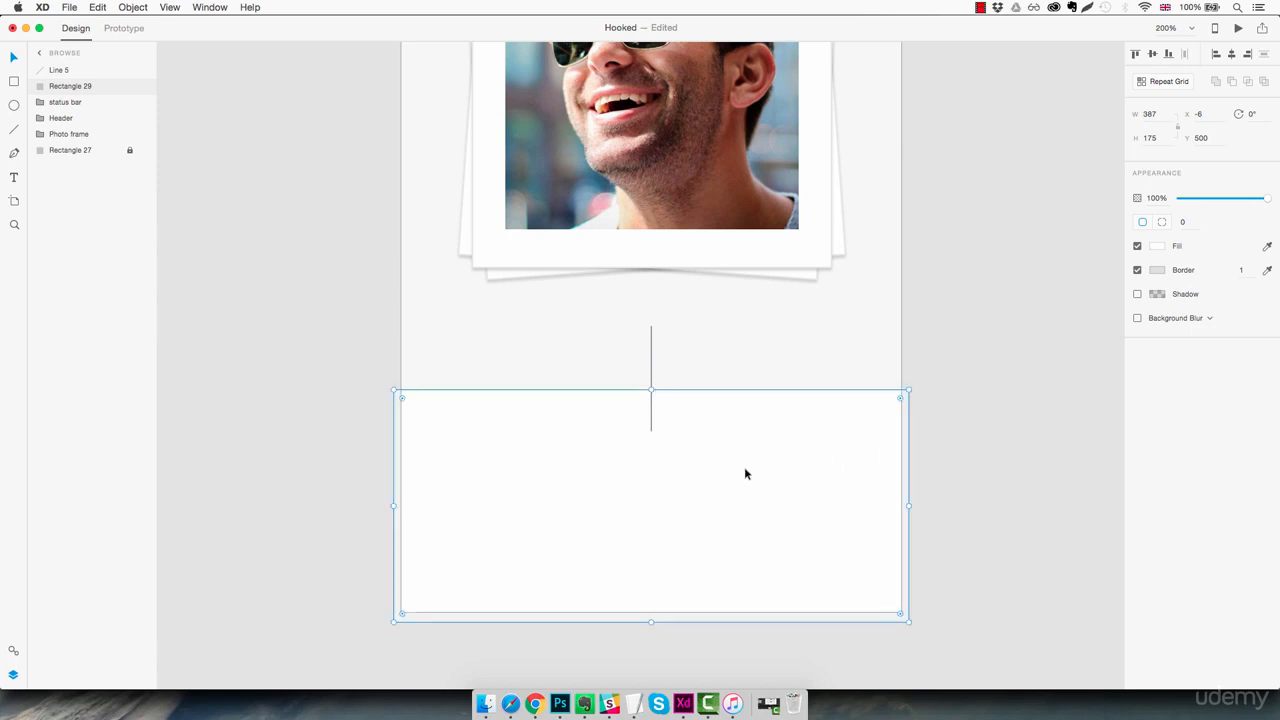
Add an anchor point midway along the white panel's top edge, raise it to Y 454.5 and smooth it into an arch
click(743, 379)
click(725, 497)
double_click(561, 486)
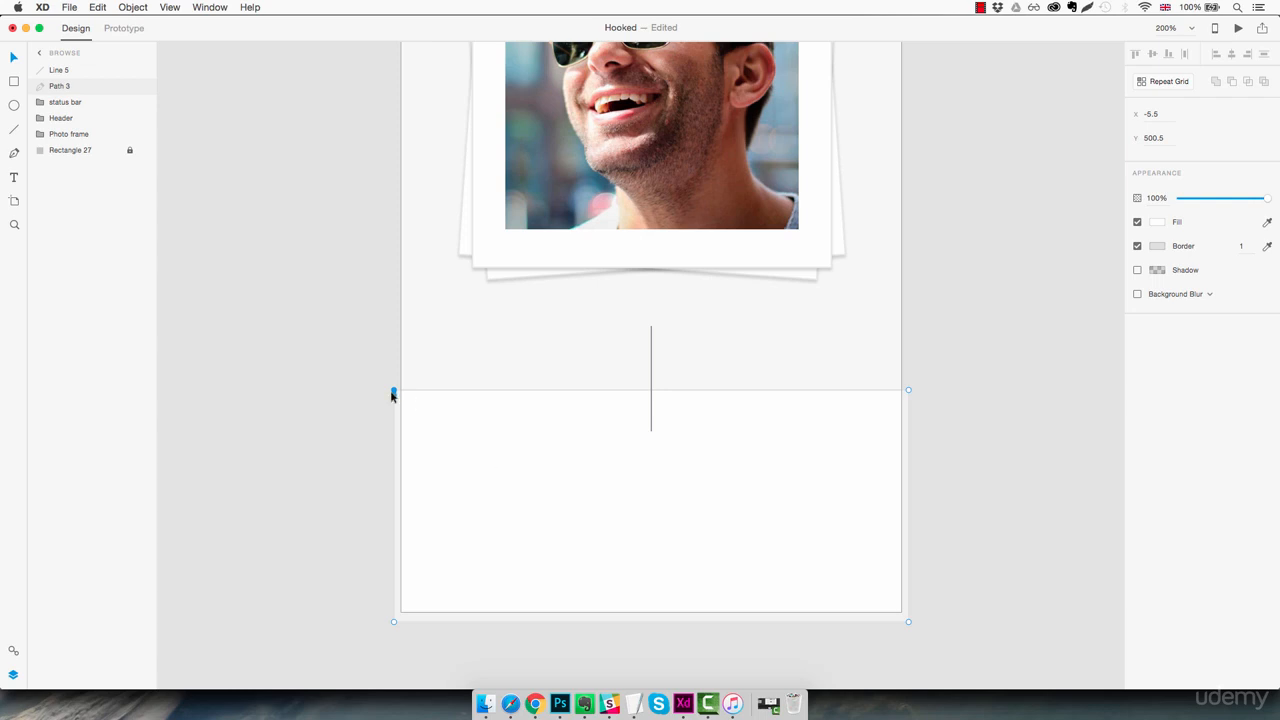
drag(394, 390, 369, 382)
key(super+z)
click(652, 392)
drag(651, 392, 651, 331)
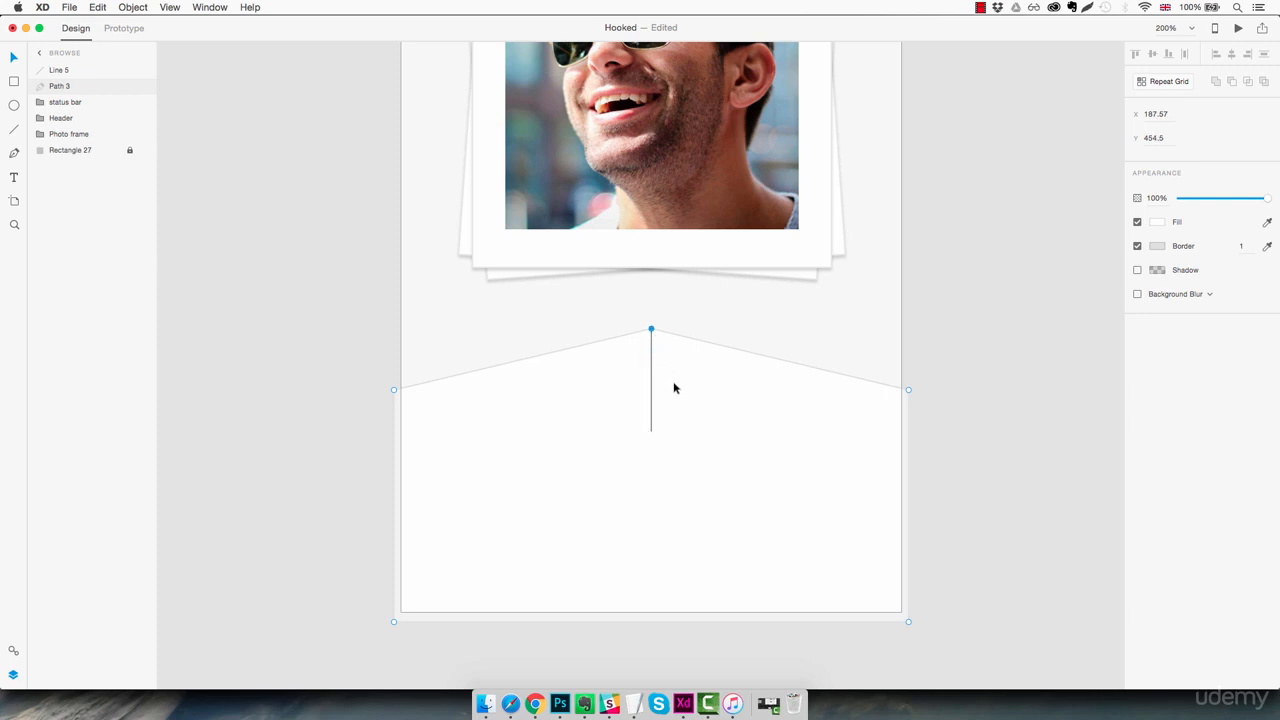
double_click(651, 330)
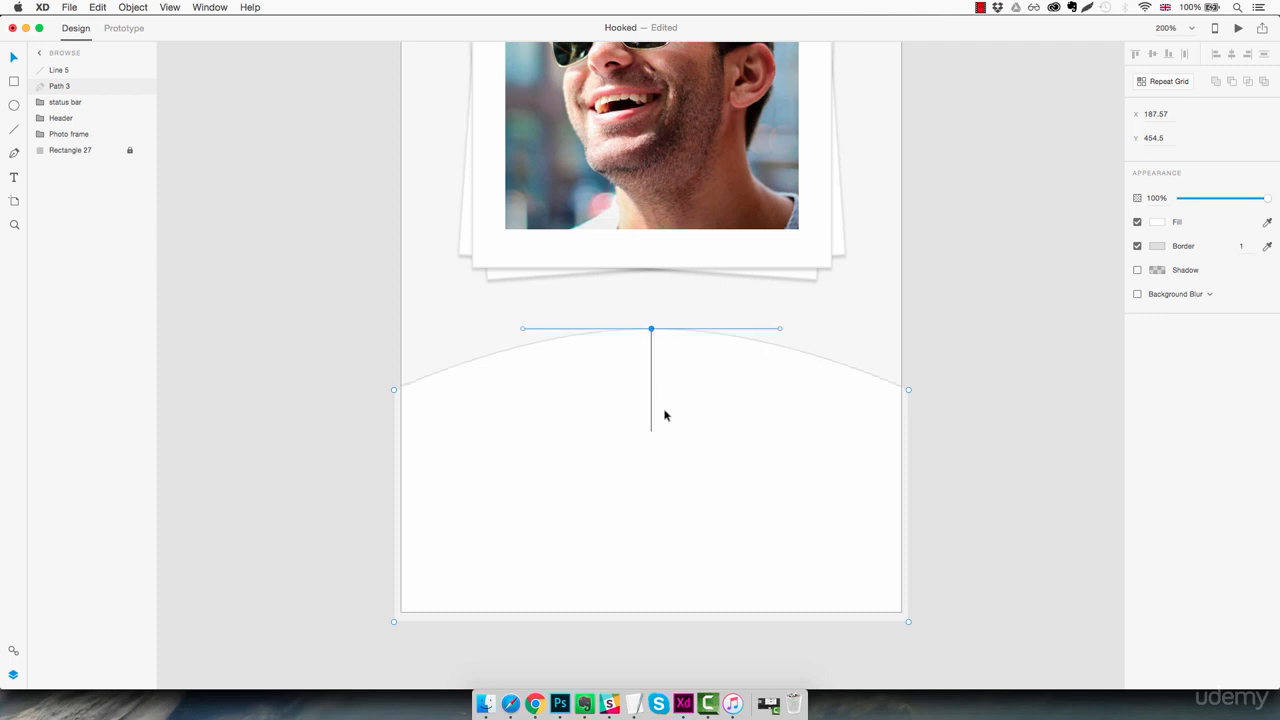
click(931, 400)
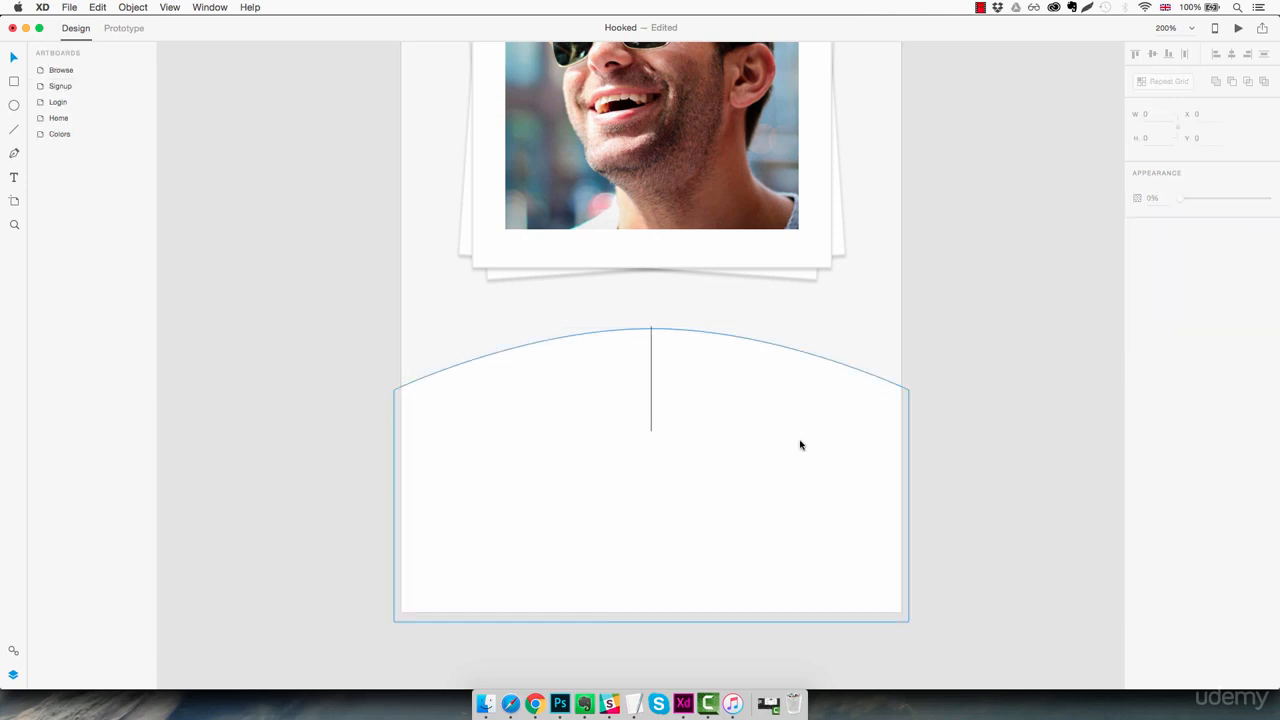
Lock the arched white panel and delete the vertical guide line at its centre
click(788, 460)
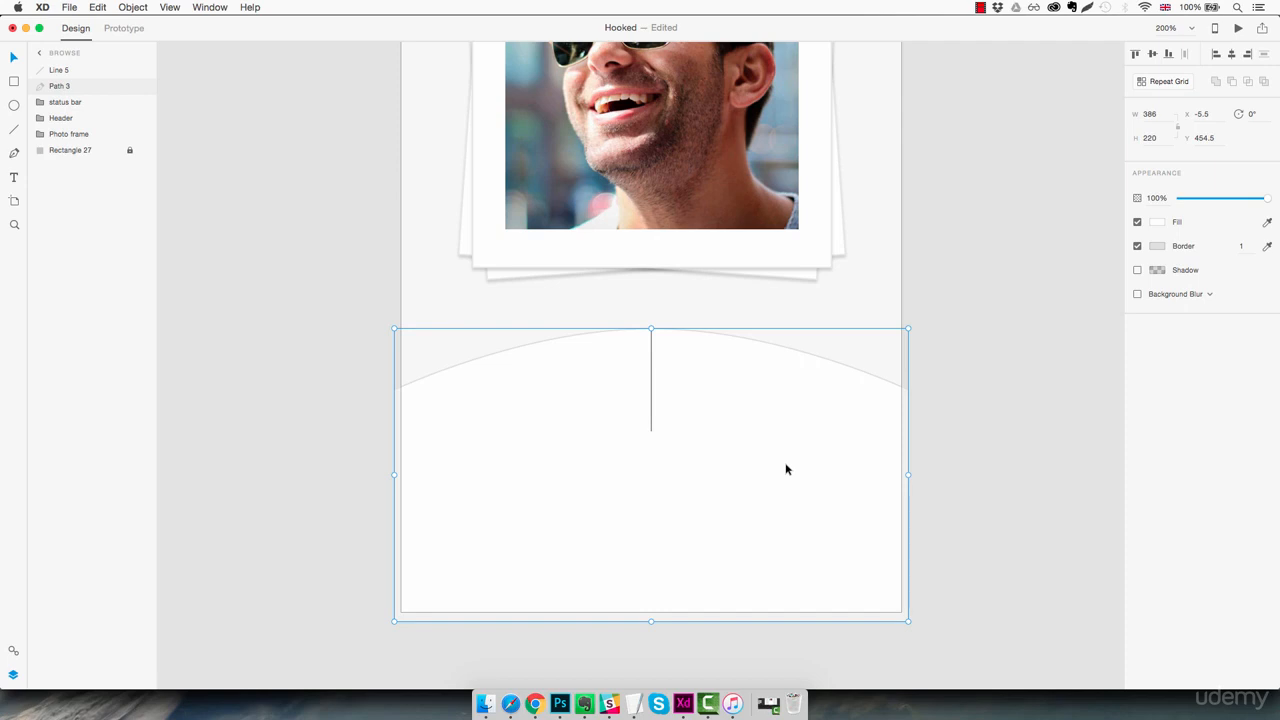
key(super+l)
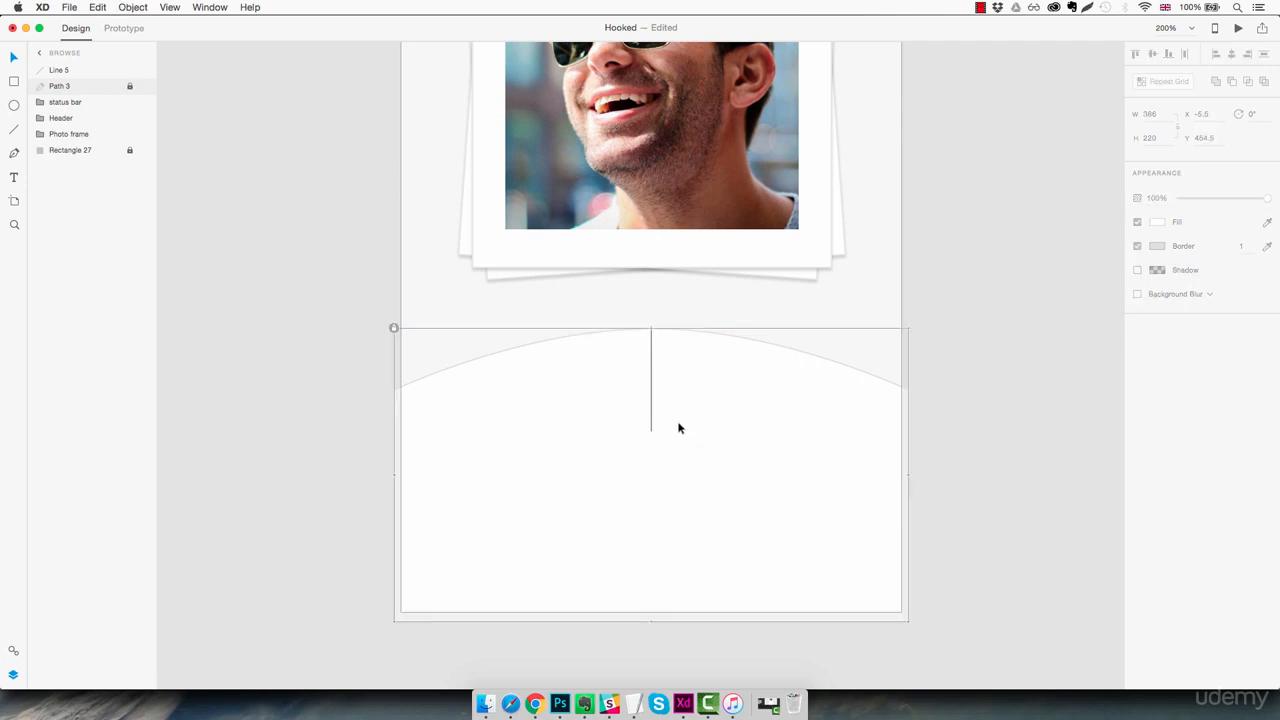
drag(688, 379, 634, 437)
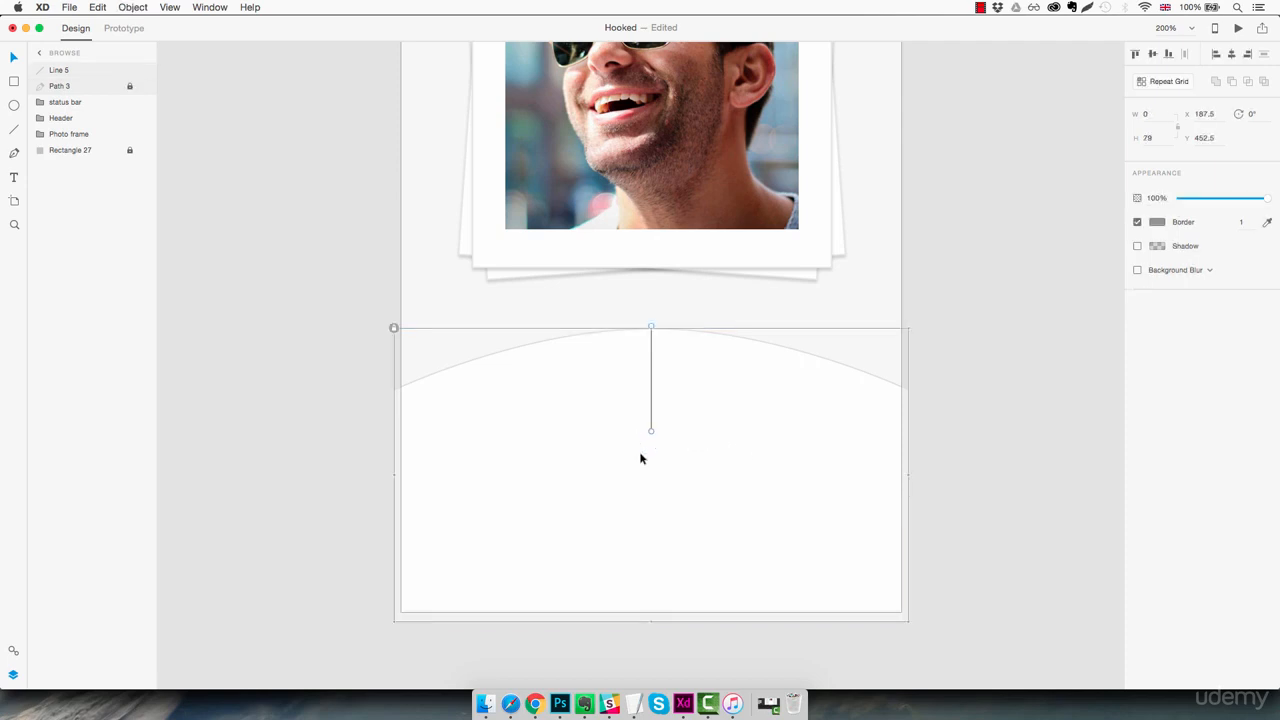
key(Delete)
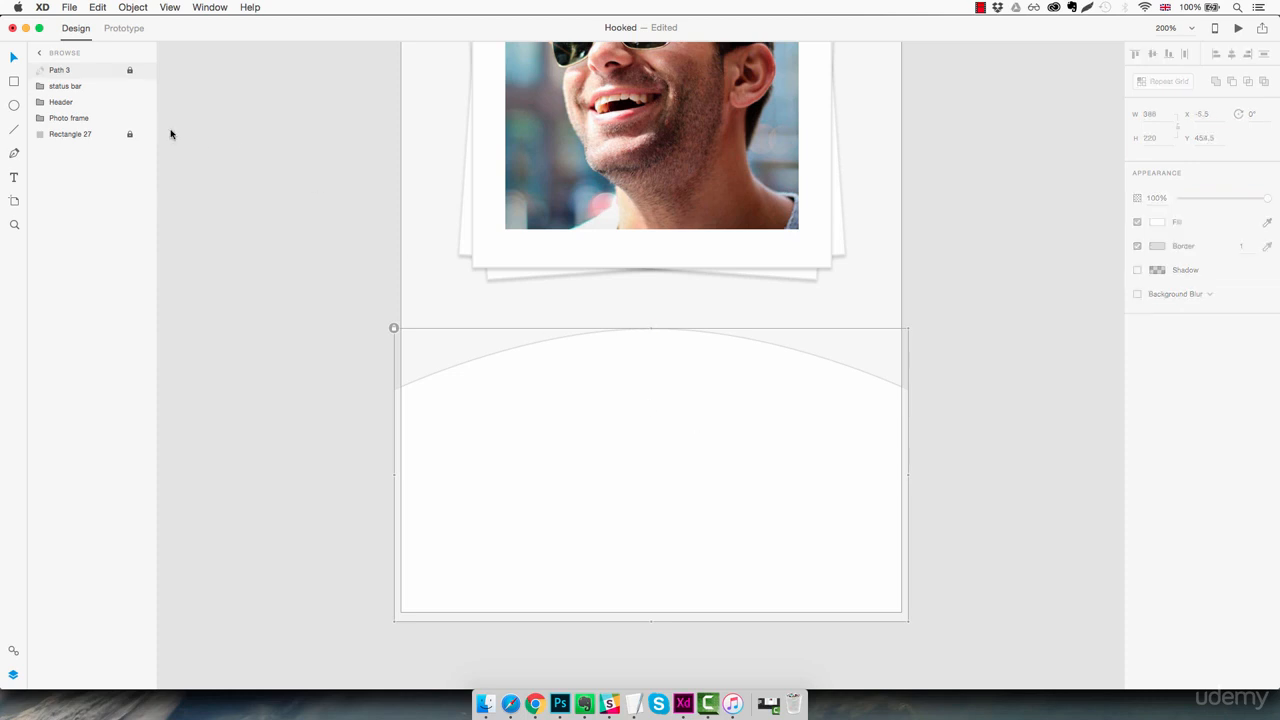
Rename the arched panel's layer as "Content section"
double_click(66, 71)
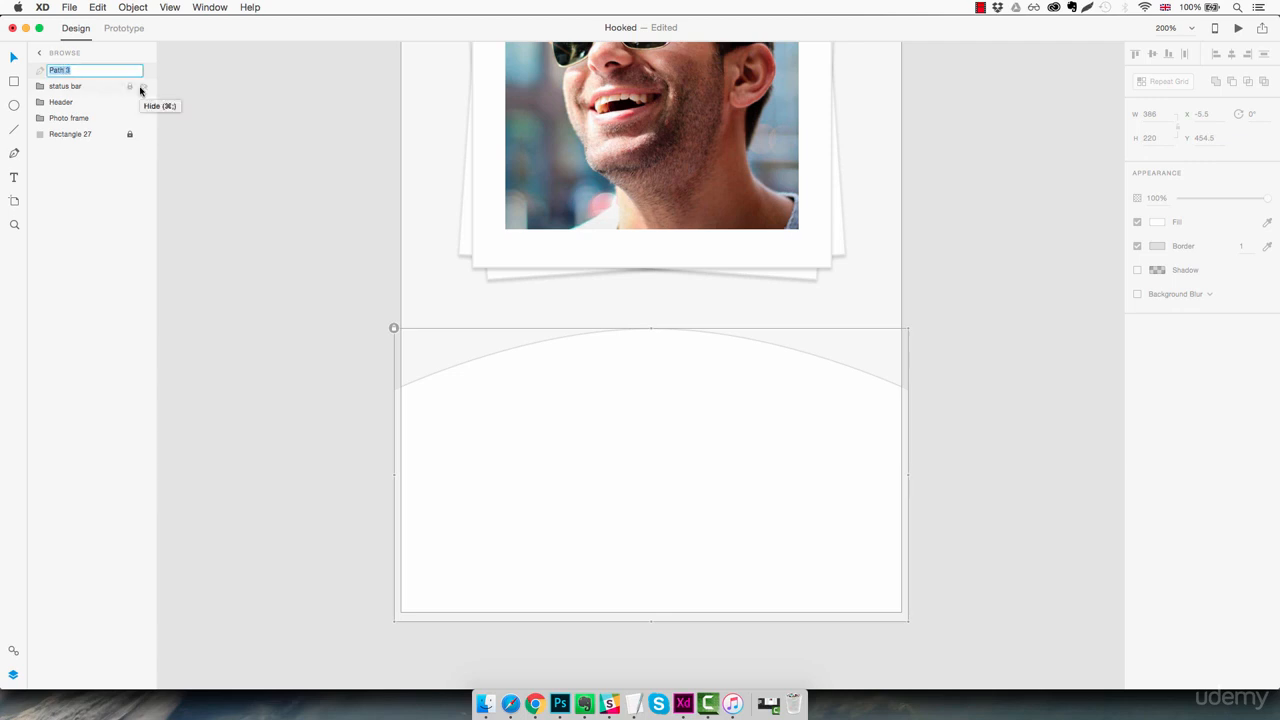
text(Content sec)
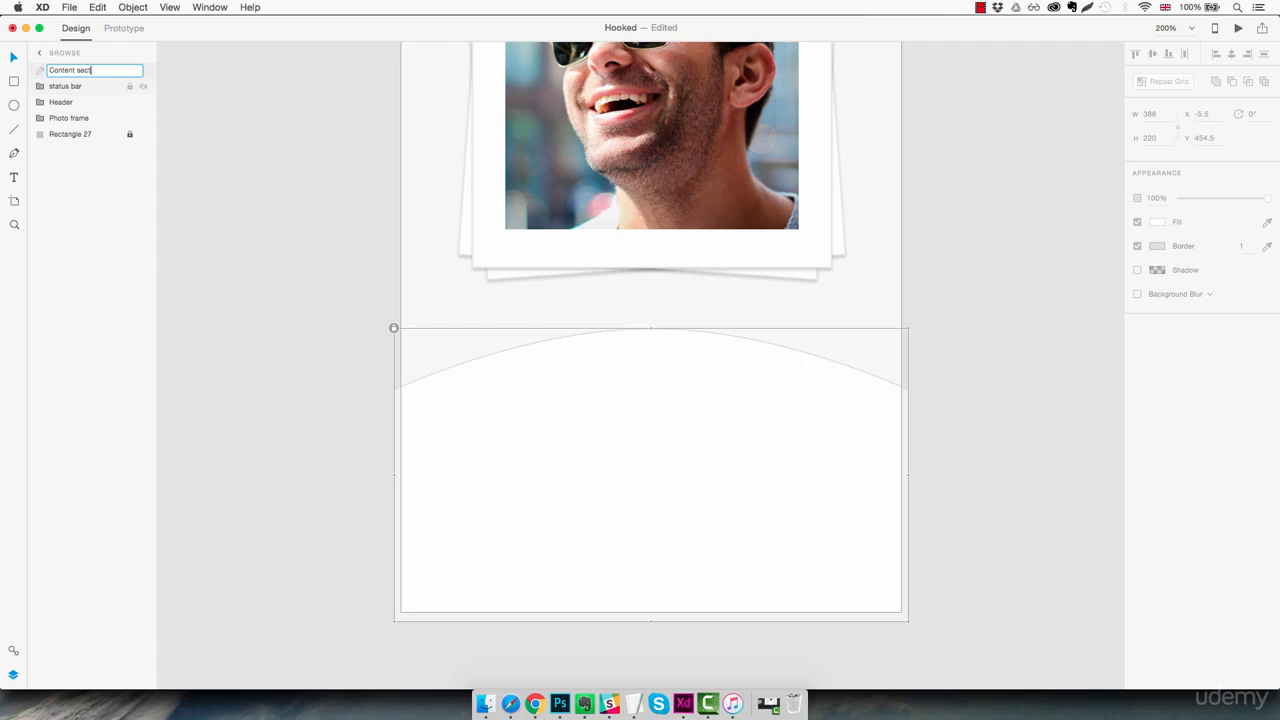
text(tion)
key(Return)
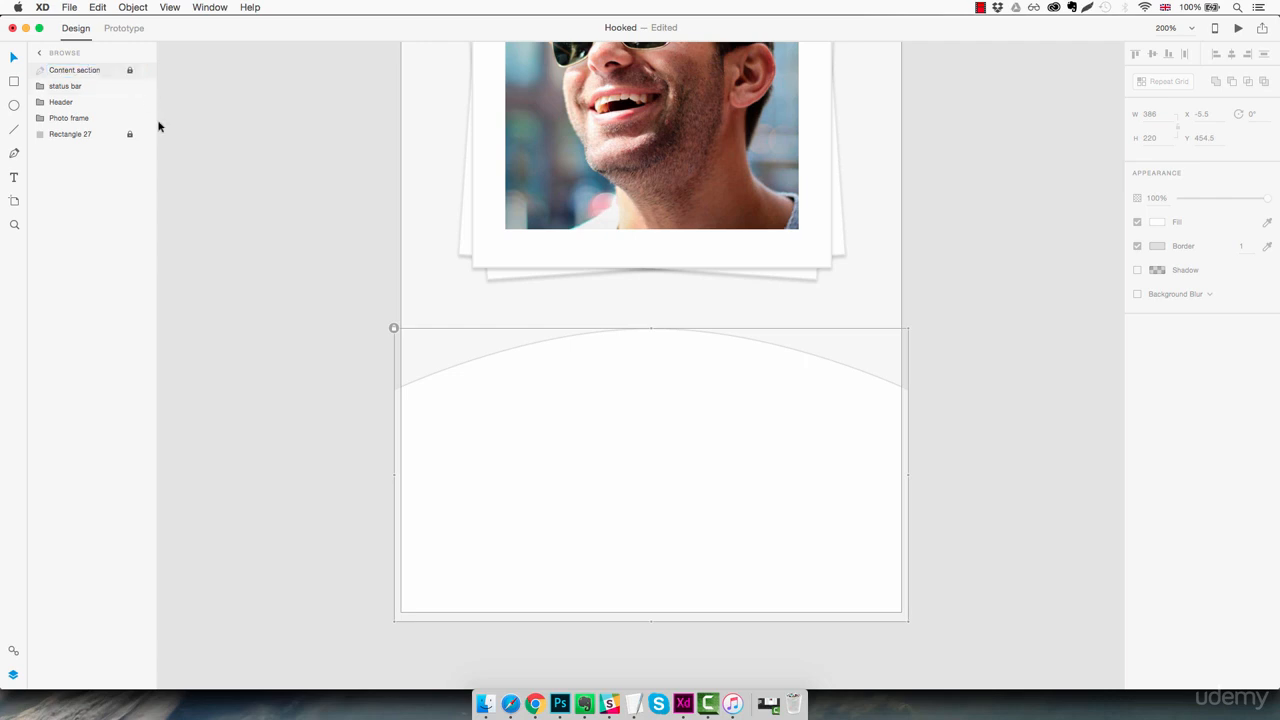
click(950, 384)
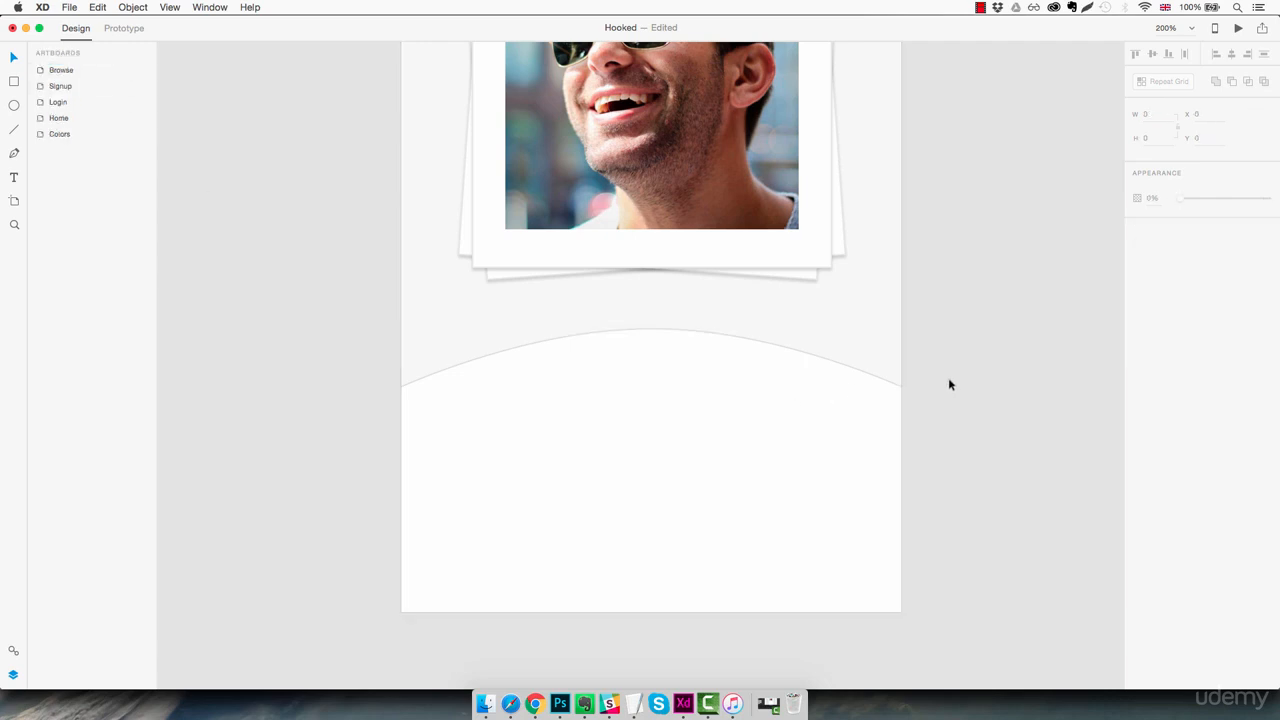
Add a text object with the profile's first name near the peak of the arched white panel
key(t)
click(595, 403)
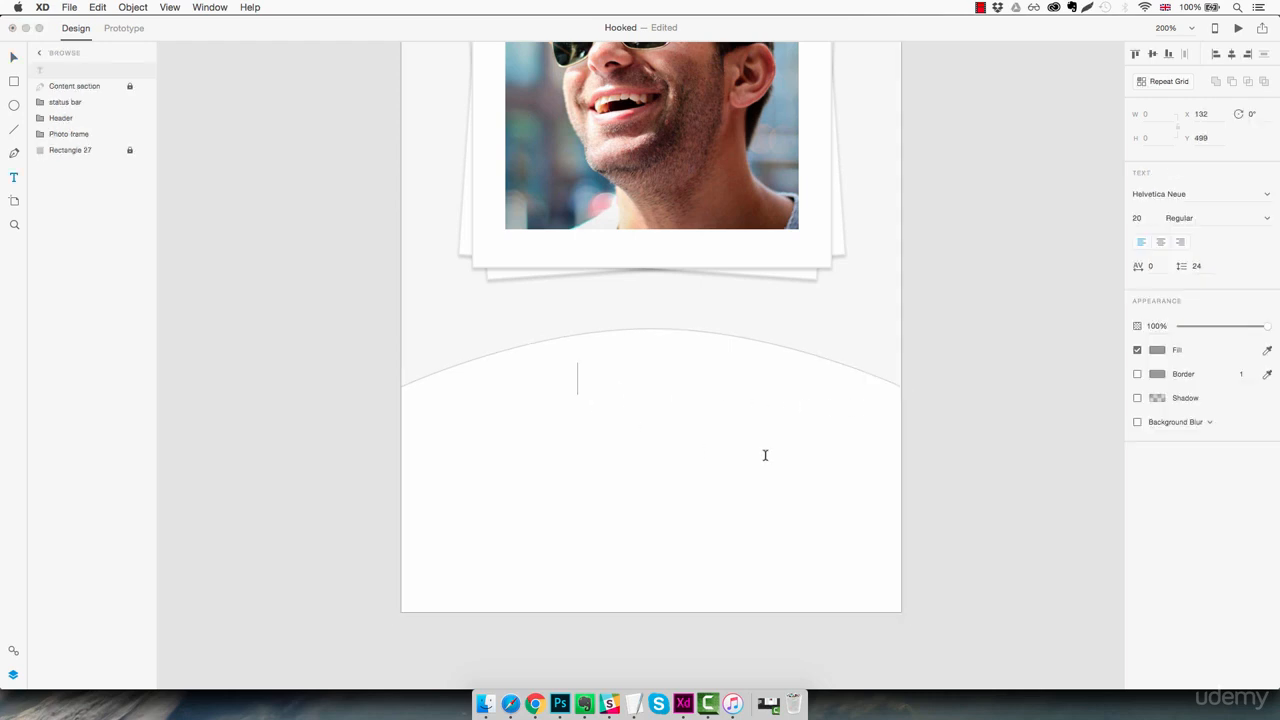
text(Benjamin)
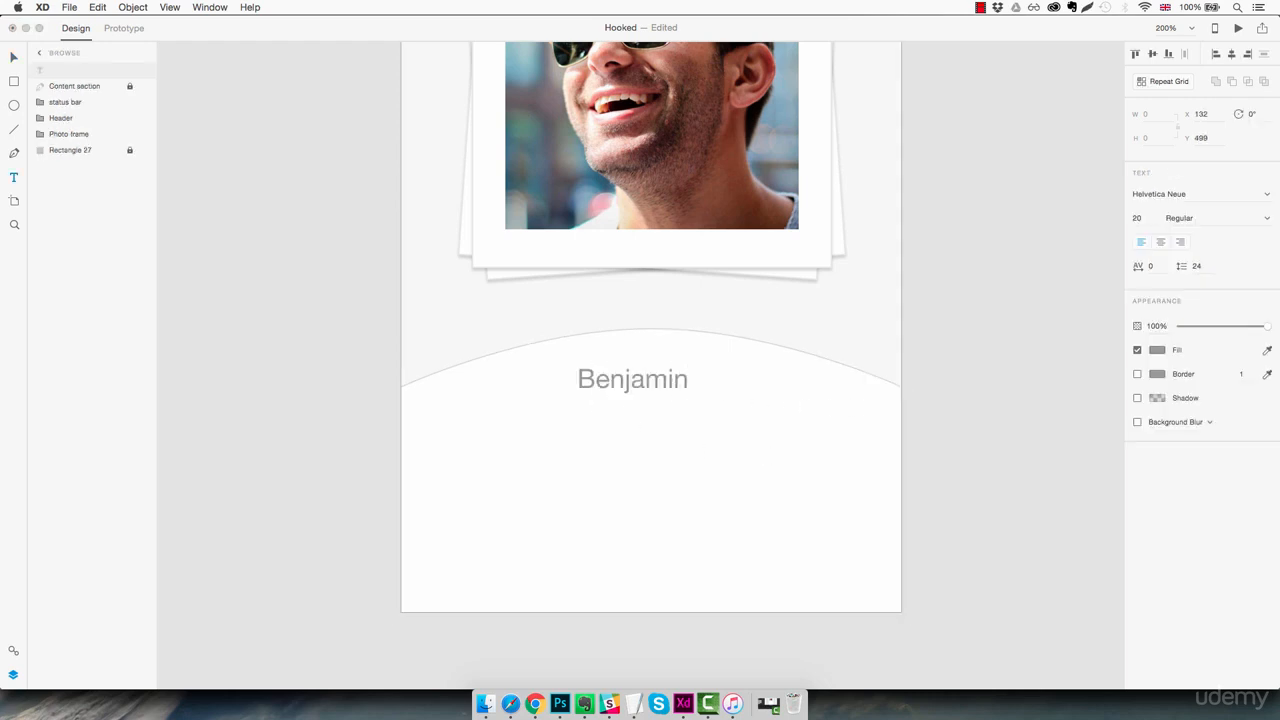
key(Escape)
Format the profile name text in Lato Light at size 25
click(1191, 193)
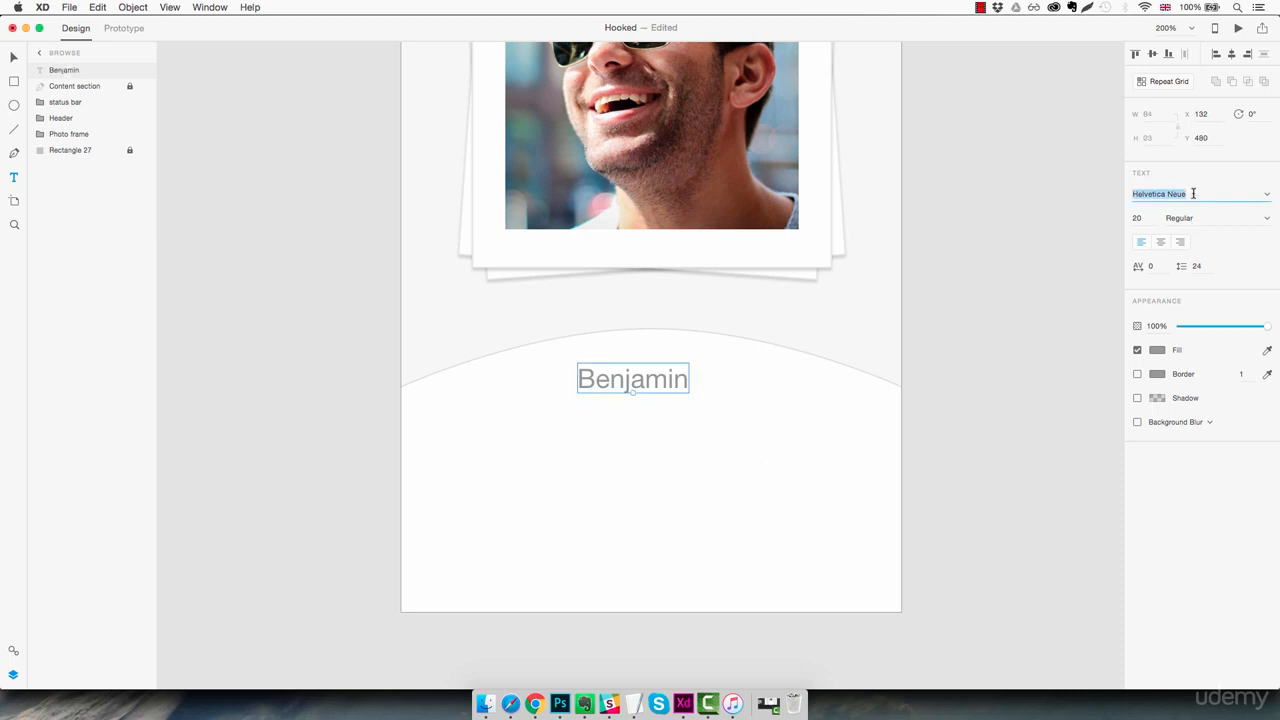
text(Lato)
key(Return)
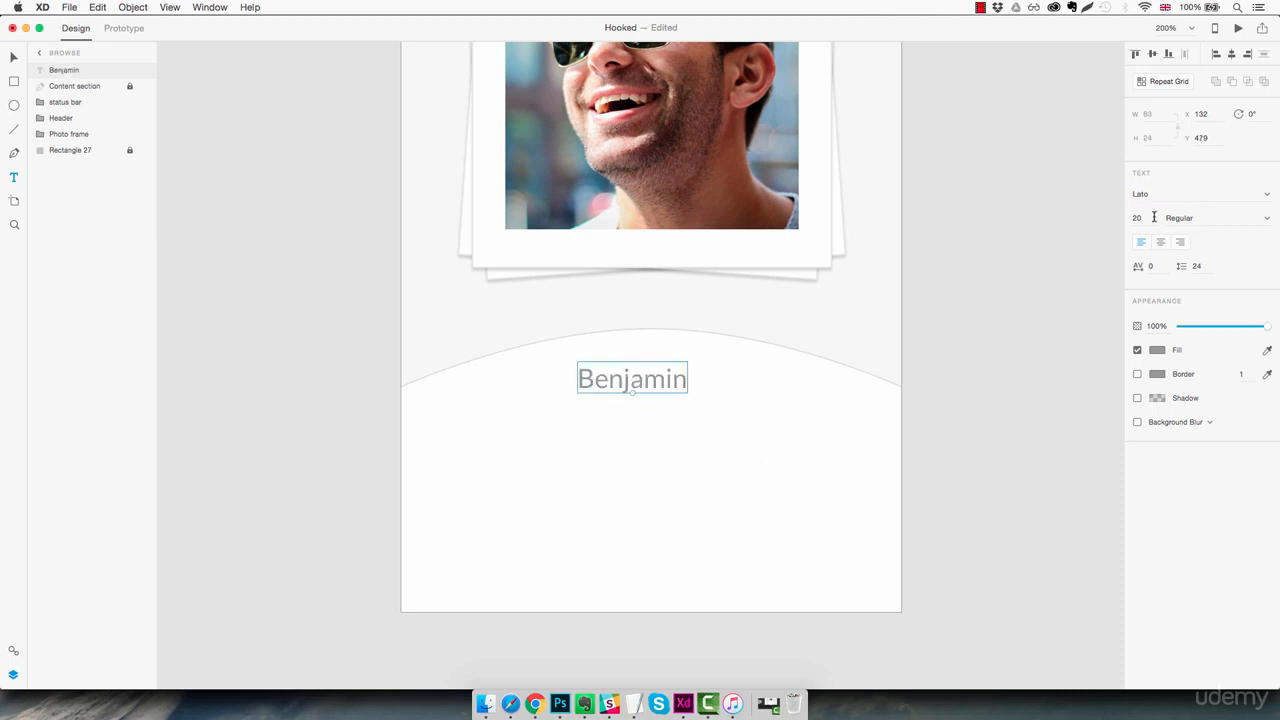
click(1148, 218)
text(23)
key(Return)
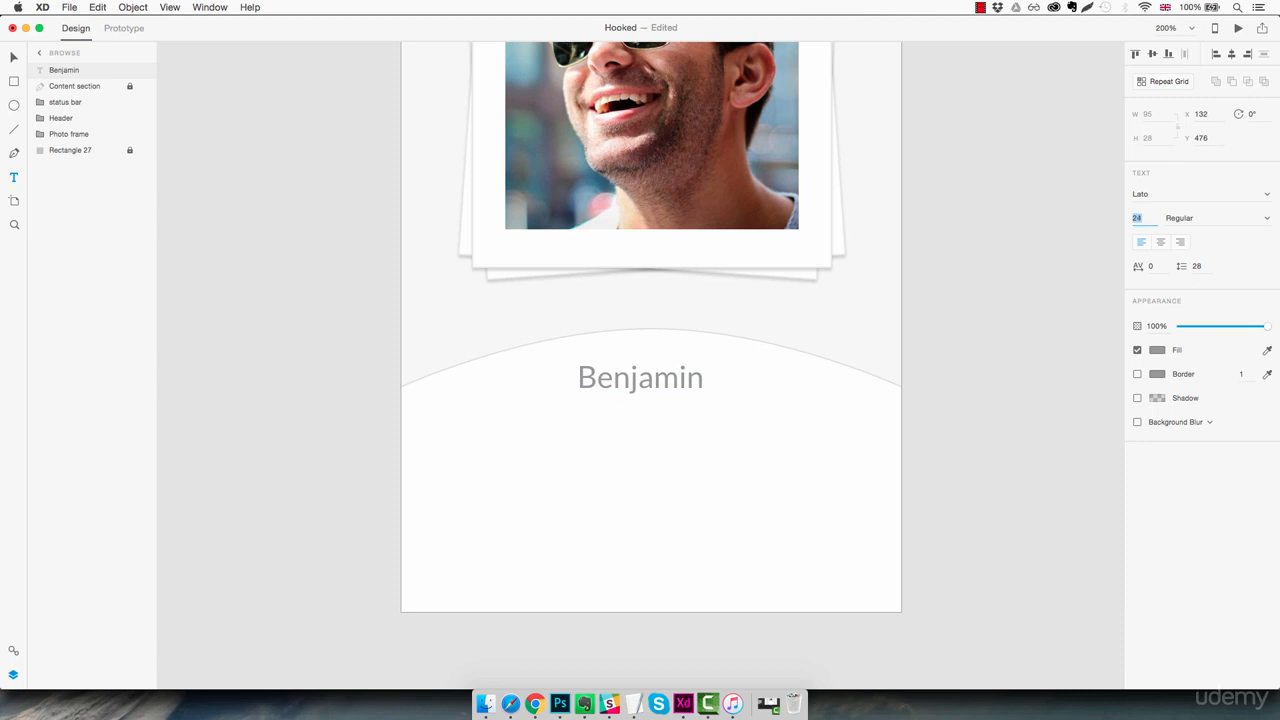
key(Up)
click(1263, 220)
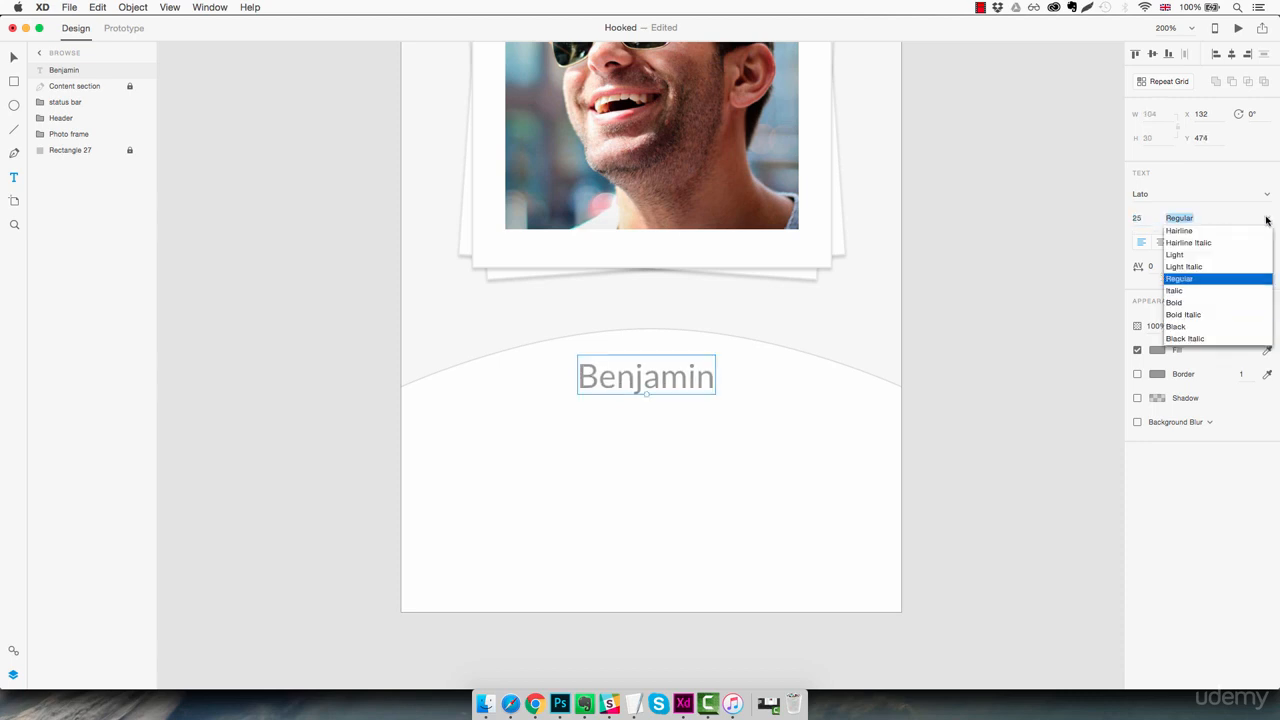
click(1194, 255)
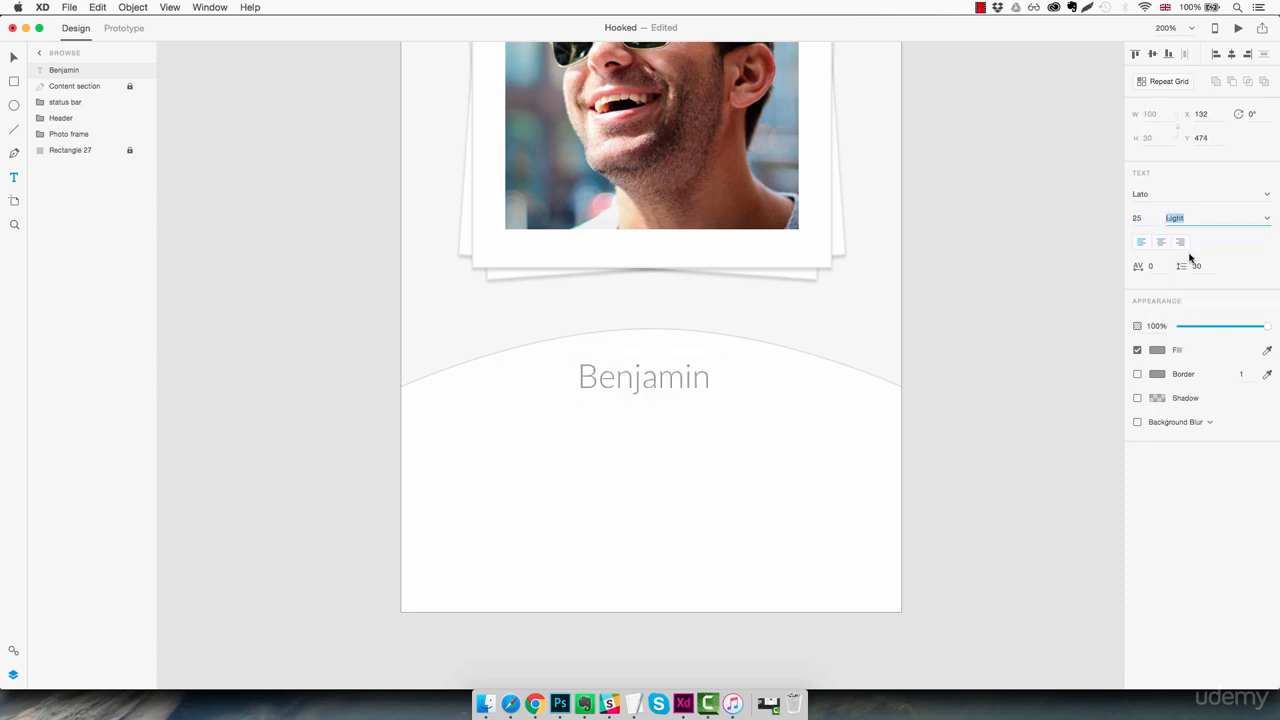
Set the profile name's fill colour to the saved dark grey #383838
click(1156, 350)
click(1049, 430)
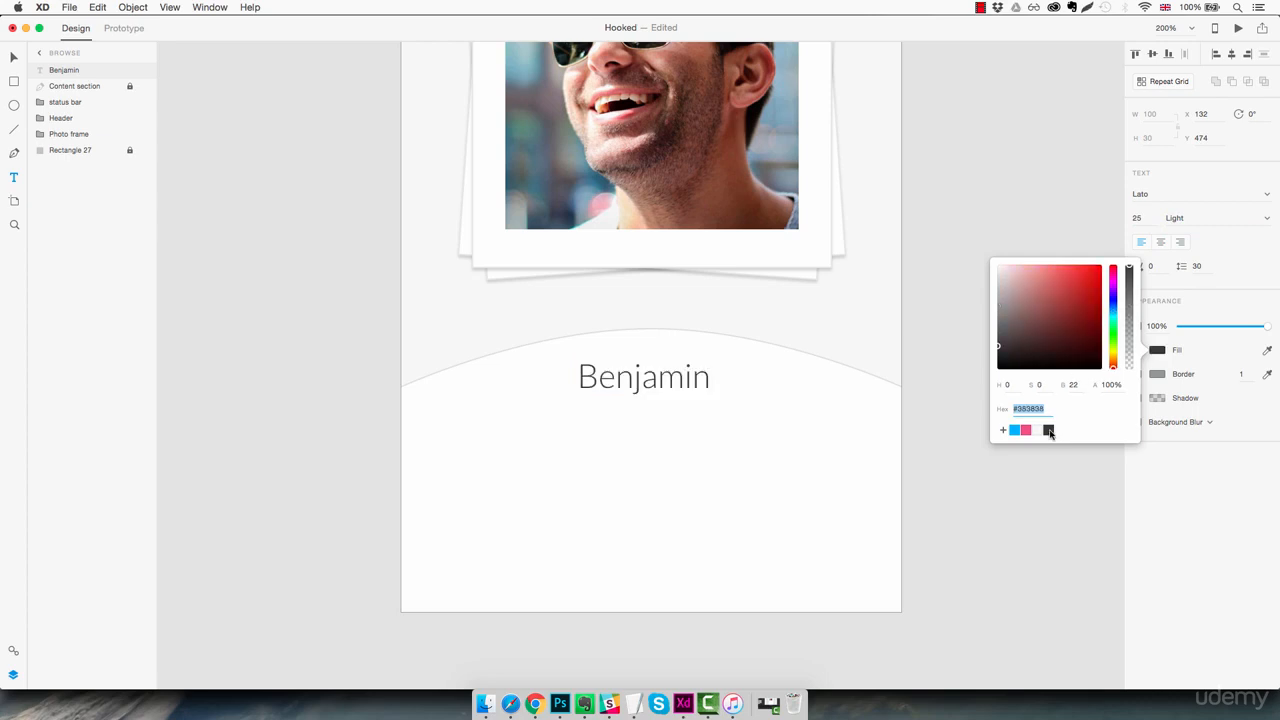
click(708, 397)
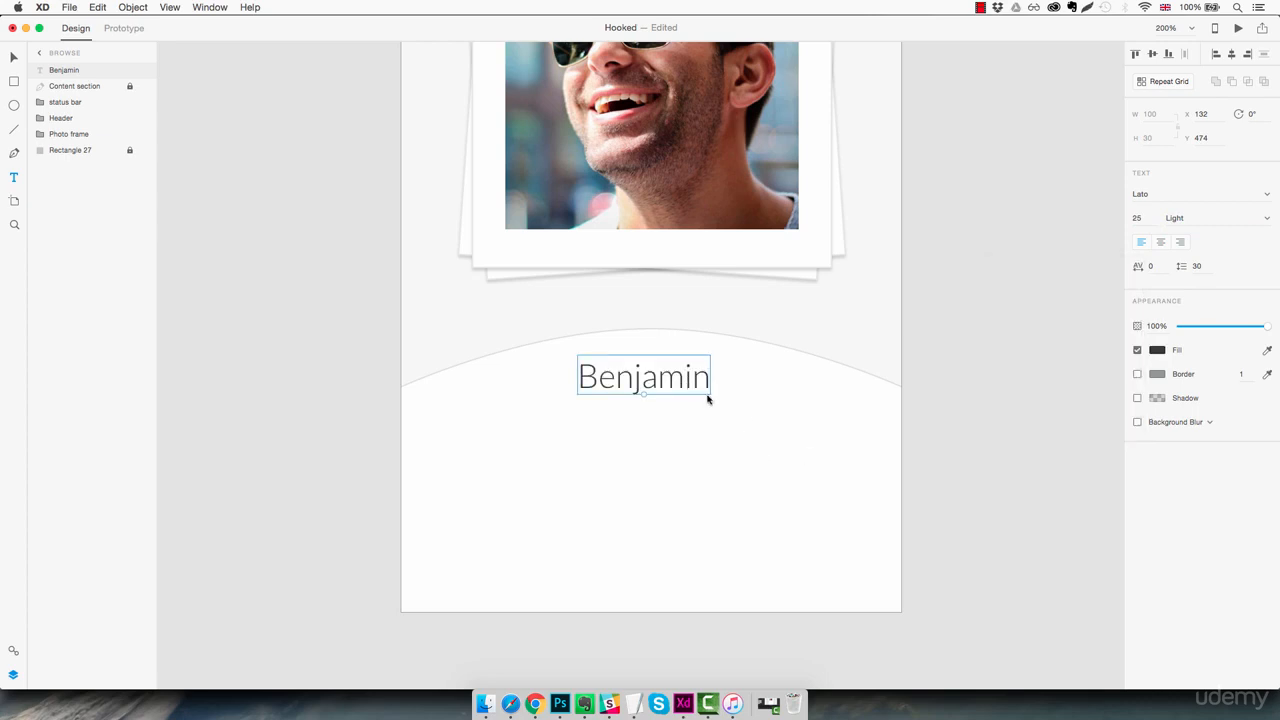
Centre the profile name on the panel and place a copy below it at size 13
mouse_move(682, 389)
mouse_down()
mouse_move(697, 387)
mouse_move(678, 421)
mouse_move(652, 411)
mouse_up()
key(alt)
key(super+z)
key(Down)
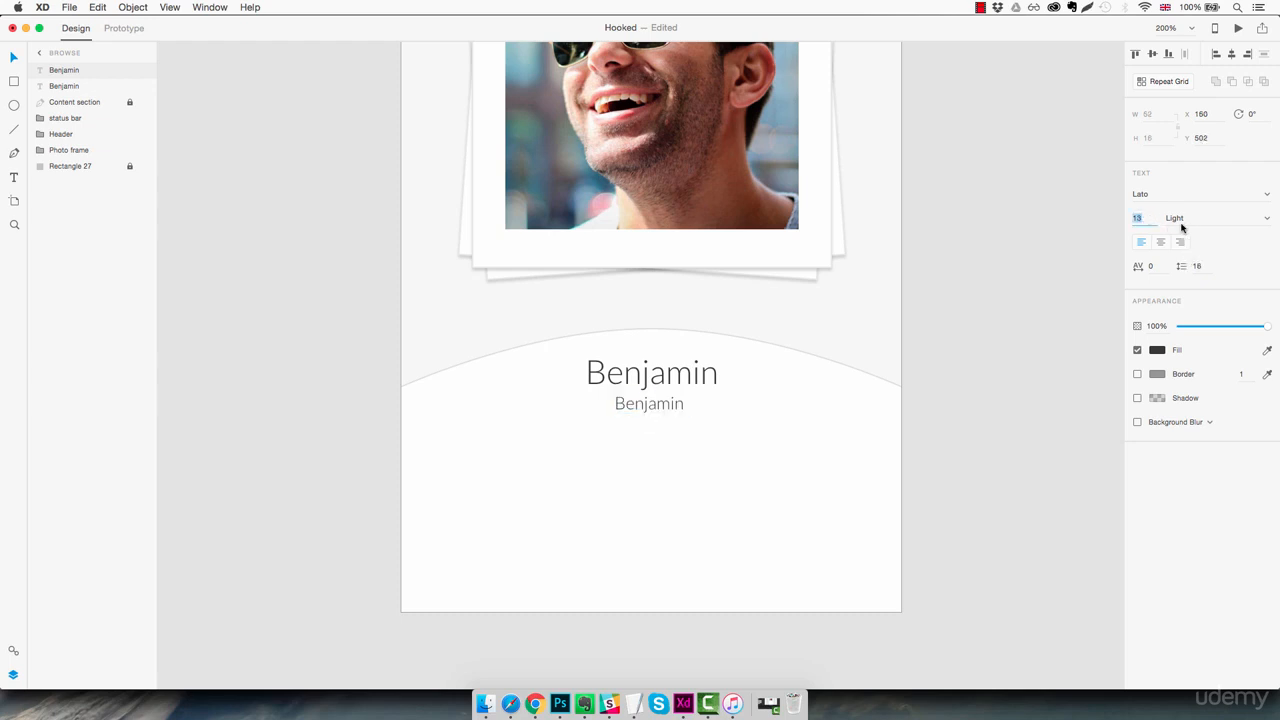
Replace the text of the smaller name copy with "28 yrs old • 1.2km away"
click(647, 401)
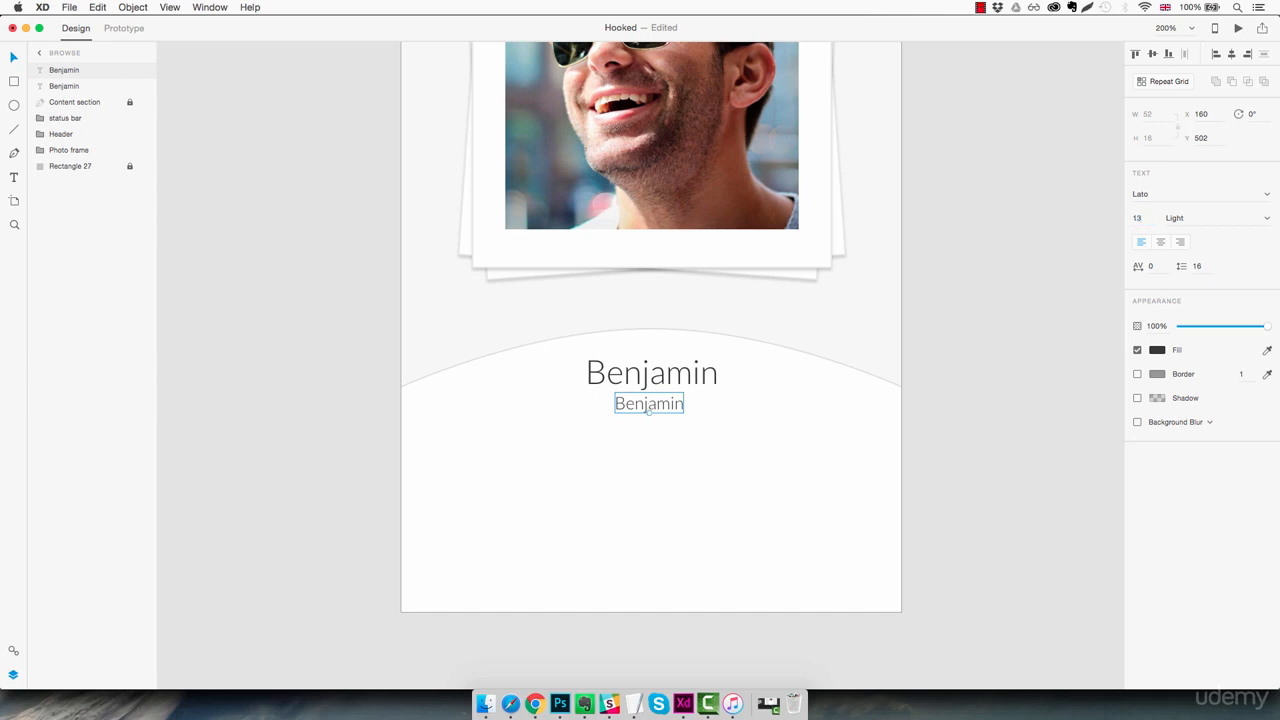
double_click(628, 402)
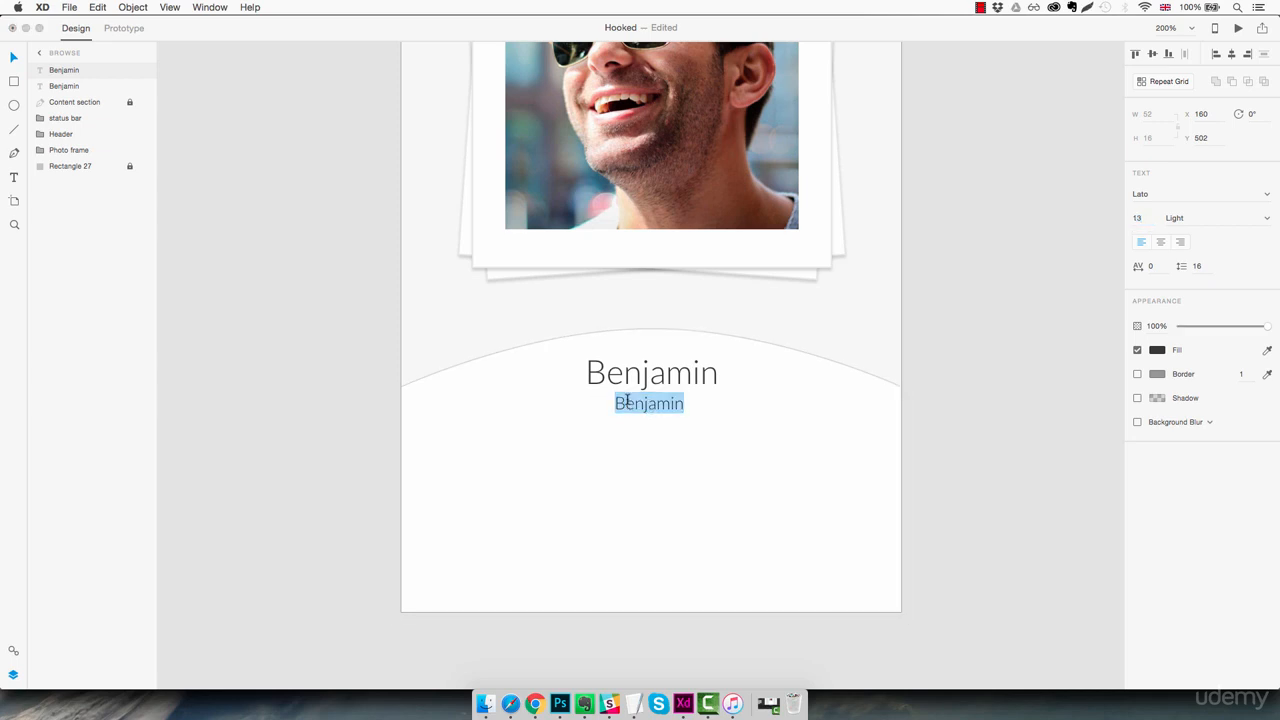
text(28)
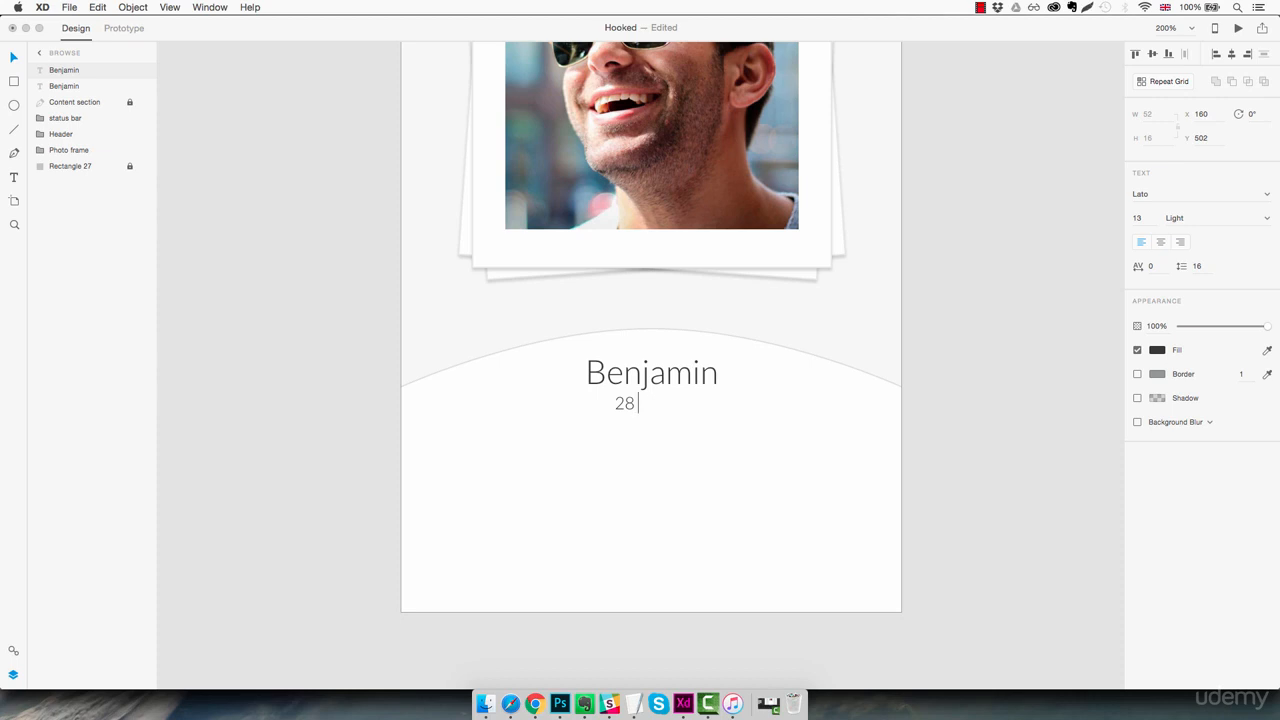
text( yrs old • 1.2km away)
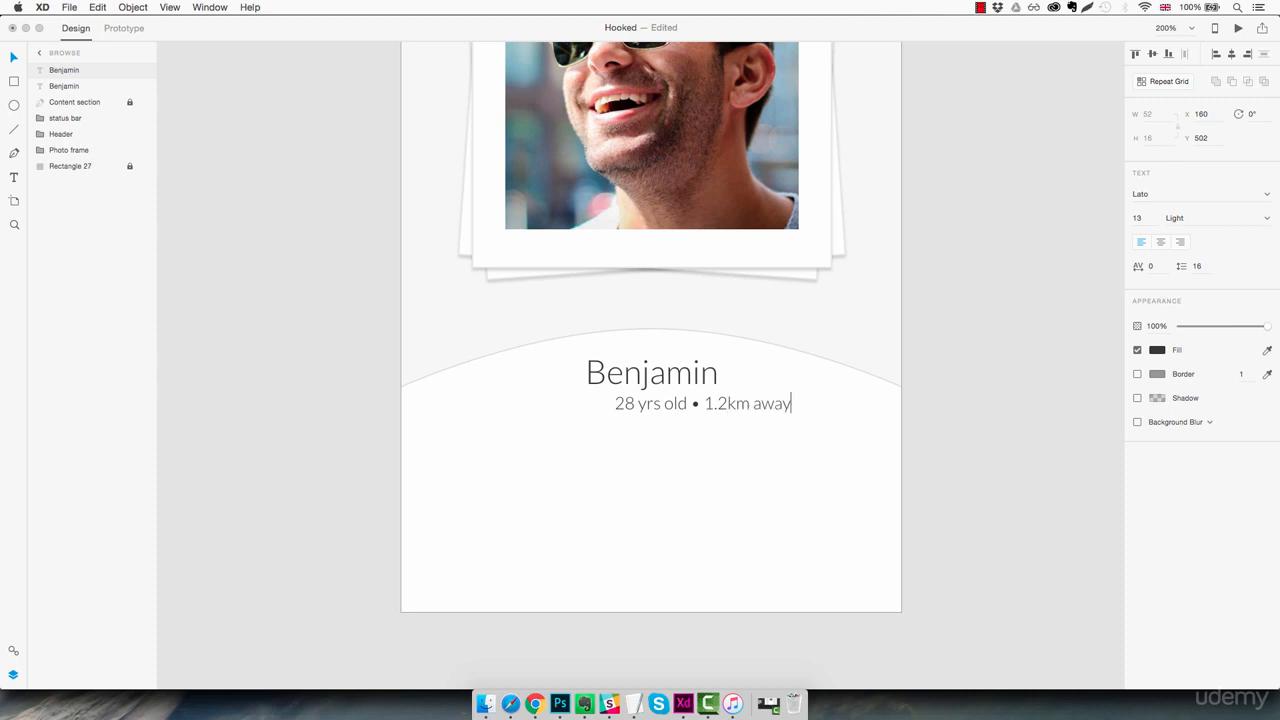
key(Escape)
Centre the age and distance line under the profile name at Y 505 and lower its opacity slightly
drag(766, 403, 711, 410)
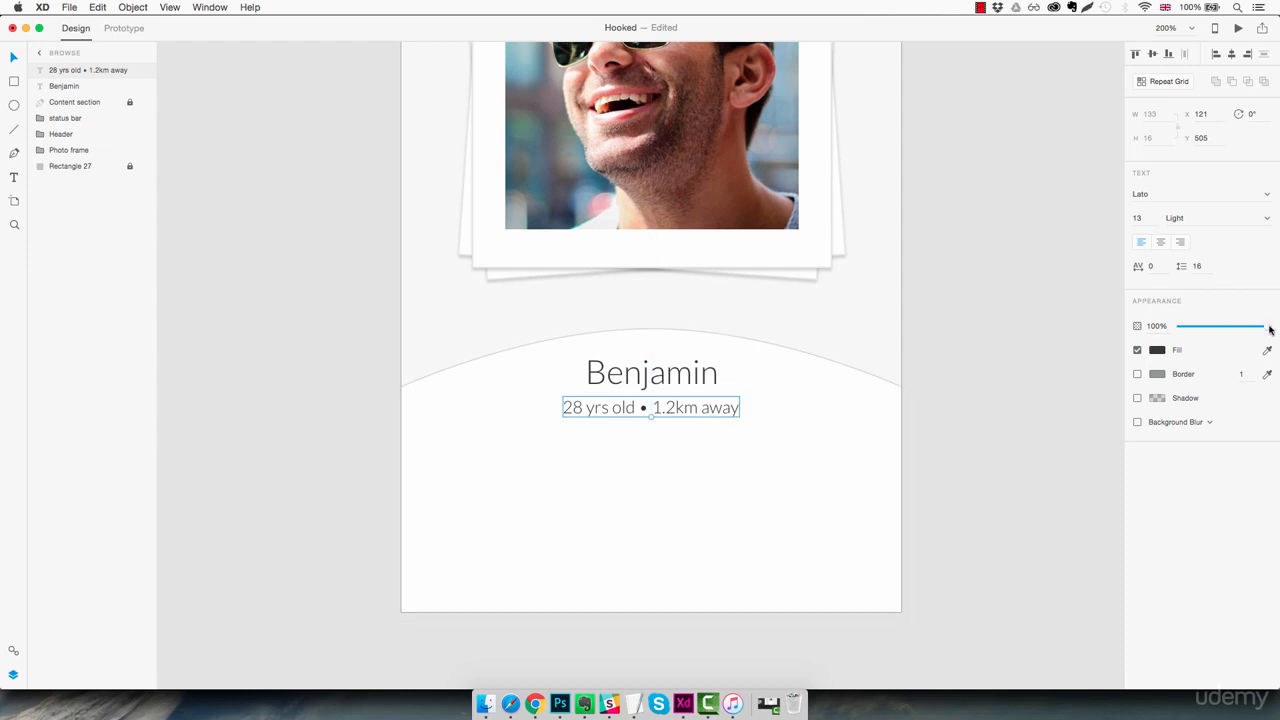
drag(1268, 328, 1254, 330)
drag(1253, 331, 1253, 330)
click(803, 489)
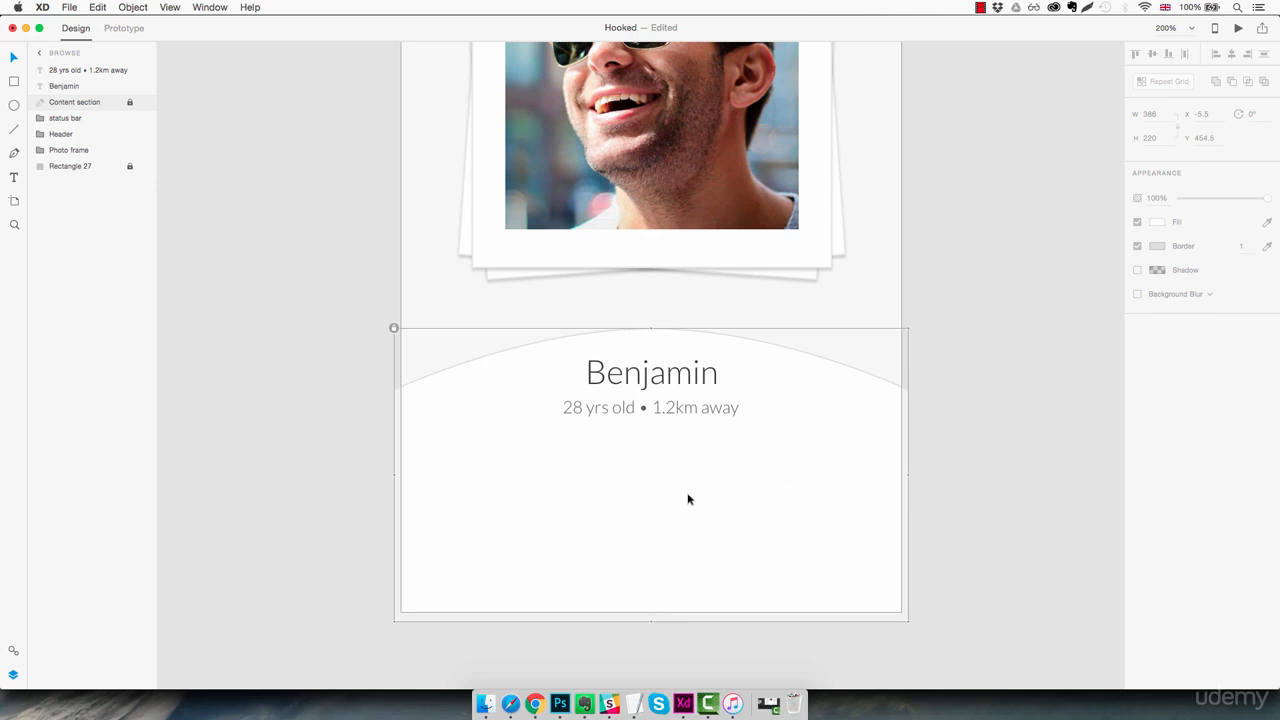
Draw a 78 by 78 circle below the age and distance line and place it at X 60, Y 547
key(e)
drag(488, 483, 601, 588)
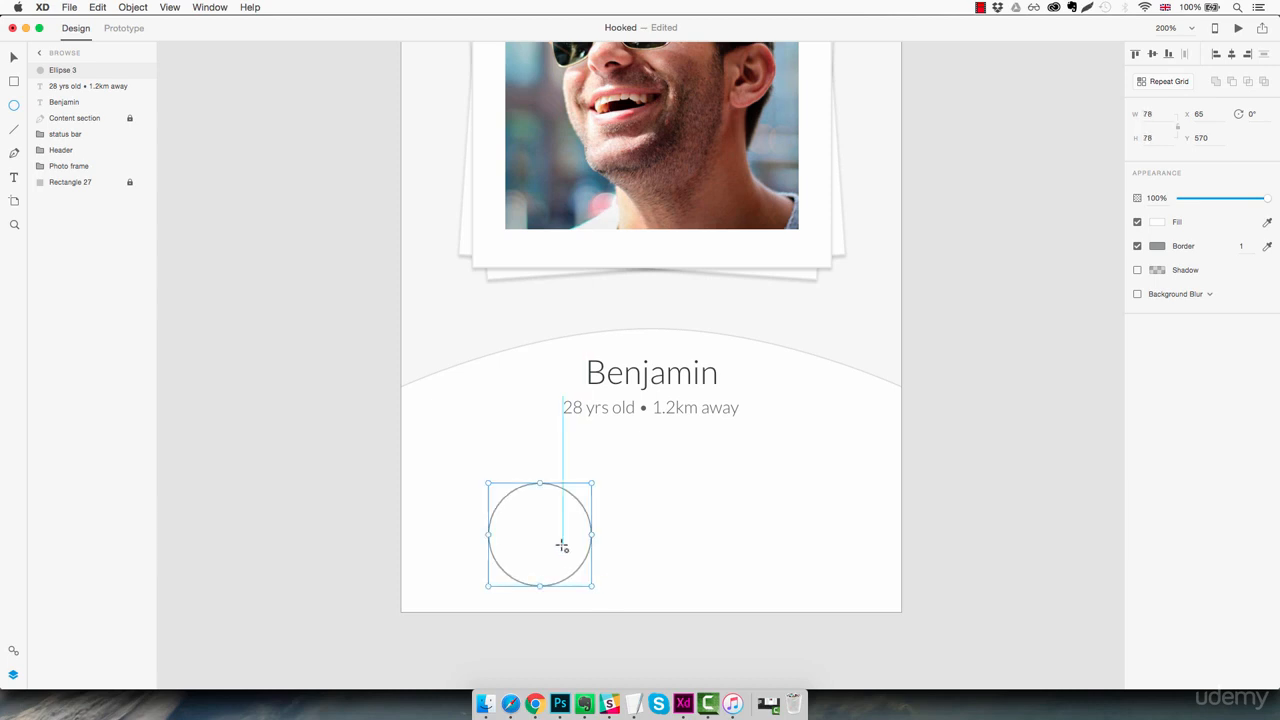
drag(562, 545, 546, 516)
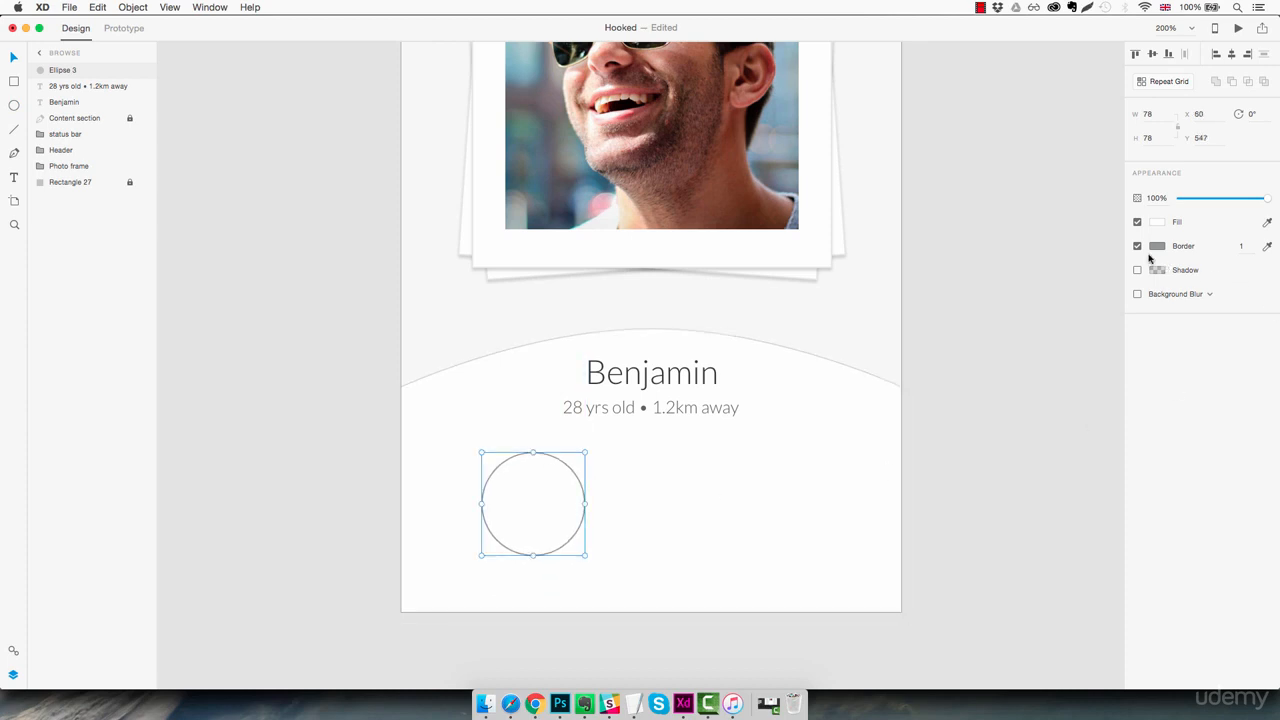
Begin setting the new circle's colour from the swatches on the Colors artboard
click(1160, 223)
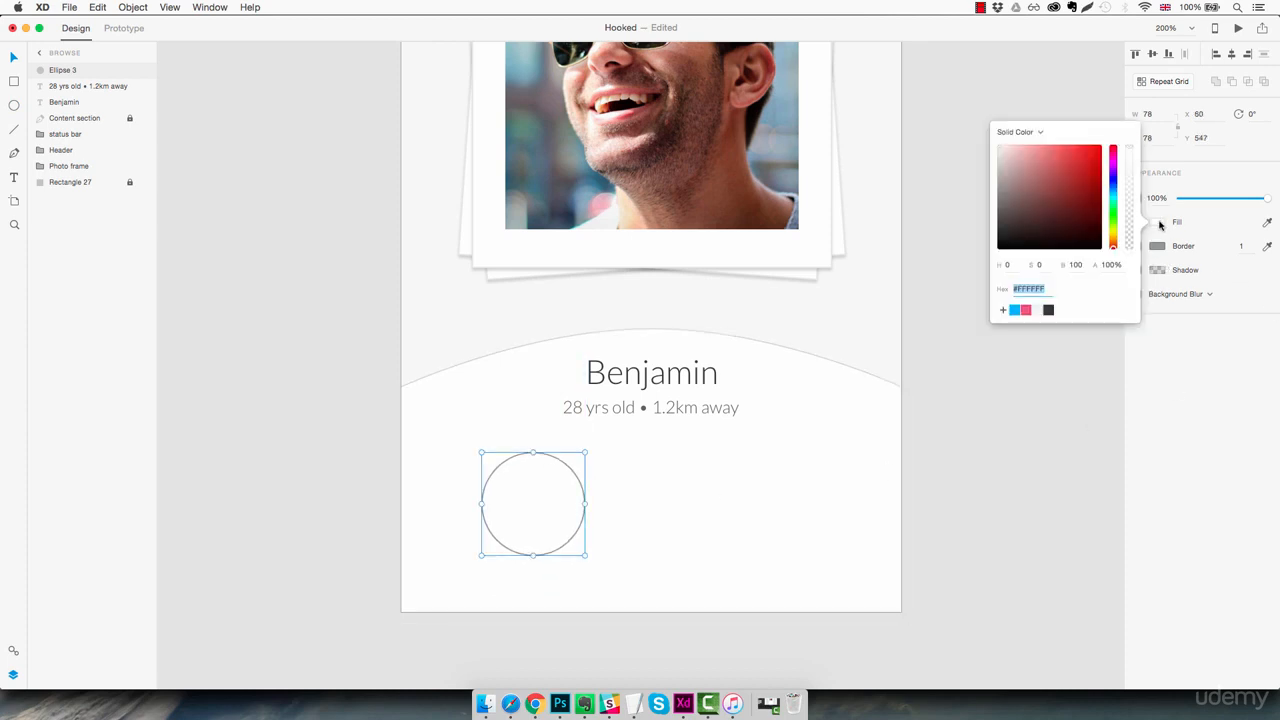
click(1006, 406)
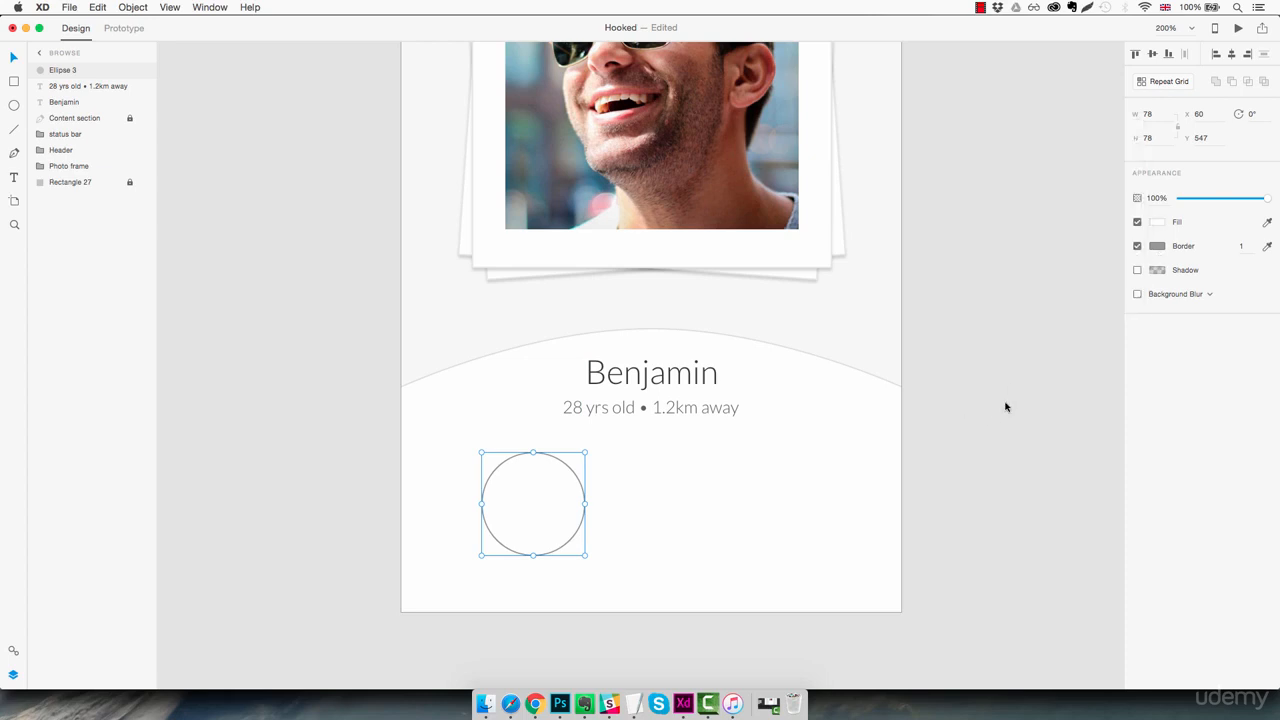
key(super+0)
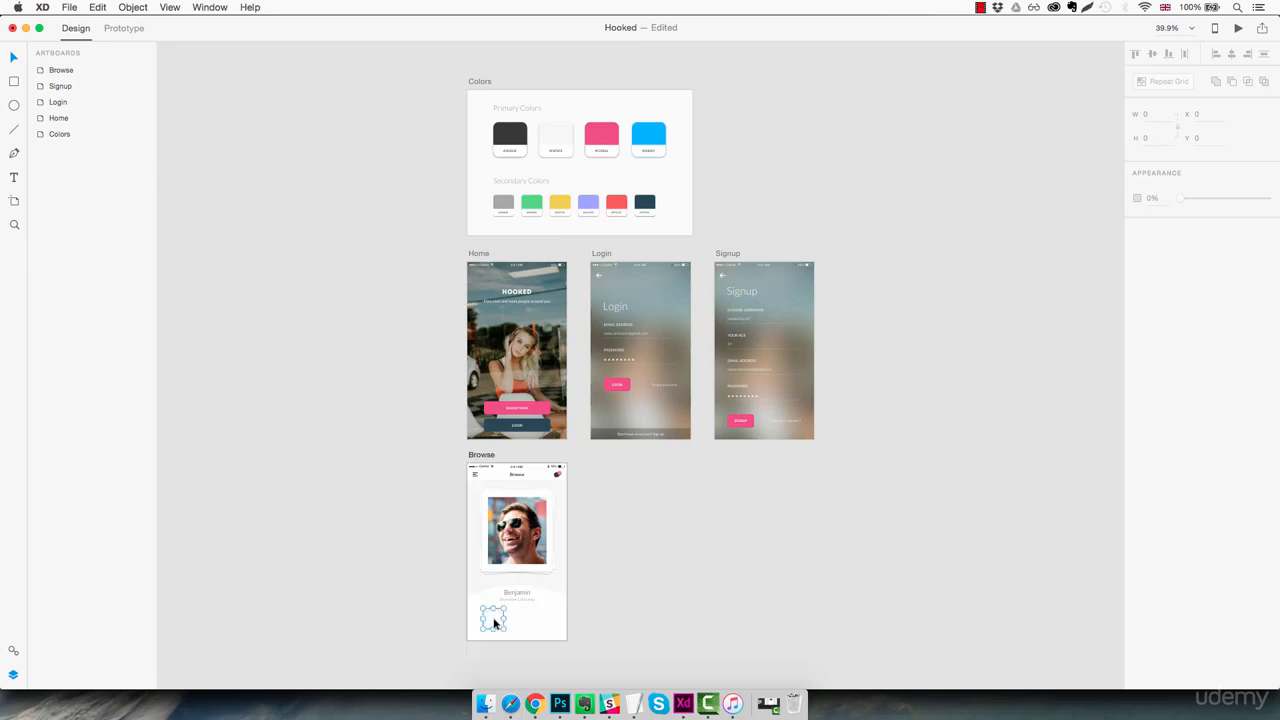
click(492, 618)
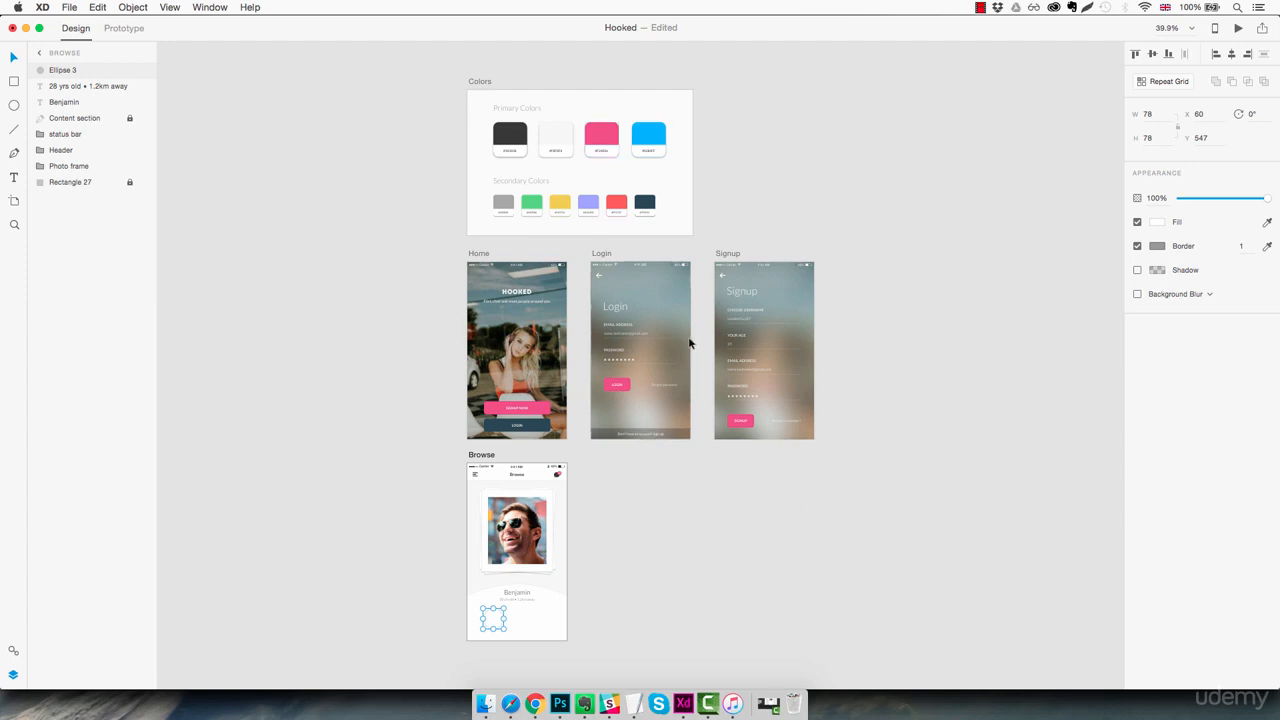
Fill the new circle with the grey swatch from the Secondary Colors and remove its border
click(1267, 246)
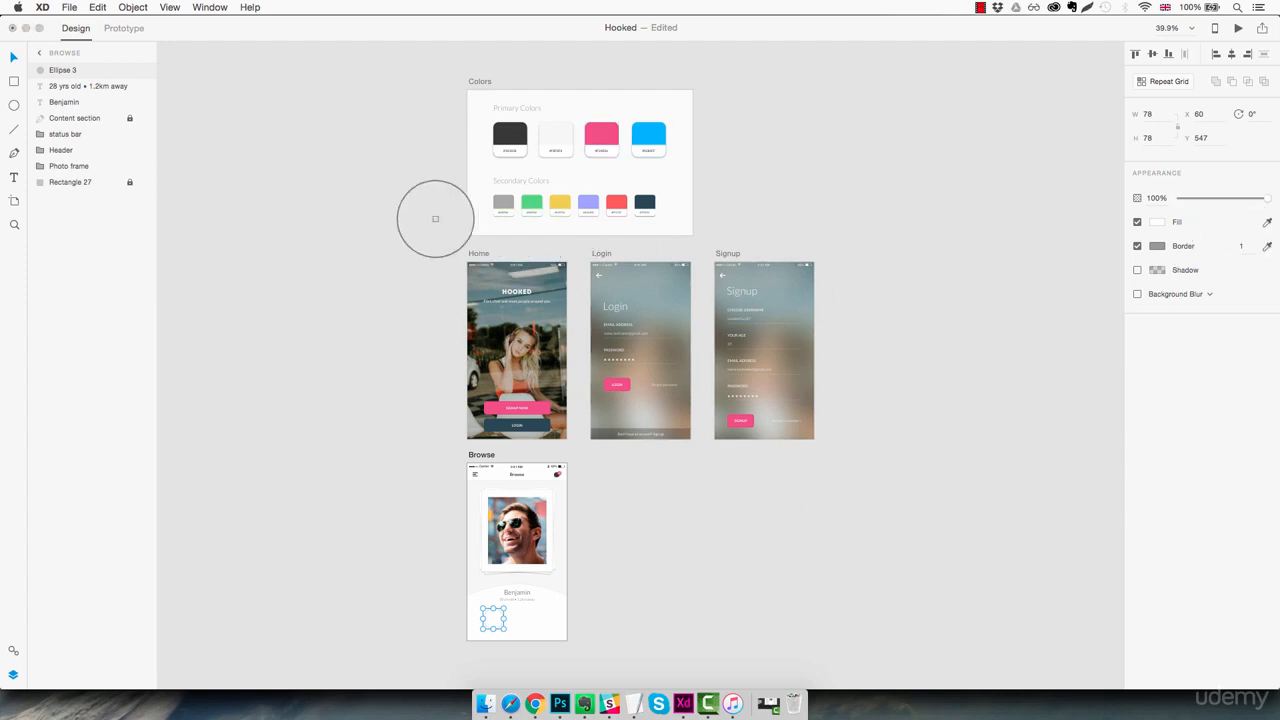
click(503, 203)
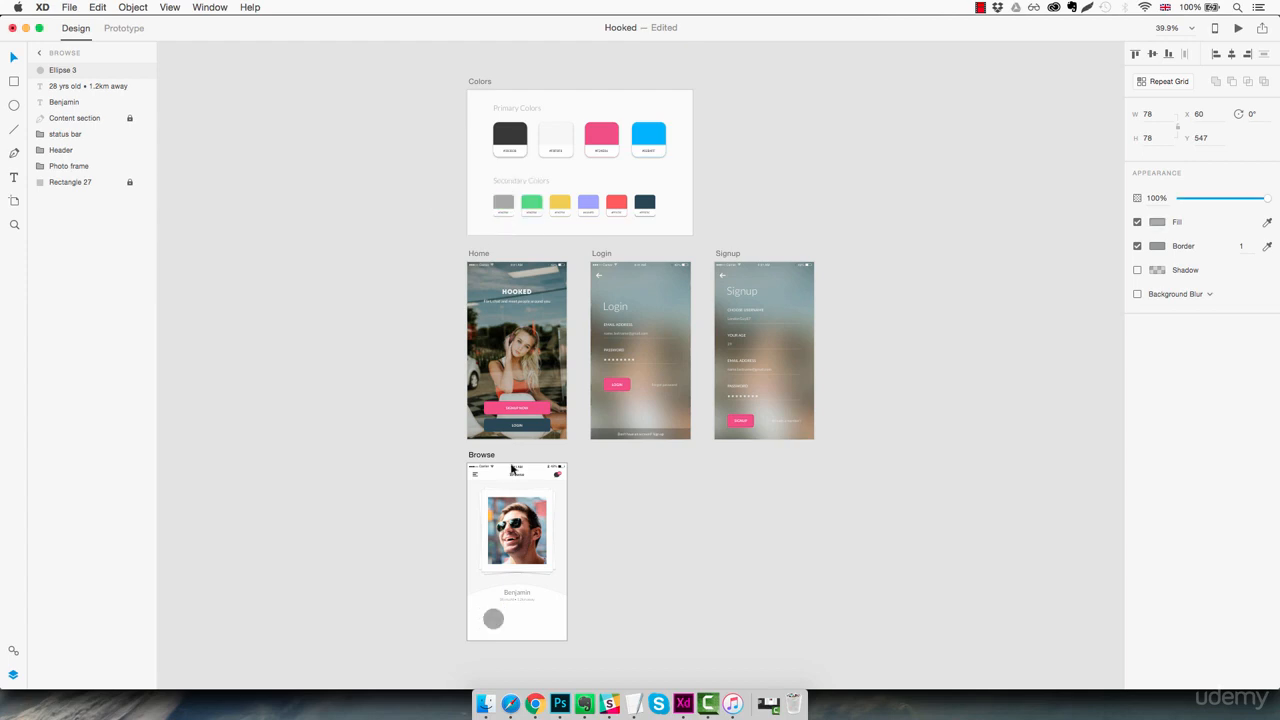
key(z)
click(488, 609)
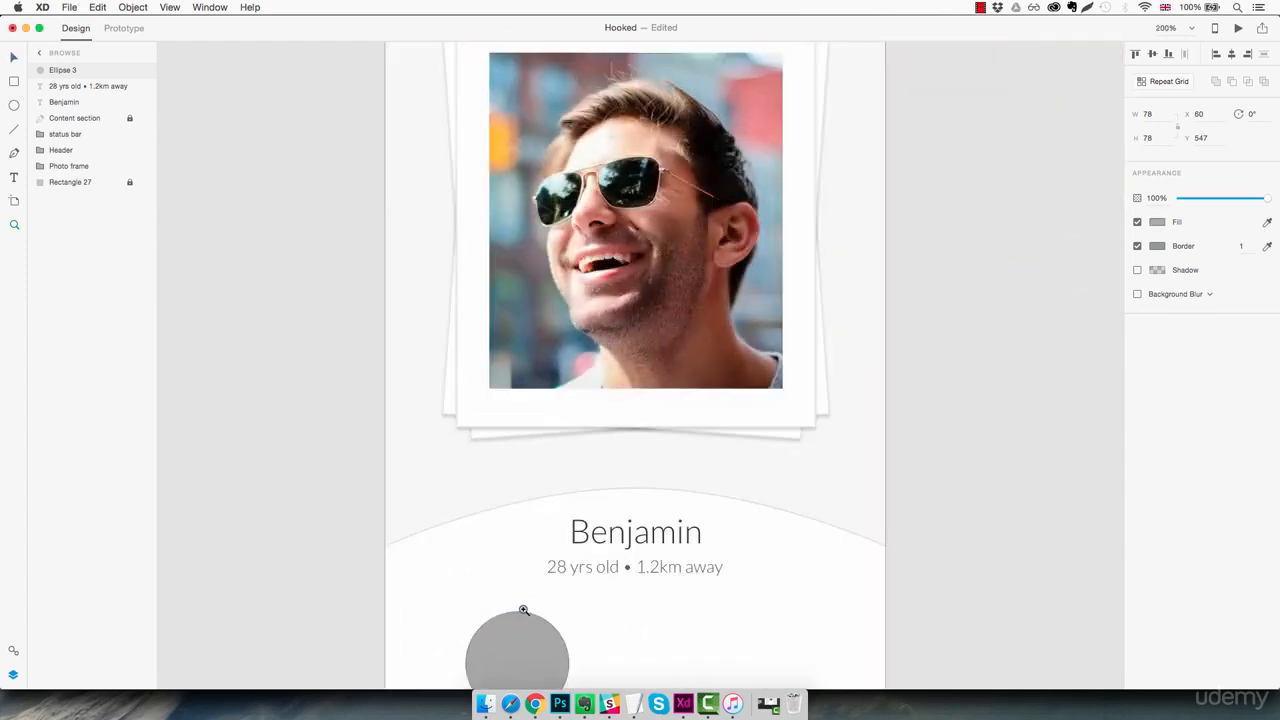
scroll(570, 450, down, 4)
click(566, 451)
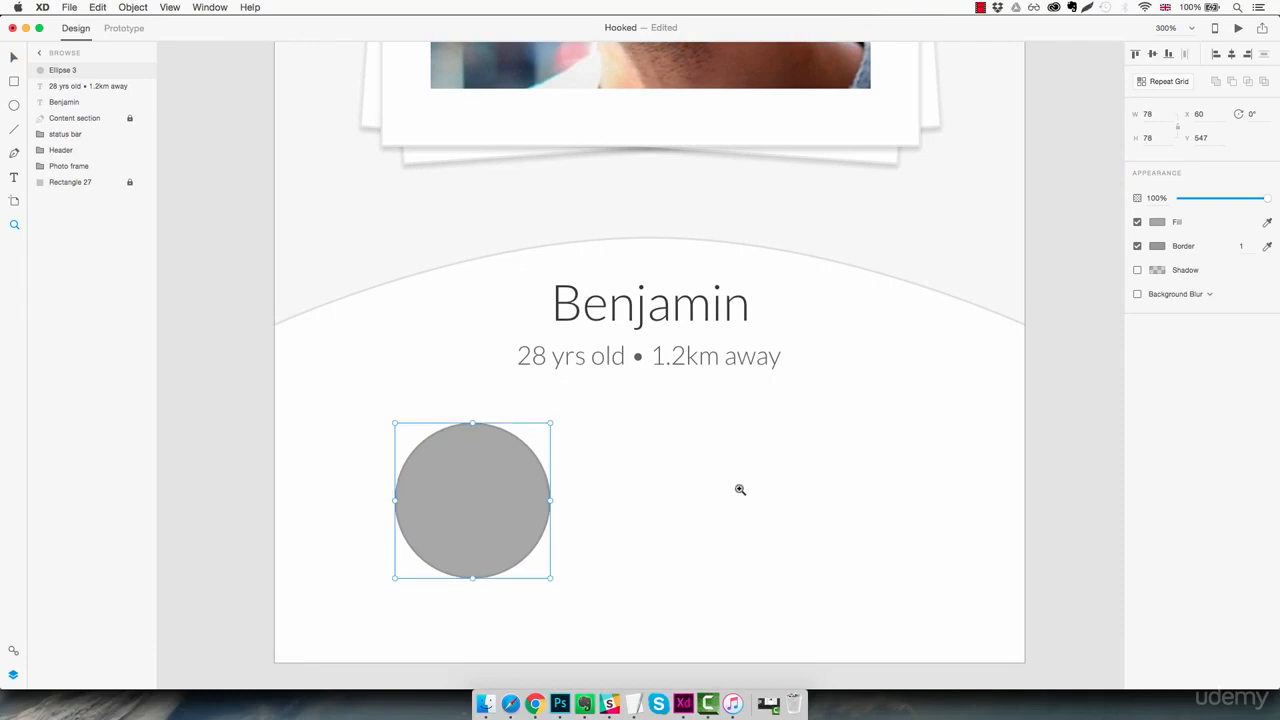
click(1137, 247)
Draw a 9 by 45 white bar on the pasteboard beside the Browse artboard, with corner radius 9 and no border
drag(414, 526, 771, 483)
key(r)
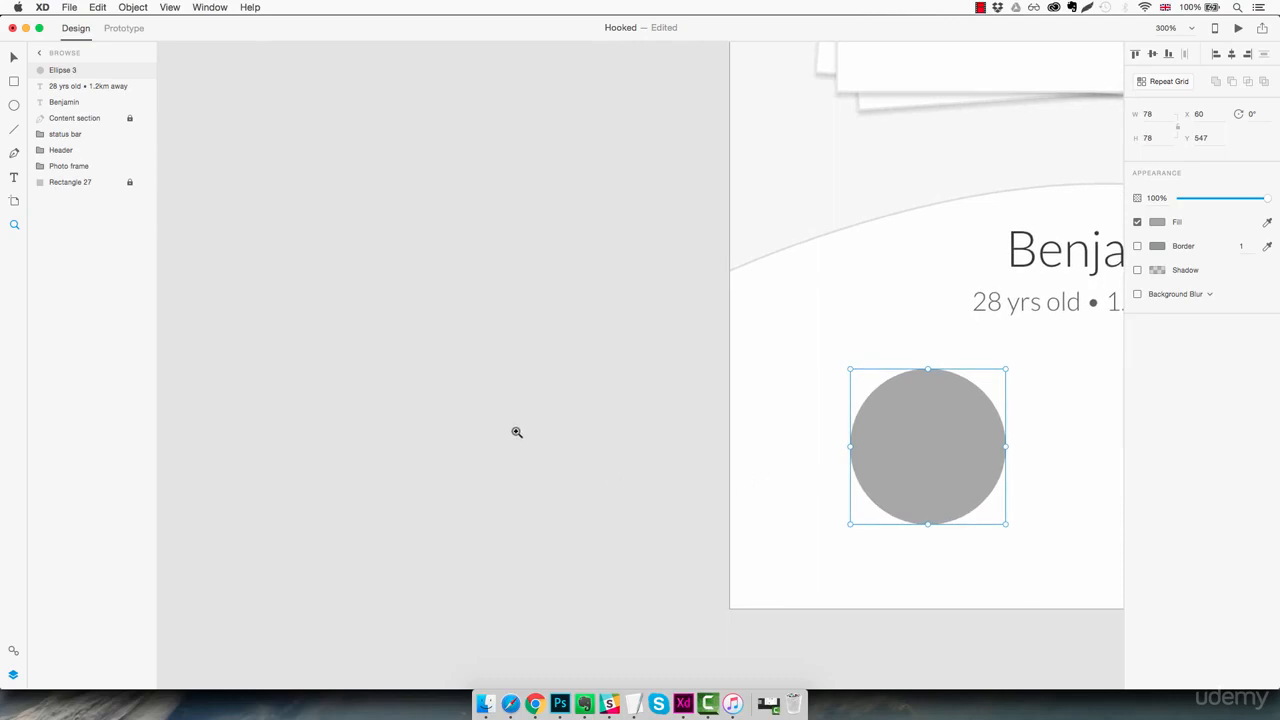
drag(472, 418, 491, 520)
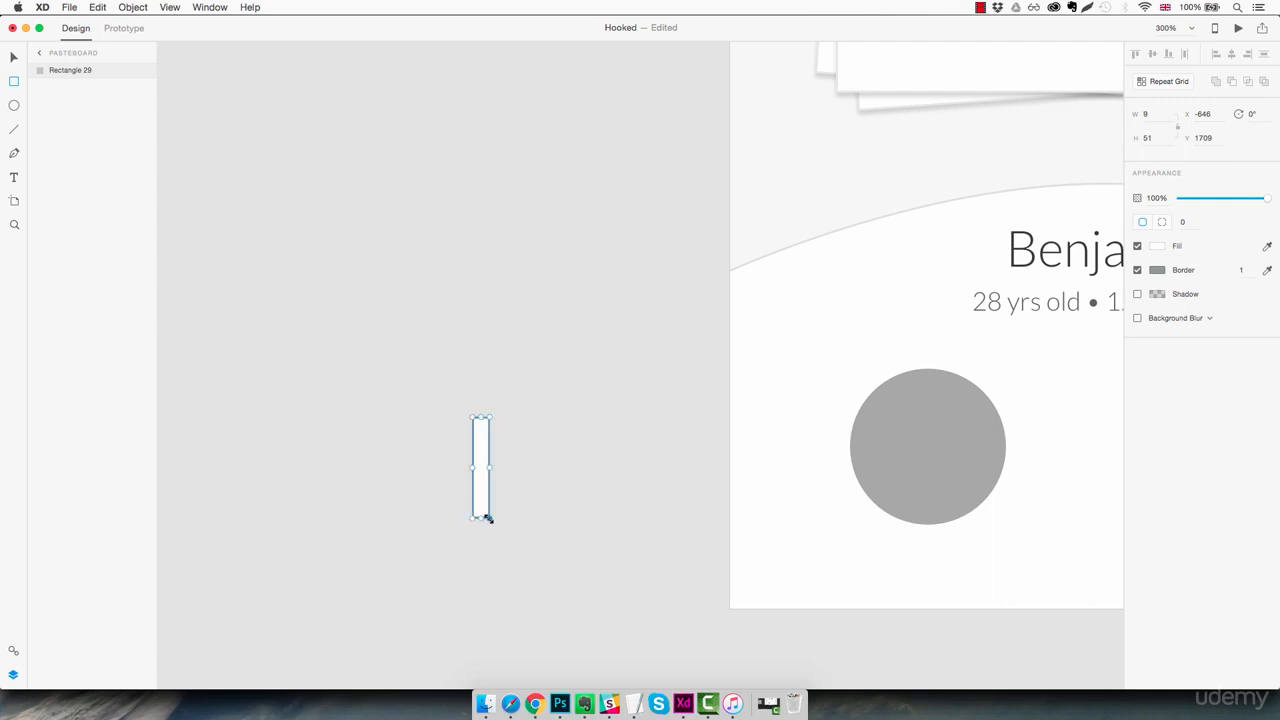
click(1158, 138)
text(40)
key(Return)
key(Down)
click(1186, 222)
click(1137, 270)
Rotate the rounded bar to 45° and add a duplicate rotated to 315° to form an X
click(486, 451)
drag(494, 416, 518, 442)
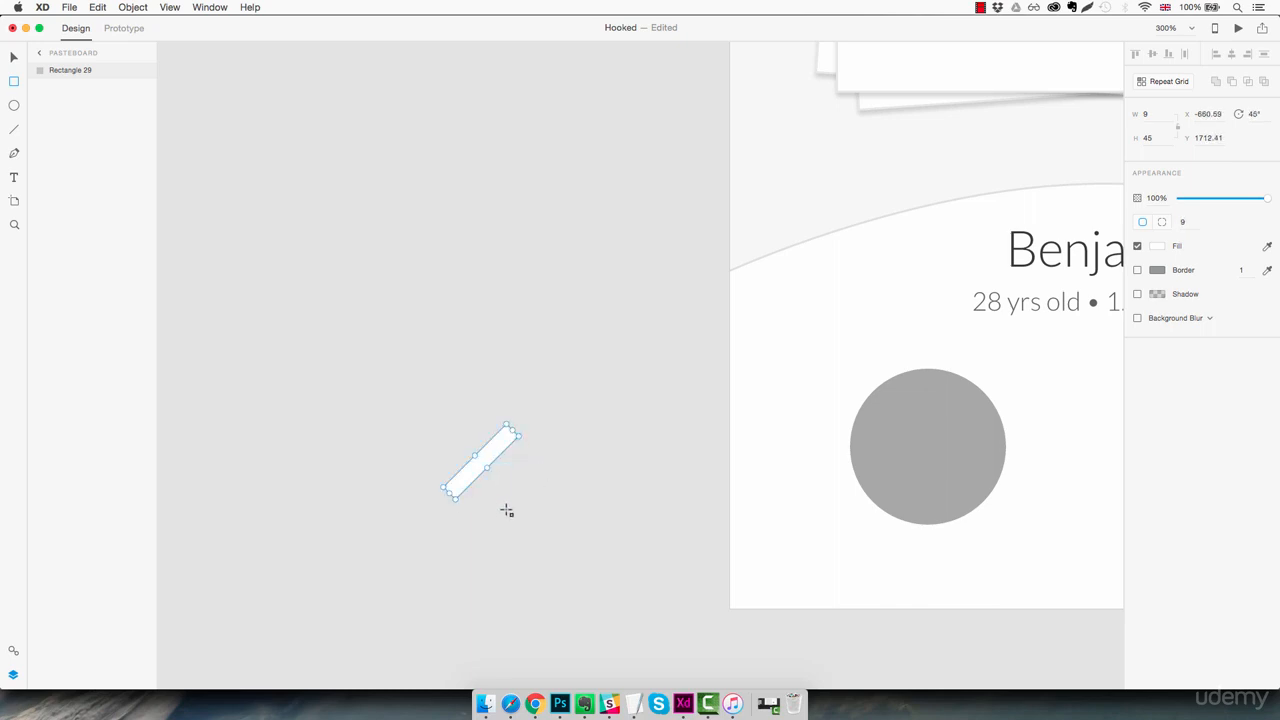
key(super+d)
drag(525, 435, 458, 412)
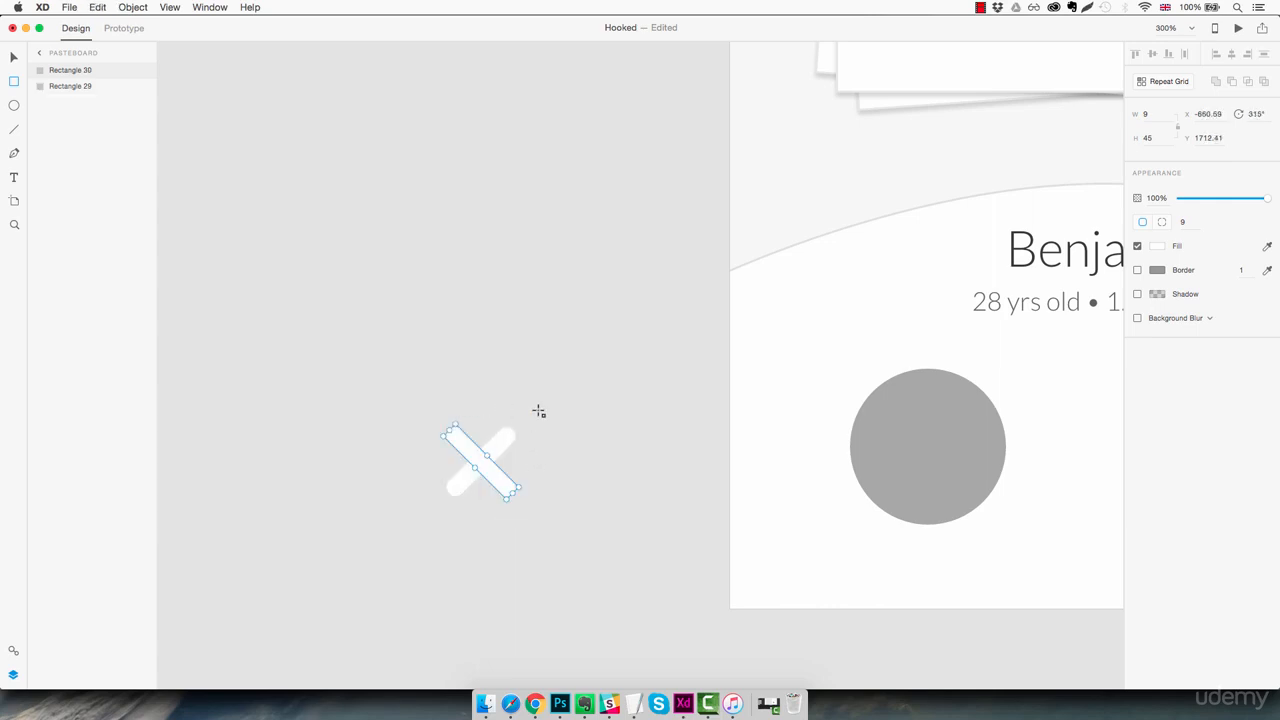
Merge the two crossed bars into one shape and centre the X on the grey circle
key(v)
drag(548, 398, 441, 511)
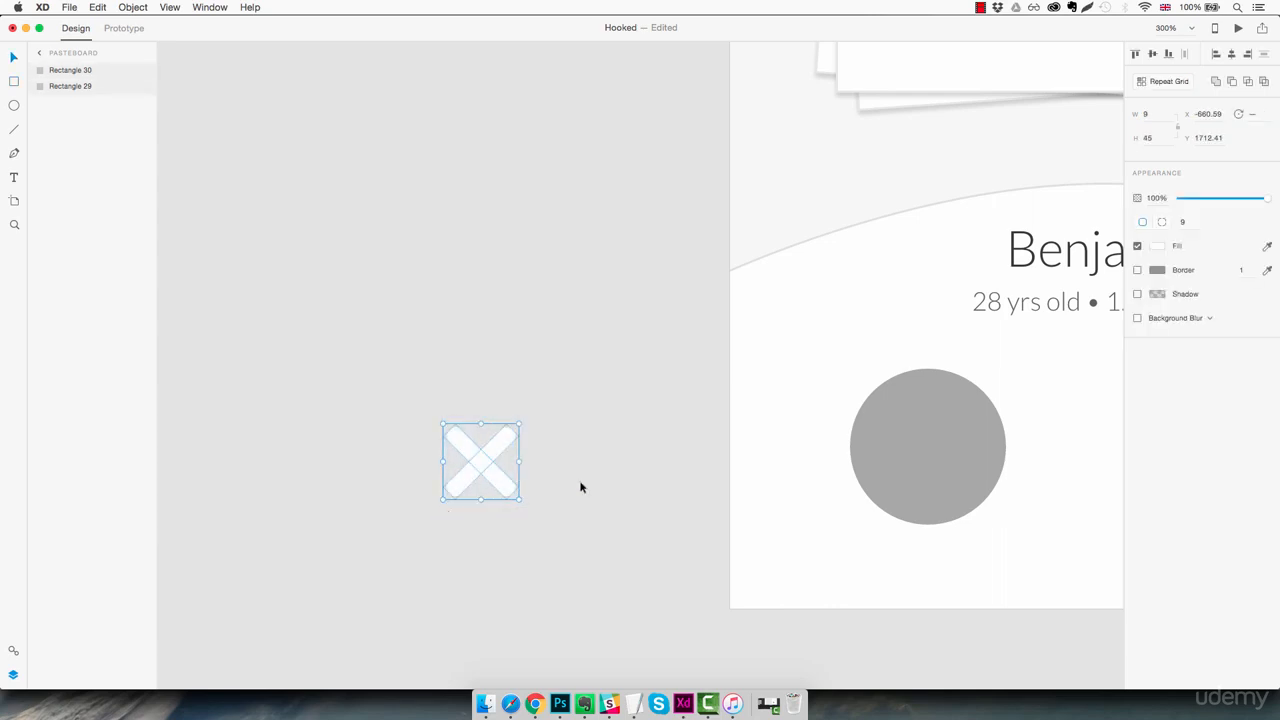
click(1215, 82)
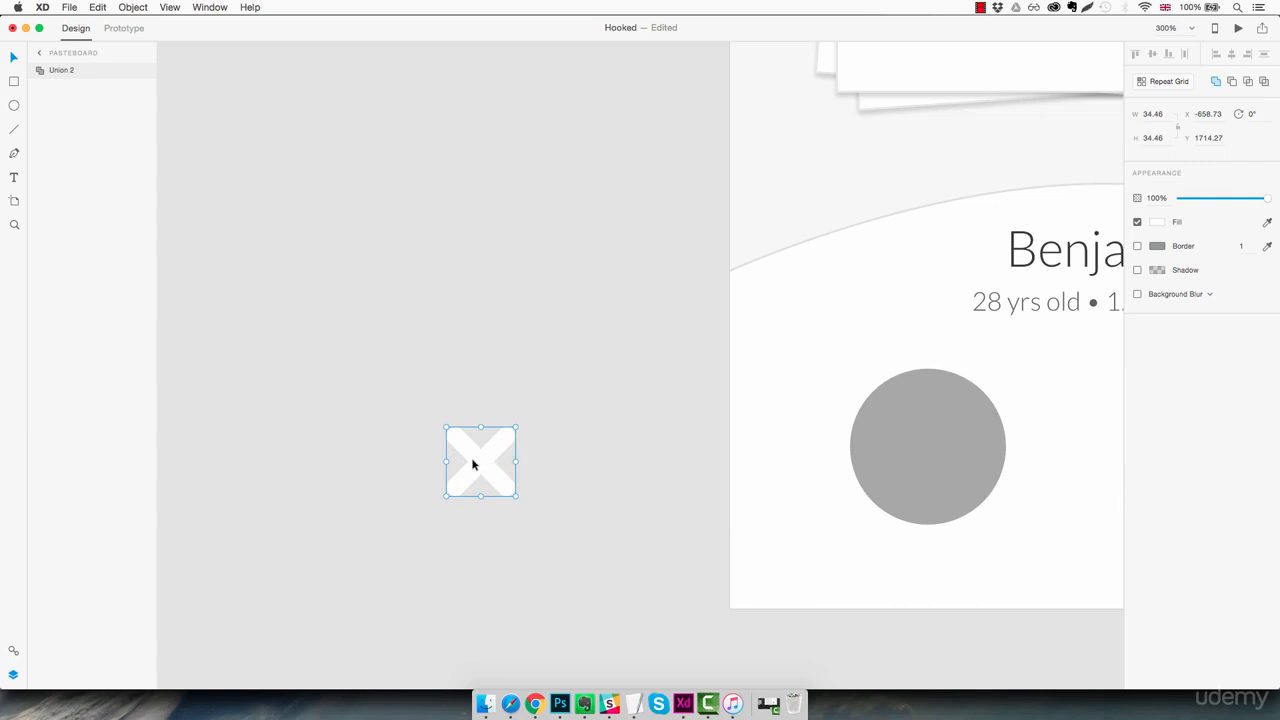
drag(473, 463, 609, 515)
click(690, 493)
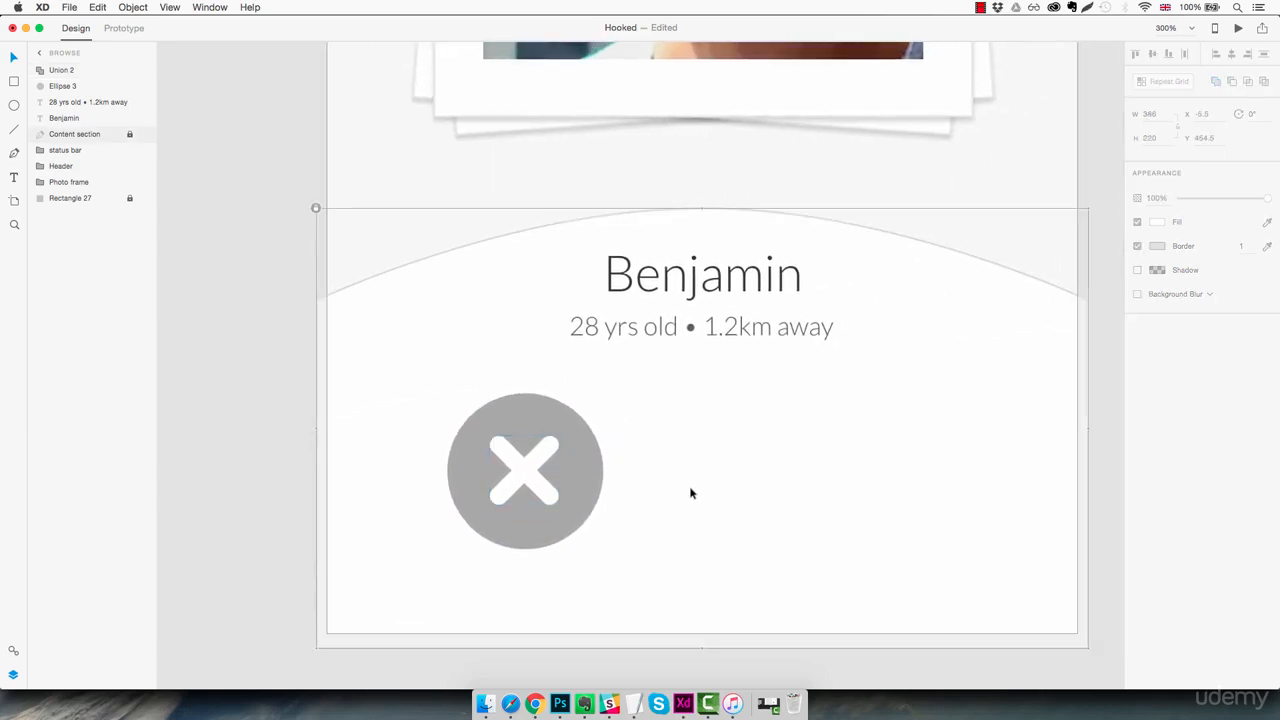
Group the X with the grey circle and name the group "Button1"
drag(636, 402, 476, 548)
key(super+g)
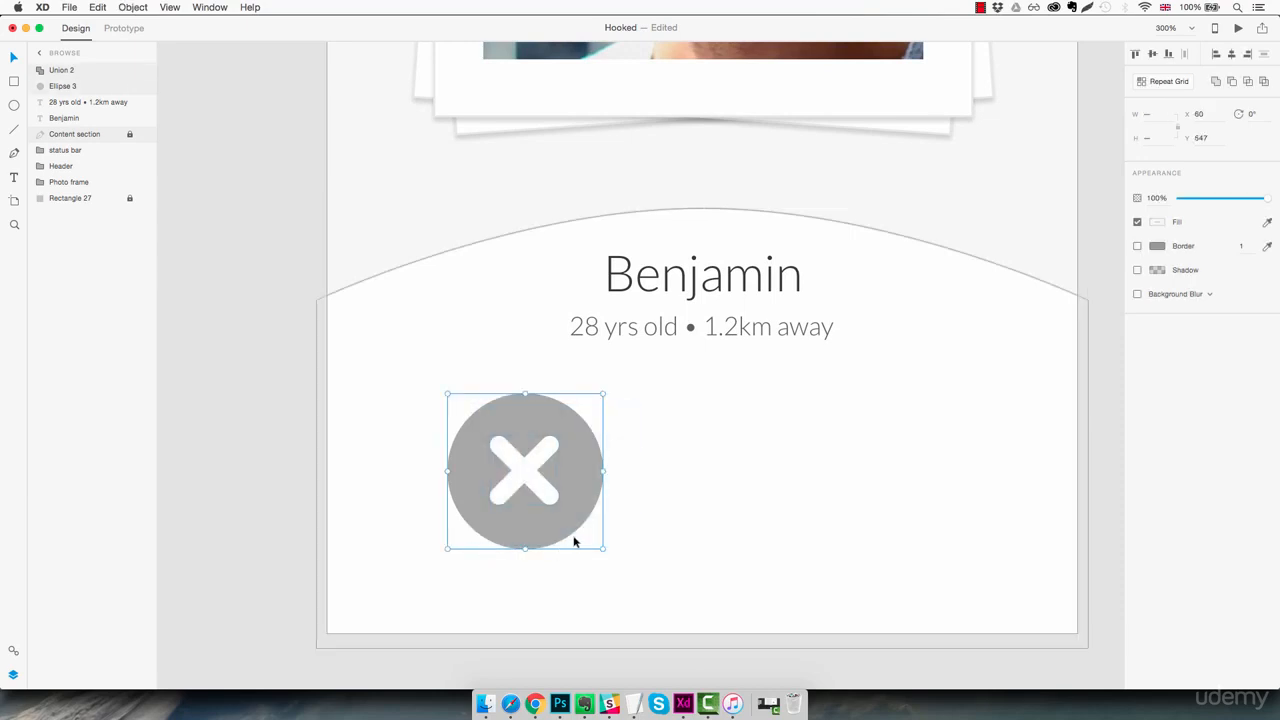
double_click(74, 71)
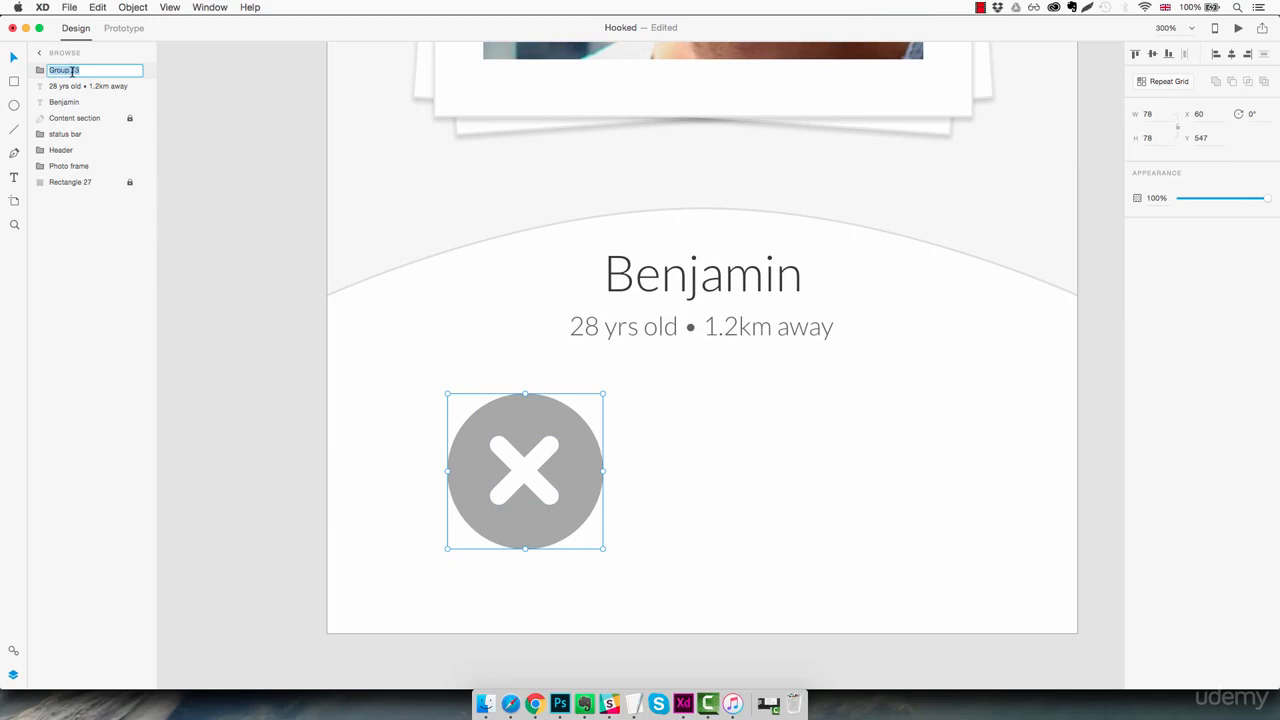
text(Button1)
key(Return)
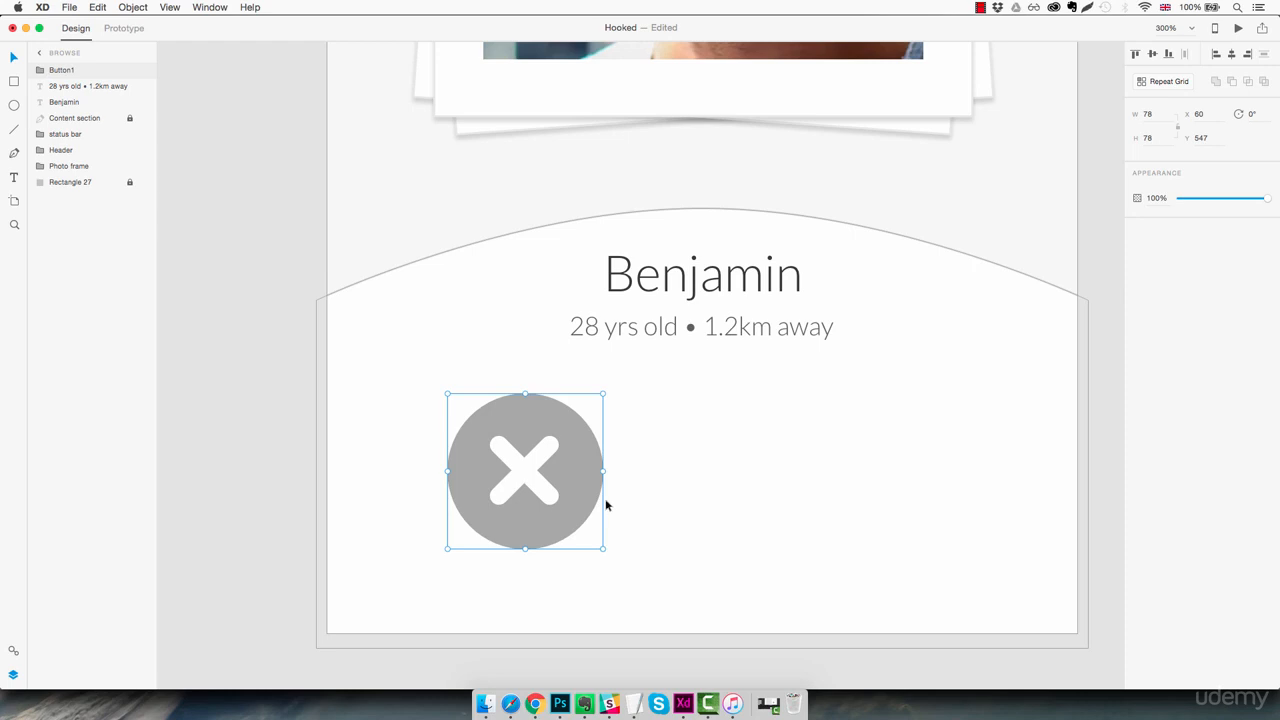
Copy the grey button to X 217, Y 547 and fill the copy's circle with the saved pink
drag(577, 486, 892, 500)
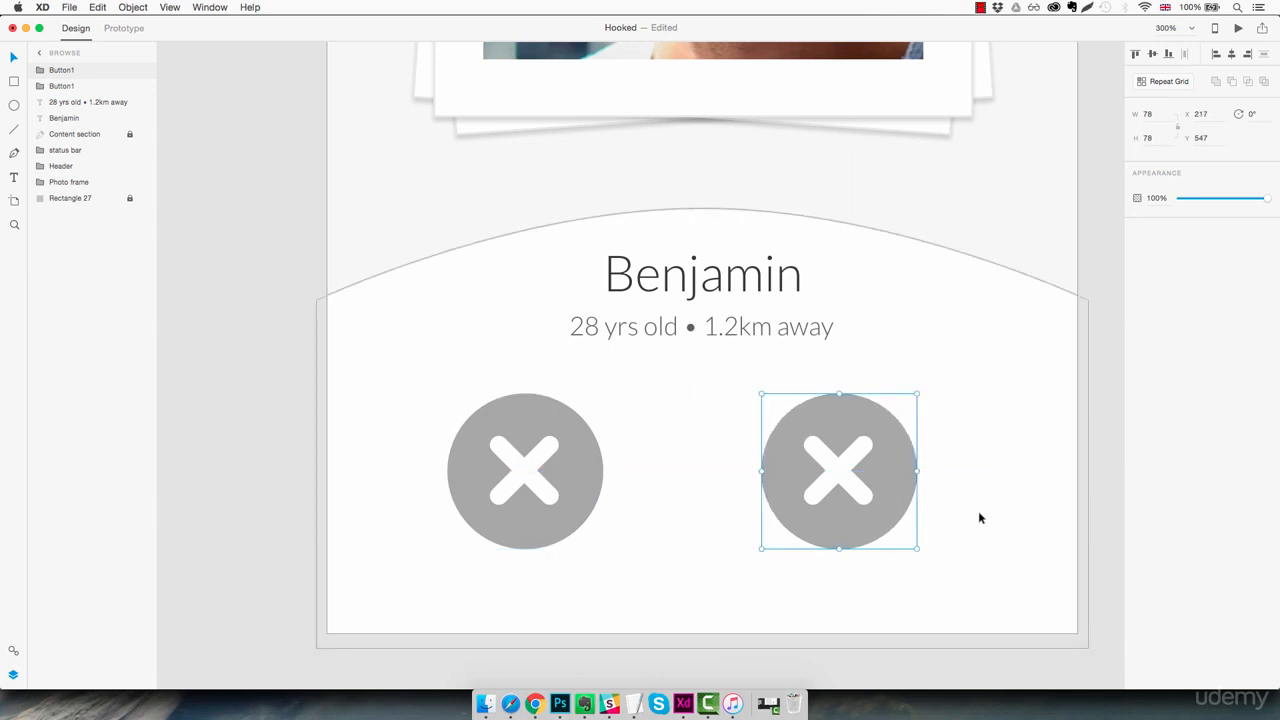
click(978, 511)
click(903, 480)
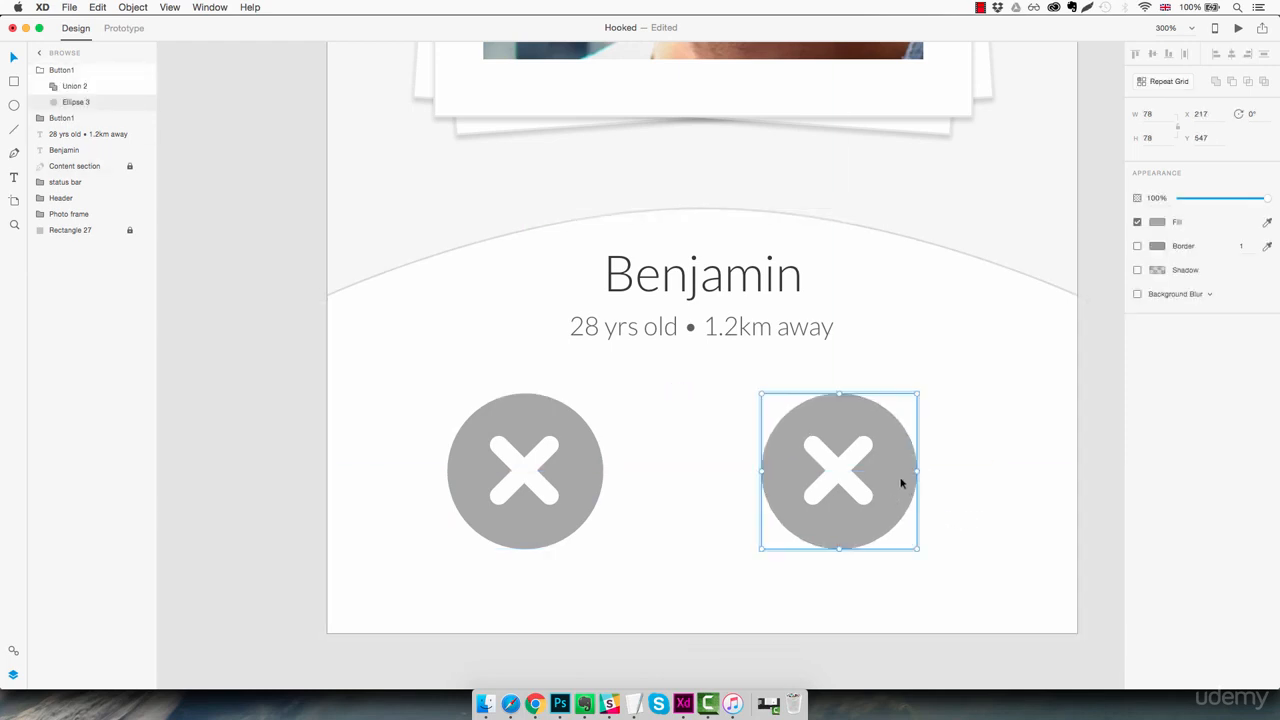
click(1157, 222)
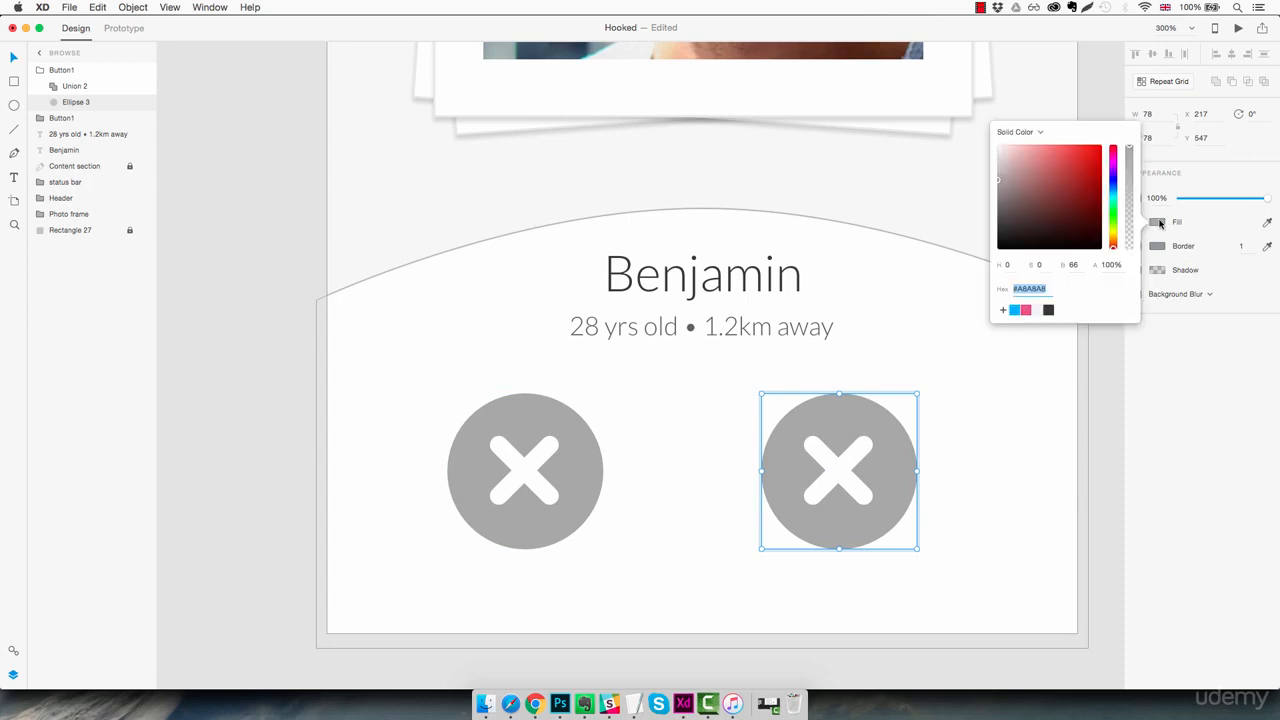
click(1026, 310)
click(986, 443)
click(986, 443)
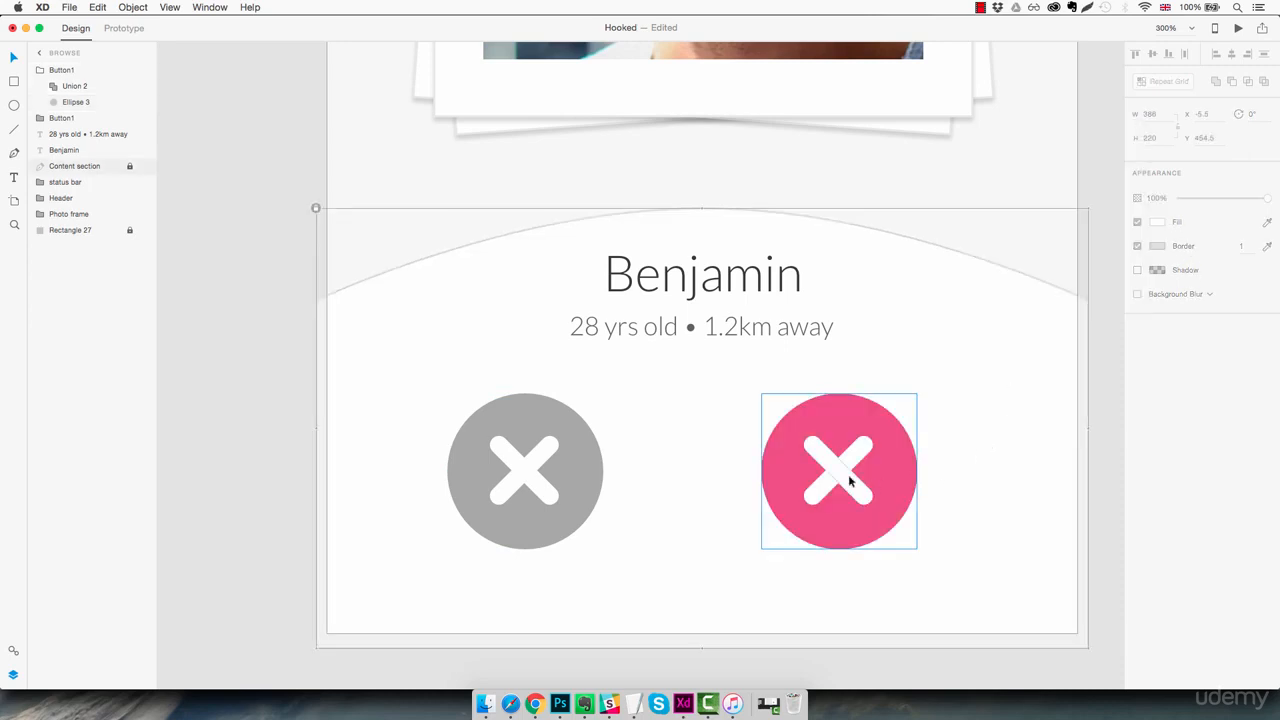
Delete the X shape from inside the pink button
double_click(835, 477)
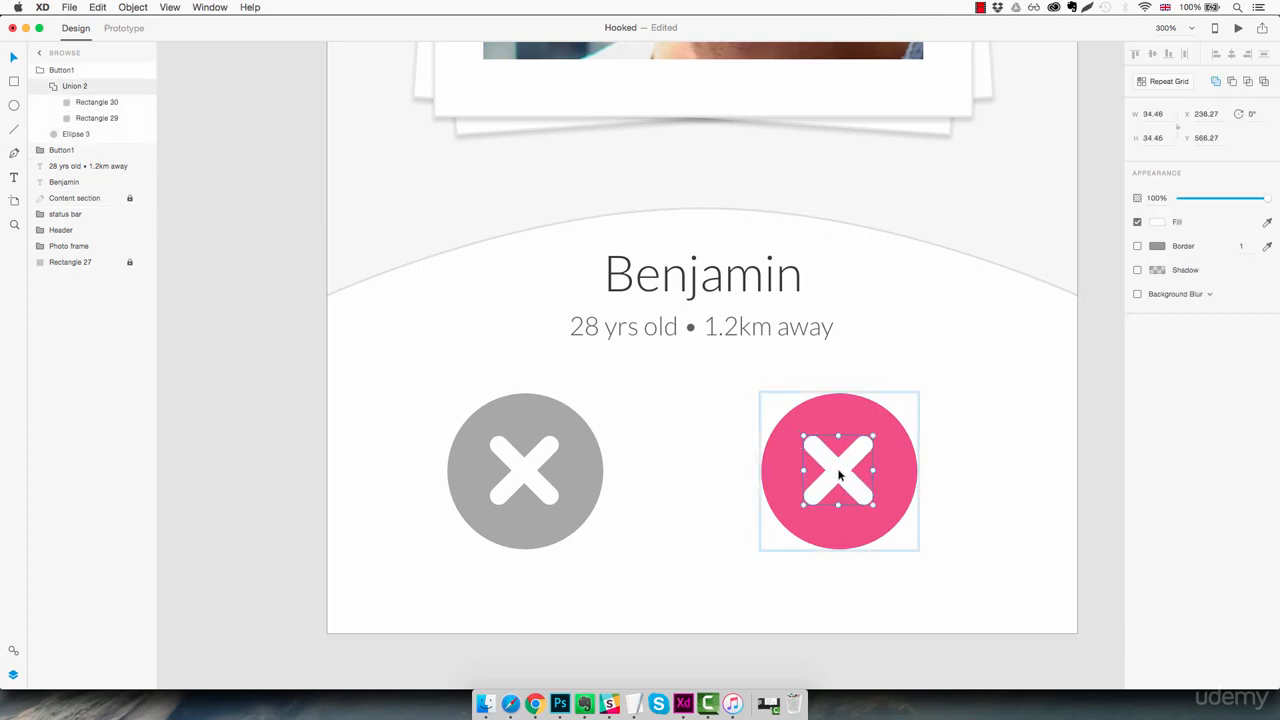
key(Delete)
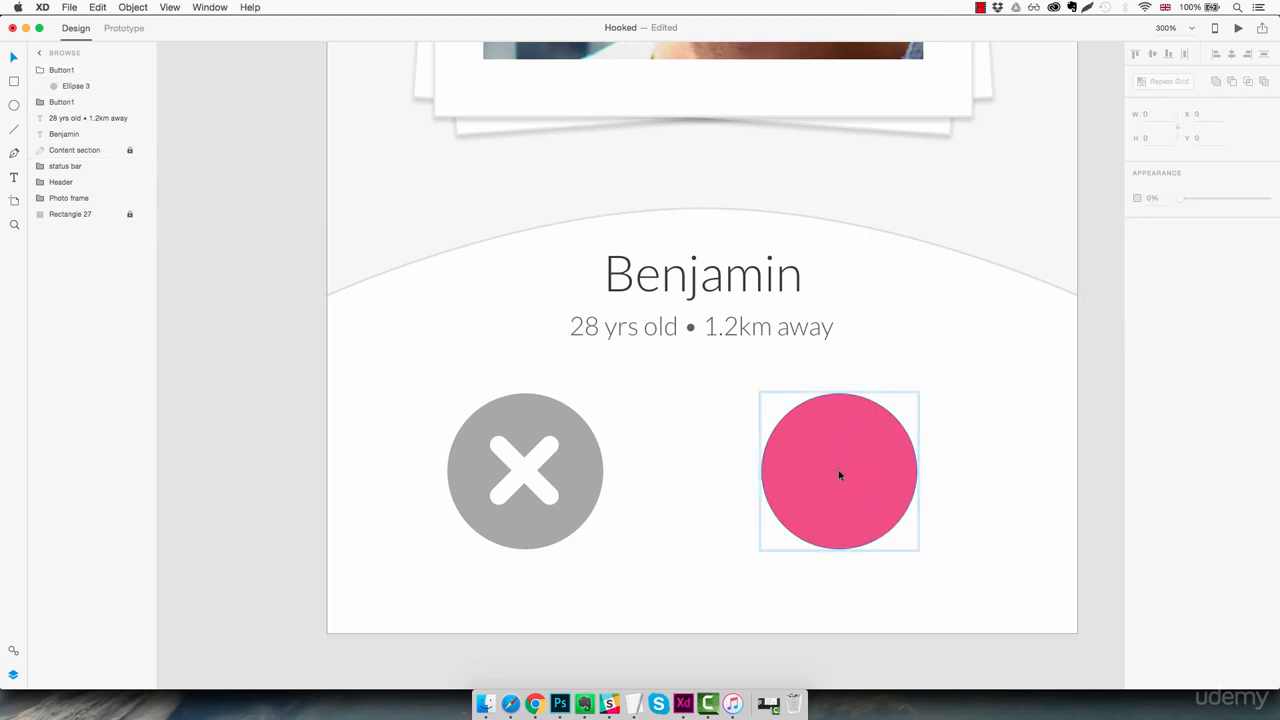
click(960, 427)
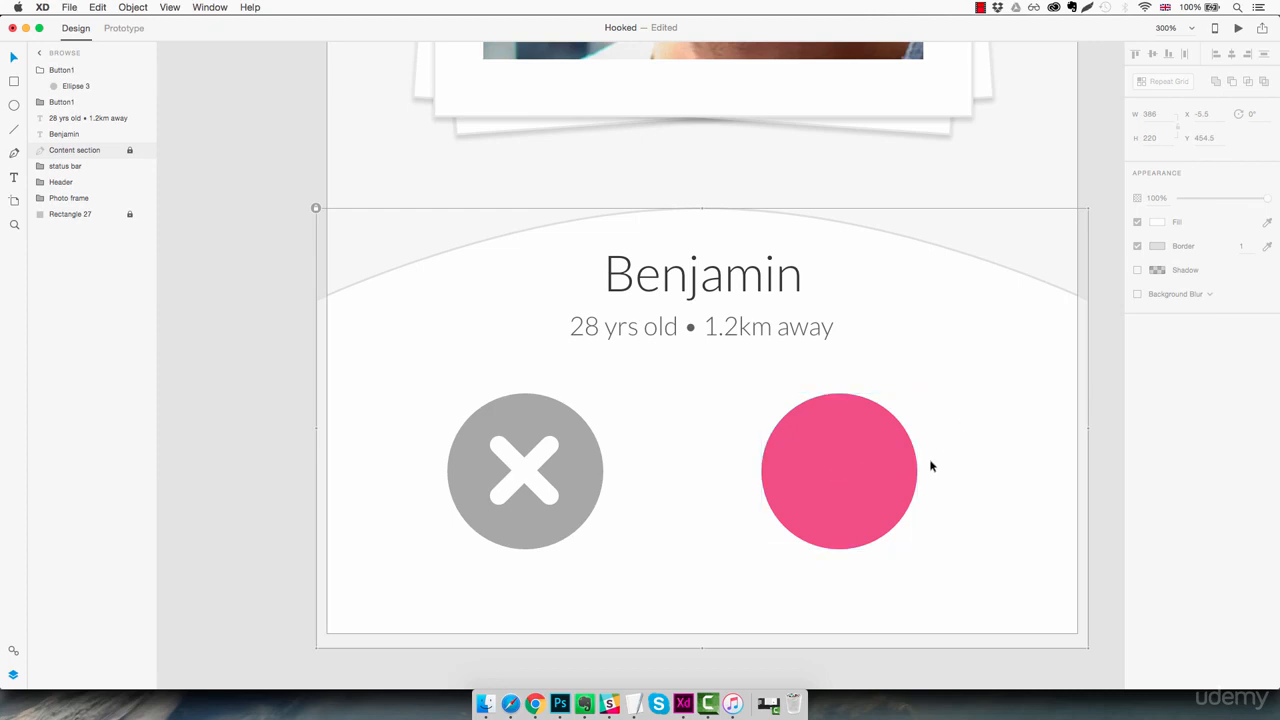
Draw a 20 by 20 white square on the pasteboard beside the Browse artboard and remove its border
drag(749, 474, 900, 469)
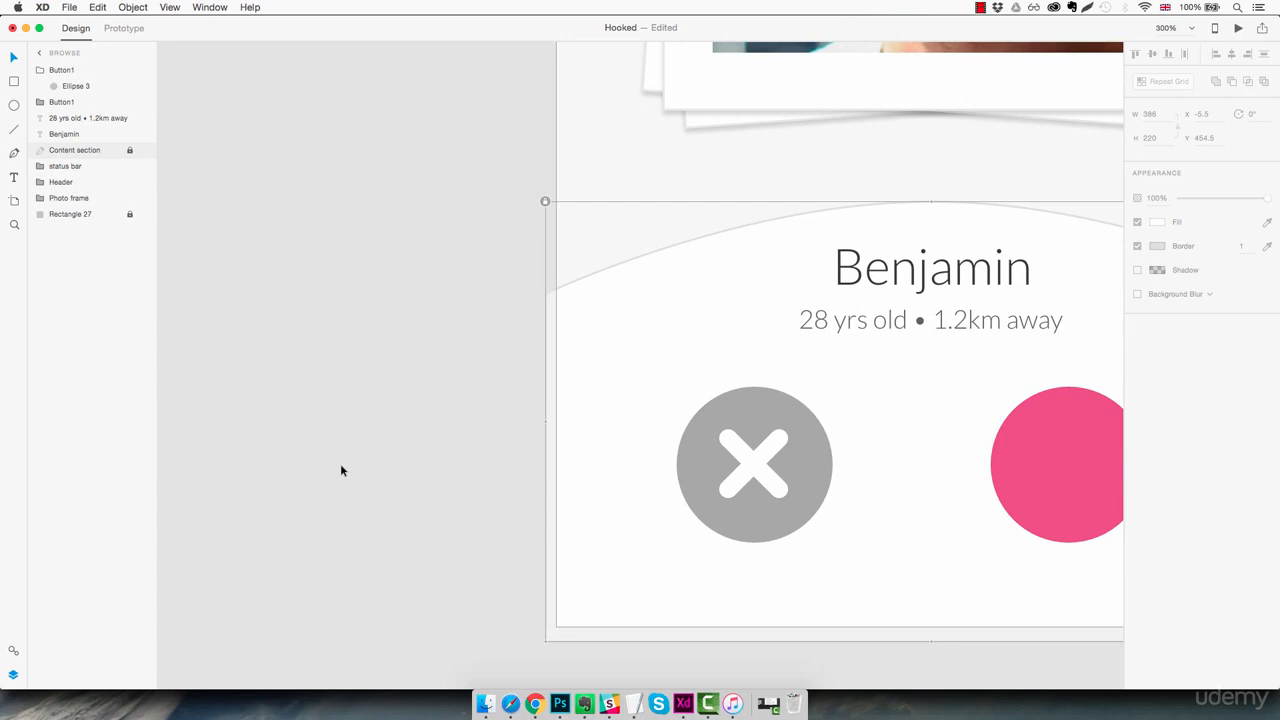
key(r)
mouse_move(349, 437)
mouse_down()
mouse_move(404, 492)
mouse_move(389, 476)
mouse_up()
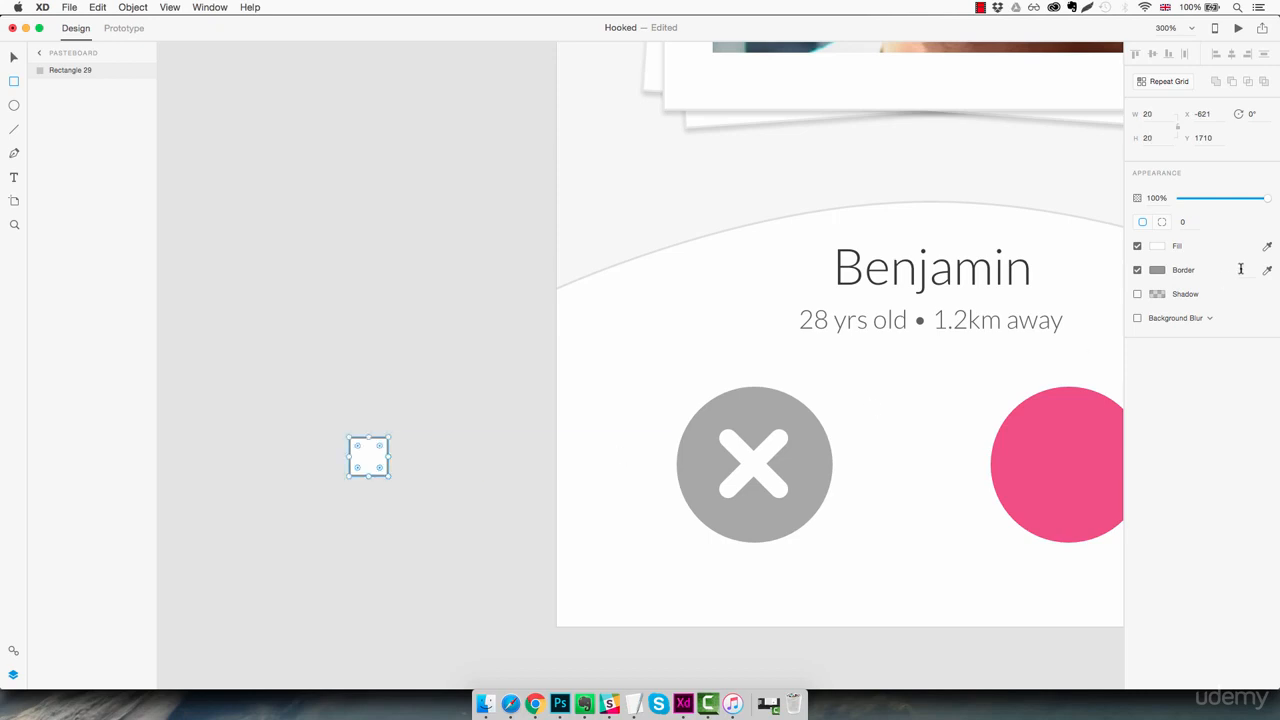
click(1138, 270)
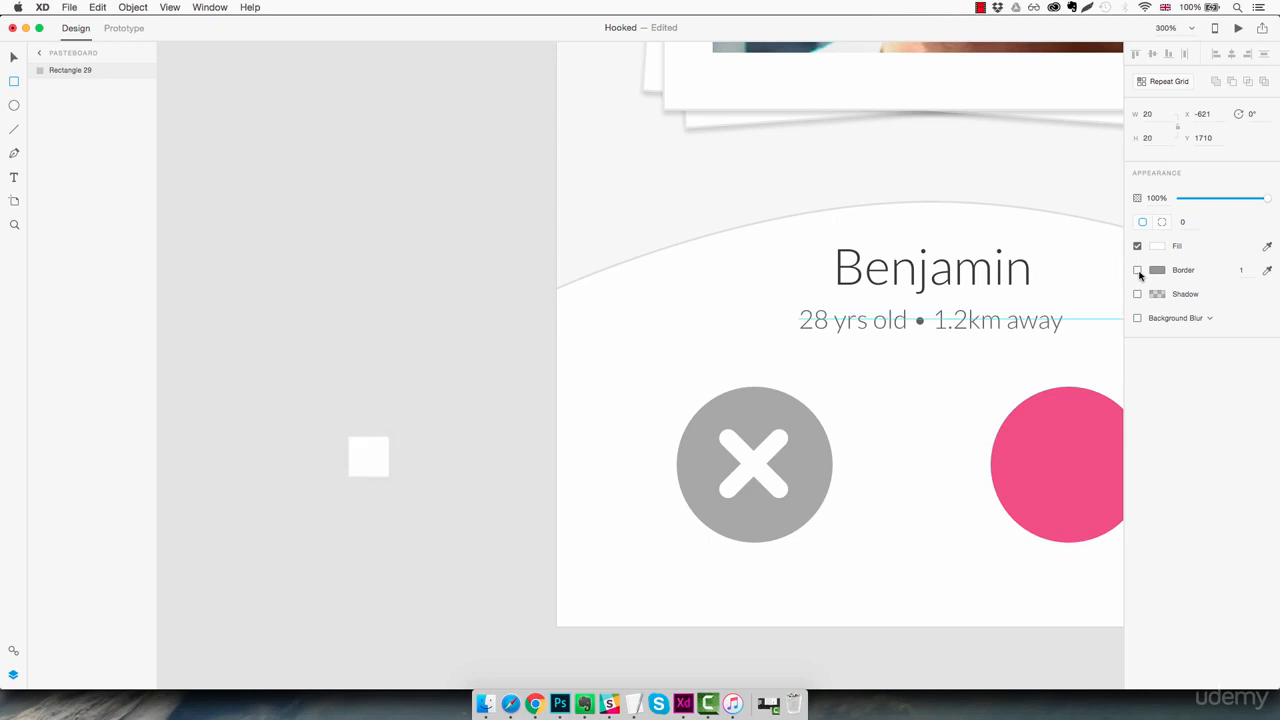
Rotate the small white square 45° into a diamond
key(z)
click(363, 445)
click(363, 445)
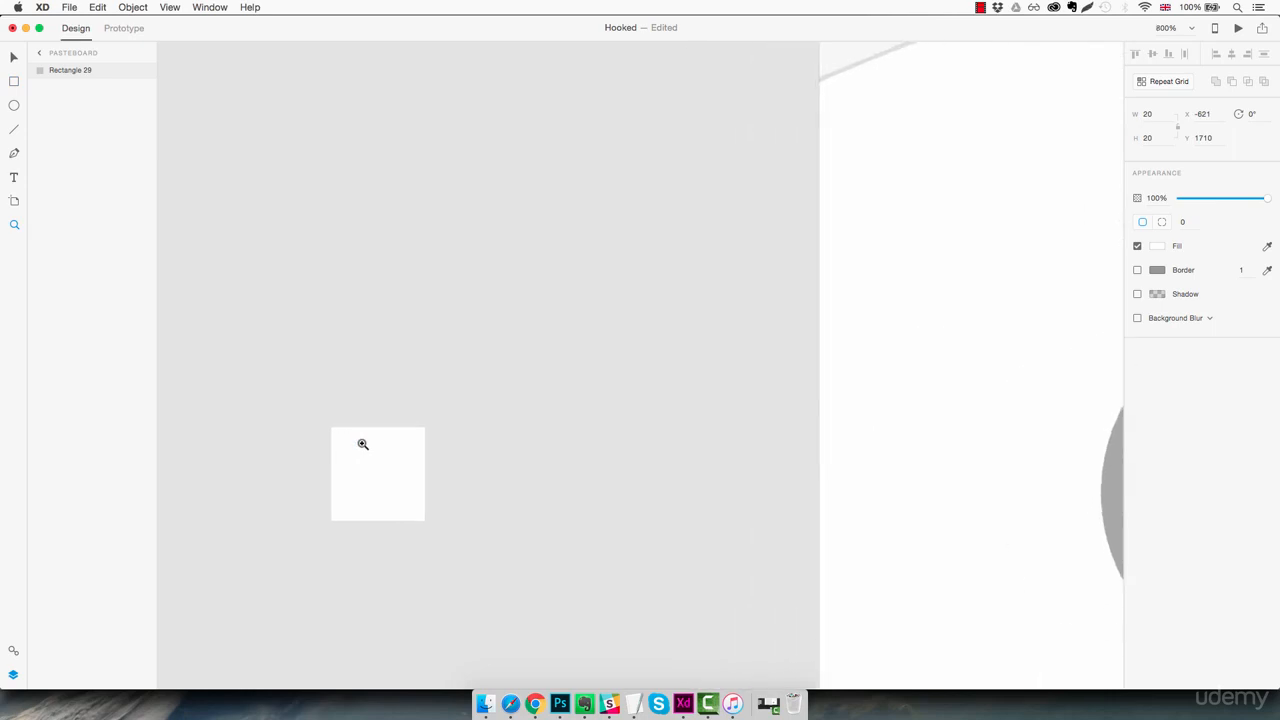
drag(379, 491, 538, 409)
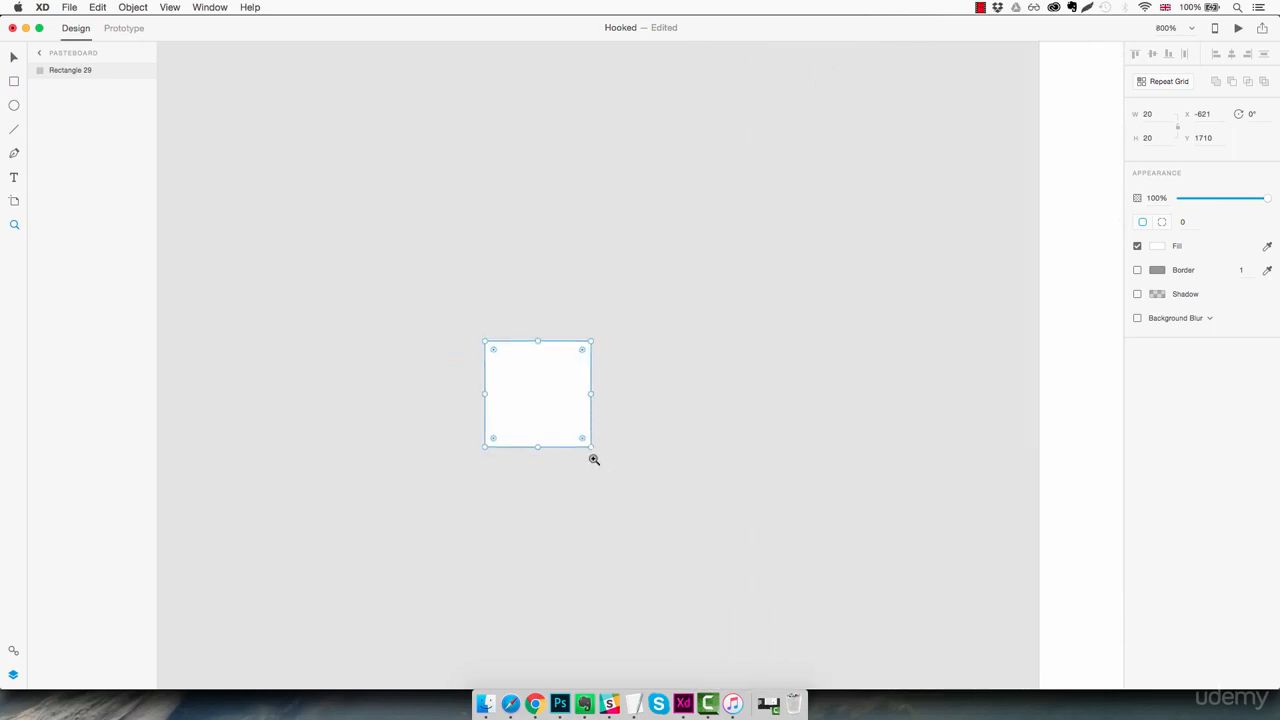
click(545, 398)
key(v)
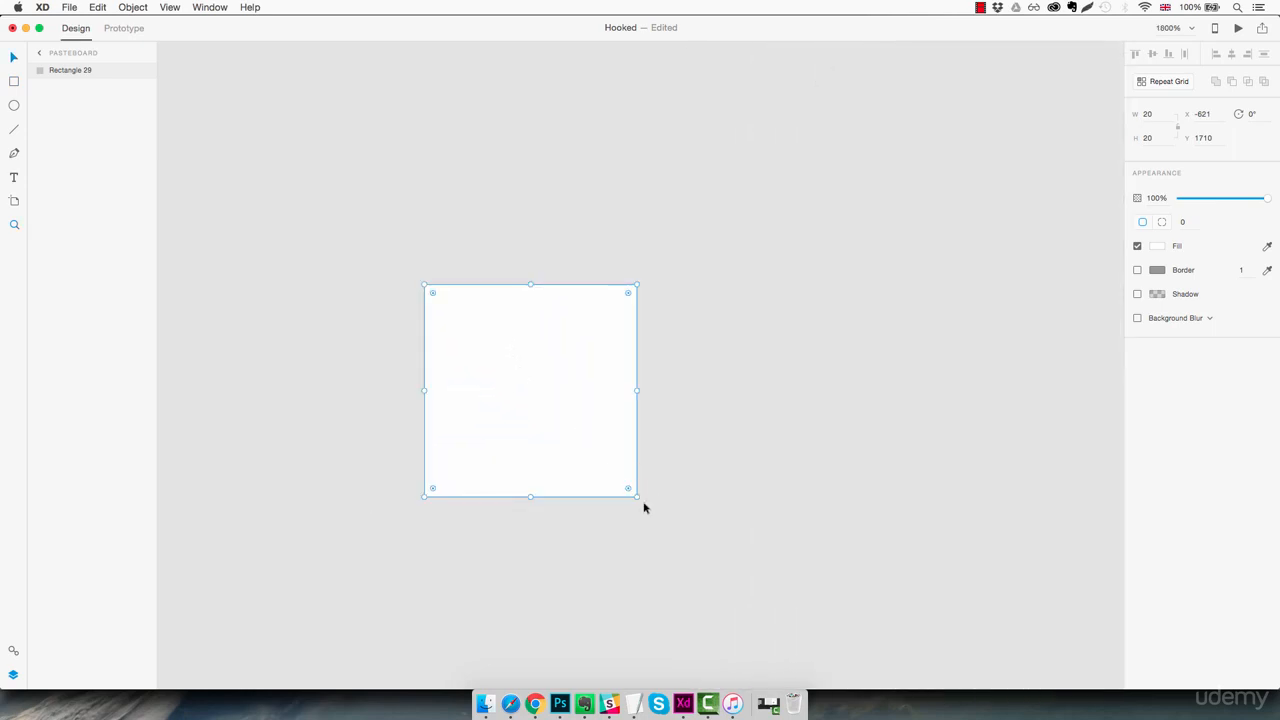
drag(641, 500, 521, 507)
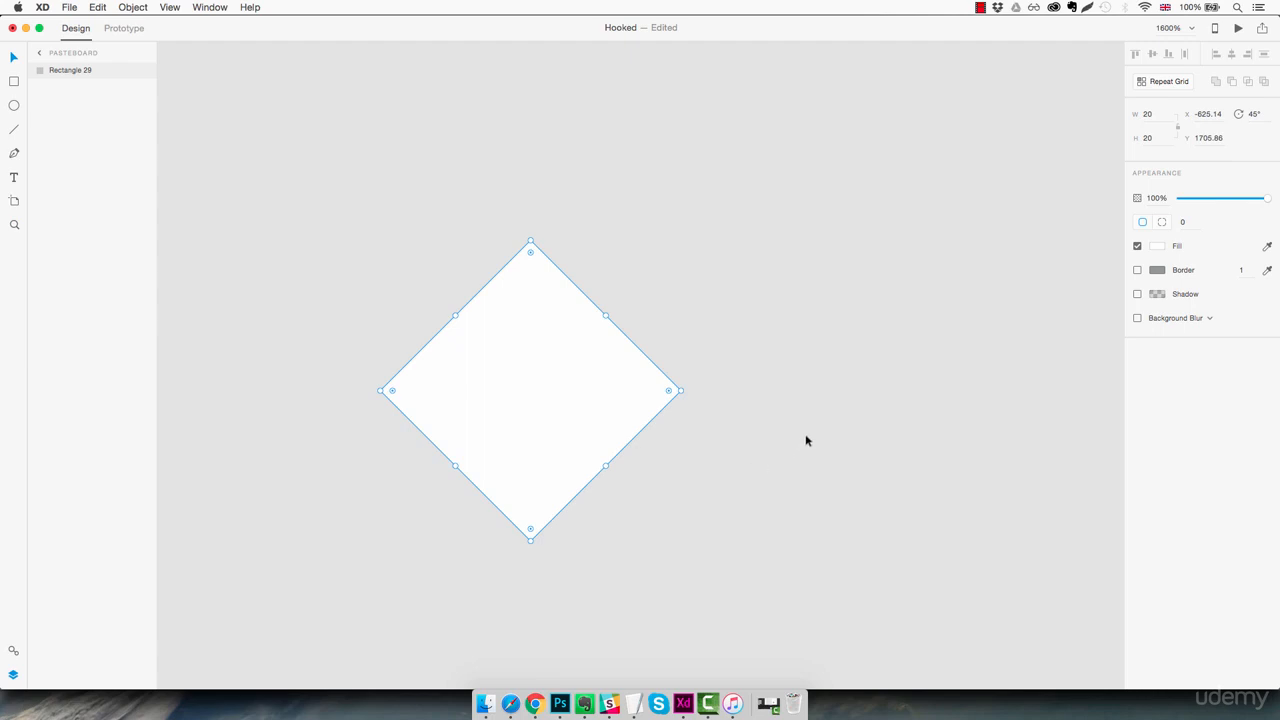
Draw a borderless 20 by 20 white circle and place it over the diamond's upper-left edge at X -628, Y 1703
key(e)
drag(627, 212, 836, 440)
click(1137, 246)
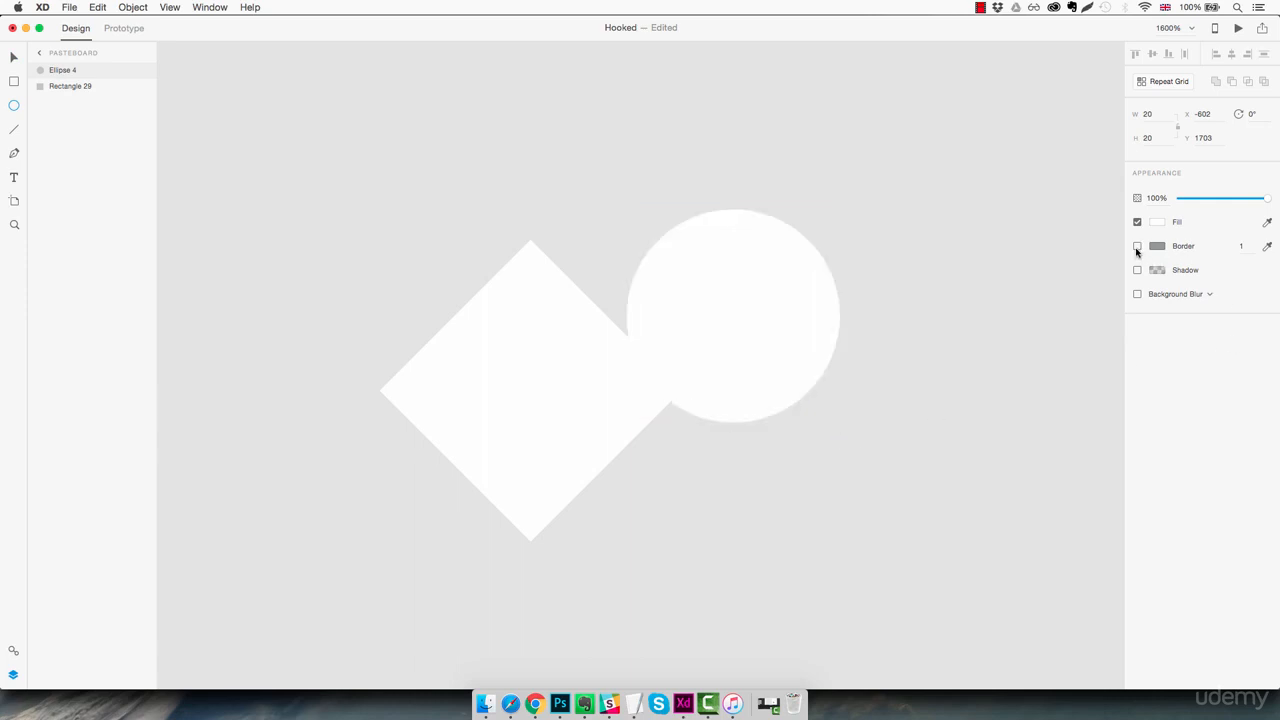
drag(780, 312, 540, 323)
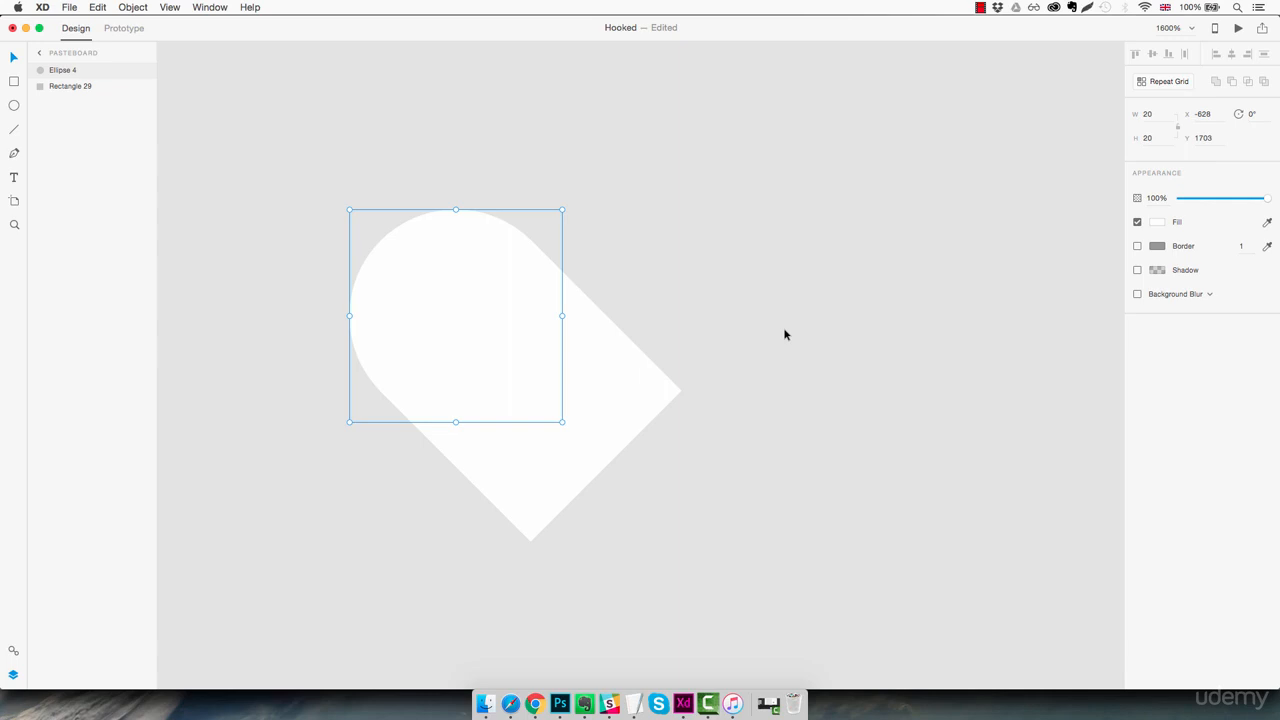
Duplicate the circle and move the copy to X -614, Y 1703 over the diamond's upper-right edge to form a heart
key(super+d)
drag(476, 325, 624, 329)
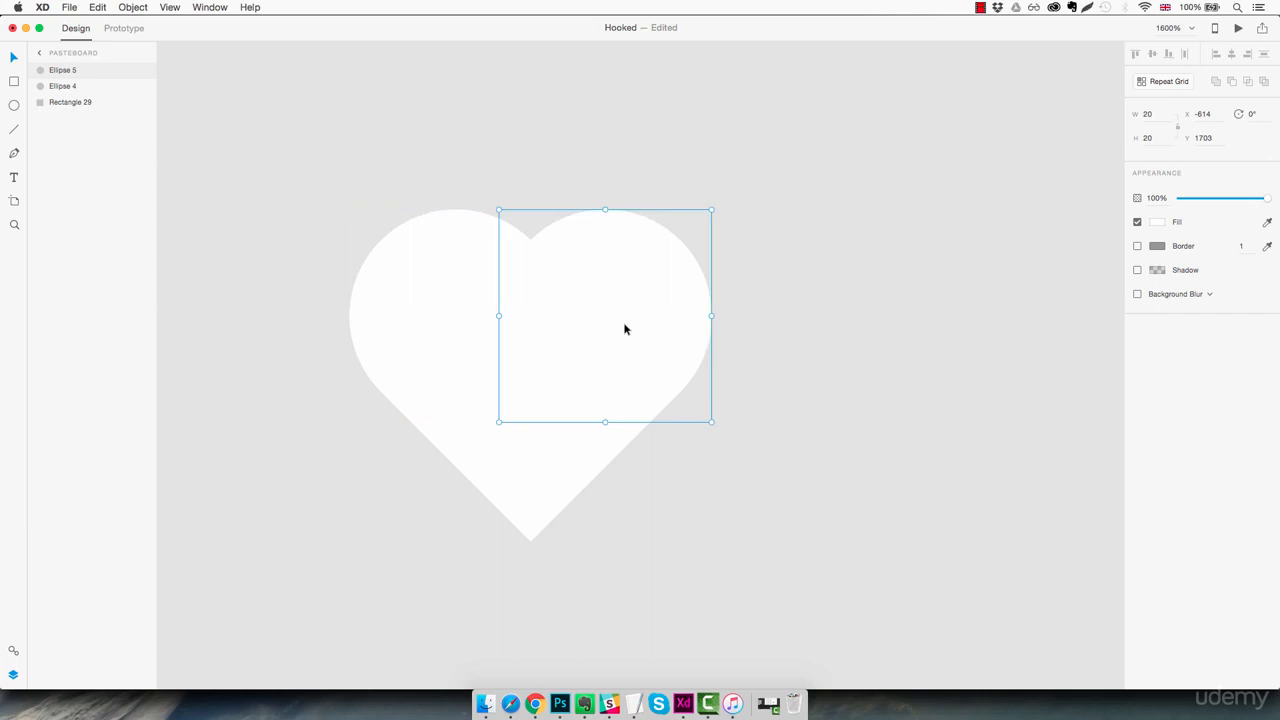
click(782, 366)
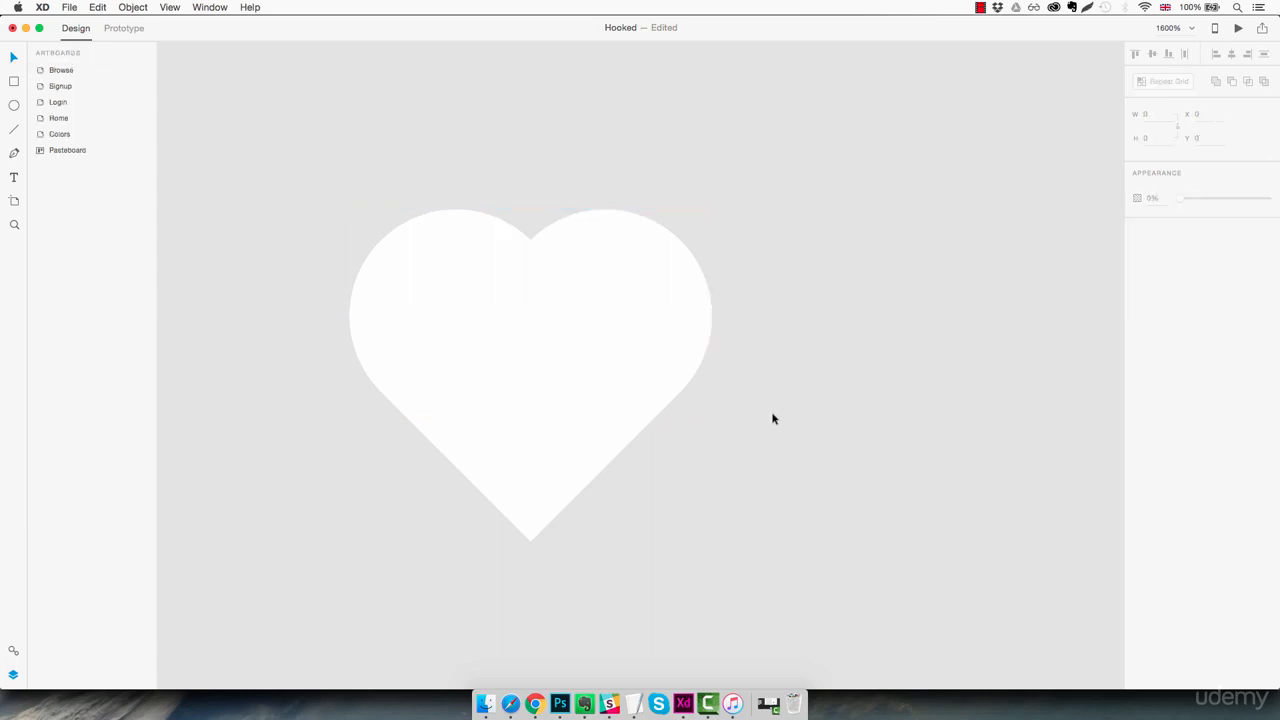
Merge the diamond and both circles into a single heart shape
key(super+1)
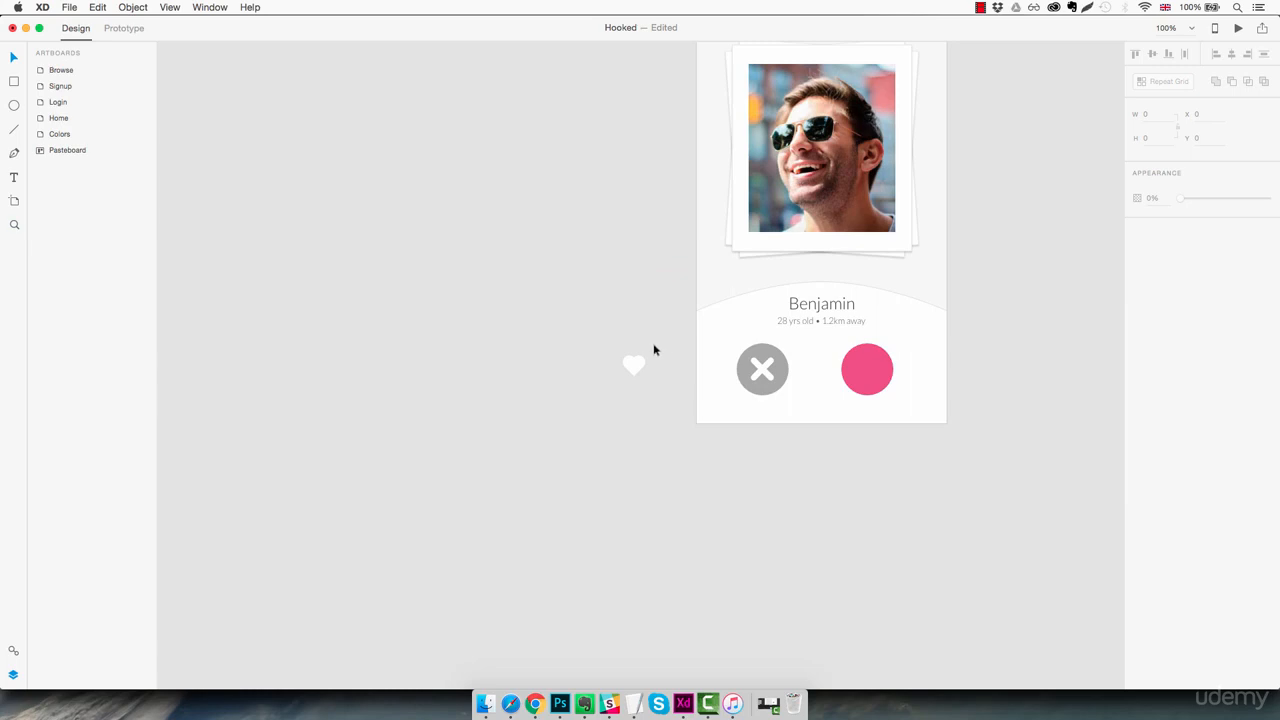
drag(653, 349, 606, 403)
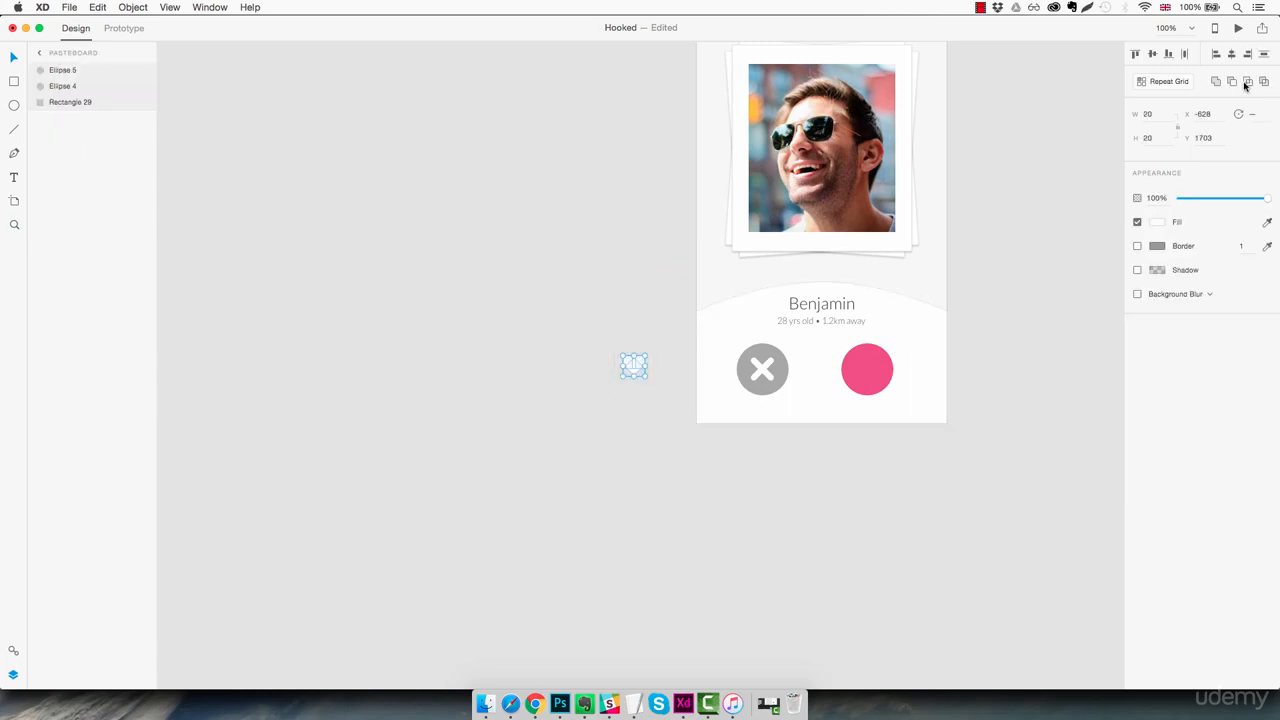
click(1214, 83)
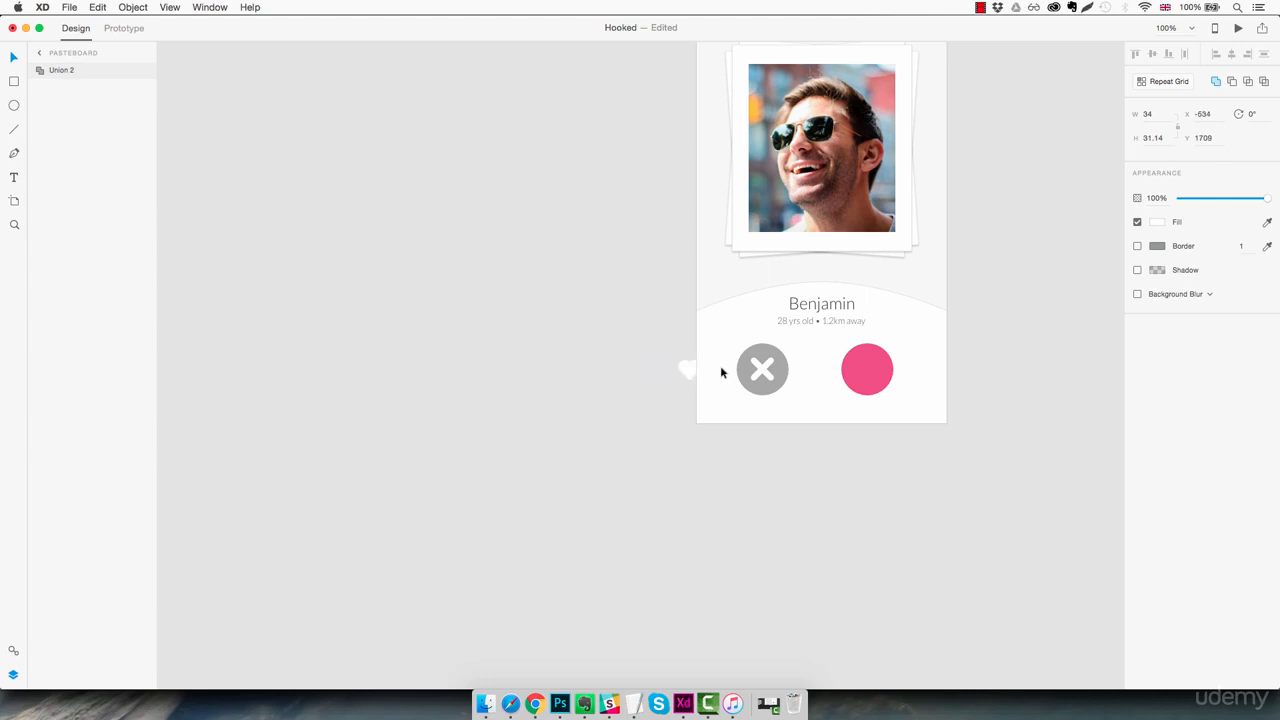
Move the white heart onto the pink circle and center it there
drag(720, 372, 890, 385)
super+click(850, 357)
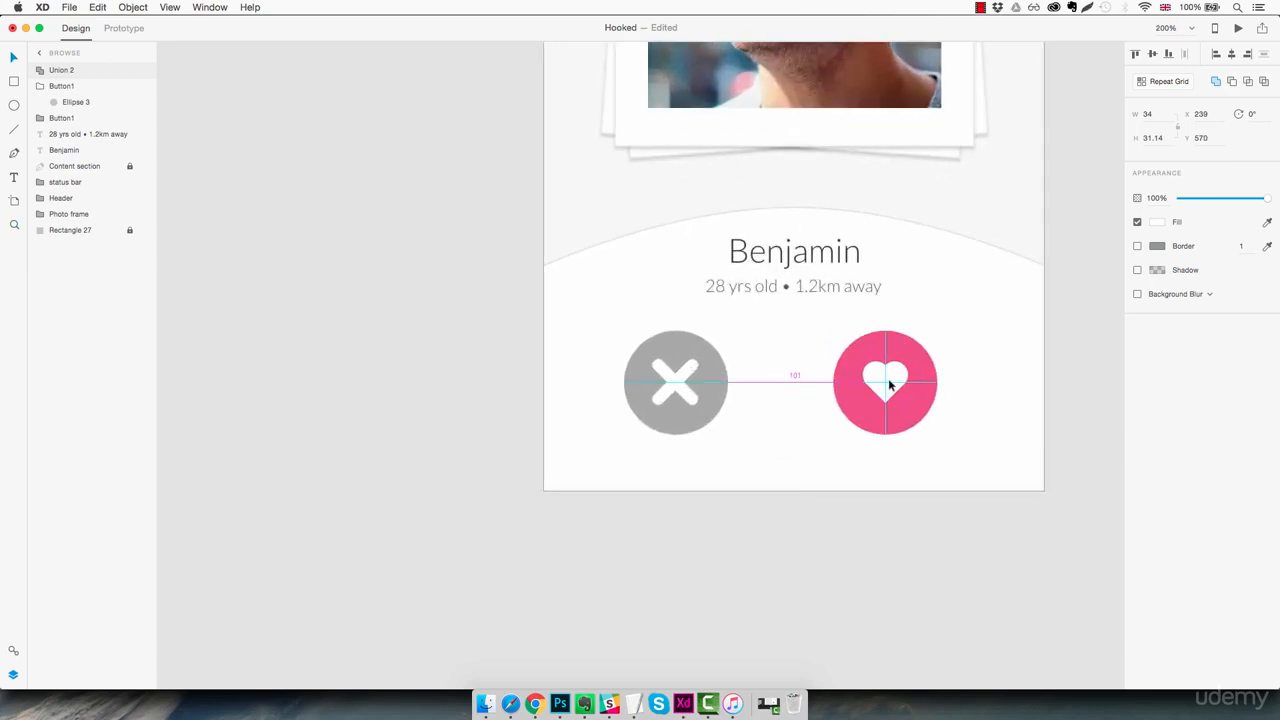
drag(890, 385, 890, 385)
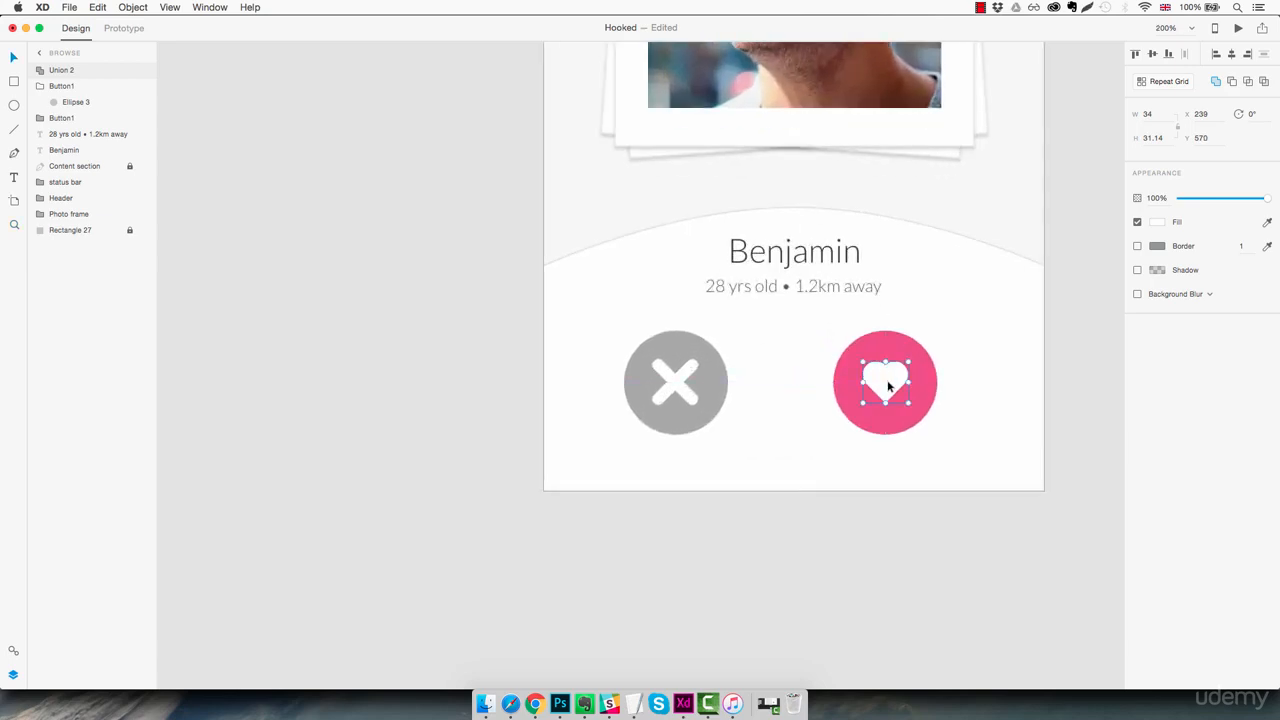
click(769, 415)
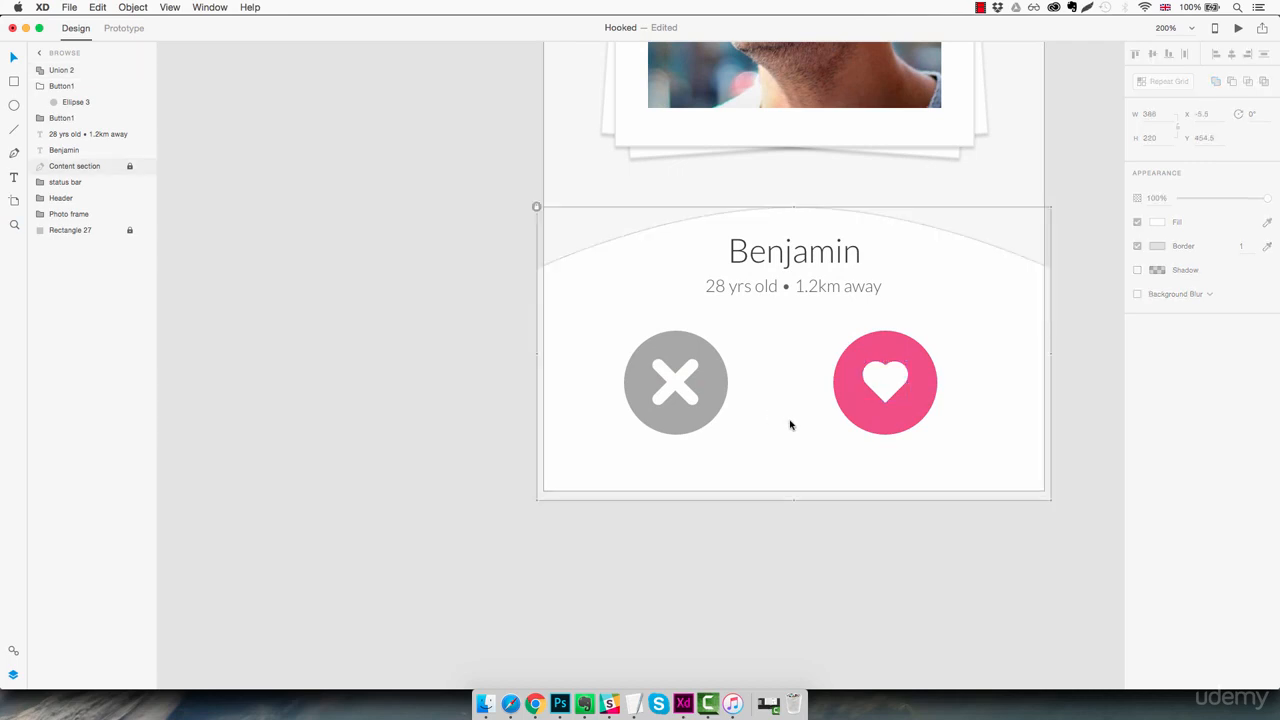
Rename the heart shape's layer as "Heart icon"
click(60, 70)
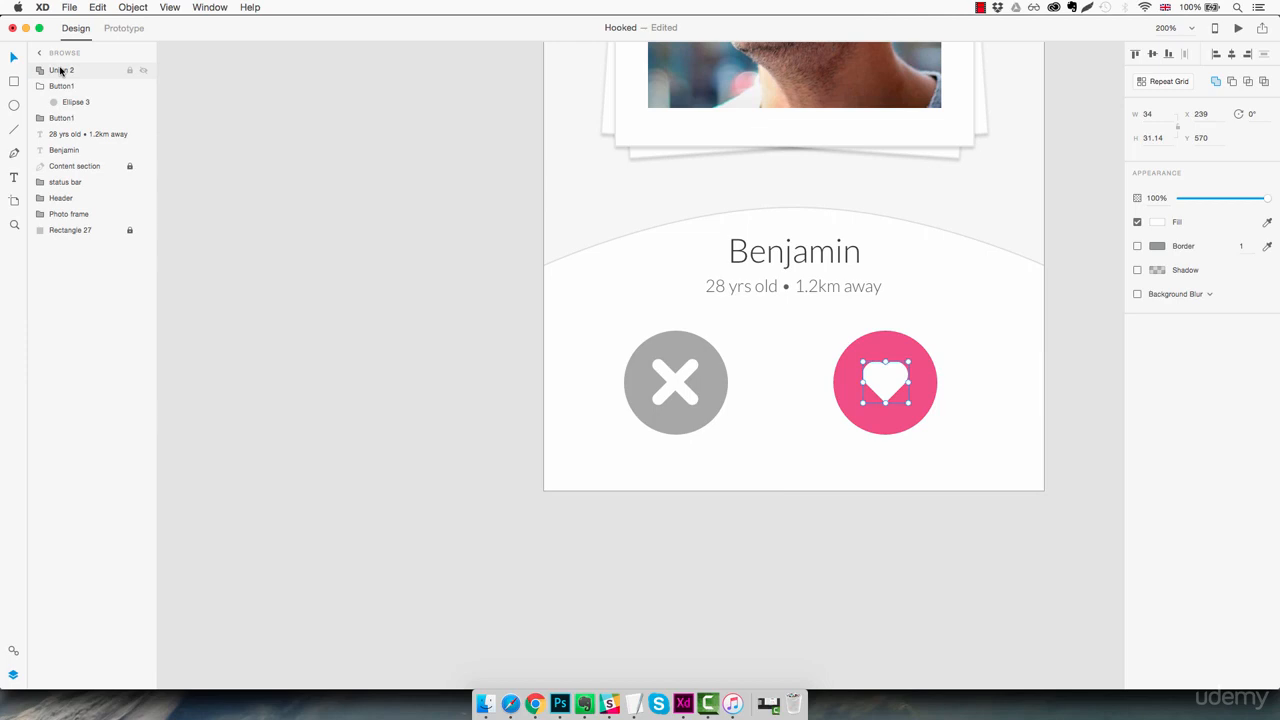
double_click(60, 70)
text(Heart ico)
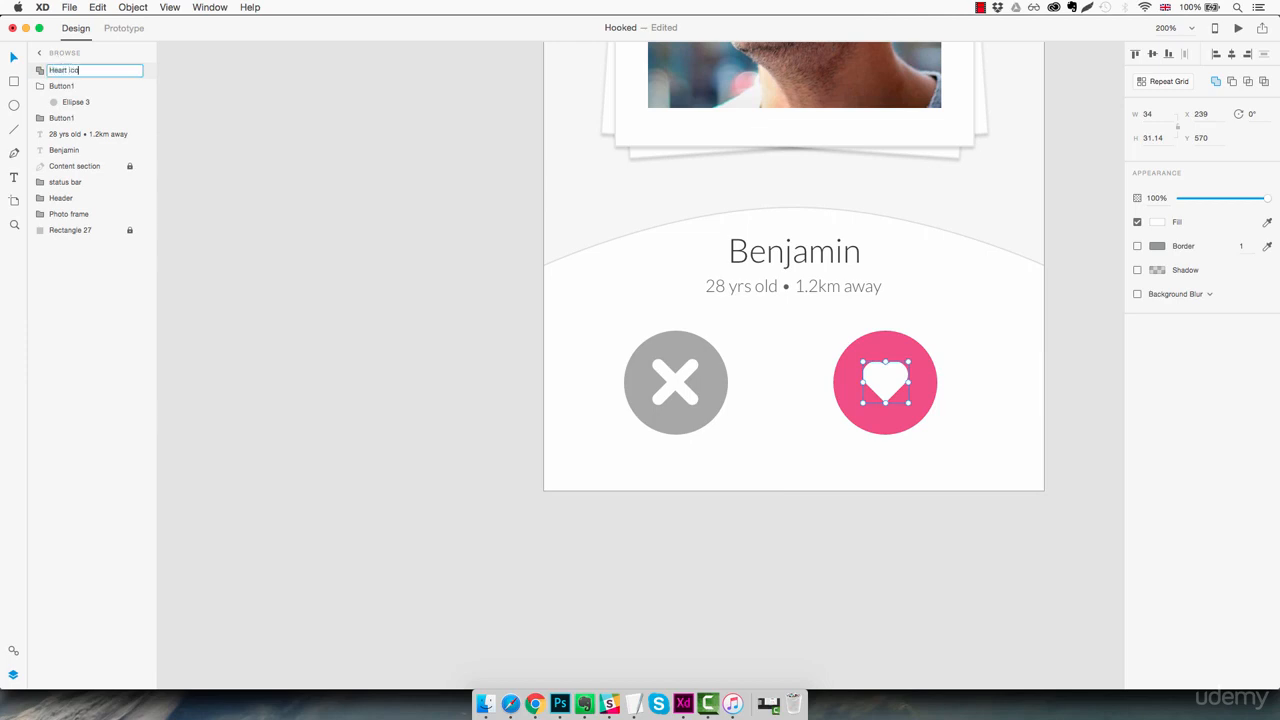
text(n)
key(Return)
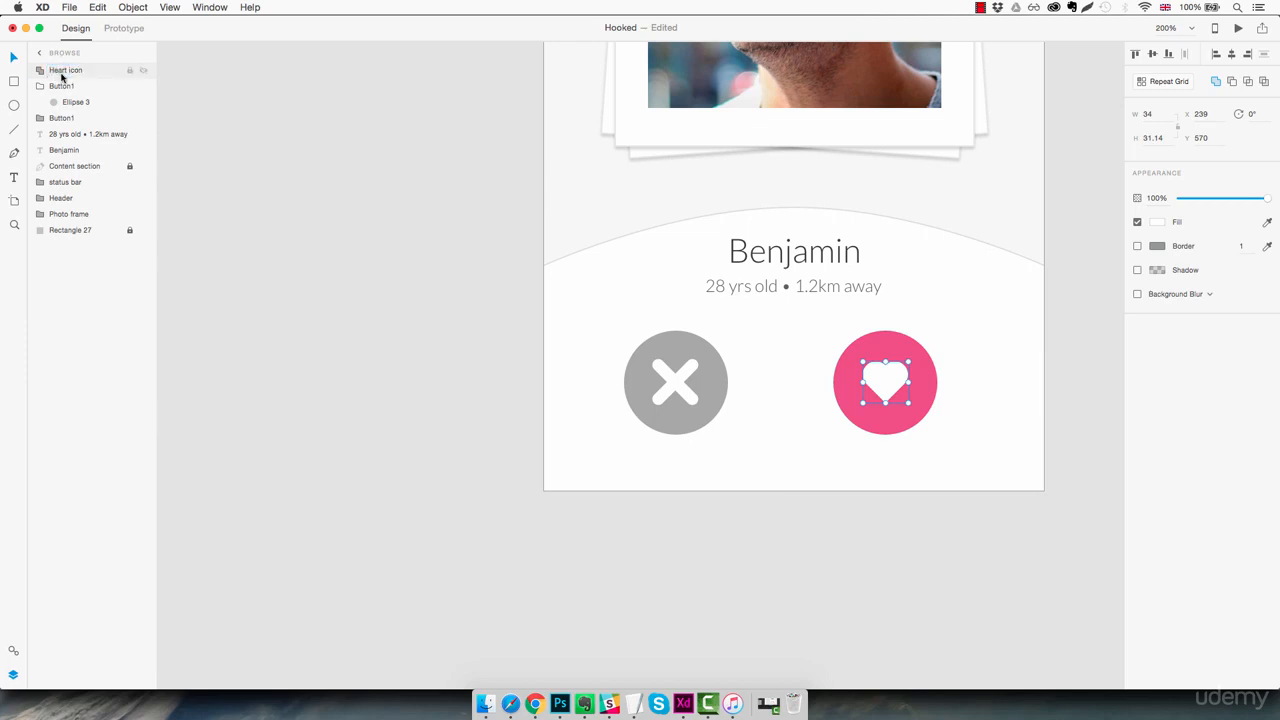
Put the Heart icon layer into the pink circle's group, rename that group Button2 and collapse it
drag(54, 76, 88, 98)
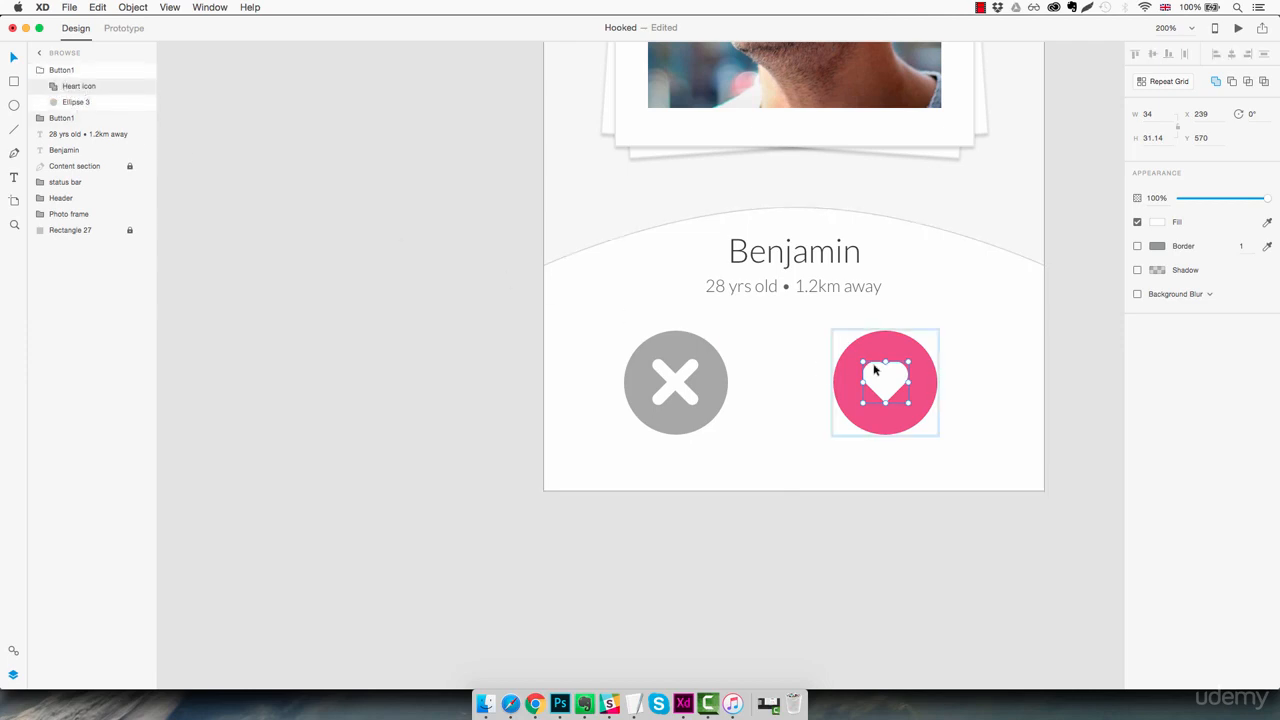
double_click(64, 70)
click(75, 70)
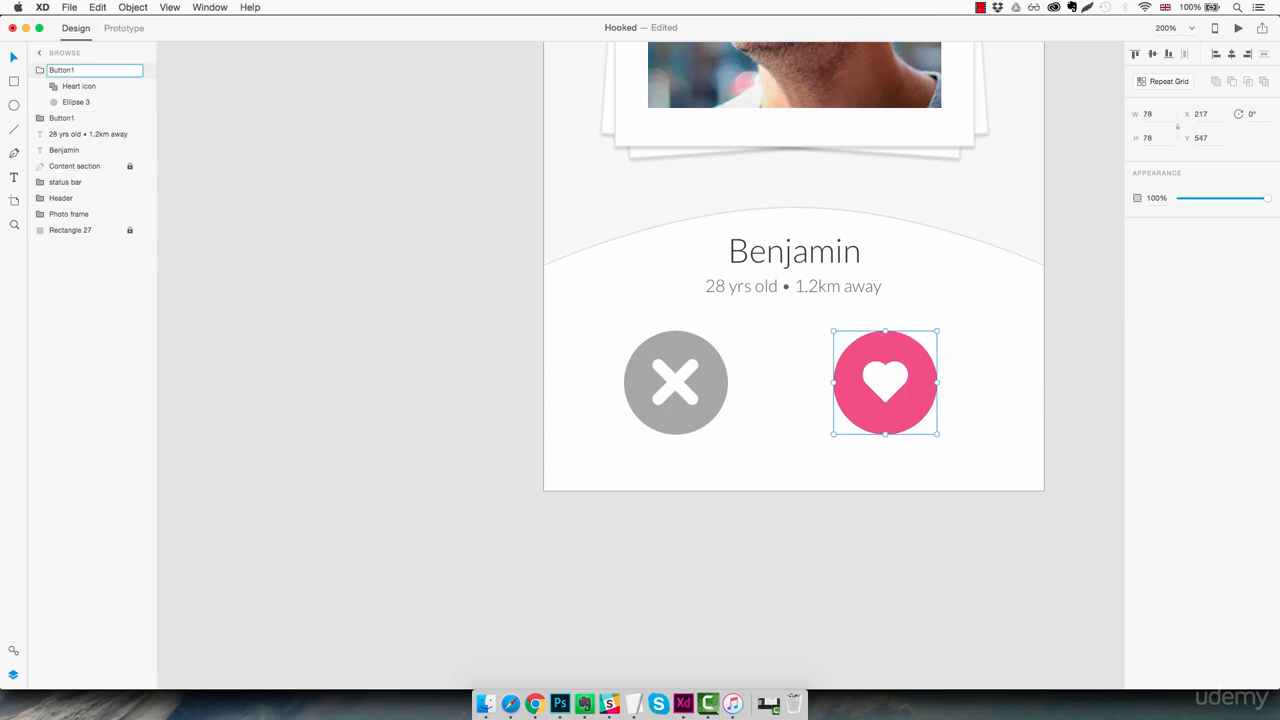
text(2)
key(Return)
click(38, 72)
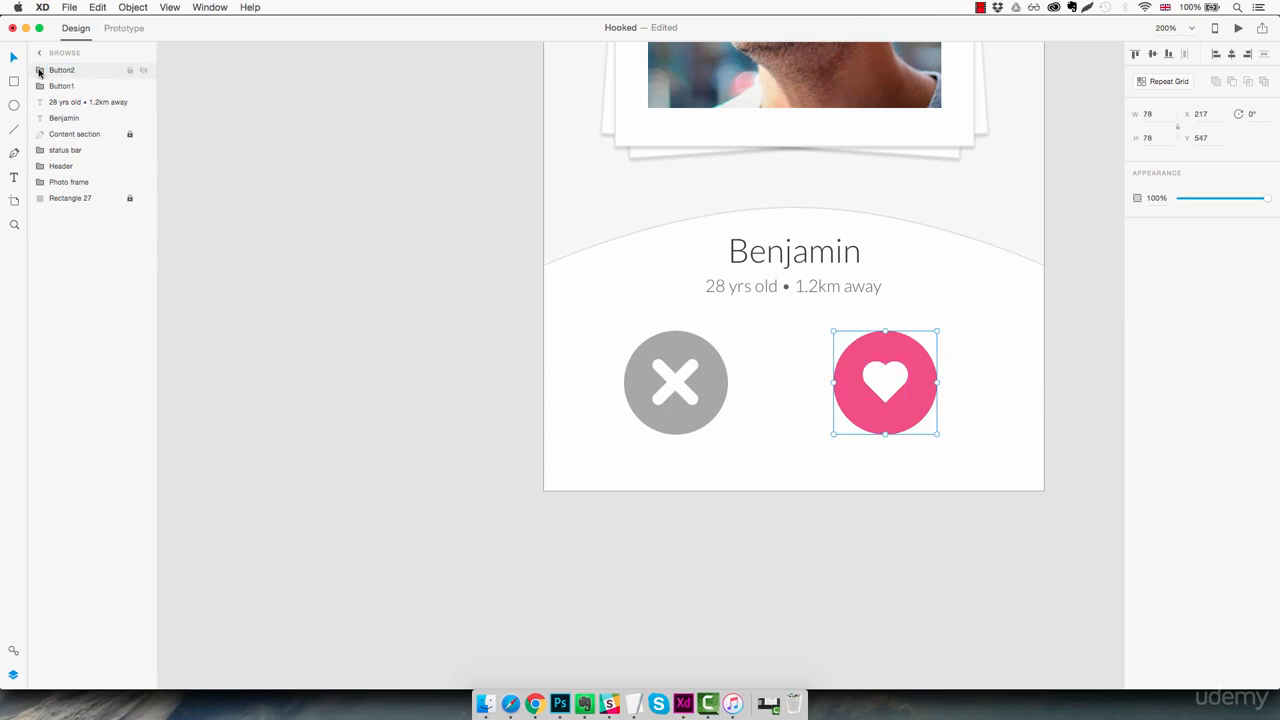
Reorder the layers with status bar, Header and Photo frame on top, followed by the two profile text layers above the button groups
click(77, 182)
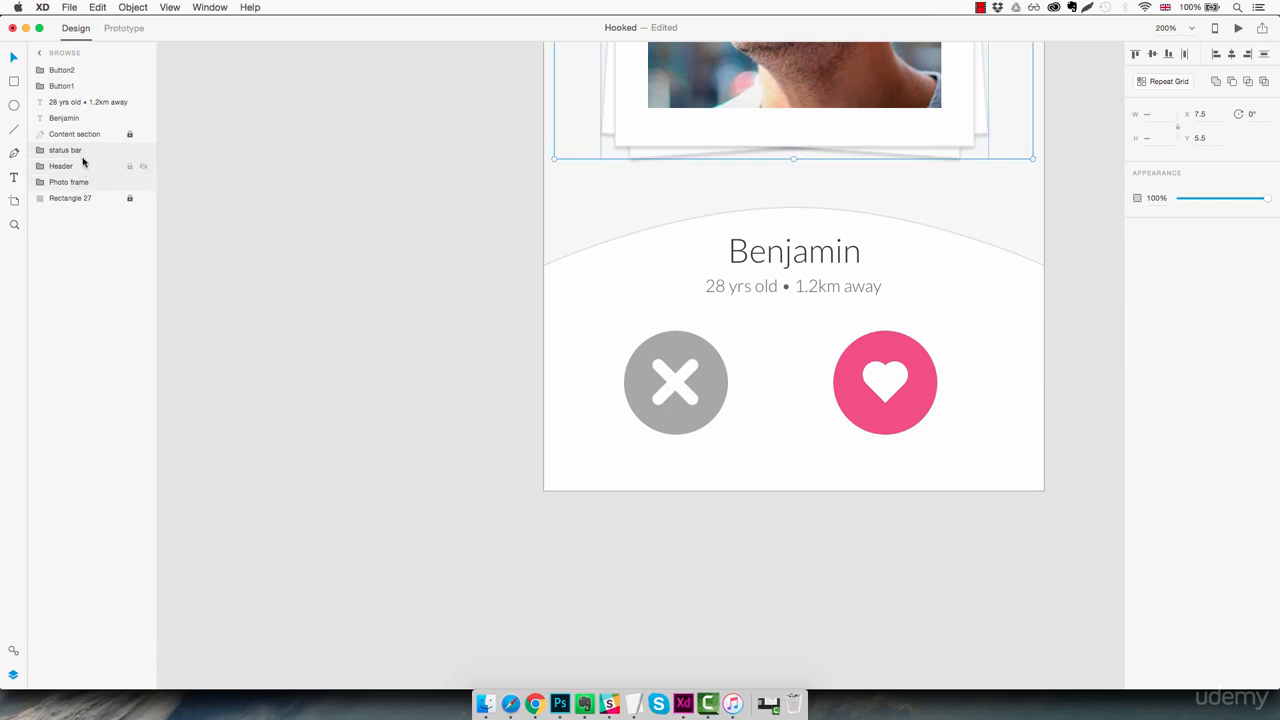
drag(75, 148, 82, 68)
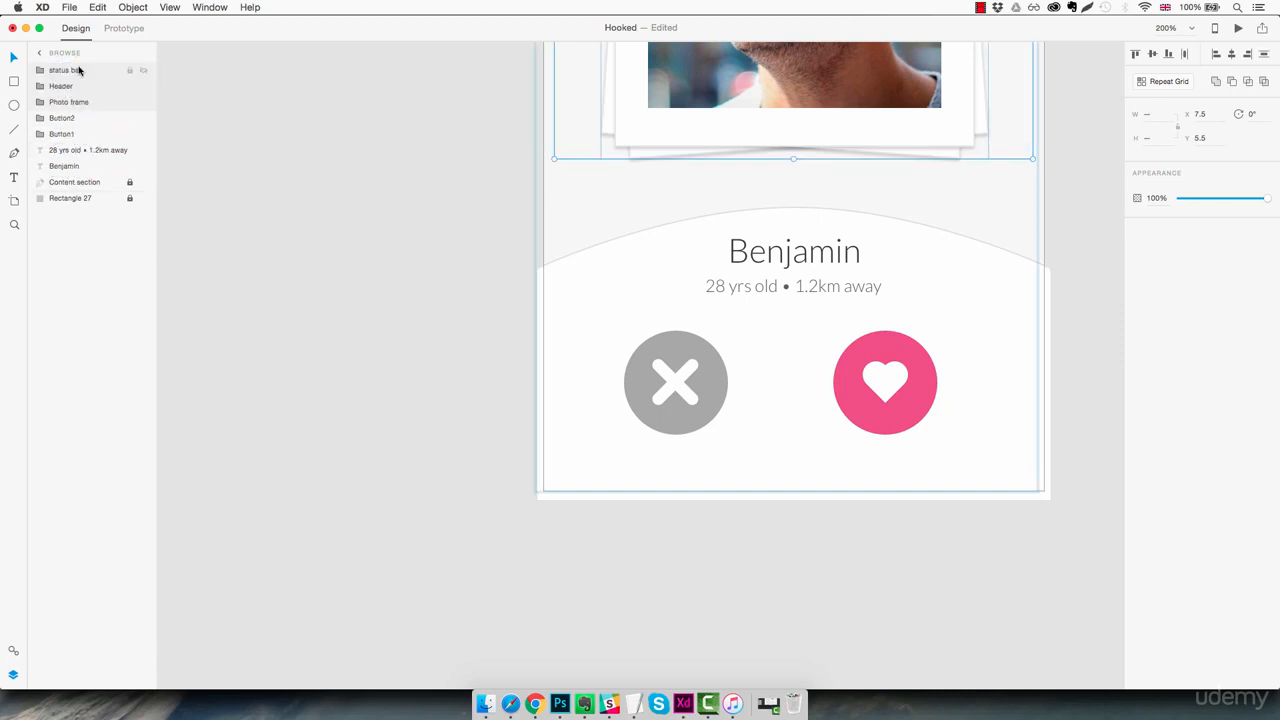
click(73, 120)
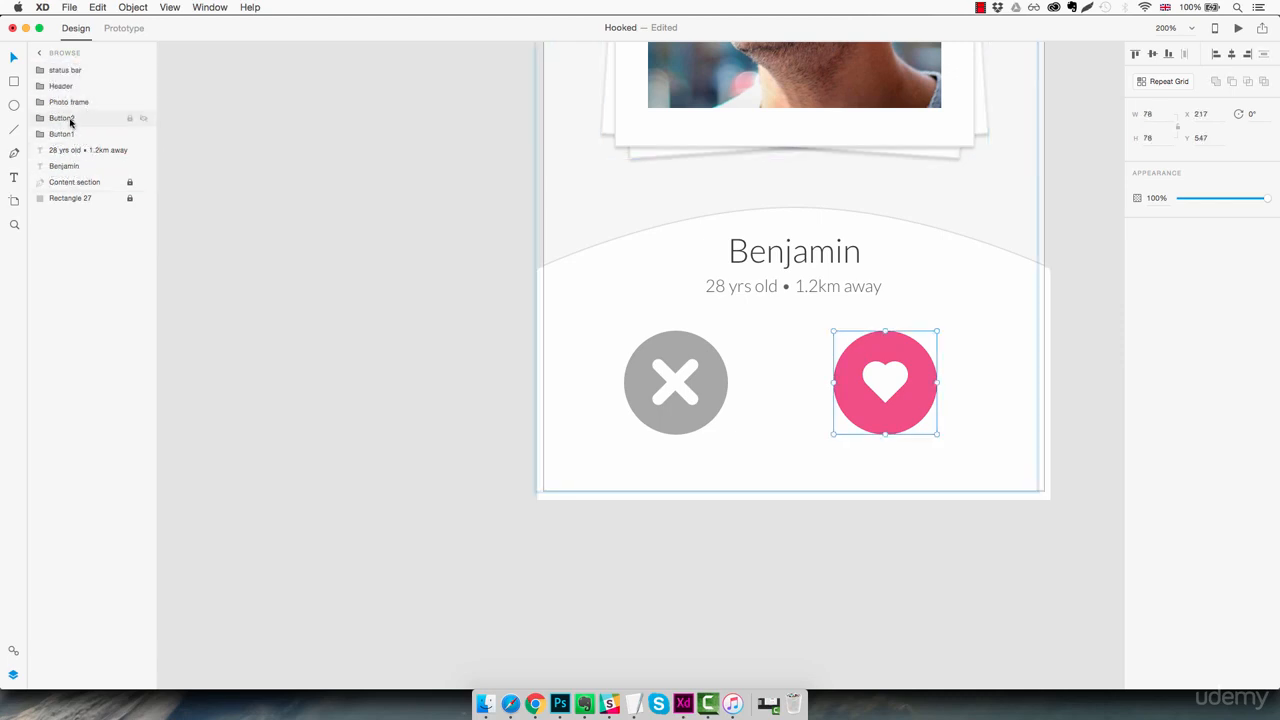
click(70, 151)
shift+click(70, 166)
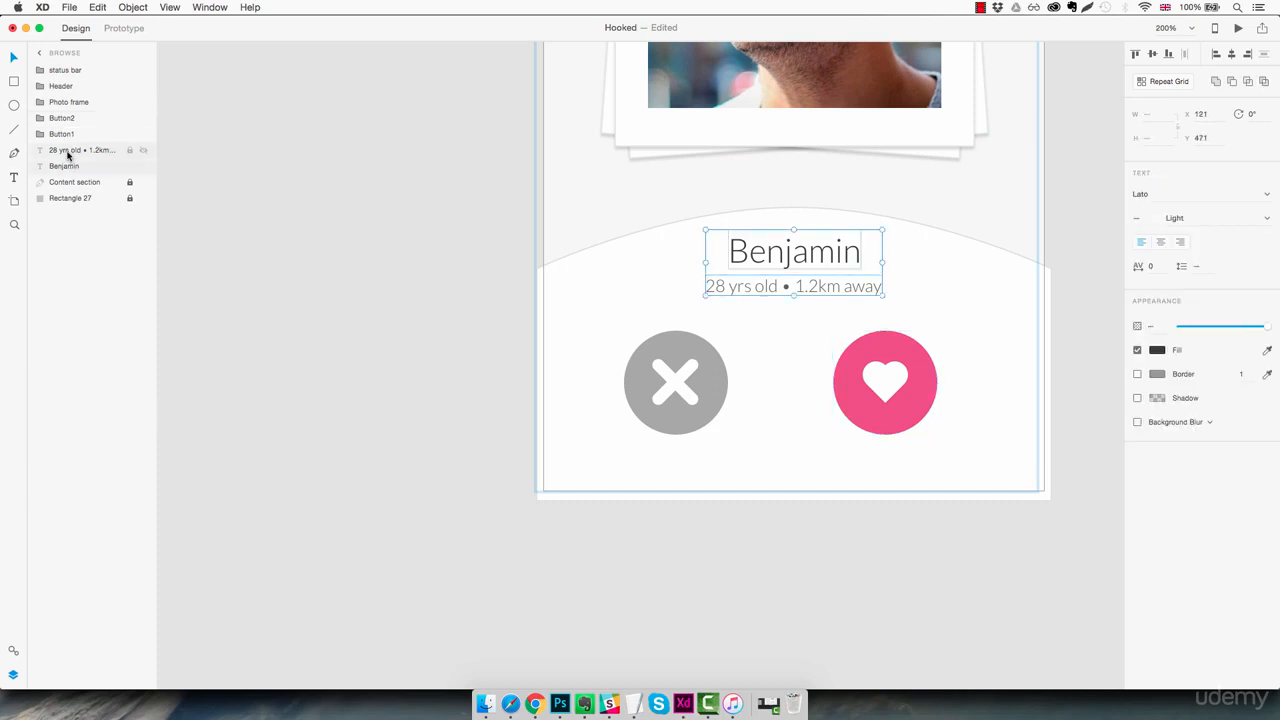
drag(70, 151, 69, 117)
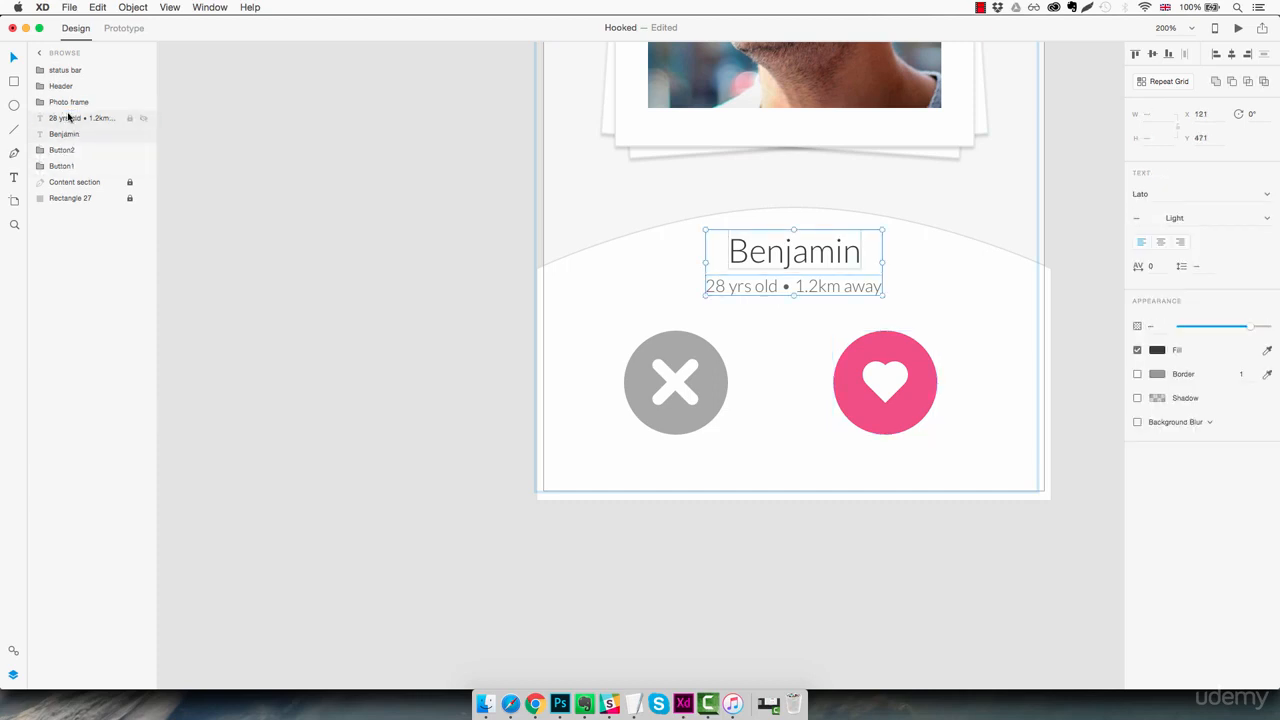
Unlock the arched Content section, move it up to Y 449.5 and lock it again
click(87, 184)
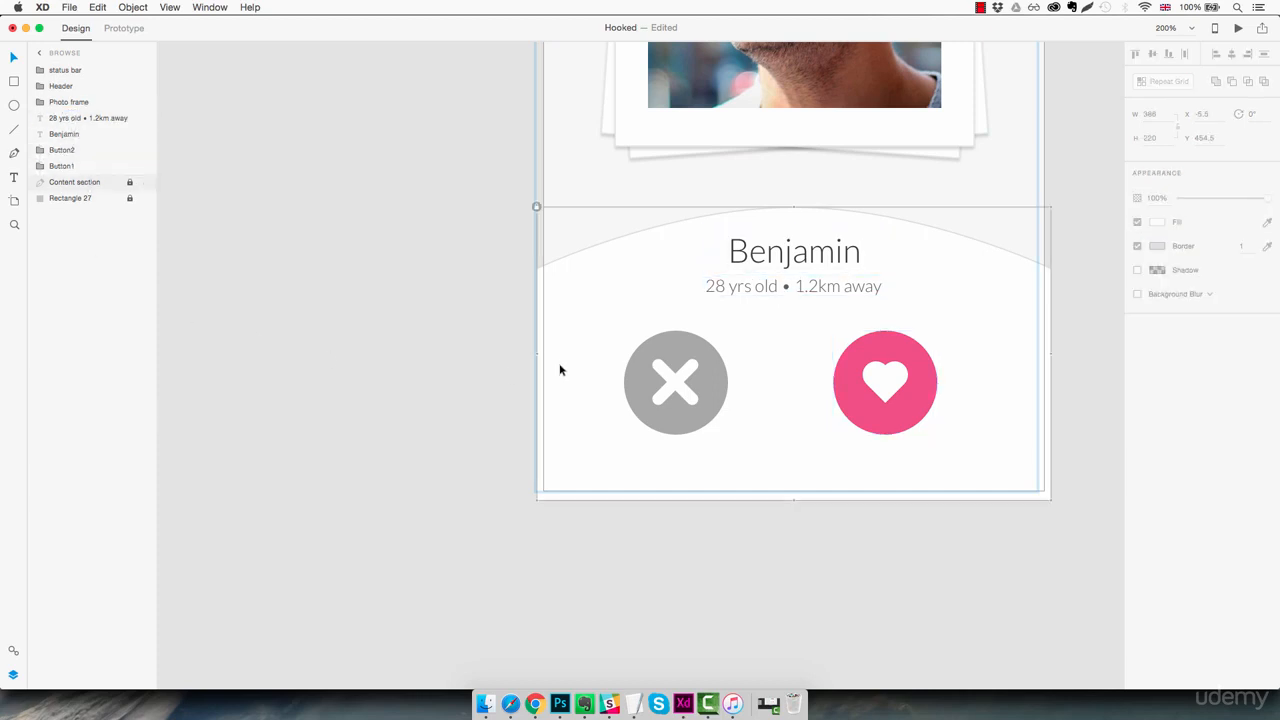
click(536, 206)
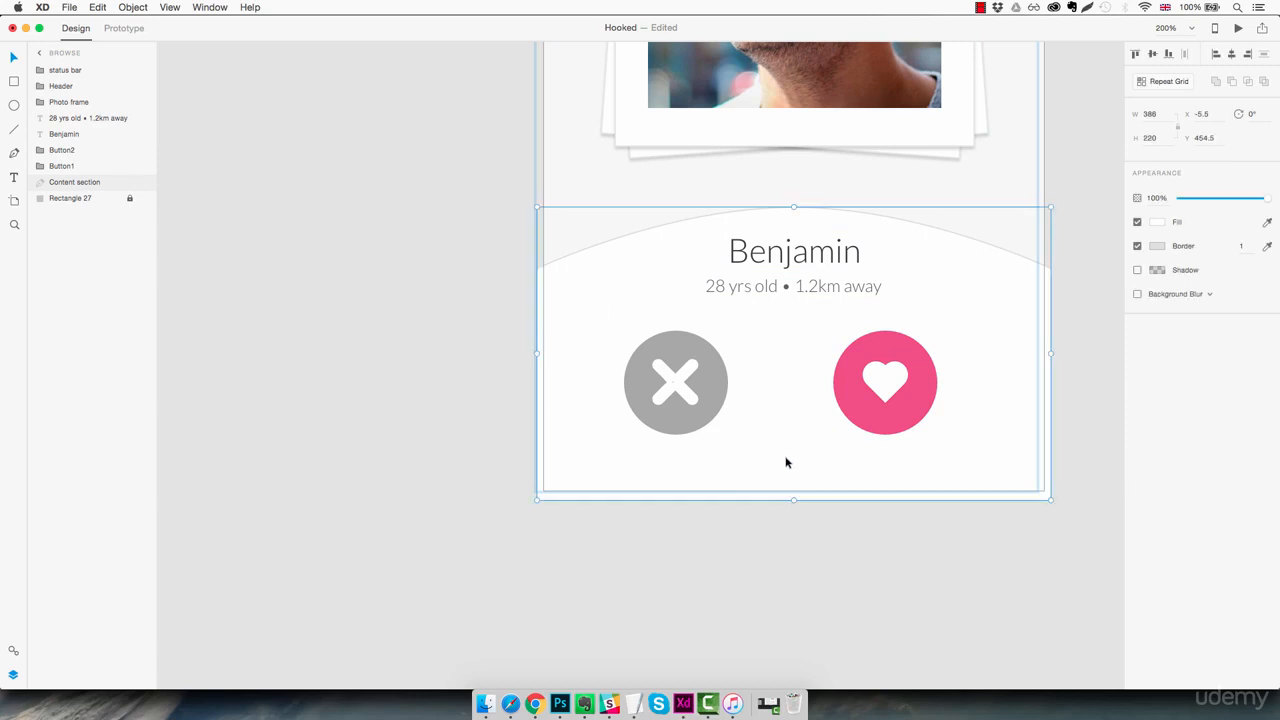
drag(790, 456, 792, 462)
click(802, 538)
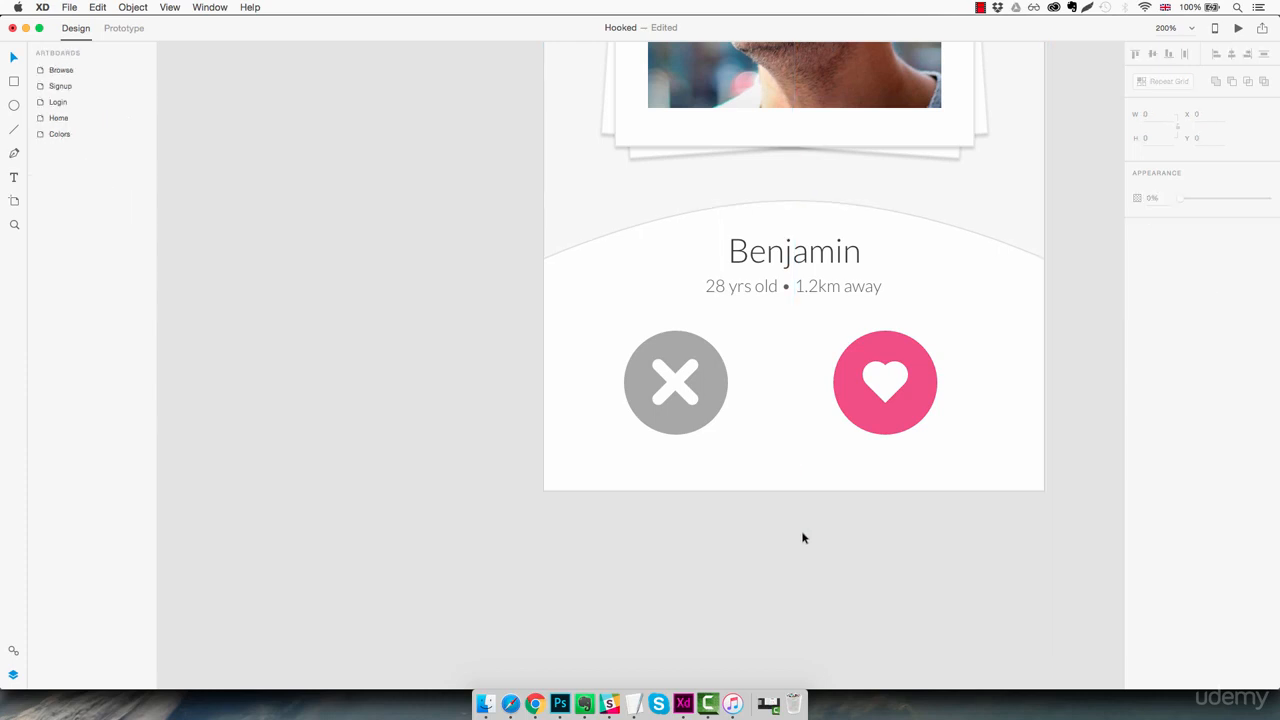
click(800, 341)
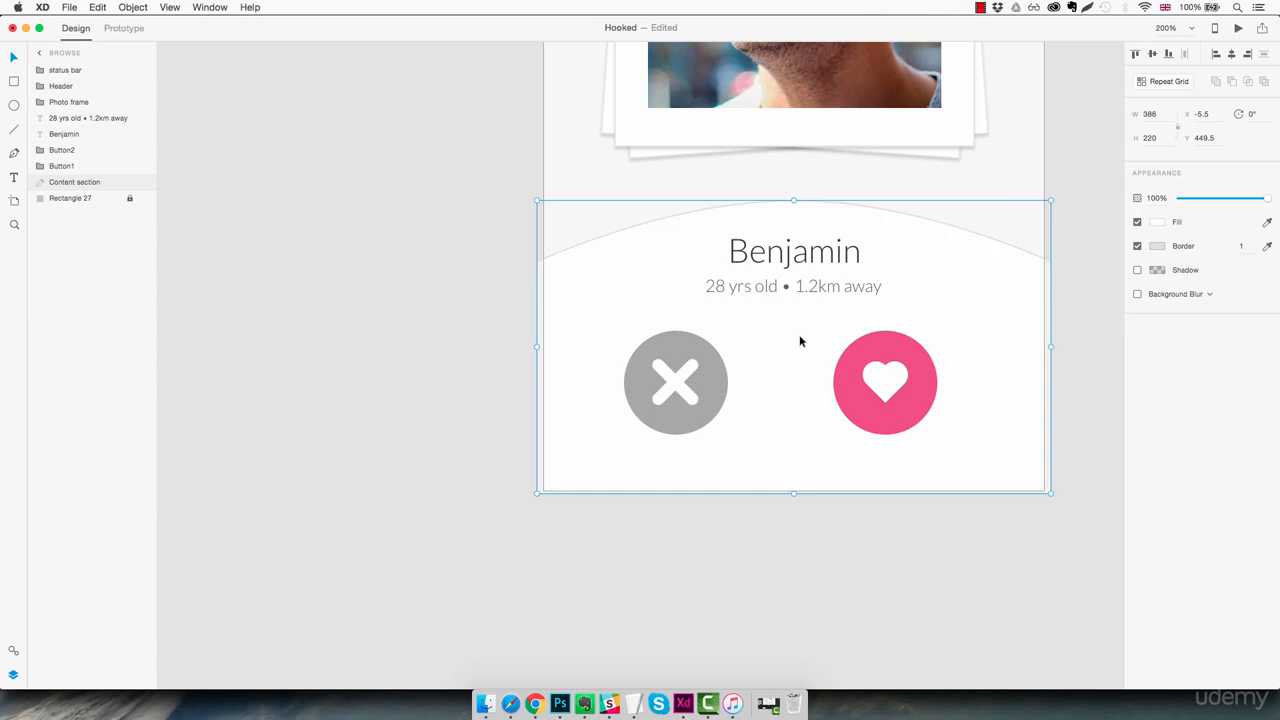
key(super+l)
Bring the heart button closer to the X button, leaving a 60 px gap between them
drag(876, 403, 775, 419)
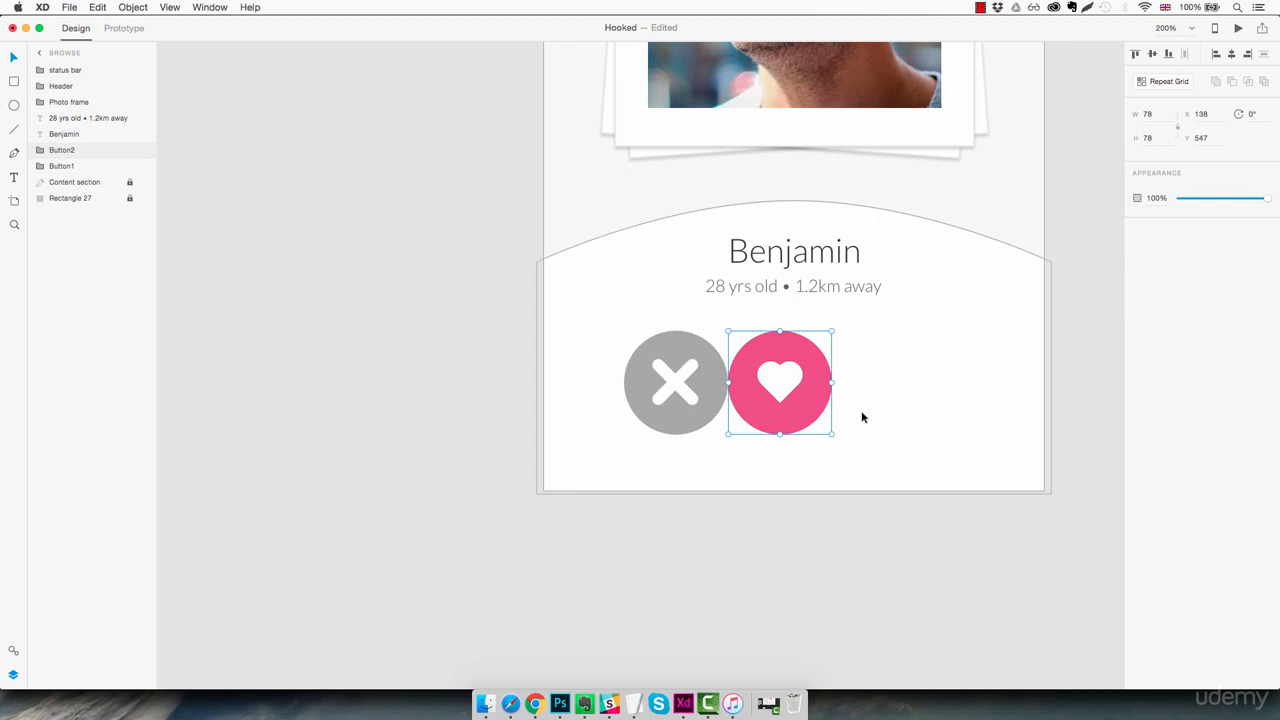
key(shift+Right)
key(shift+Right)
key(shift+Right)
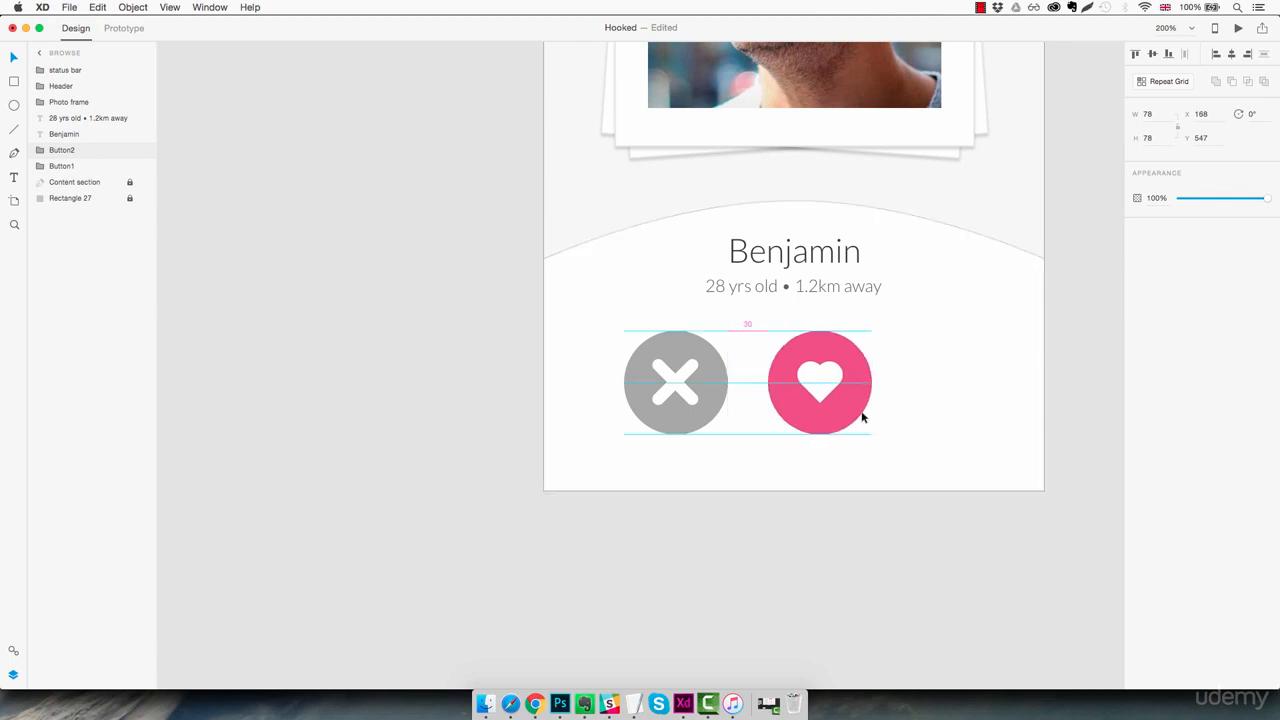
key(shift+Right)
key(shift+Right)
key(shift+Right)
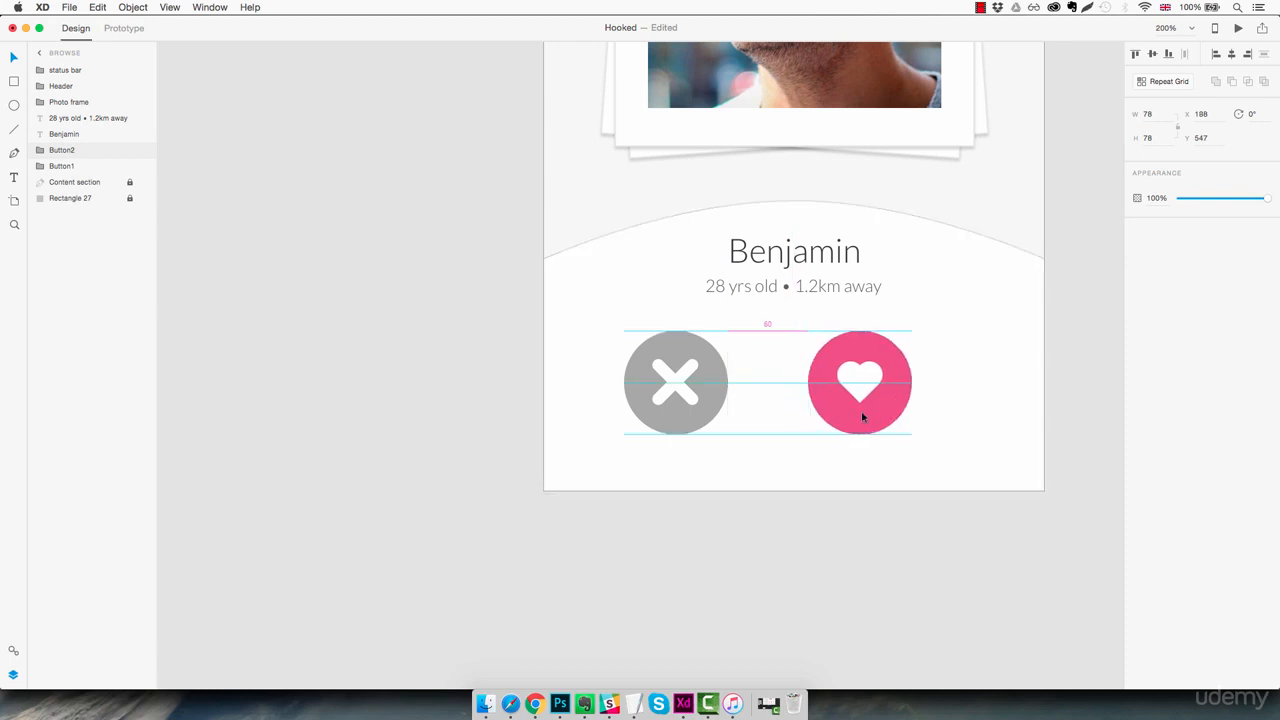
Center both buttons horizontally in the panel at X 80, Y 555, and lower the two profile texts to Y 481
click(950, 398)
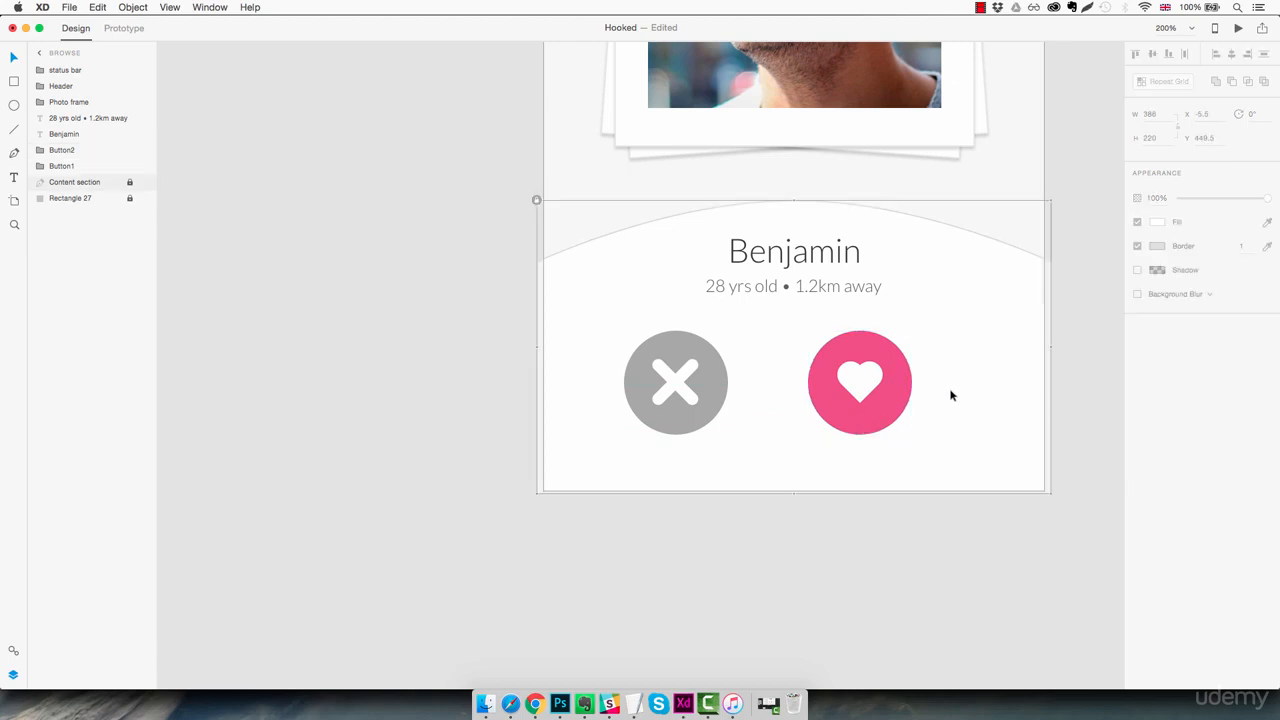
drag(954, 344, 702, 428)
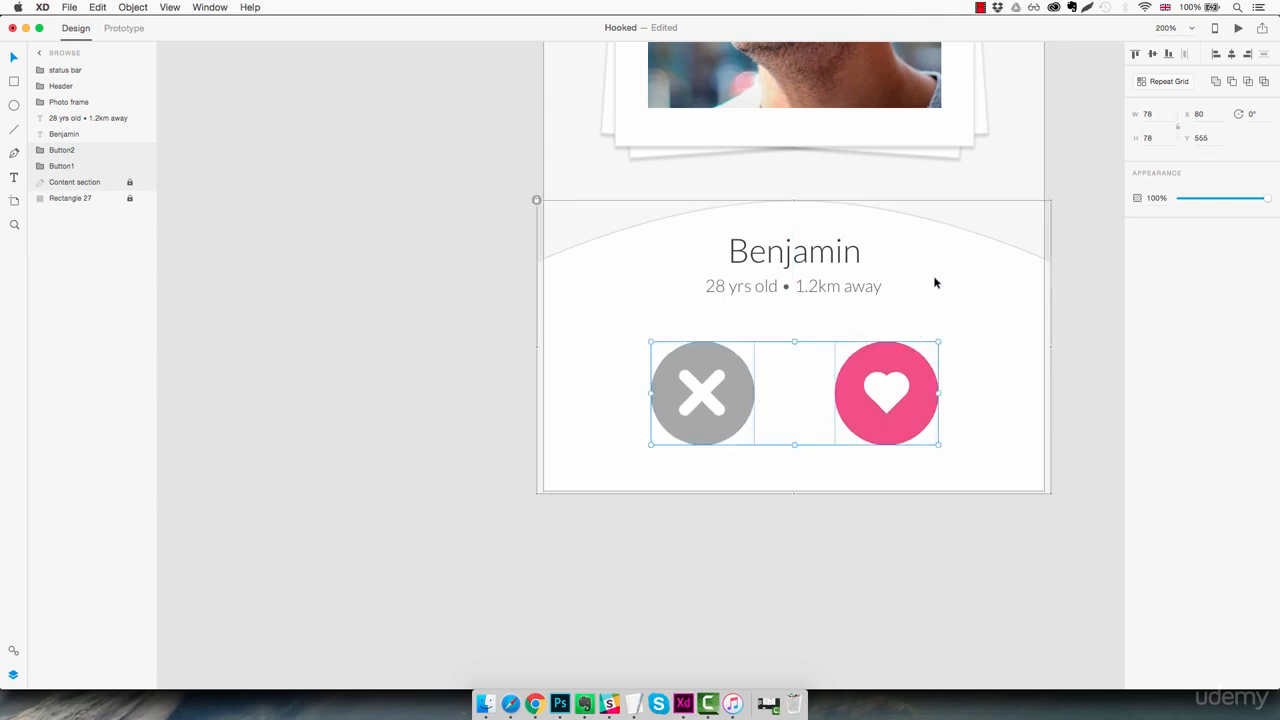
scroll(922, 270, left, 1)
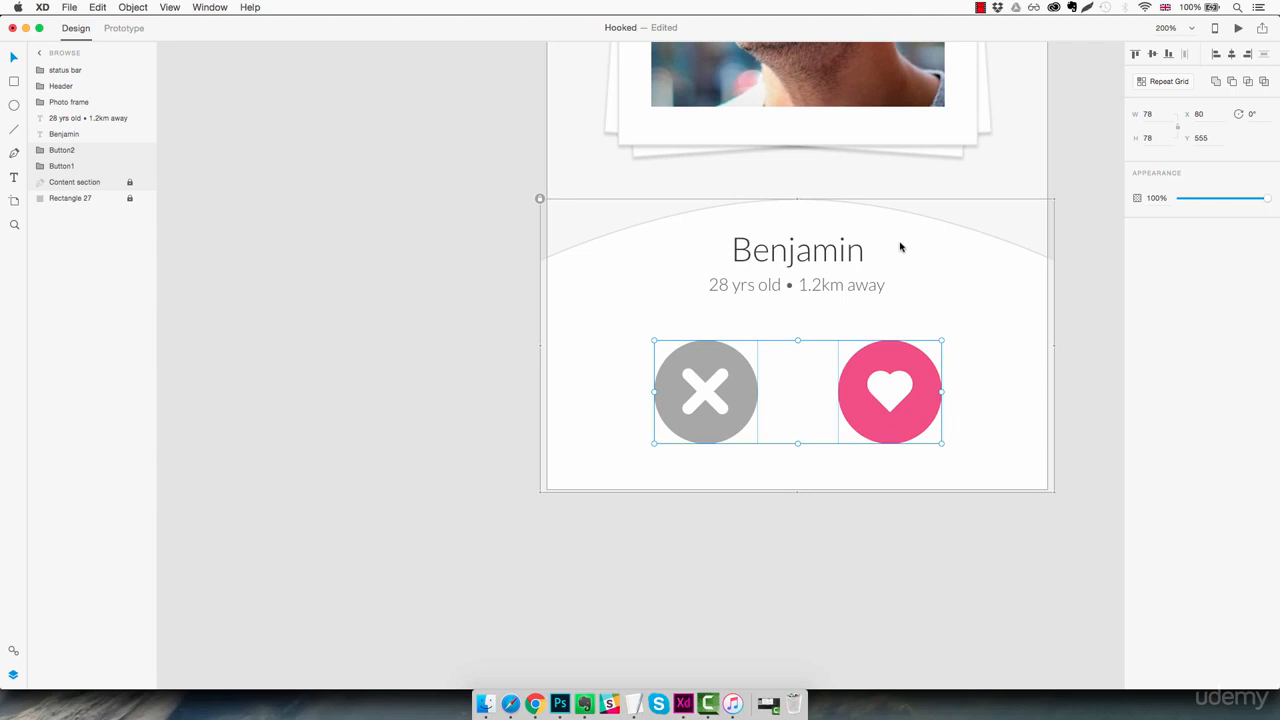
drag(923, 246, 797, 272)
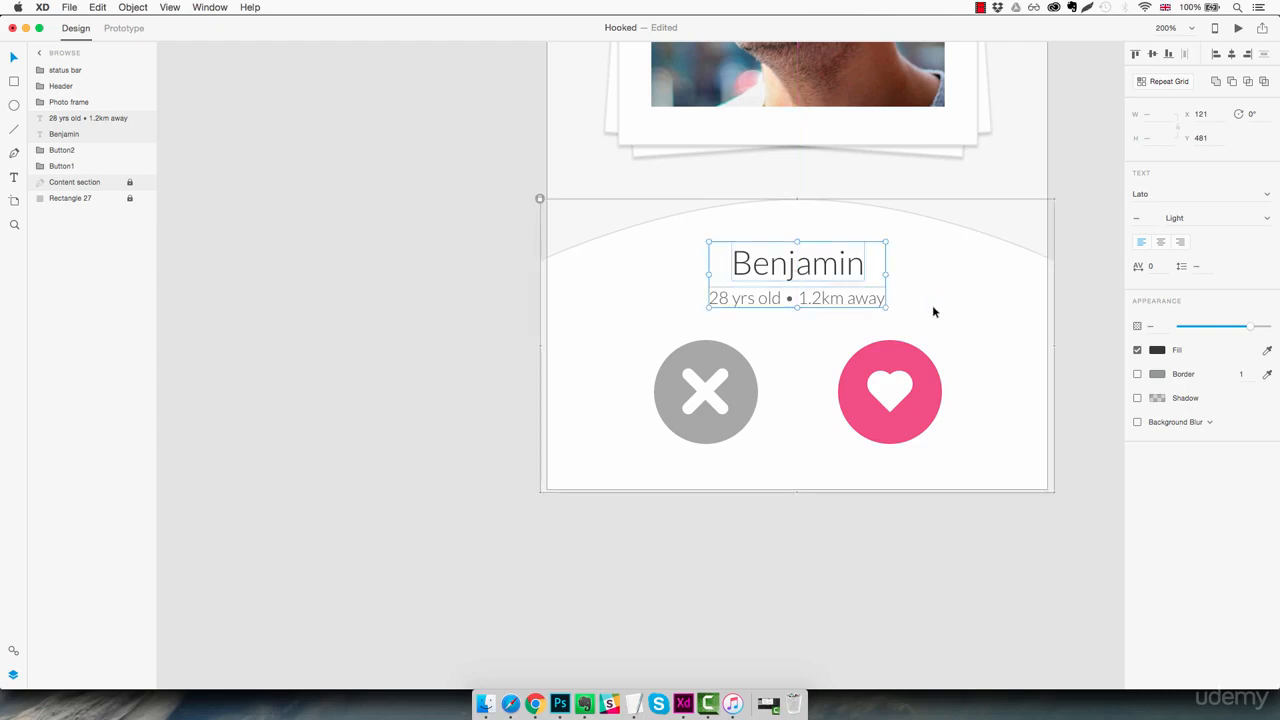
click(1068, 320)
Draw a 39 by 39 circle centered on the peak of the panel's arch at X 168, Y 432
key(super+1)
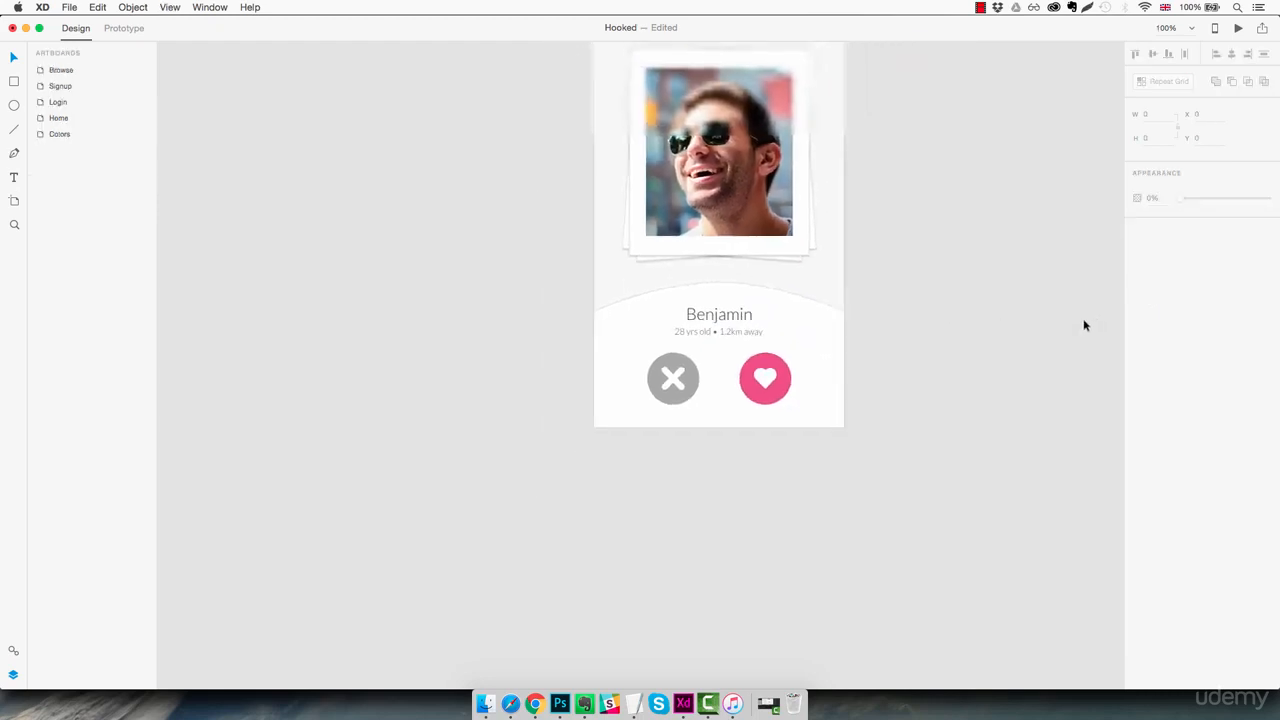
drag(938, 230, 868, 371)
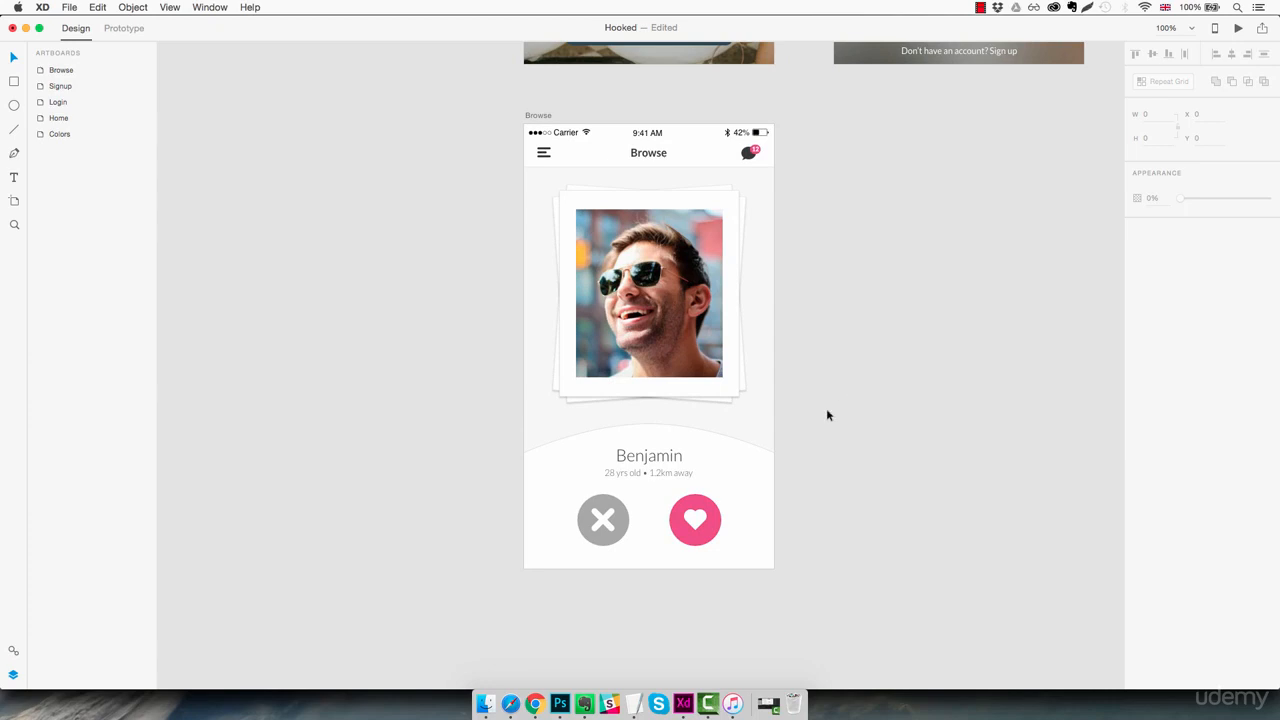
key(z)
click(650, 427)
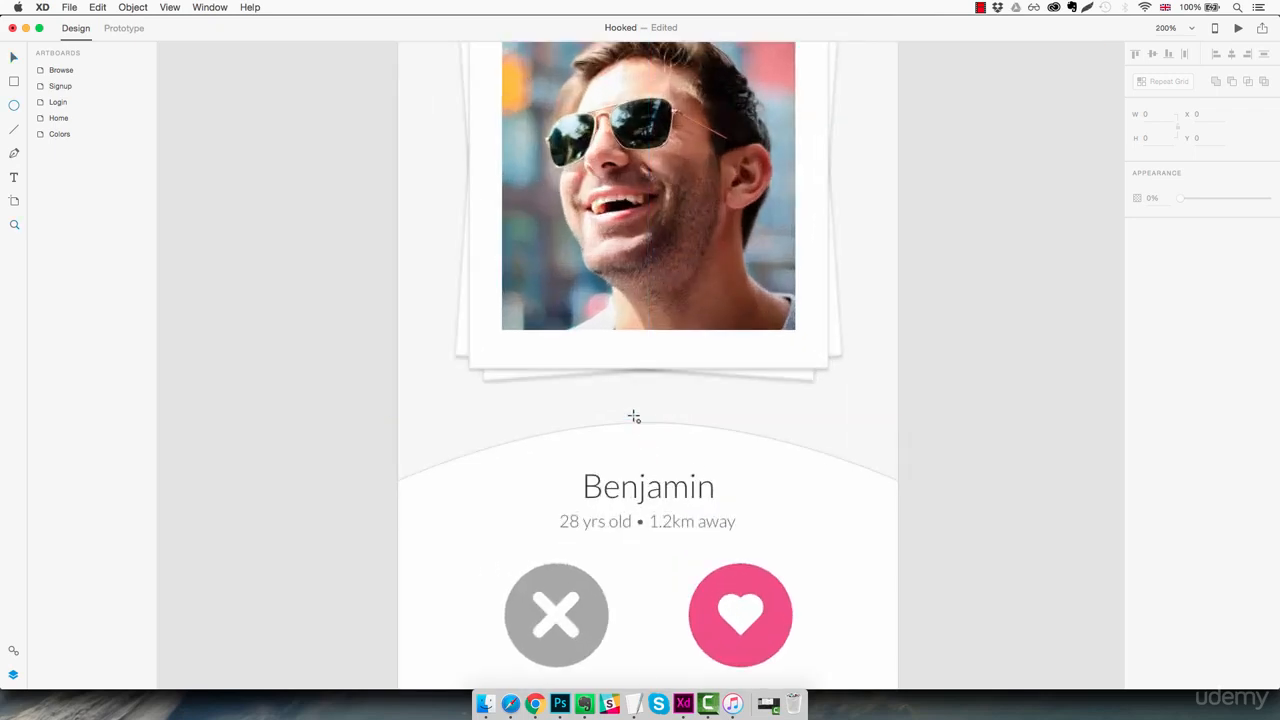
mouse_move(634, 410)
mouse_down()
mouse_move(694, 461)
mouse_move(661, 440)
mouse_up()
key(v)
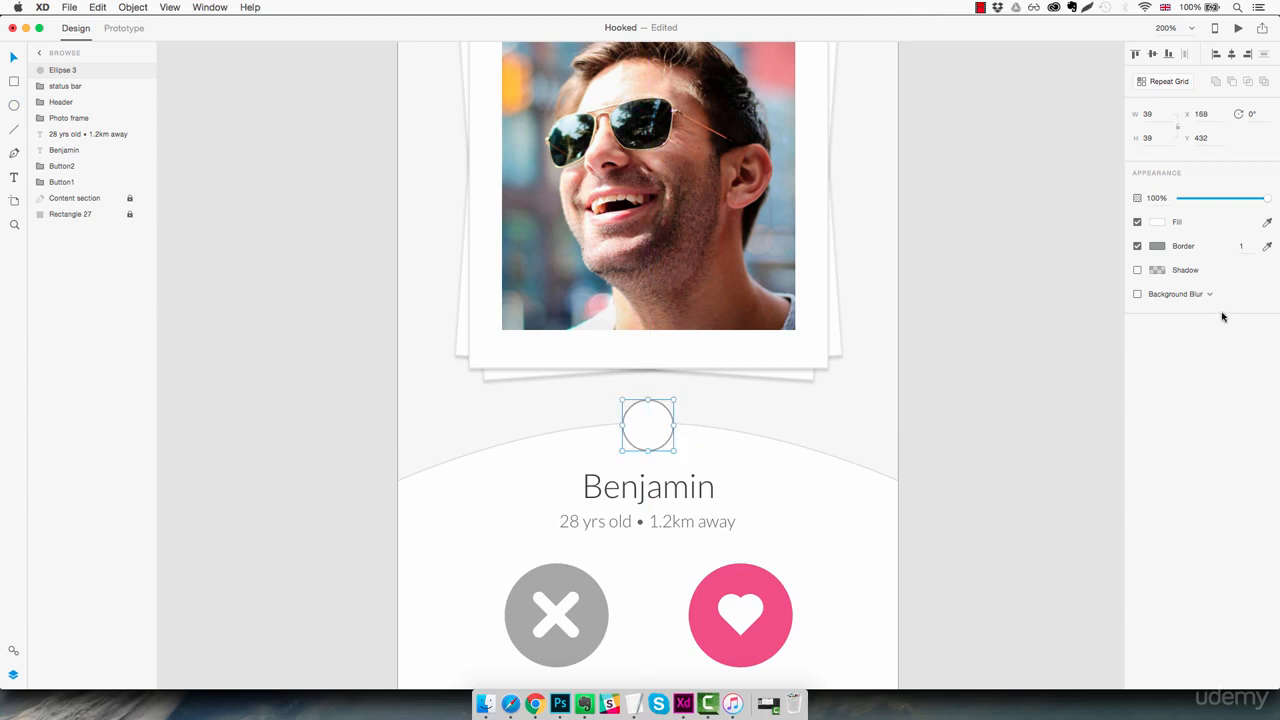
Remove the small circle's border and fill it with the saved blue #02B4FF
click(1137, 246)
click(1157, 222)
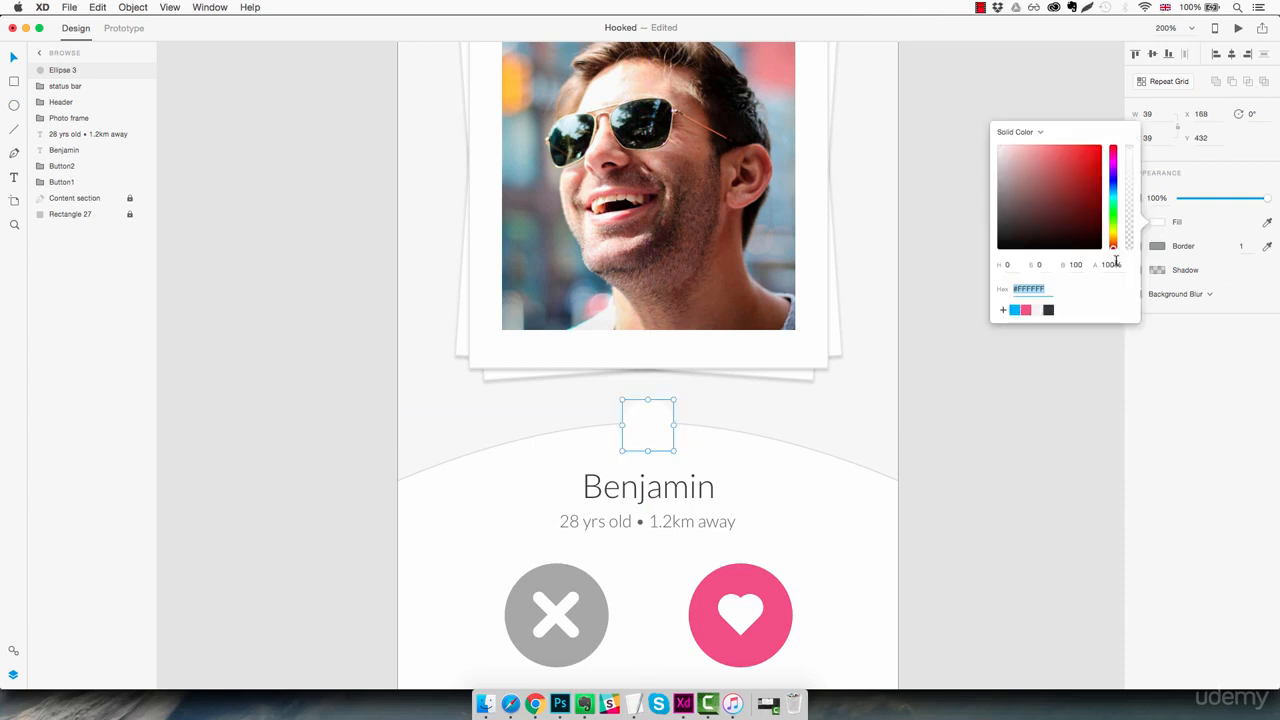
click(1014, 310)
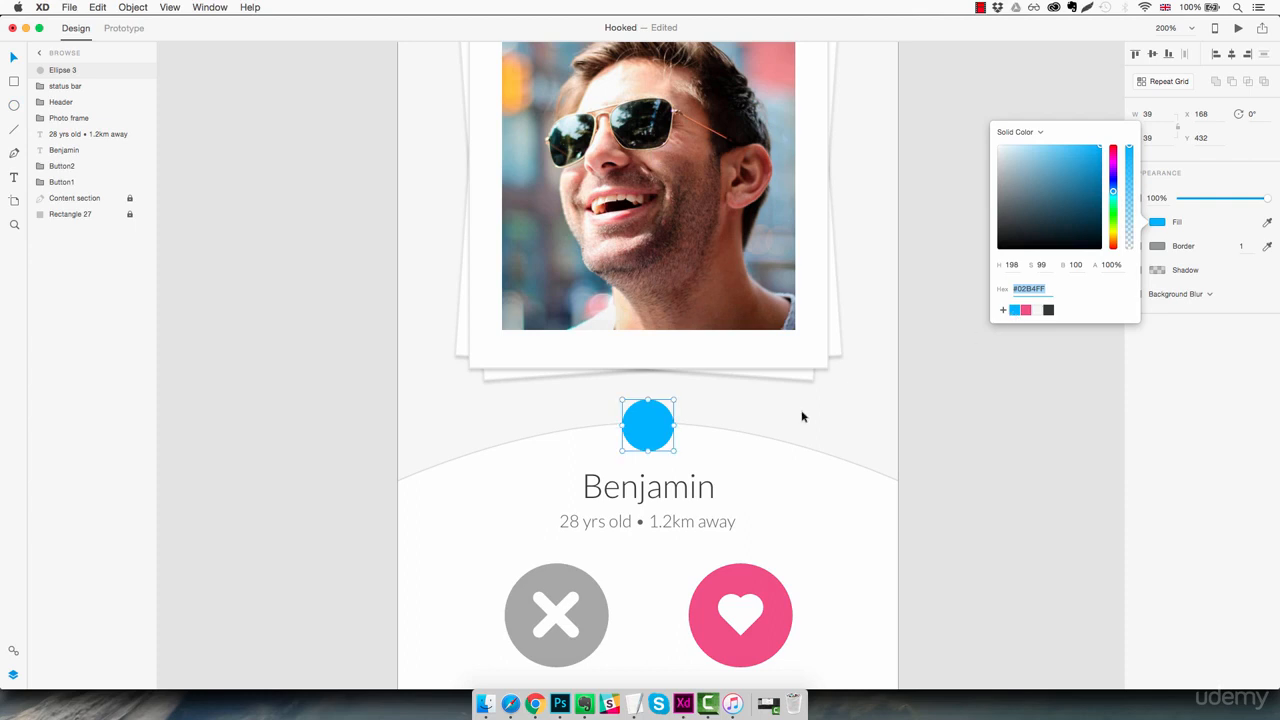
click(903, 405)
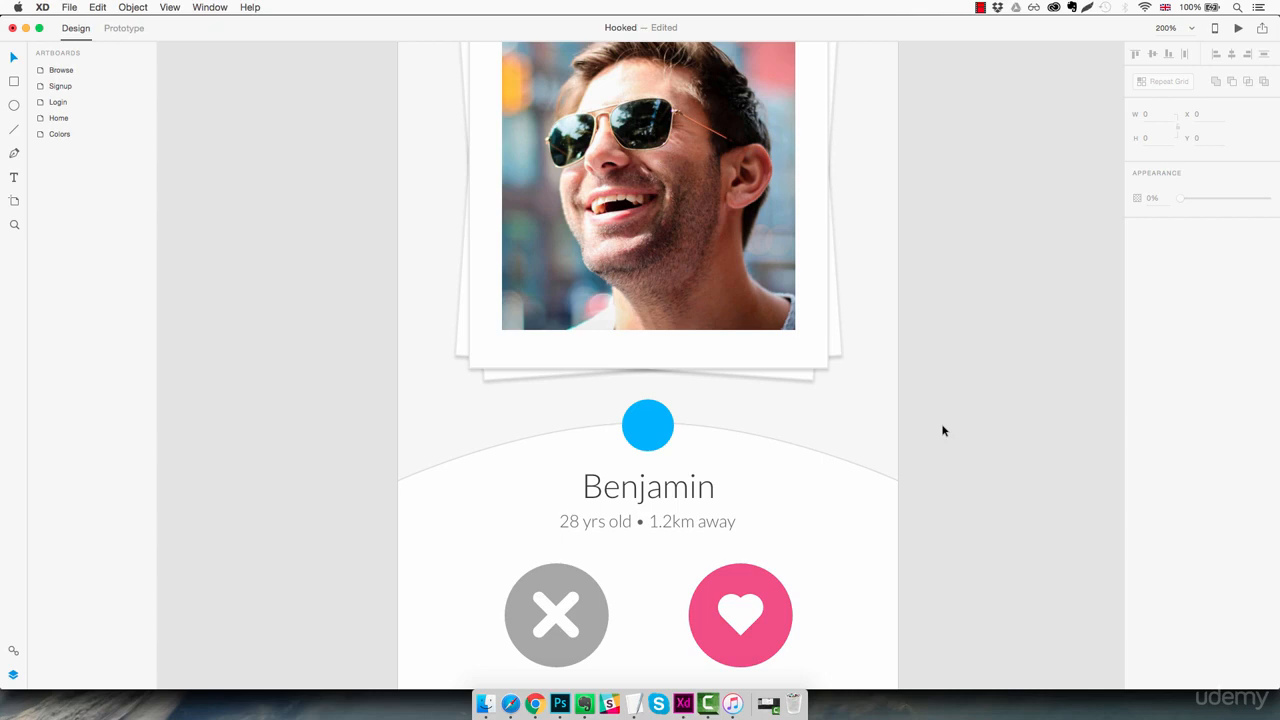
Copy one rating star from Dishy_app_design_final.xd and place it inside the blue circle in Hooked, enlarged to 19.53 by 18.5
mouse_move(683, 700)
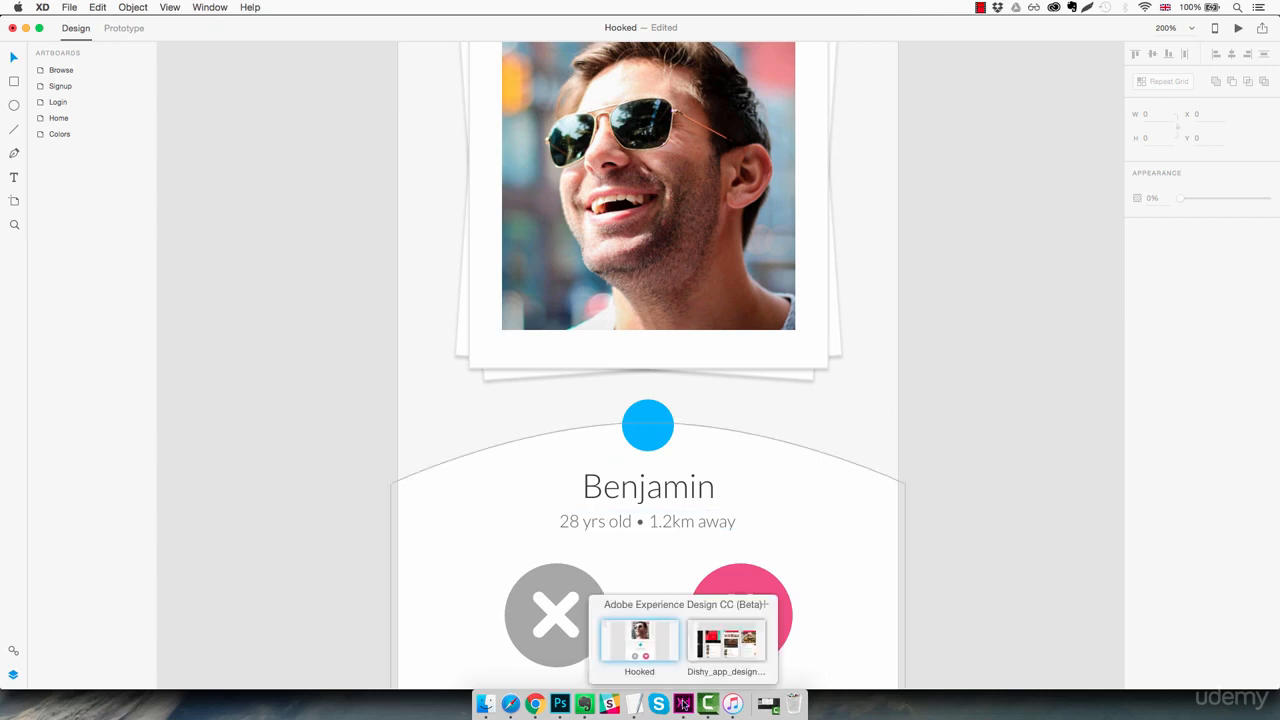
click(716, 652)
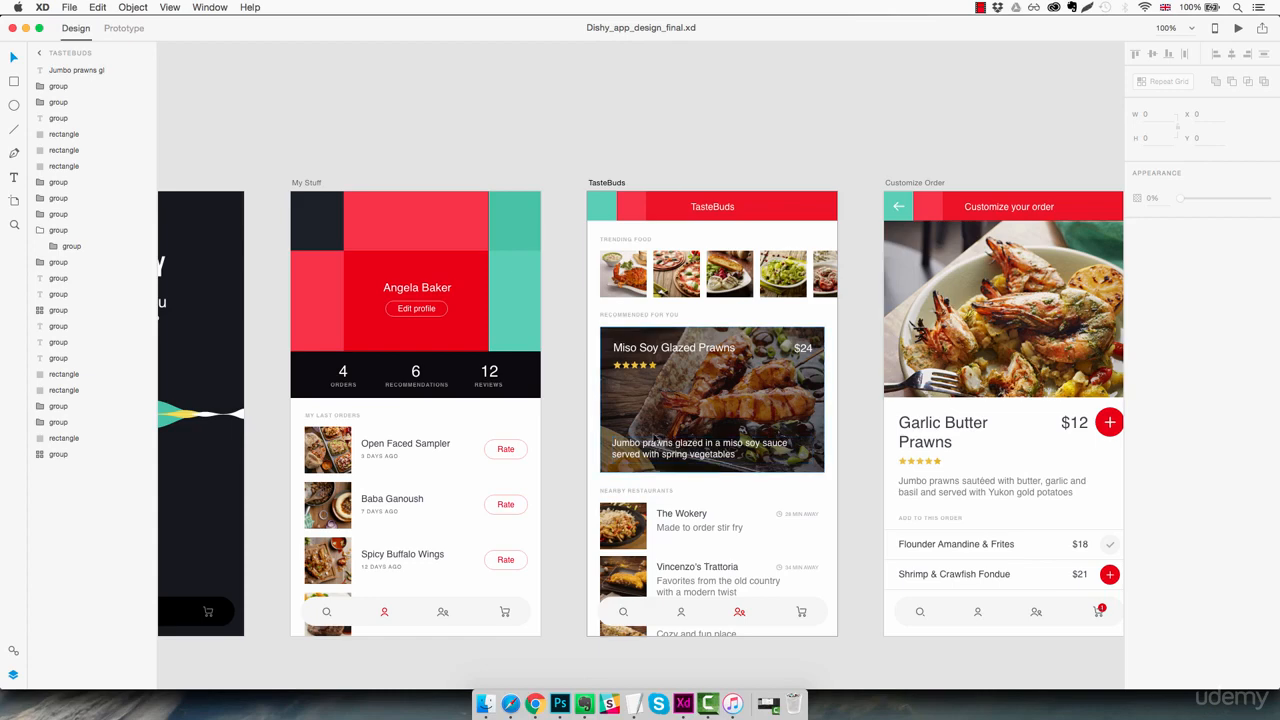
scroll(626, 364, up, 5)
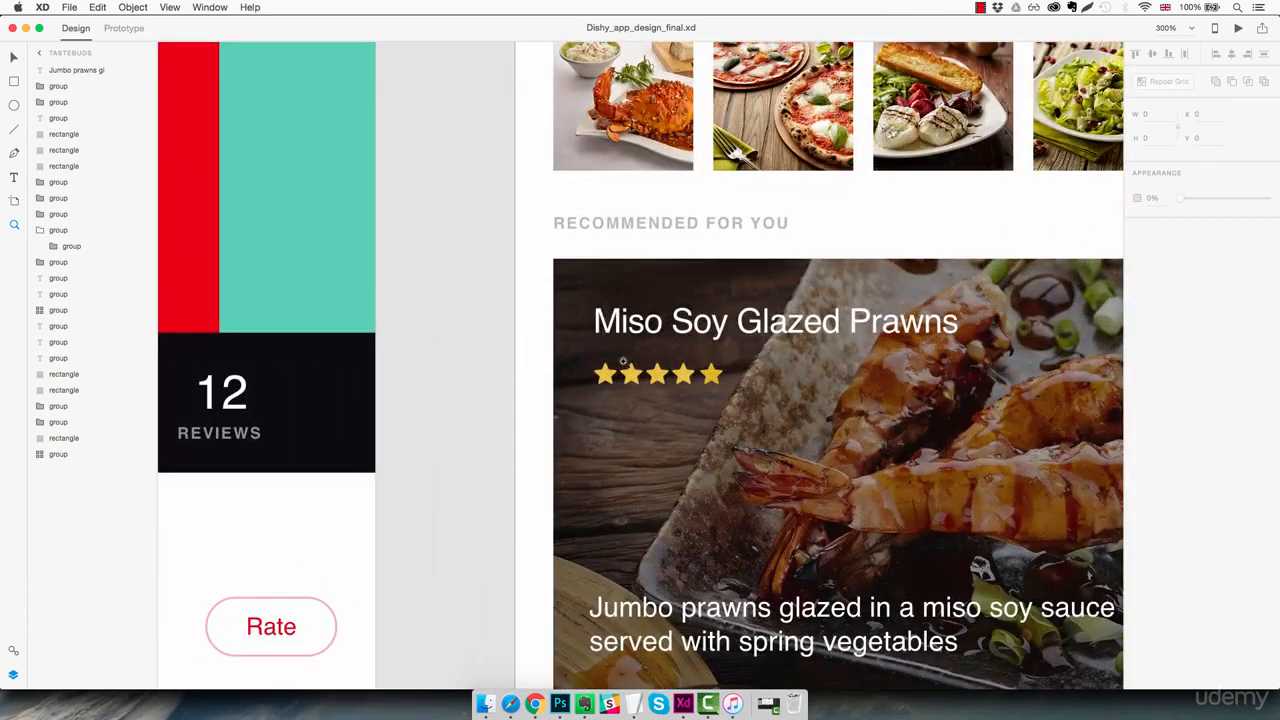
double_click(638, 377)
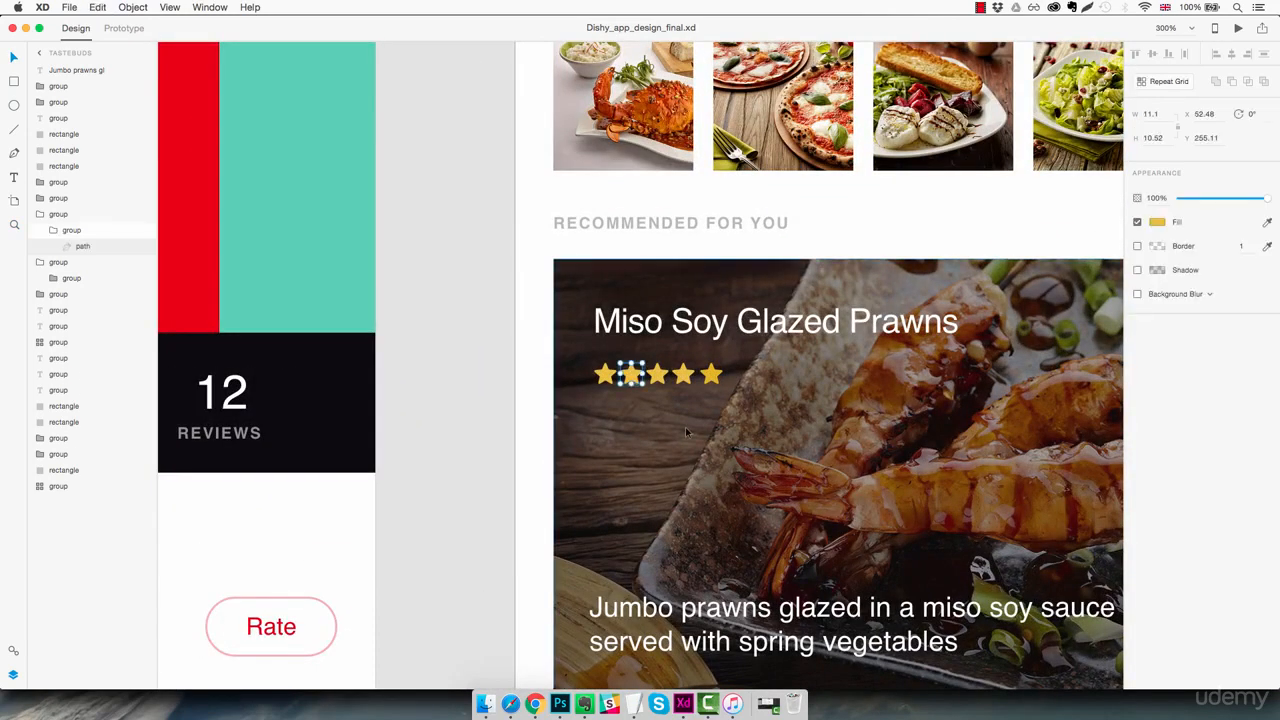
key(super+grave)
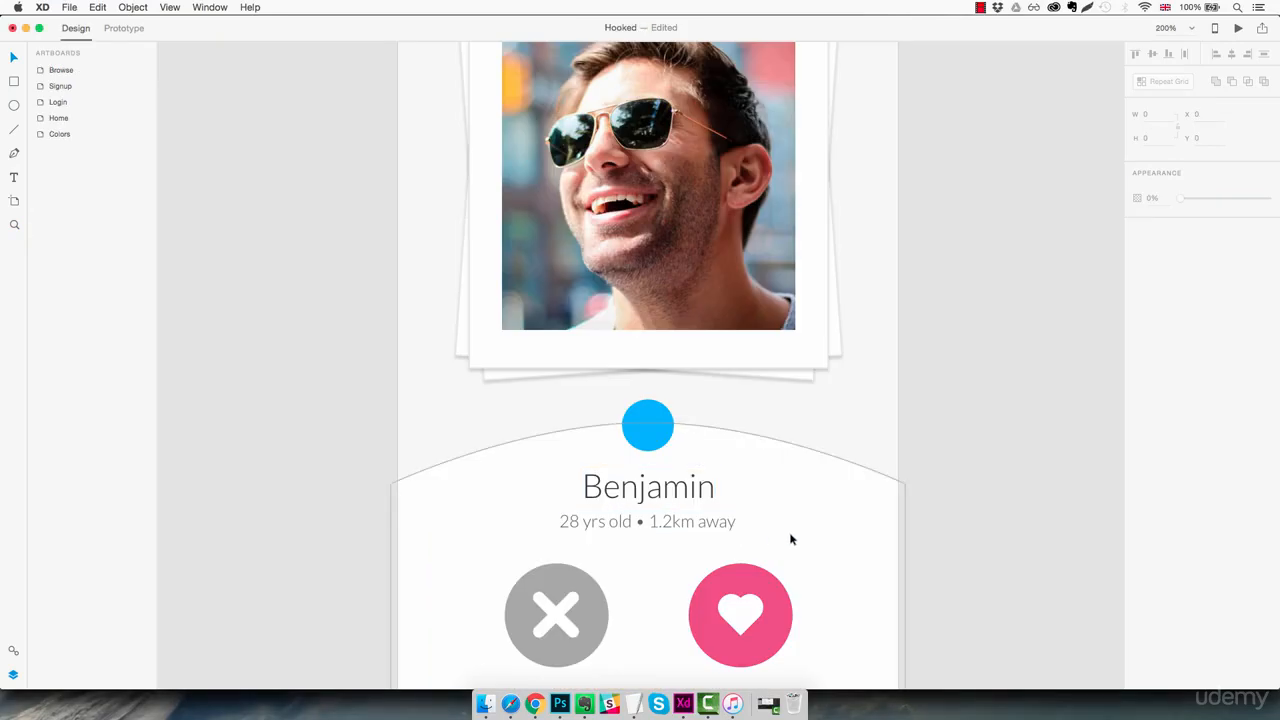
drag(643, 372, 670, 413)
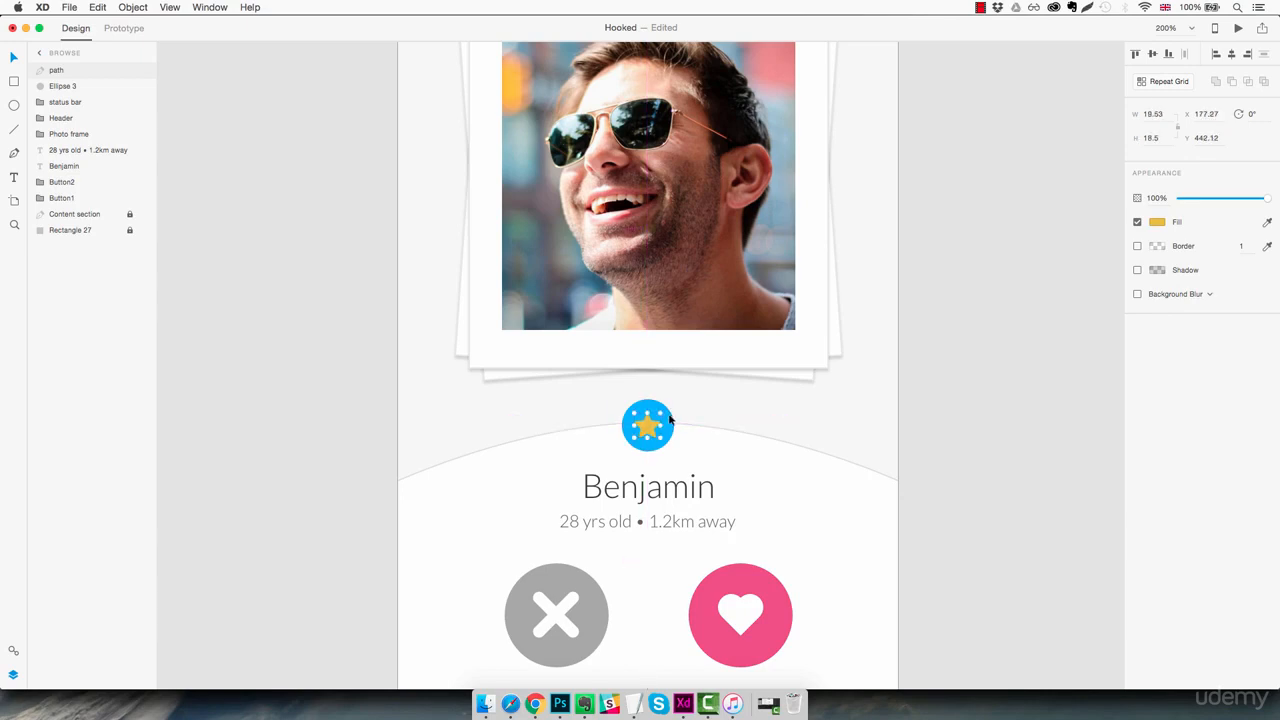
Change the star's fill to white
click(1157, 222)
drag(1097, 222, 966, 118)
click(766, 420)
drag(663, 437, 700, 457)
click(973, 458)
click(979, 438)
key(super+1)
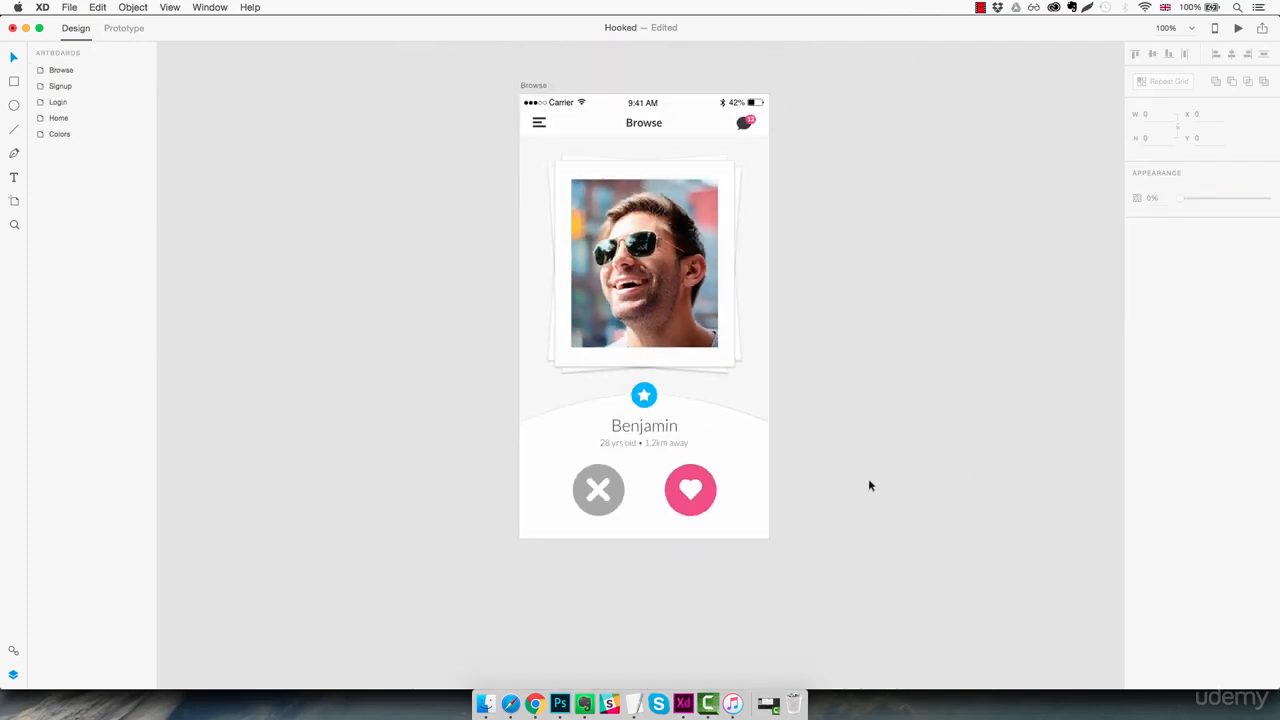
Rename the star's path layer in the Browse artboard as Star
click(686, 412)
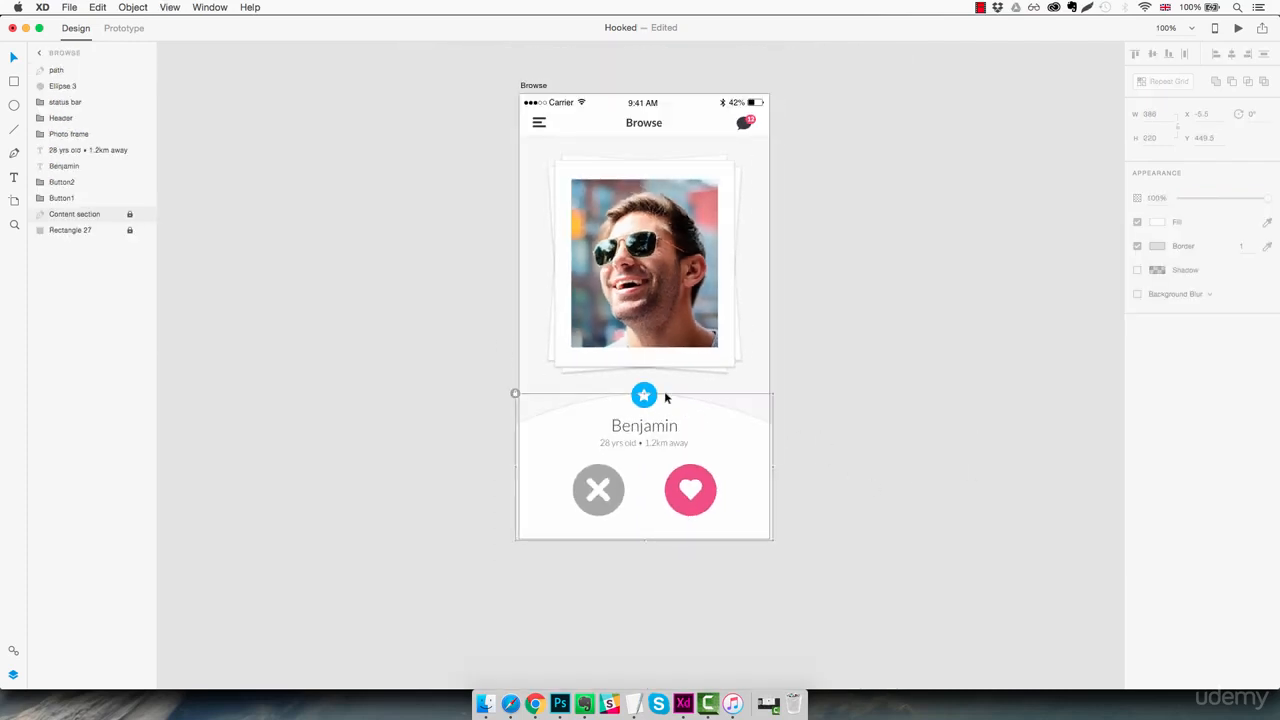
click(647, 396)
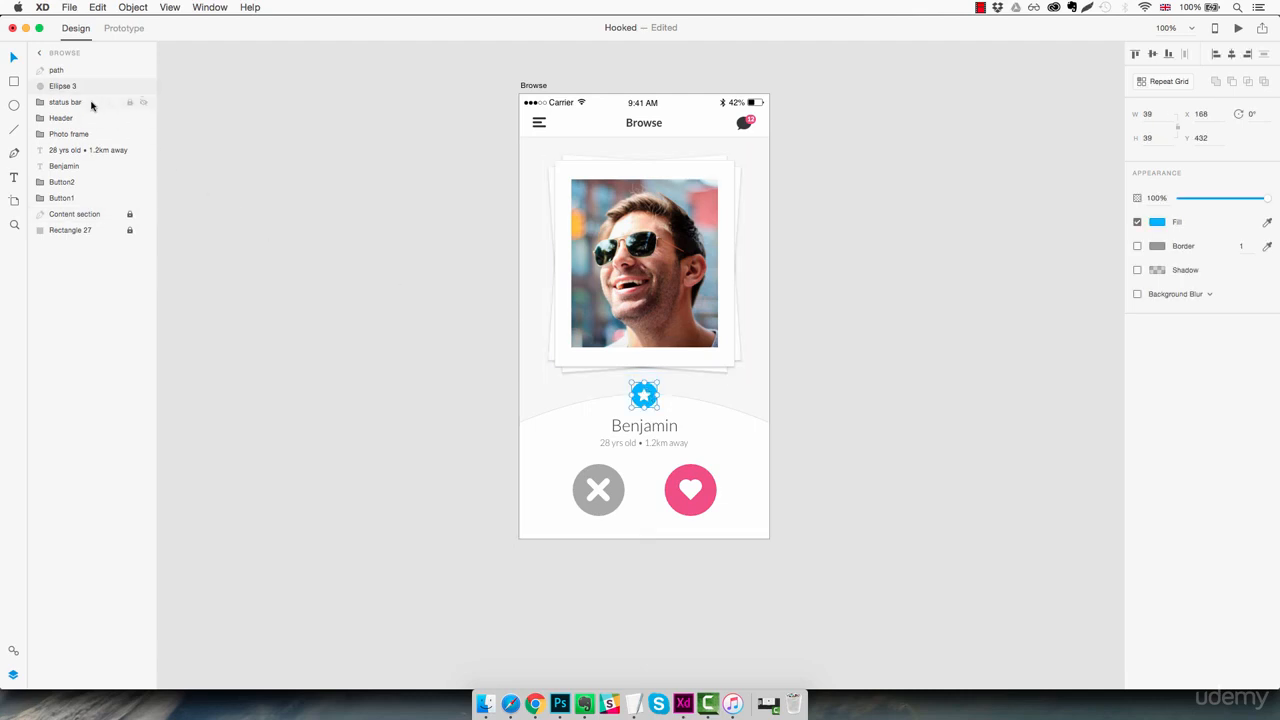
click(62, 71)
double_click(55, 70)
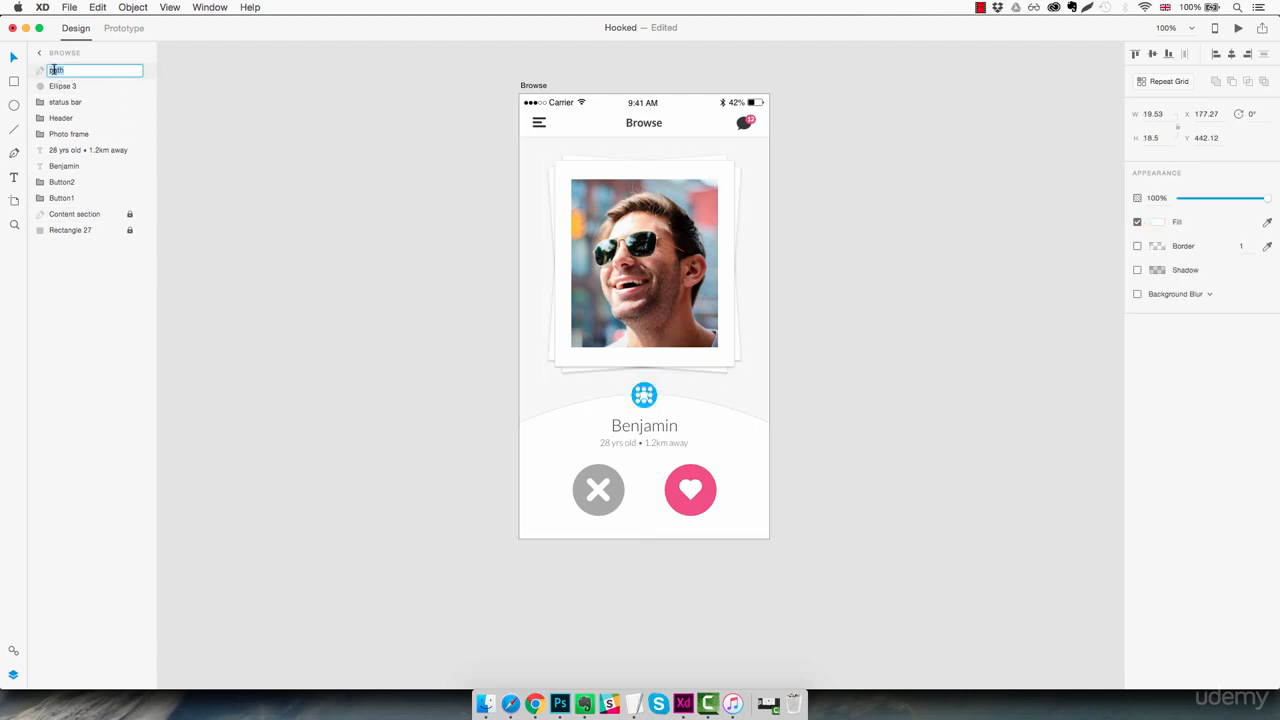
text(Star)
key(Return)
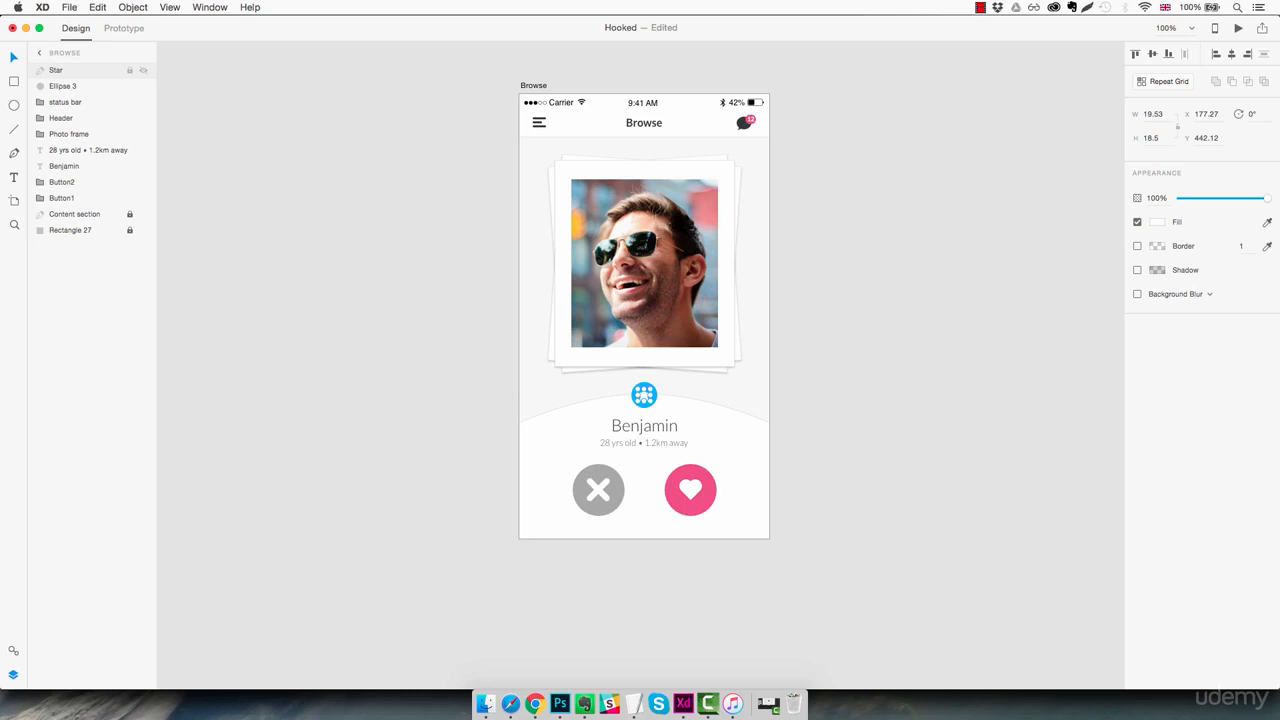
Group the star with its blue circle and name the group Favourite icon
shift+click(55, 87)
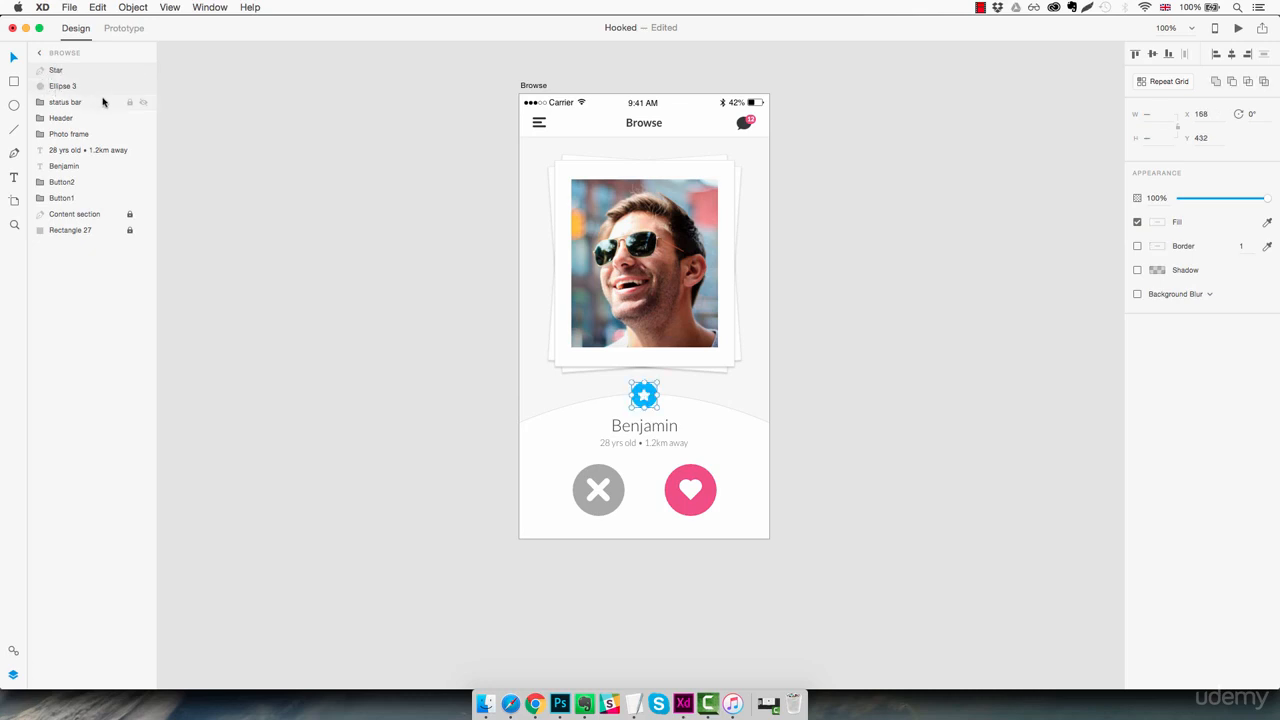
key(super+g)
double_click(62, 70)
text(Favourit)
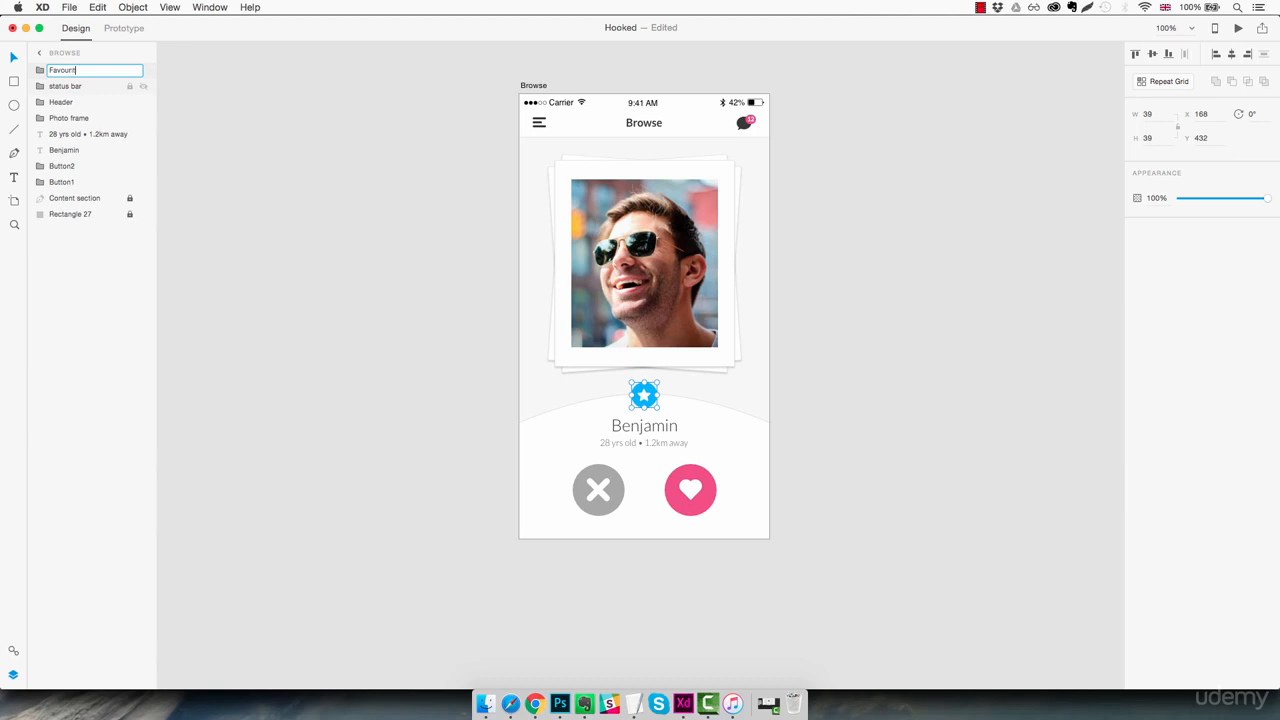
text(e icon)
key(Return)
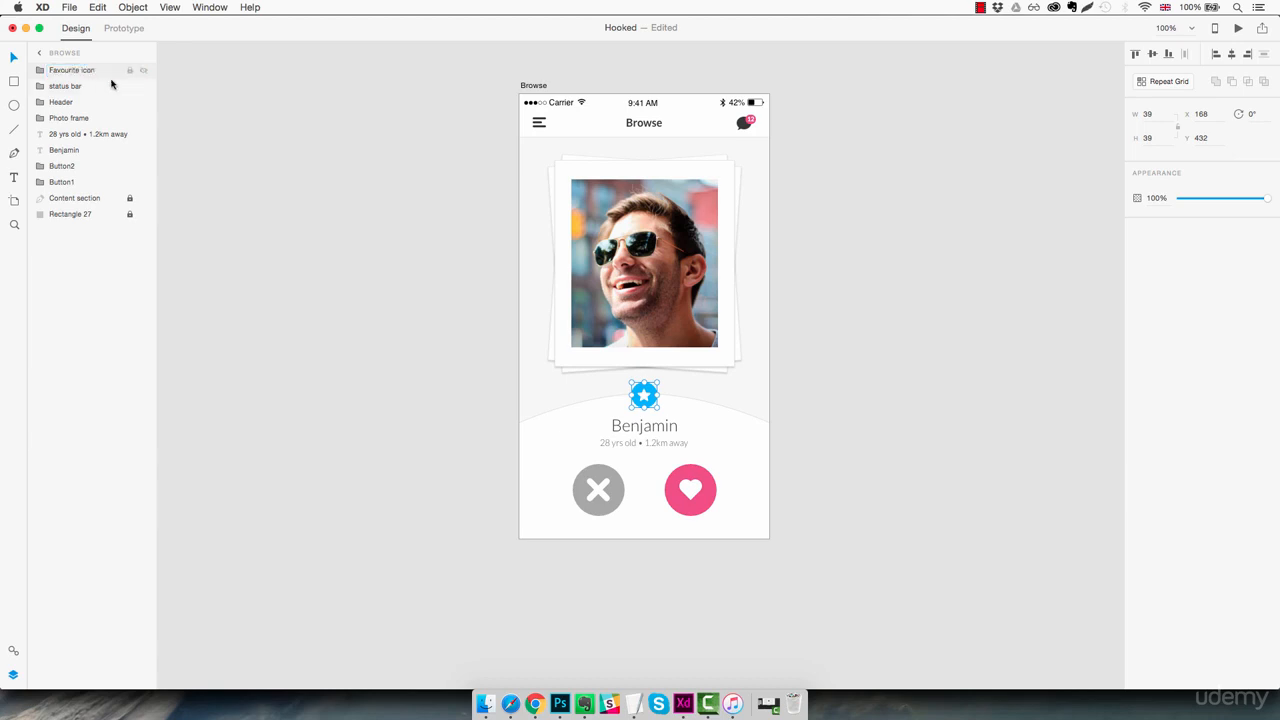
Reorder the Browse layers so Favourite icon sits below Photo frame and the profile name text sits above the age and distance text
drag(94, 71, 68, 136)
click(65, 147)
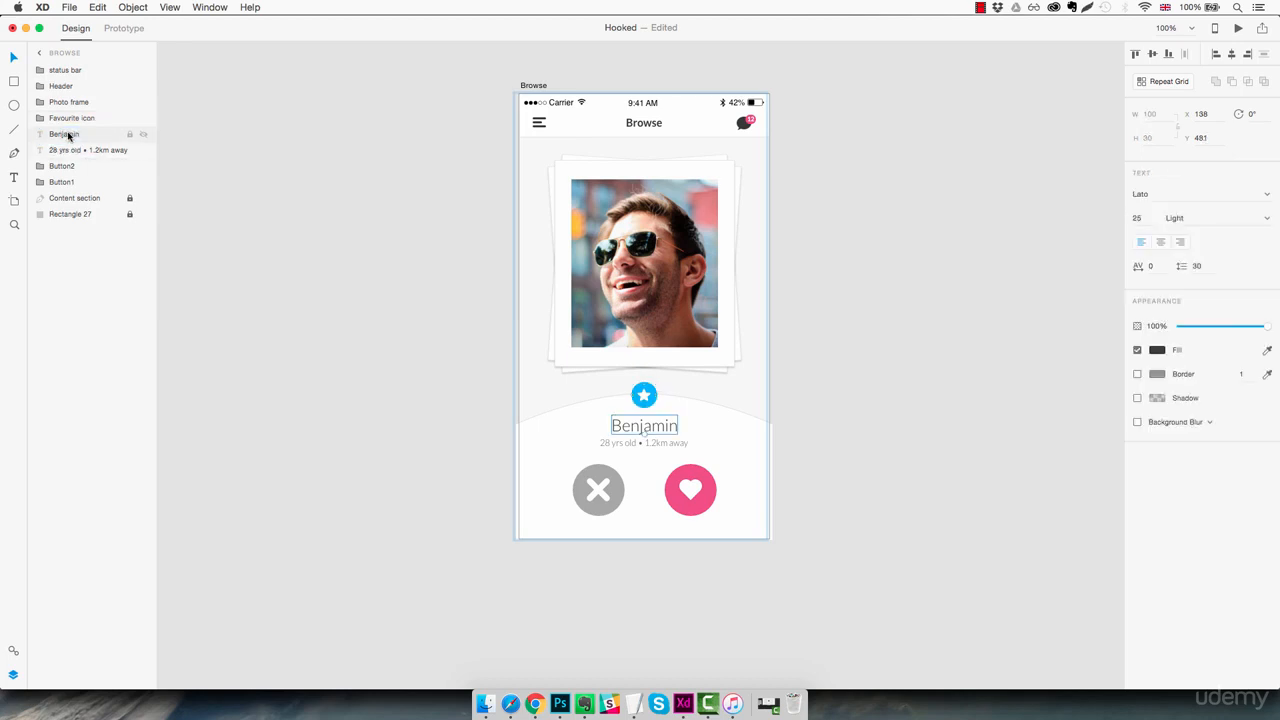
click(783, 371)
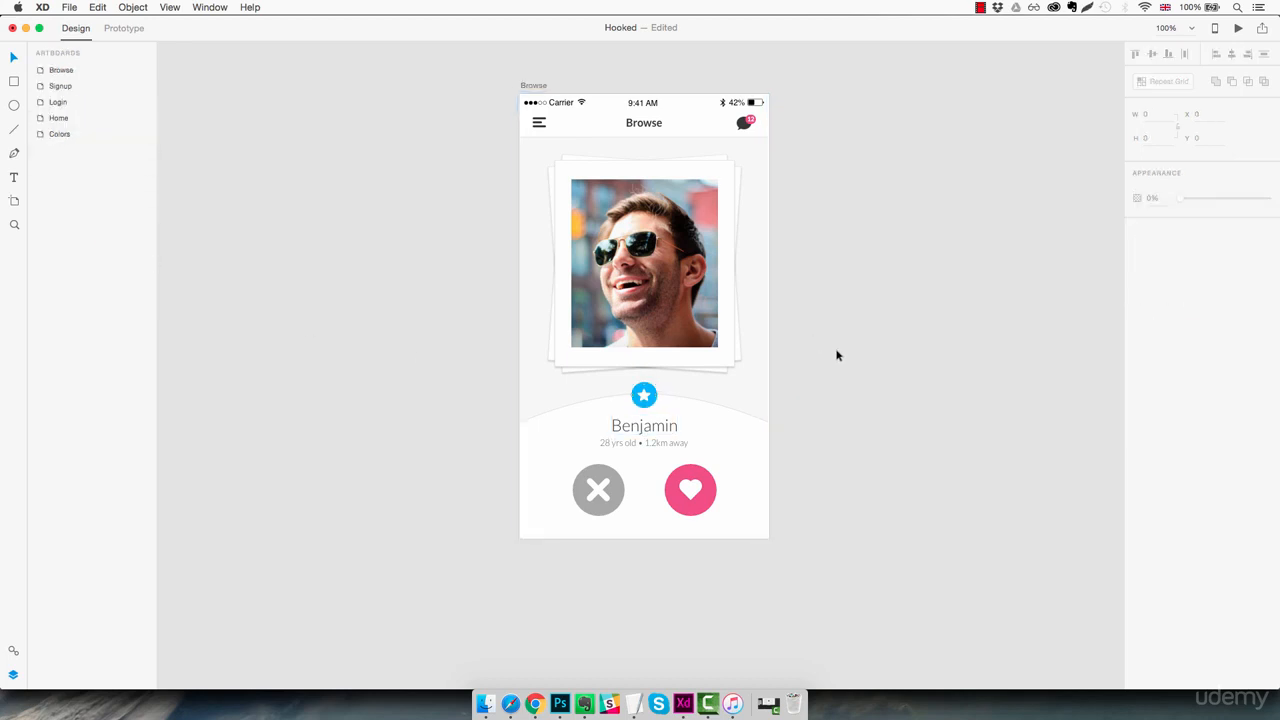